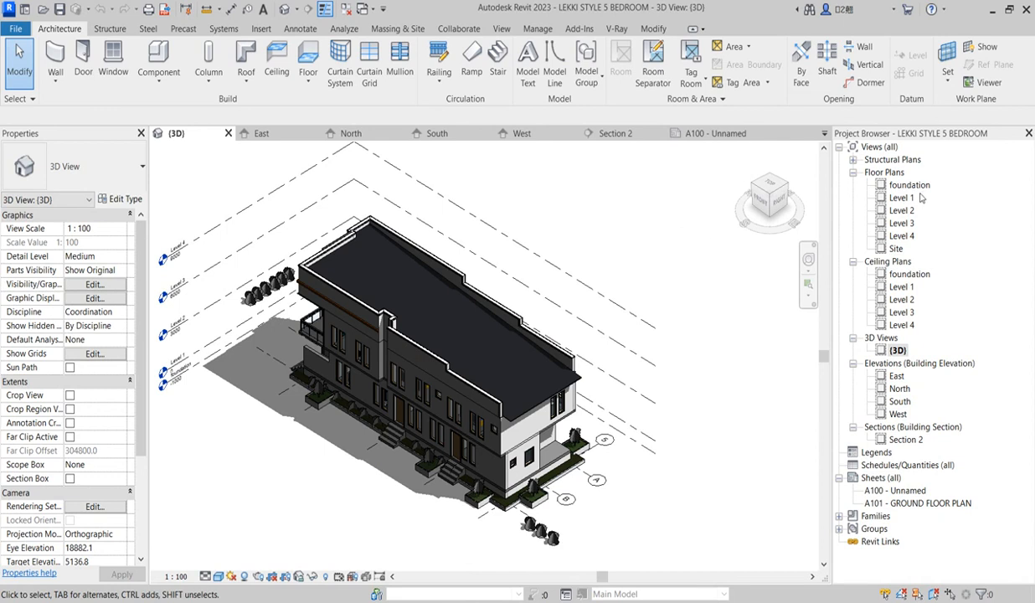
- Open the Level 1 floor plan and examine its room layout
{"action": "double_click", "coordinate": [901, 198]}
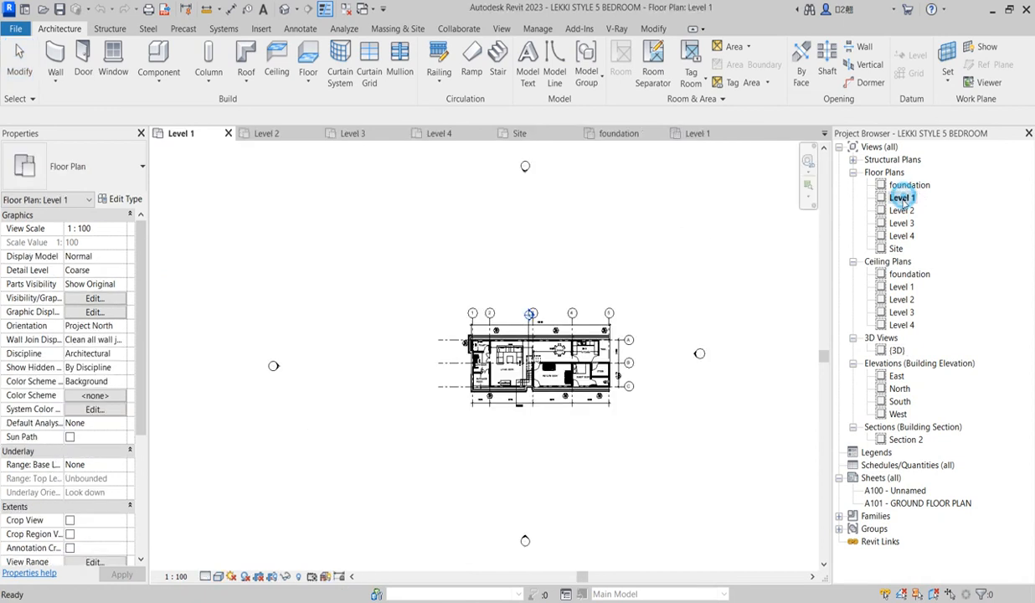
{"action": "scroll", "coordinate": [611, 276], "scroll_direction": "up", "scroll_amount": 3}
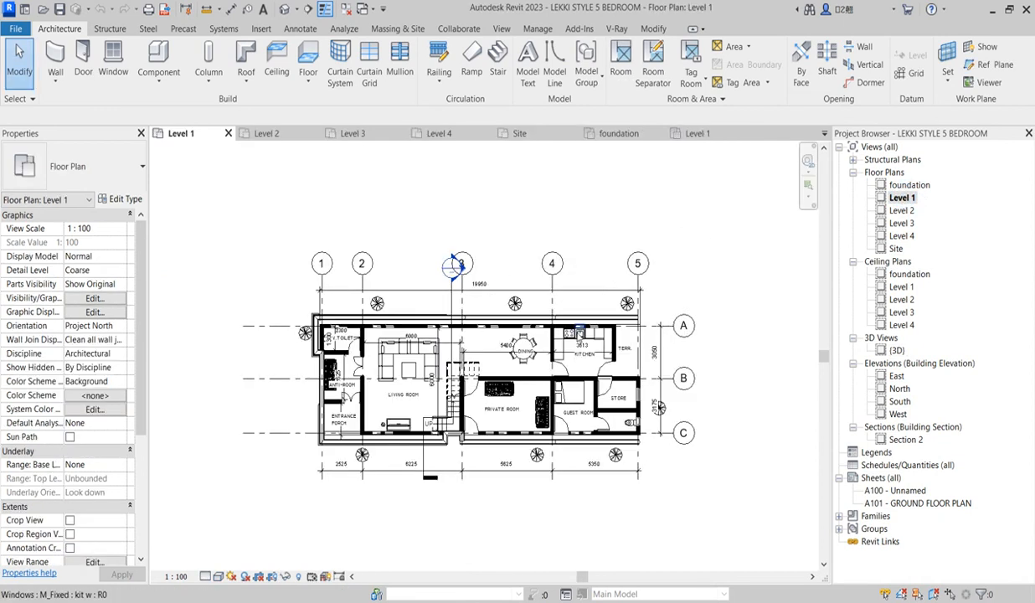
{"action": "scroll", "coordinate": [416, 304], "scroll_direction": "up", "scroll_amount": 5}
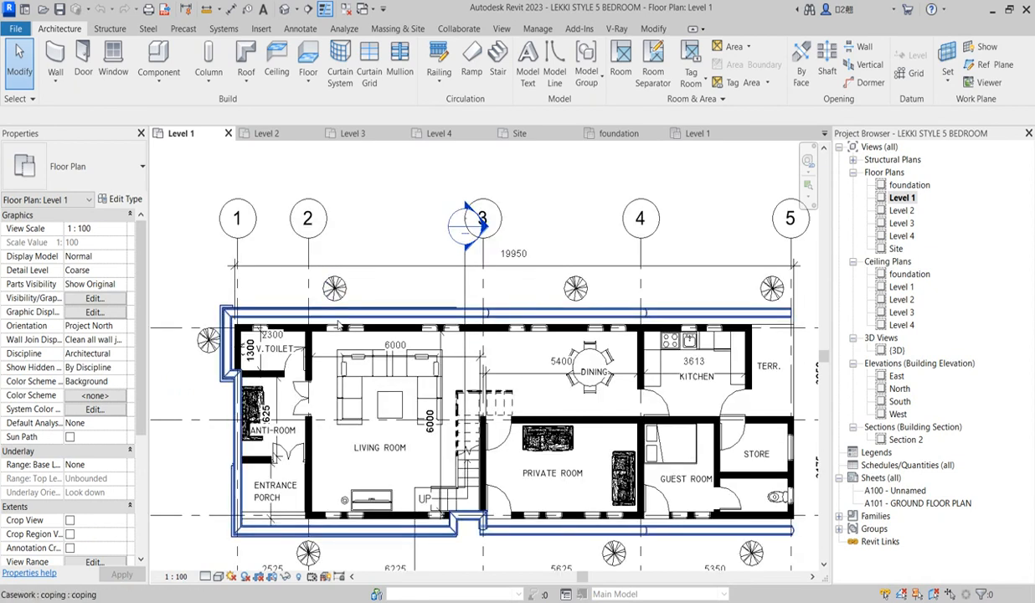
{"action": "scroll", "coordinate": [327, 305], "scroll_direction": "down", "scroll_amount": 4}
{"action": "scroll", "coordinate": [259, 306], "scroll_direction": "up", "scroll_amount": 2}
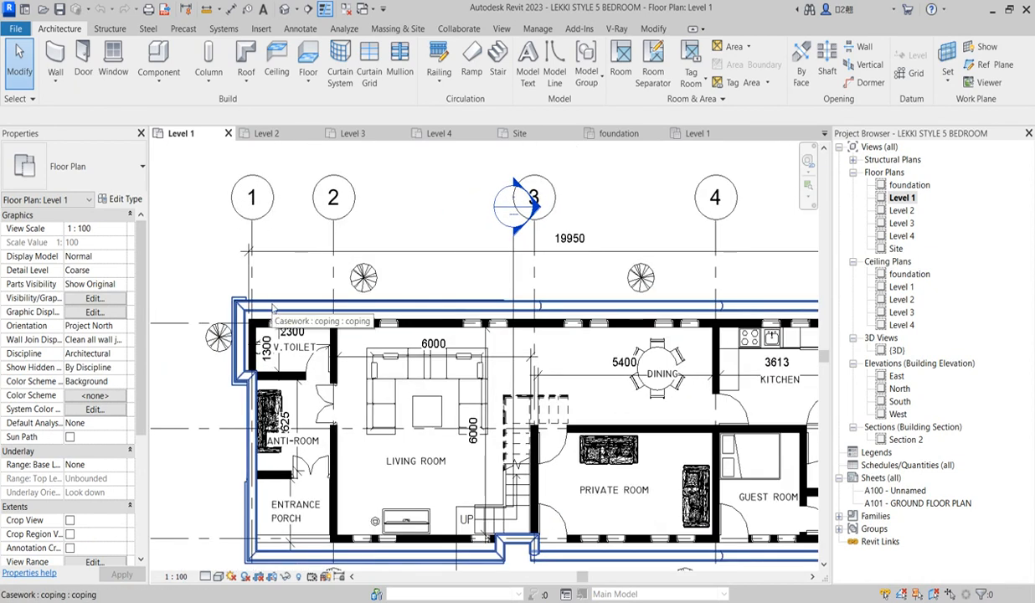
{"action": "scroll", "coordinate": [272, 308], "scroll_direction": "up", "scroll_amount": 1}
{"action": "scroll", "coordinate": [296, 298], "scroll_direction": "down", "scroll_amount": 3}
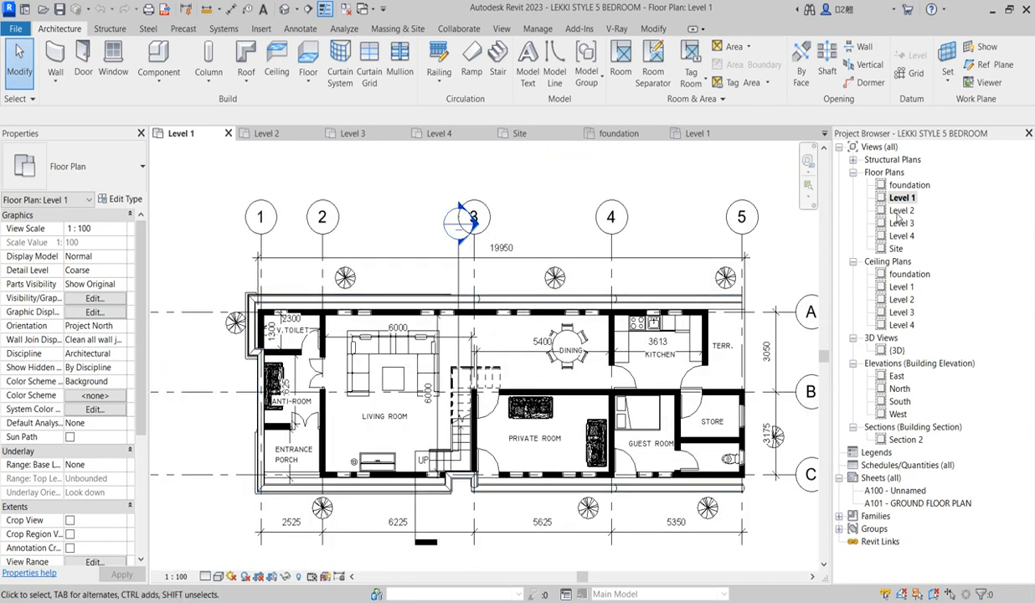
- Open the Level 2 floor plan and examine the layout of its bedrooms
{"action": "double_click", "coordinate": [901, 211]}
{"action": "scroll", "coordinate": [536, 394], "scroll_direction": "up", "scroll_amount": 4}
{"action": "scroll", "coordinate": [557, 414], "scroll_direction": "up", "scroll_amount": 3}
{"action": "scroll", "coordinate": [383, 487], "scroll_direction": "down", "scroll_amount": 3}
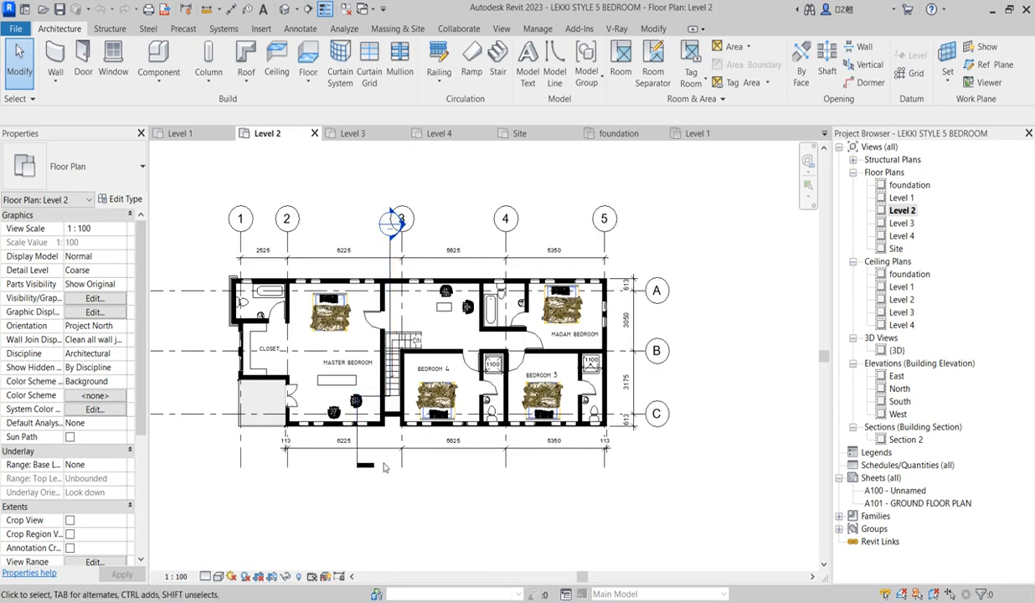
{"action": "scroll", "coordinate": [383, 467], "scroll_direction": "up", "scroll_amount": 2}
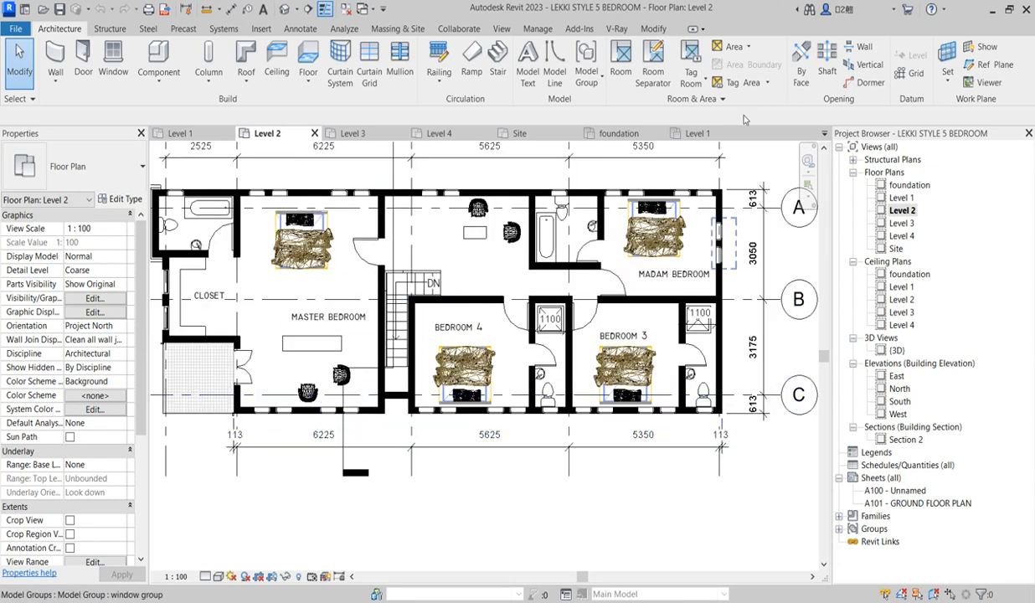
{"action": "scroll", "coordinate": [684, 295], "scroll_direction": "down", "scroll_amount": 3}
- Go through the Level 3, Level 4, Site and foundation floor plans, examining the plot, proposed building and pool in the foundation plan
{"action": "double_click", "coordinate": [902, 223]}
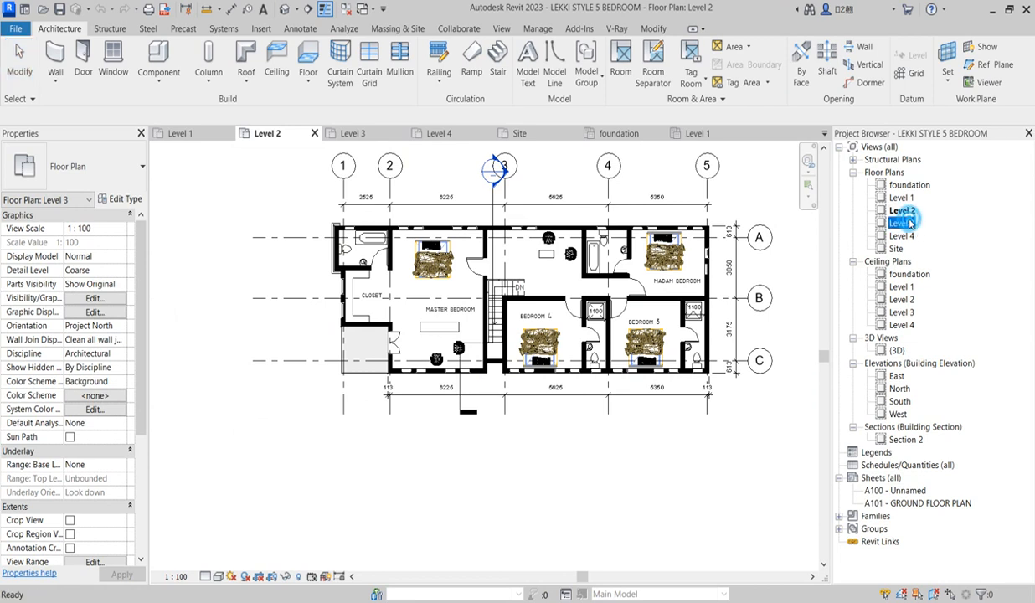
{"action": "double_click", "coordinate": [901, 235]}
{"action": "double_click", "coordinate": [896, 249]}
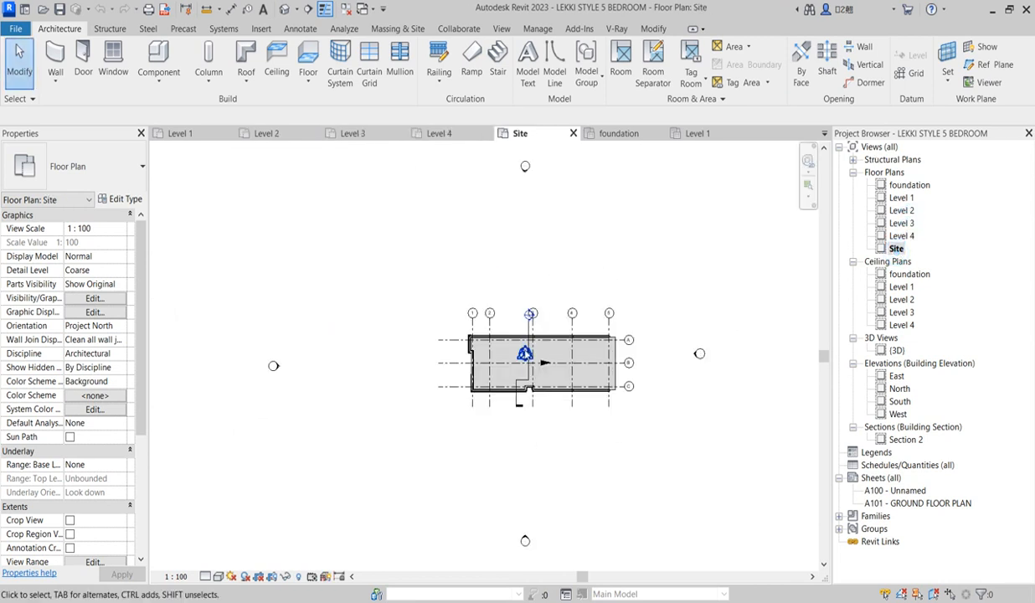
{"action": "scroll", "coordinate": [605, 360], "scroll_direction": "up", "scroll_amount": 1}
{"action": "double_click", "coordinate": [909, 185]}
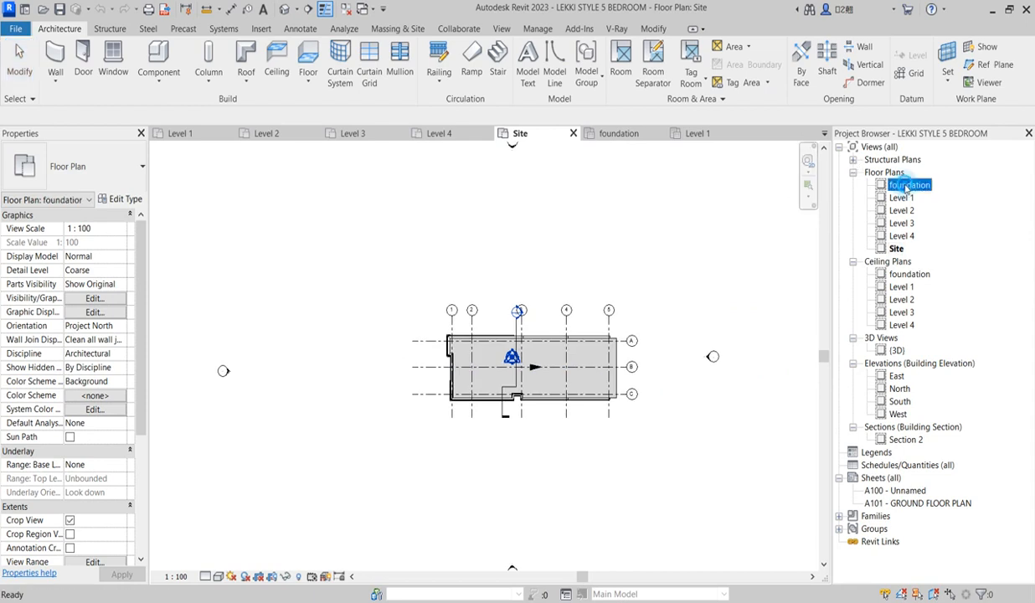
{"action": "scroll", "coordinate": [649, 368], "scroll_direction": "up", "scroll_amount": 4}
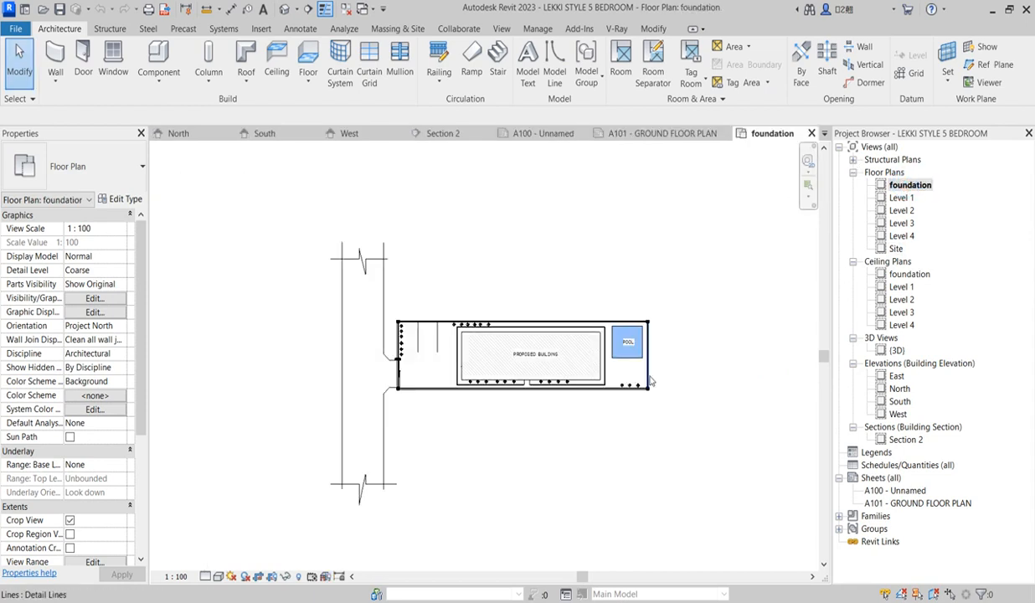
{"action": "scroll", "coordinate": [612, 339], "scroll_direction": "down", "scroll_amount": 5}
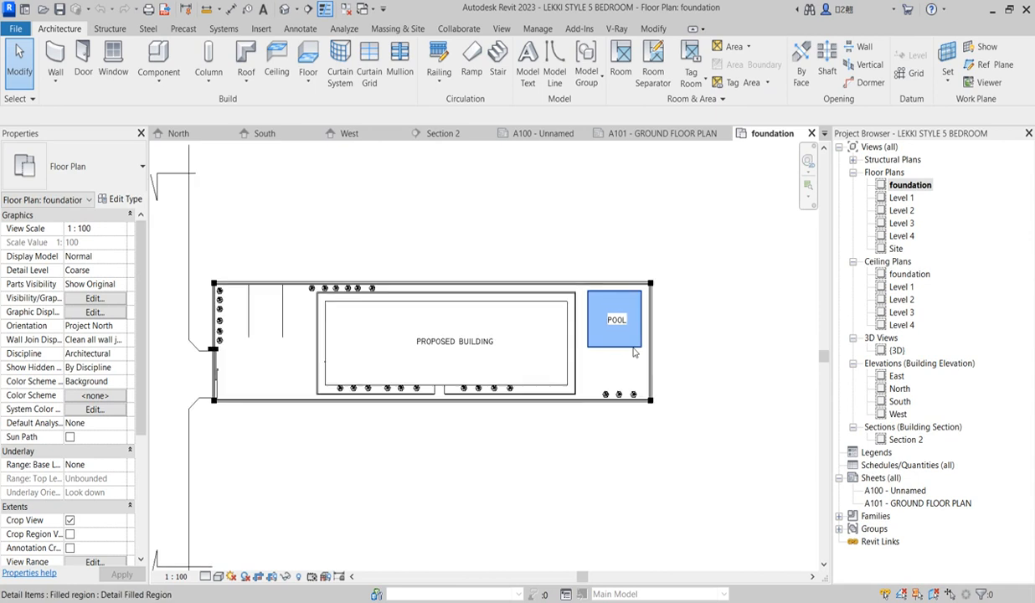
{"action": "scroll", "coordinate": [502, 277], "scroll_direction": "down", "scroll_amount": 3}
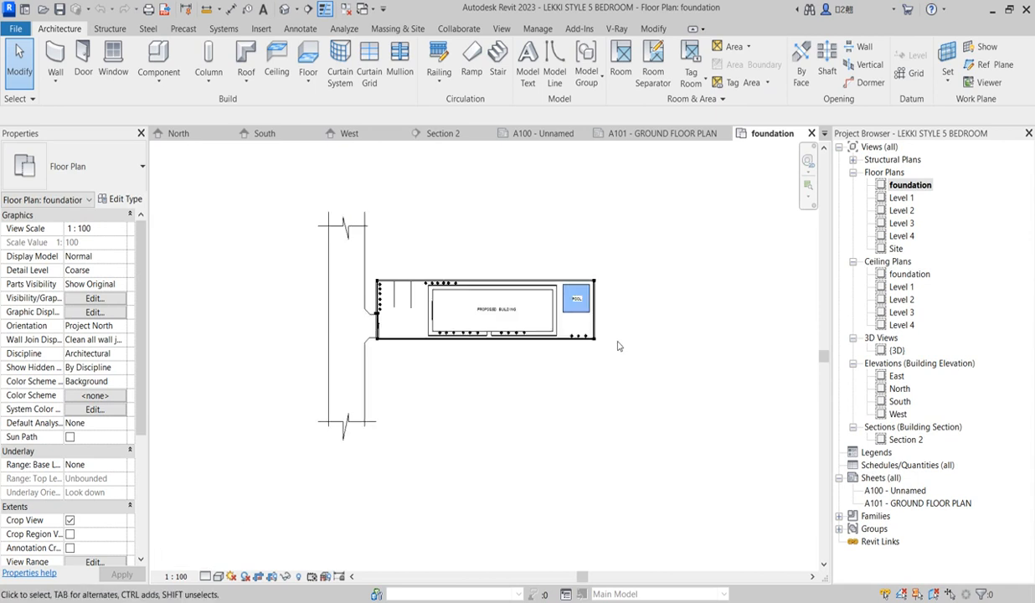
- Bring up the massing and site tools and examine the building in the 3D view
{"action": "left_click", "coordinate": [398, 28]}
{"action": "scroll", "coordinate": [586, 411], "scroll_direction": "down", "scroll_amount": 1}
{"action": "scroll", "coordinate": [586, 410], "scroll_direction": "down", "scroll_amount": 3}
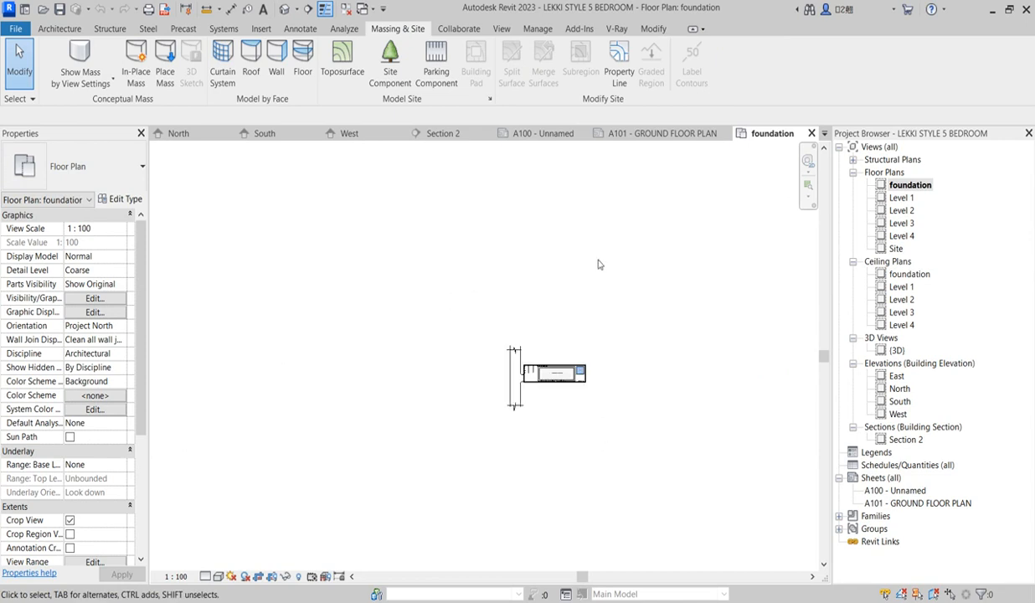
{"action": "scroll", "coordinate": [371, 402], "scroll_direction": "down", "scroll_amount": 2}
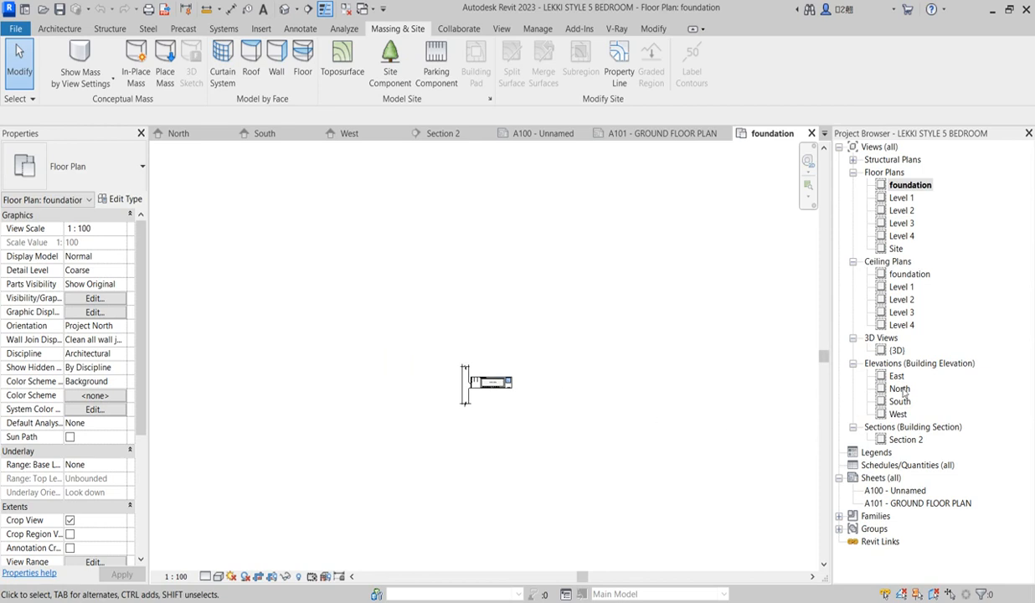
{"action": "double_click", "coordinate": [895, 351]}
{"action": "scroll", "coordinate": [483, 468], "scroll_direction": "down", "scroll_amount": 3}
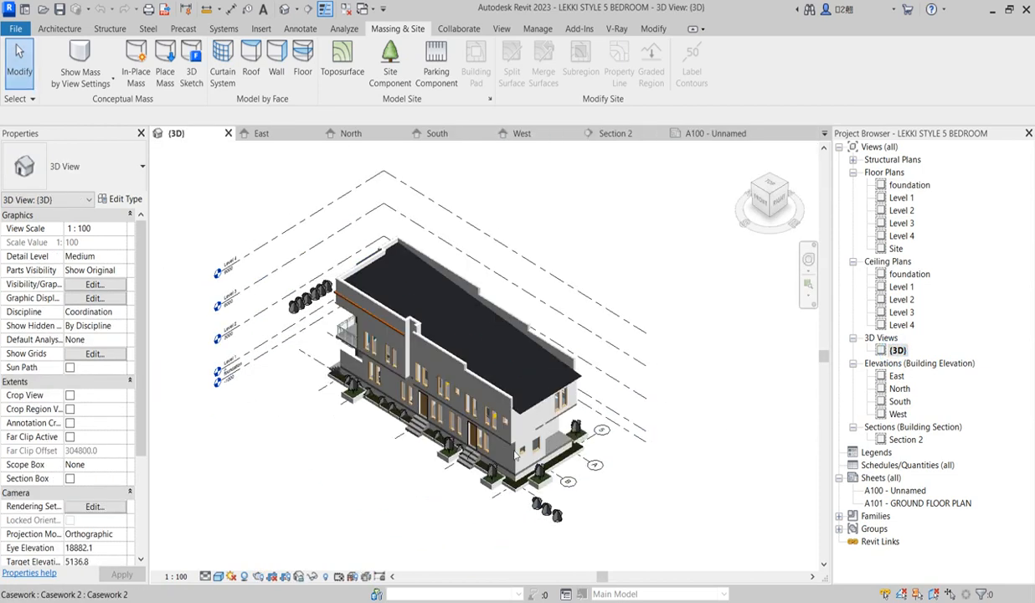
{"action": "scroll", "coordinate": [483, 468], "scroll_direction": "up", "scroll_amount": 2}
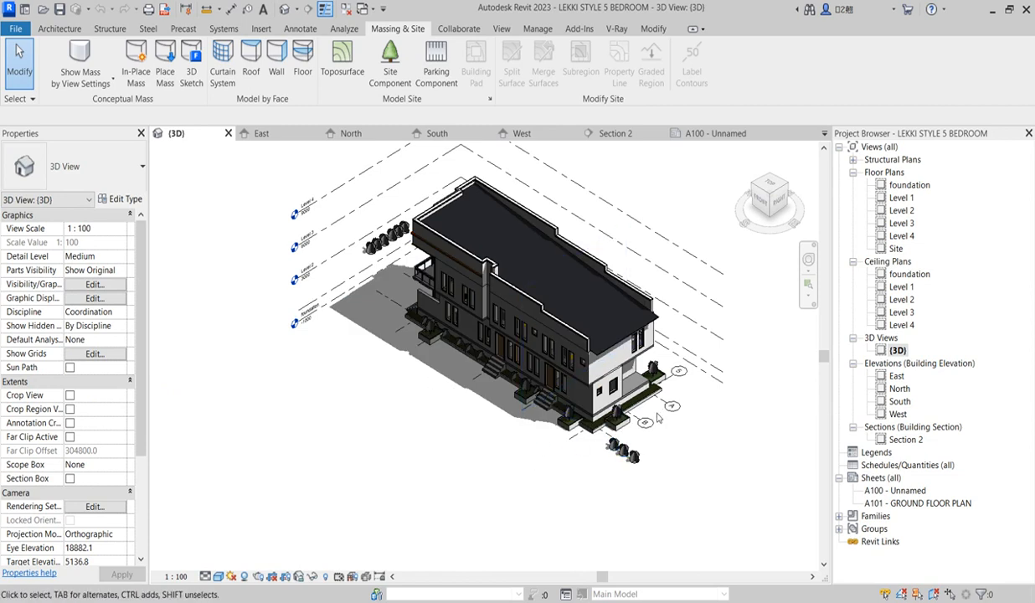
- In the foundation plan, create a large rectangular toposurface around the site from four points at absolute elevation -1000, and show it in 3D
{"action": "left_click", "coordinate": [900, 187]}
{"action": "double_click", "coordinate": [900, 187]}
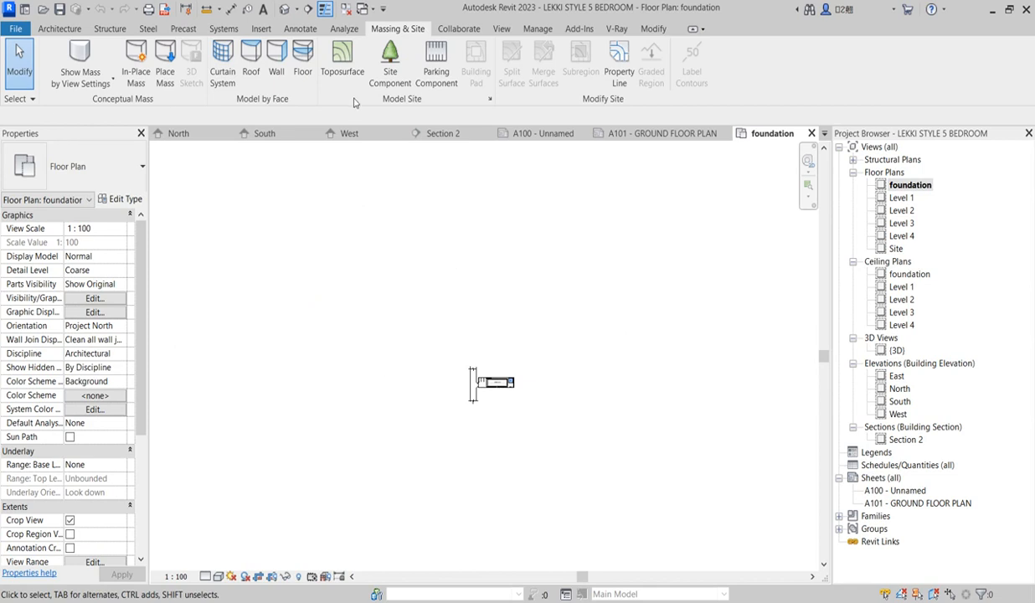
{"action": "left_click", "coordinate": [342, 65]}
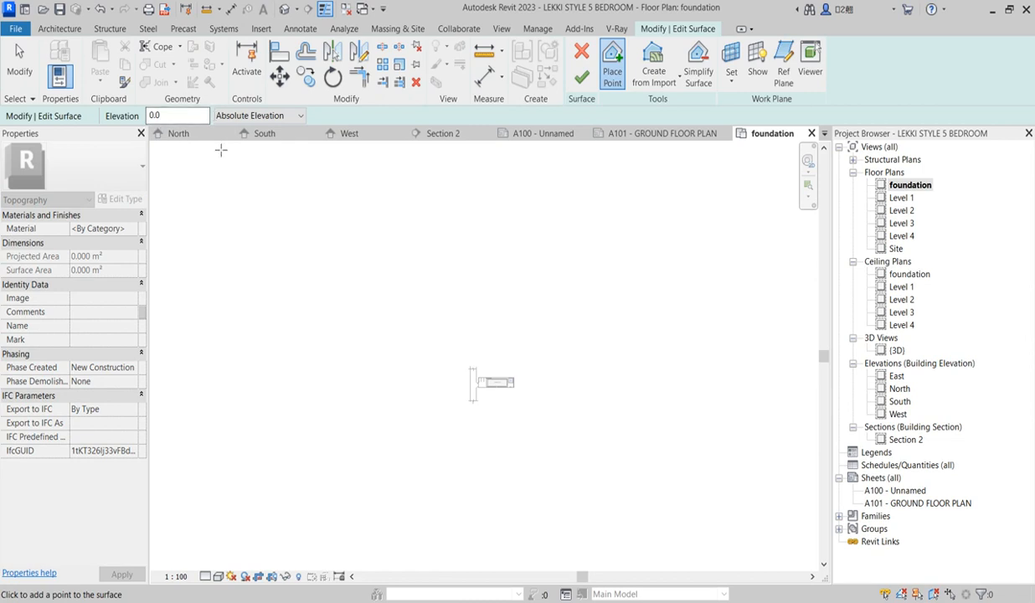
{"action": "left_click", "coordinate": [170, 120]}
{"action": "scroll", "coordinate": [428, 315], "scroll_direction": "down", "scroll_amount": 2}
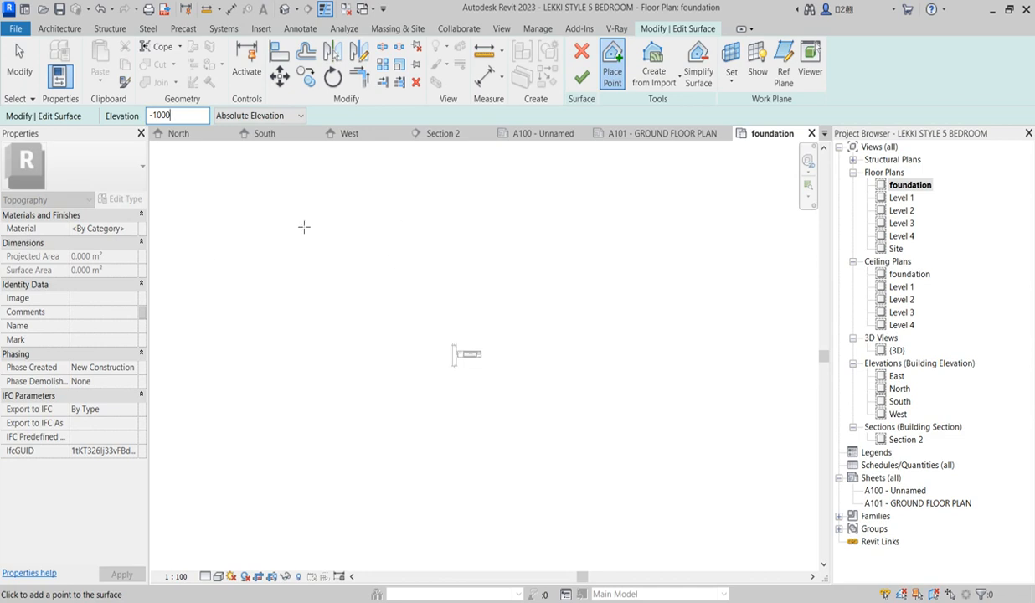
{"action": "key", "text": "Return"}
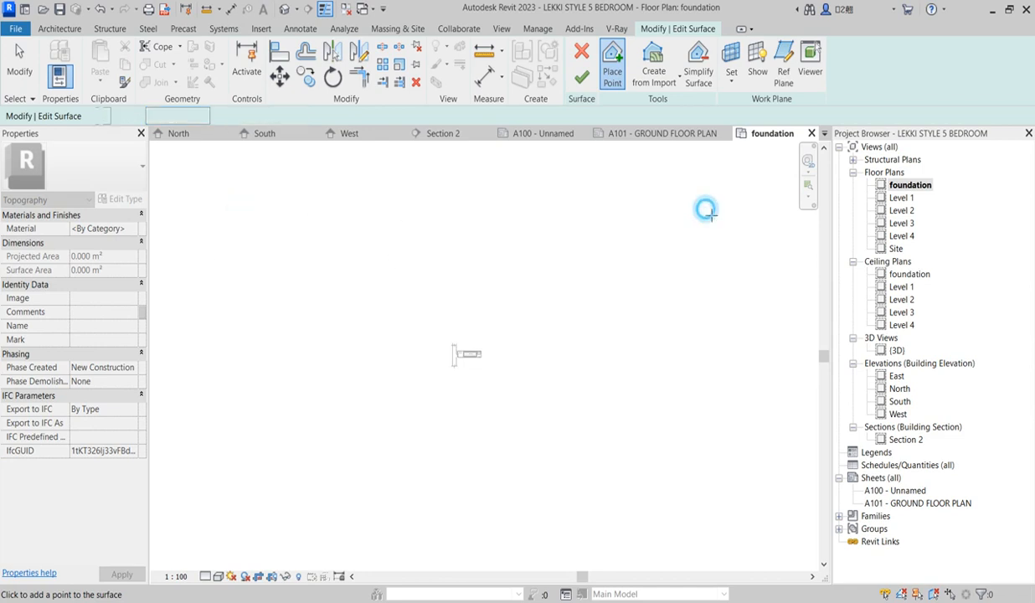
{"action": "left_click", "coordinate": [723, 550]}
{"action": "left_click", "coordinate": [272, 550]}
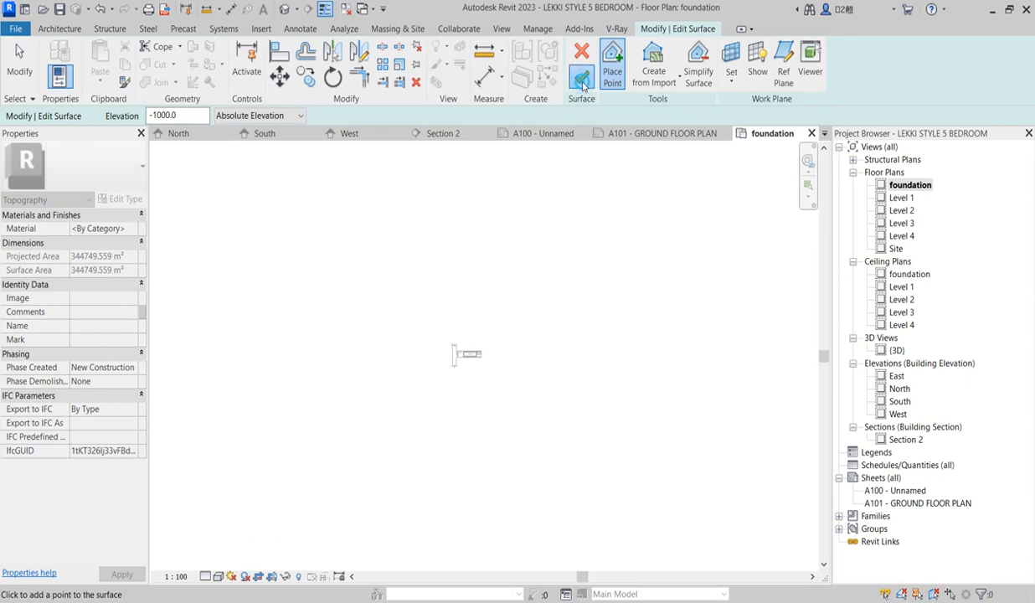
{"action": "left_click", "coordinate": [582, 80]}
{"action": "double_click", "coordinate": [896, 351]}
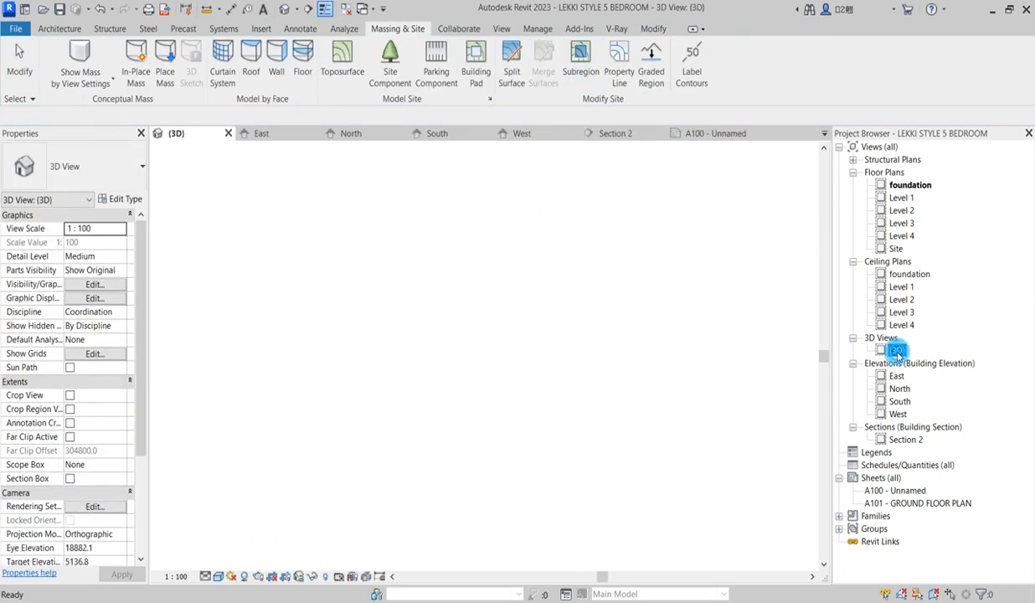
{"action": "scroll", "coordinate": [597, 444], "scroll_direction": "down", "scroll_amount": 8}
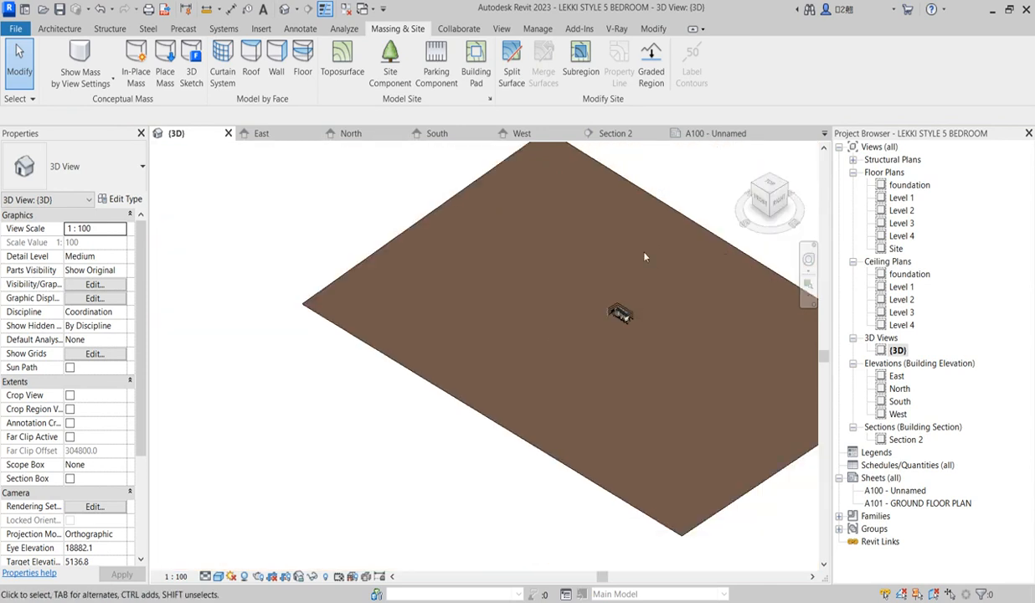
- Edit the toposurface and set the elevation of its leftmost corner point to 10000, inspecting the slope around the building
{"action": "left_click", "coordinate": [670, 202]}
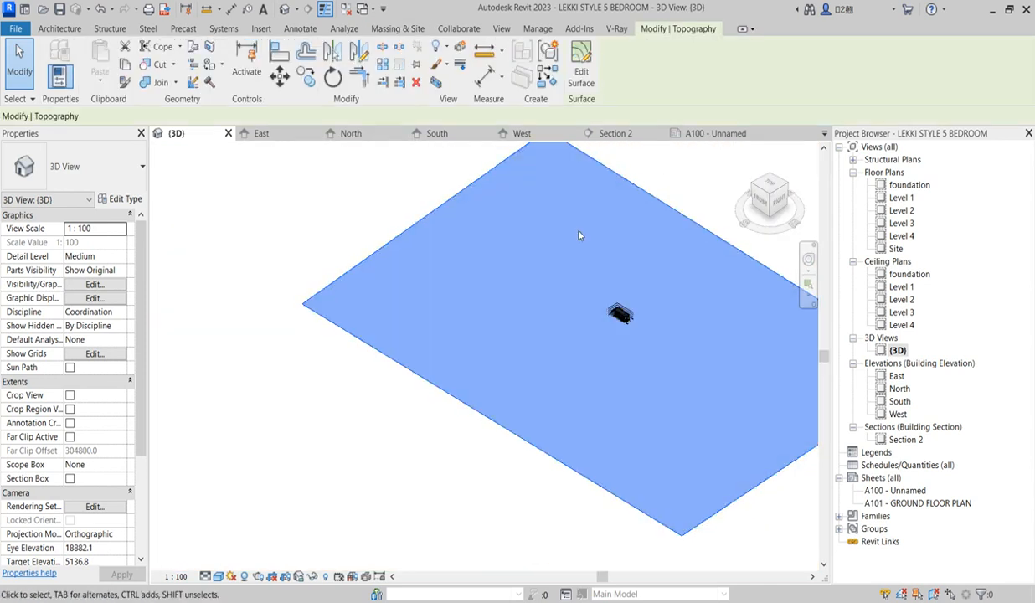
{"action": "left_click", "coordinate": [581, 69]}
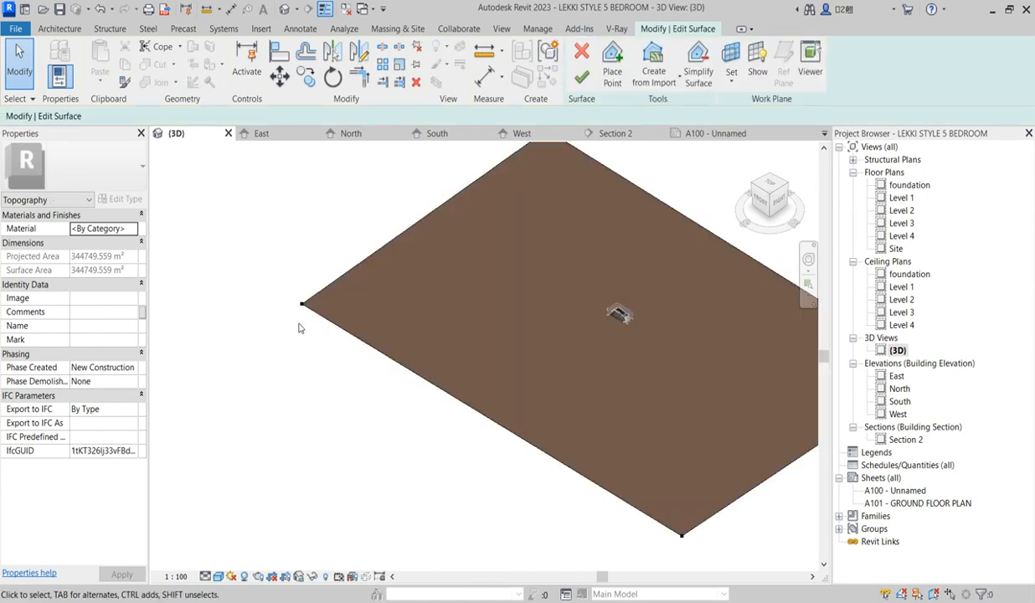
{"action": "left_click", "coordinate": [303, 307]}
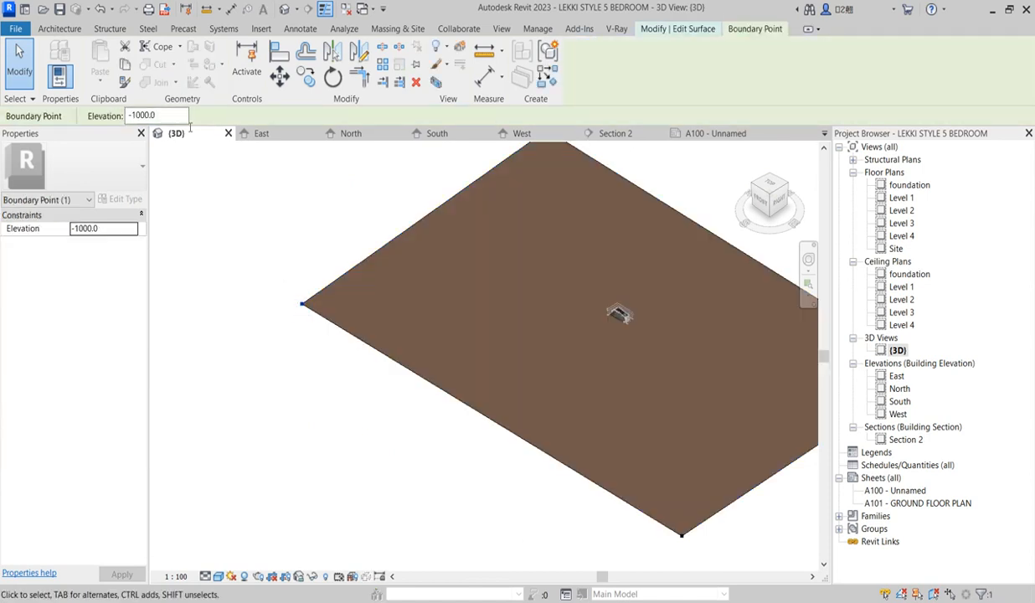
{"action": "scroll", "coordinate": [301, 437], "scroll_direction": "down", "scroll_amount": 2}
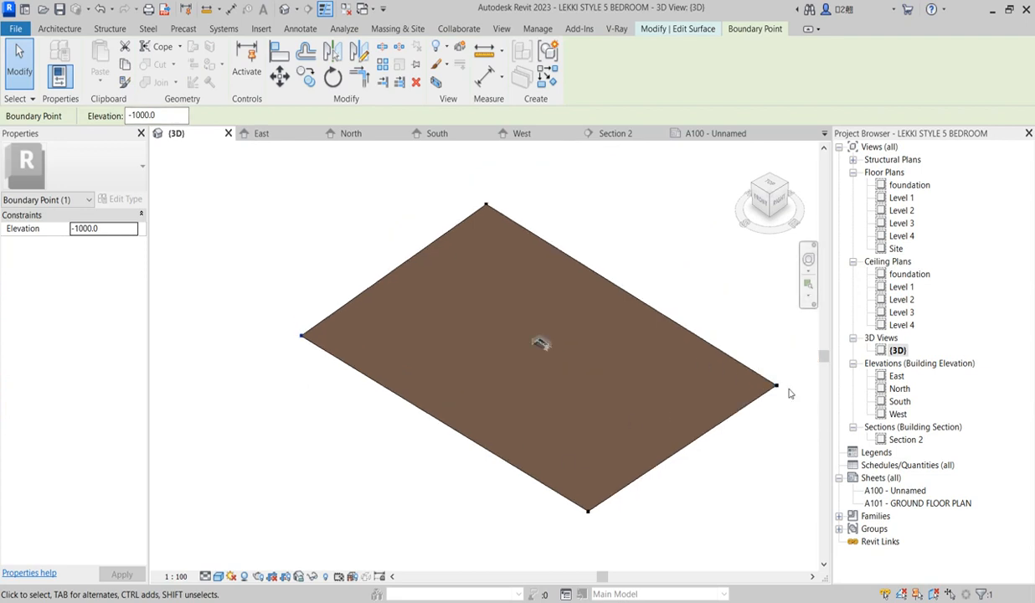
{"action": "scroll", "coordinate": [331, 394], "scroll_direction": "up", "scroll_amount": 1}
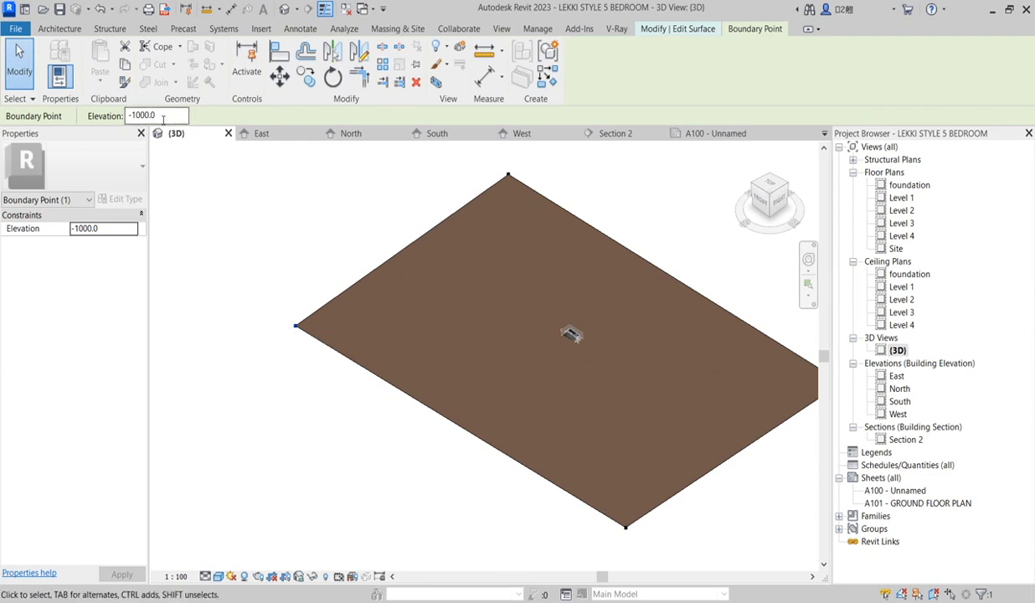
{"action": "left_click_drag", "start_coordinate": [164, 118], "coordinate": [125, 118]}
{"action": "type", "text": "10000"}
{"action": "key", "text": "Return"}
{"action": "left_click", "coordinate": [219, 232]}
{"action": "scroll", "coordinate": [574, 339], "scroll_direction": "up", "scroll_amount": 5}
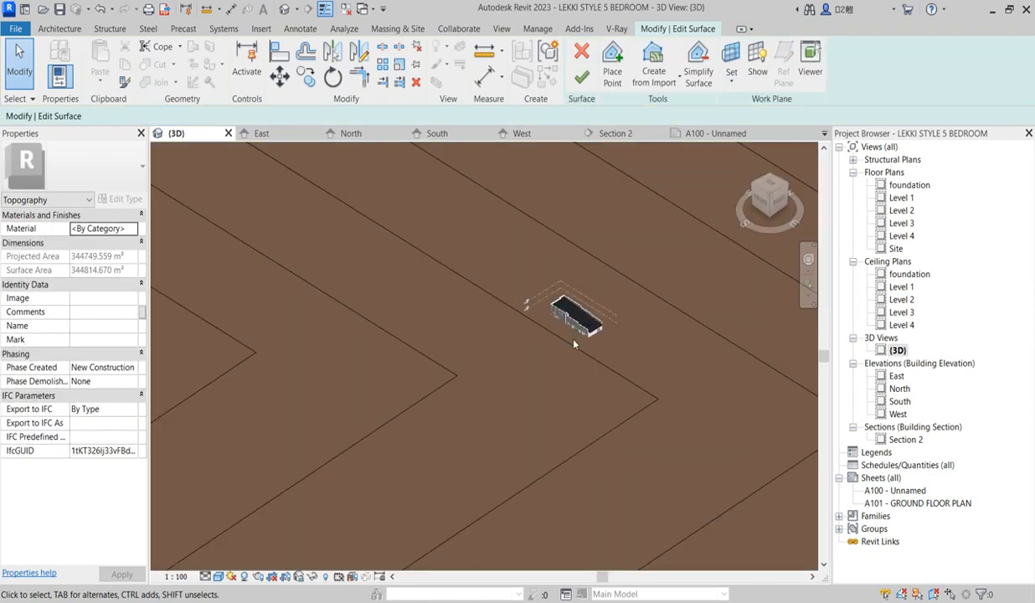
{"action": "scroll", "coordinate": [630, 390], "scroll_direction": "down", "scroll_amount": 2}
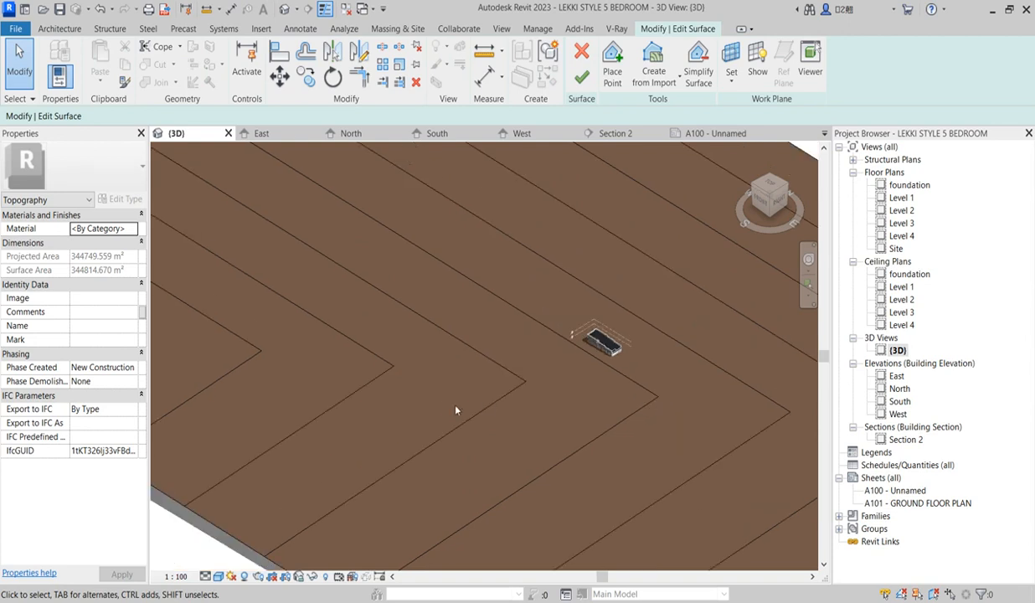
{"action": "scroll", "coordinate": [457, 410], "scroll_direction": "down", "scroll_amount": 4}
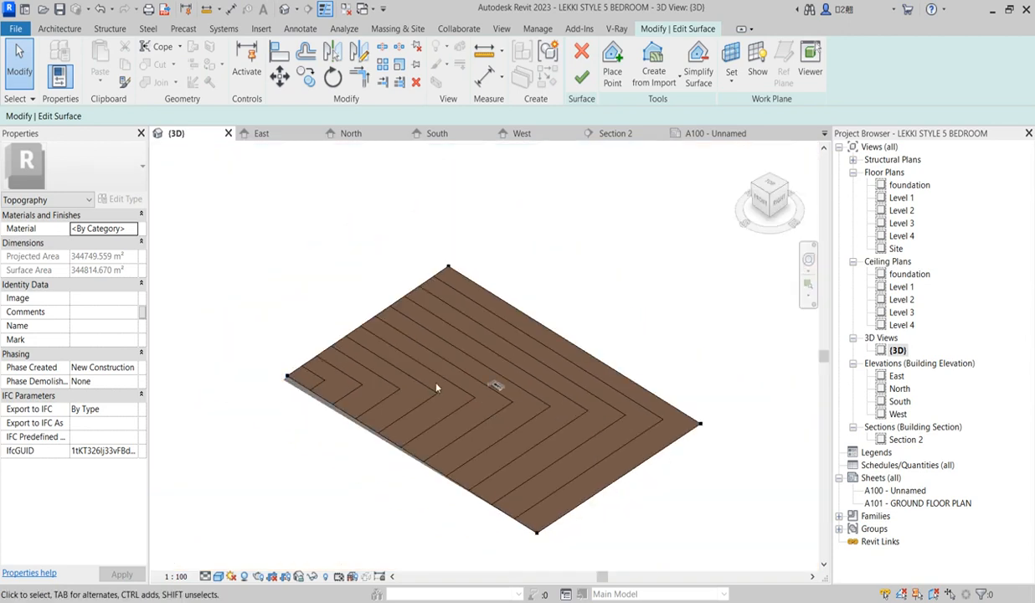
{"action": "scroll", "coordinate": [285, 377], "scroll_direction": "up", "scroll_amount": 2}
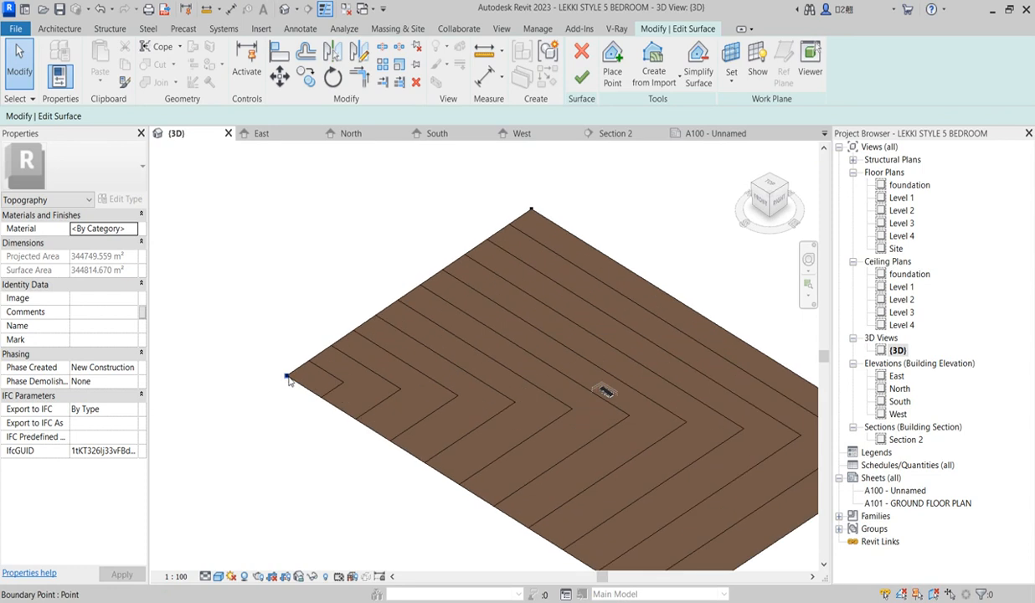
- Set the elevation of the toposurface's leftmost corner point to -1000
{"action": "left_click", "coordinate": [287, 377]}
{"action": "double_click", "coordinate": [144, 114]}
{"action": "type", "text": "-100"}
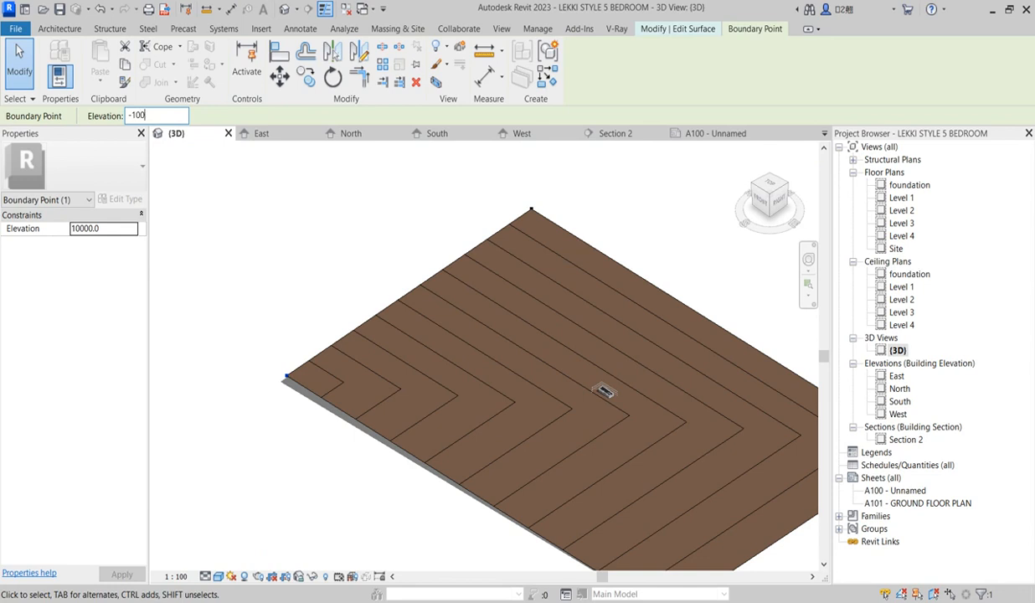
{"action": "left_click", "coordinate": [255, 255]}
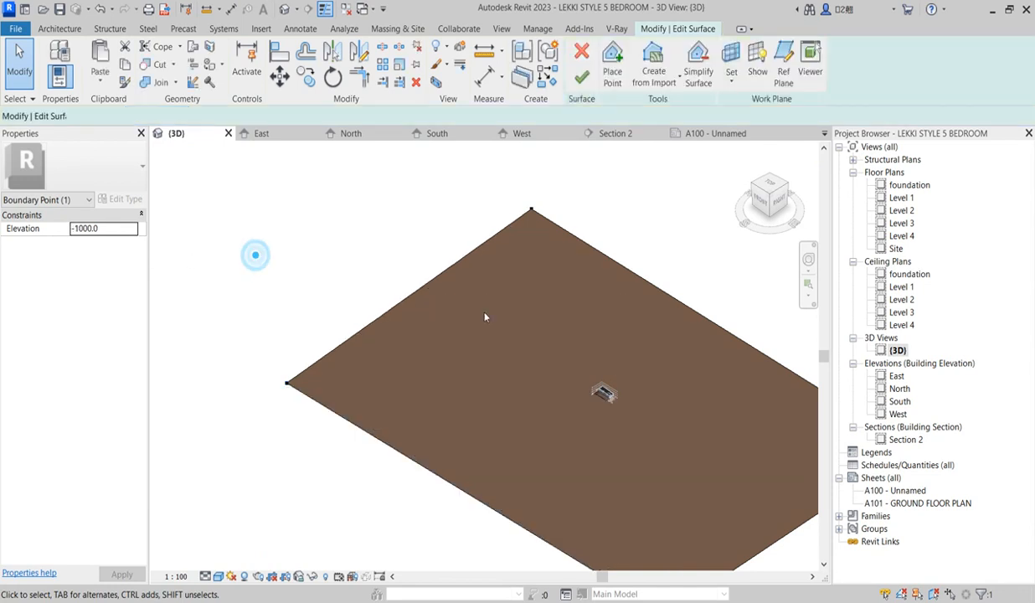
- Inspect the flattened terrain around the building, switch to the foundation plan and finish editing the toposurface
{"action": "scroll", "coordinate": [486, 308], "scroll_direction": "down", "scroll_amount": 2}
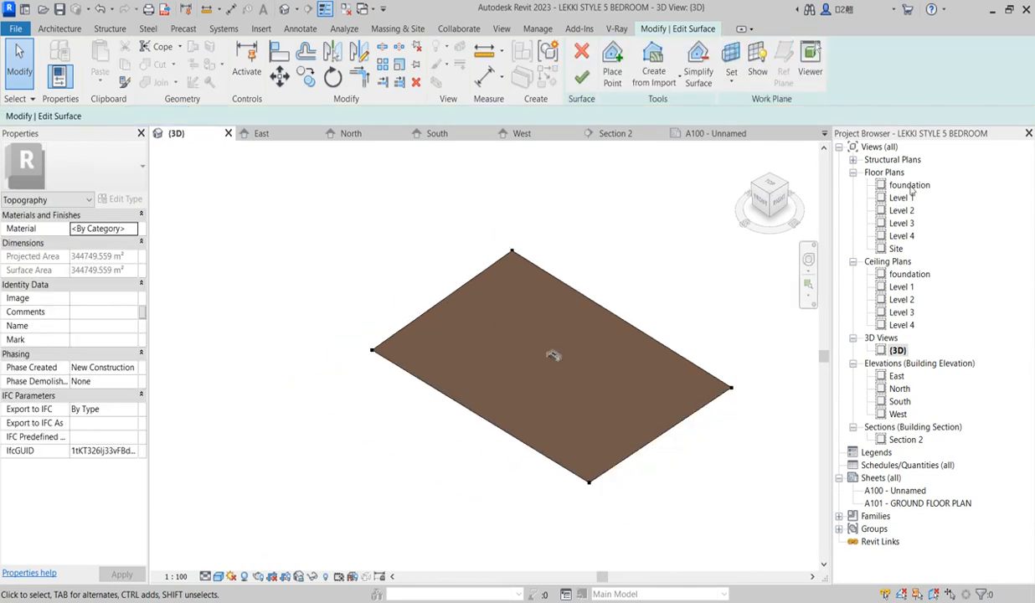
{"action": "scroll", "coordinate": [549, 355], "scroll_direction": "up", "scroll_amount": 8}
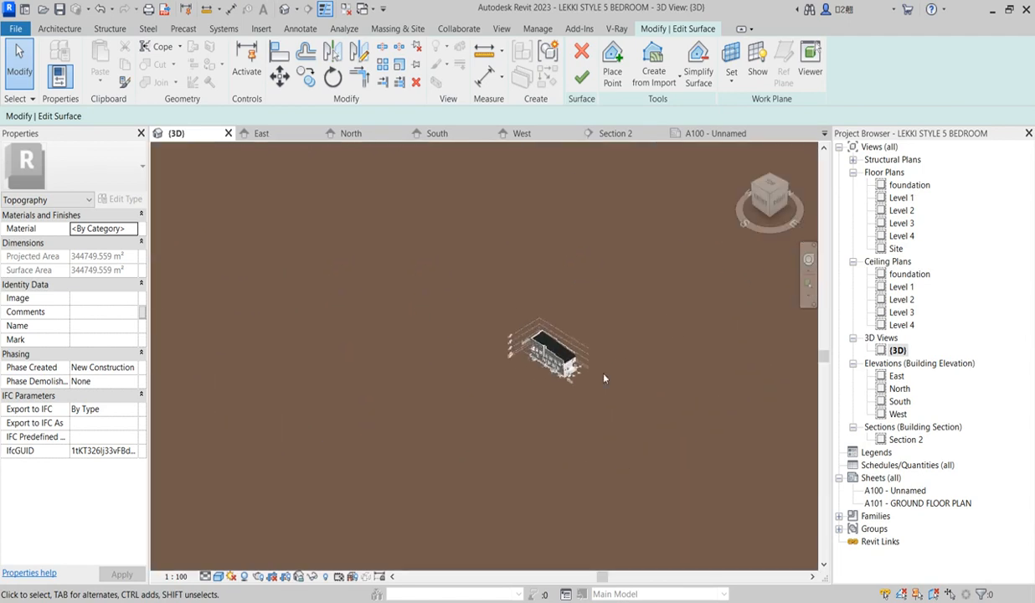
{"action": "scroll", "coordinate": [493, 397], "scroll_direction": "down", "scroll_amount": 5}
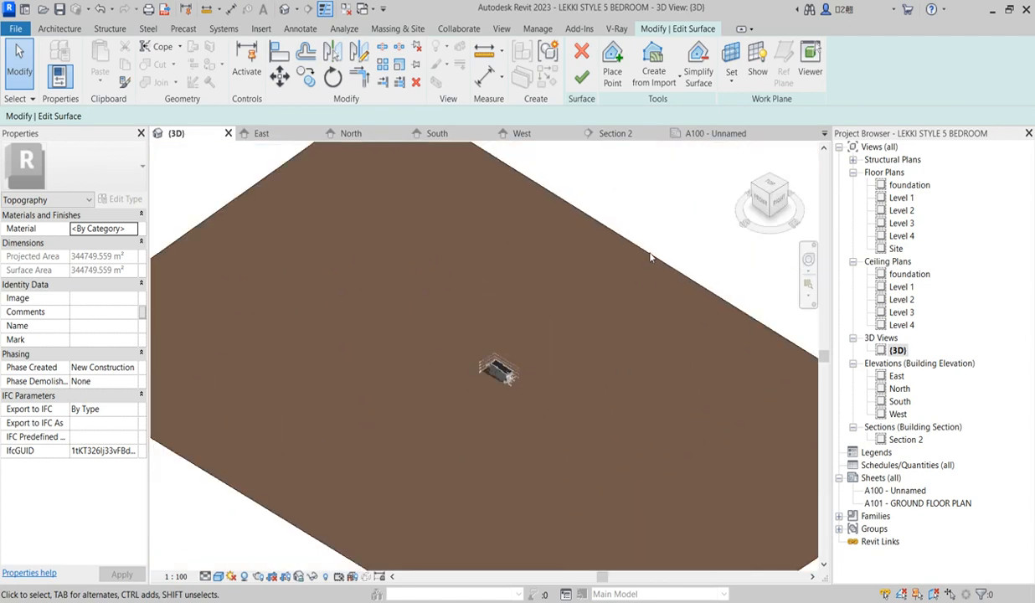
{"action": "middle_click_drag", "start_coordinate": [502, 347], "coordinate": [553, 394], "text": "shift"}
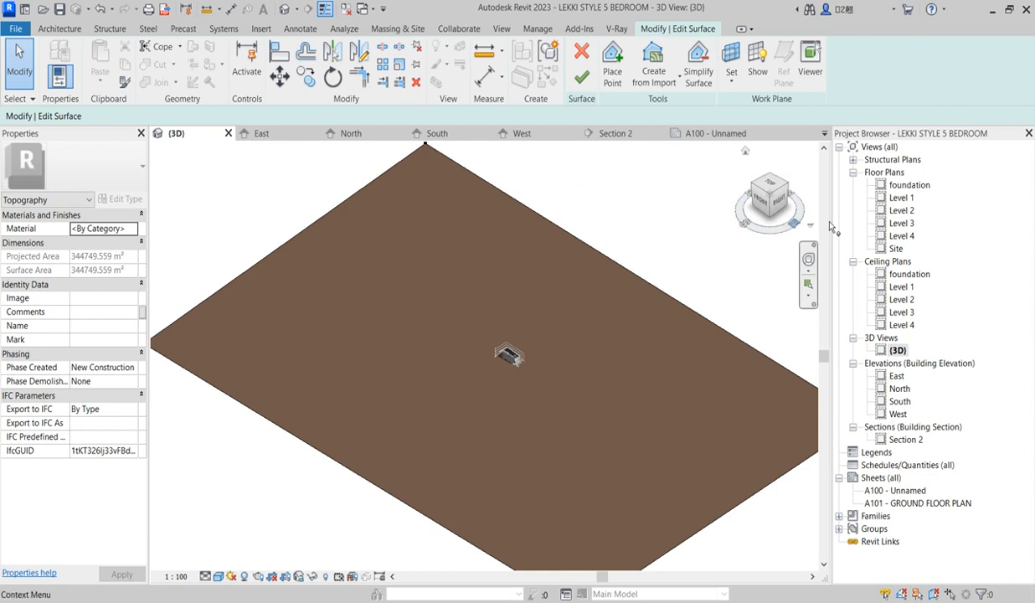
{"action": "double_click", "coordinate": [909, 185]}
{"action": "scroll", "coordinate": [494, 335], "scroll_direction": "up", "scroll_amount": 5}
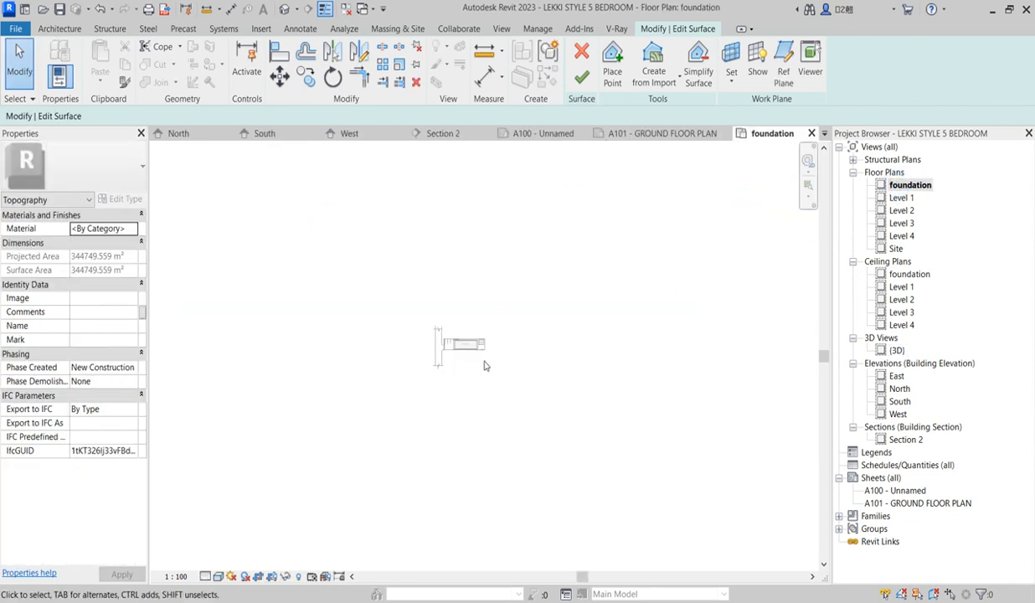
{"action": "left_click", "coordinate": [564, 362]}
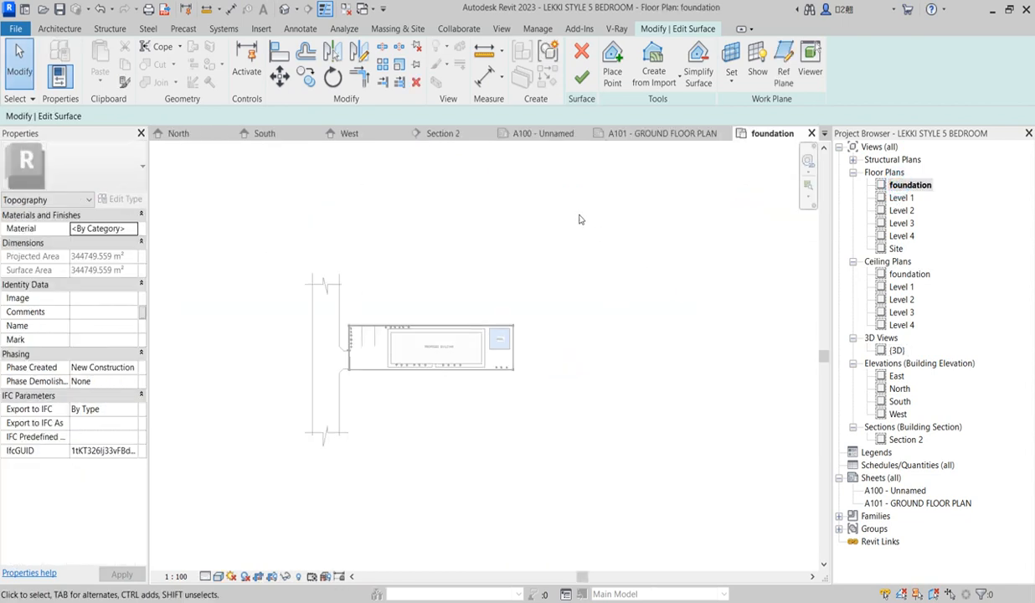
{"action": "left_click", "coordinate": [581, 77]}
- Create a 4400 by 4300 rectangular building pad on the foundation level, following the pool outline
{"action": "scroll", "coordinate": [508, 398], "scroll_direction": "up", "scroll_amount": 3}
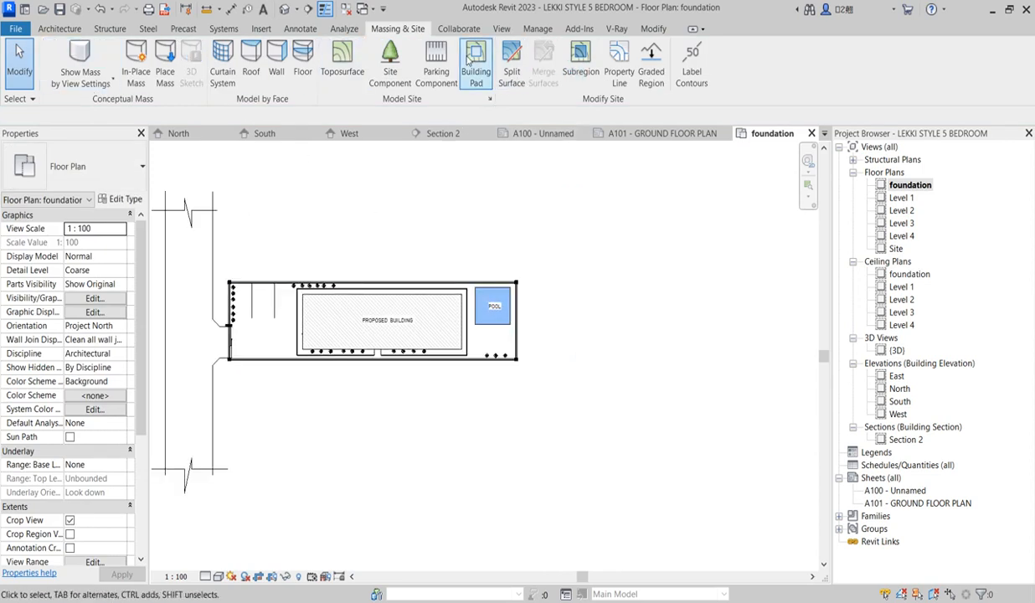
{"action": "left_click", "coordinate": [476, 69]}
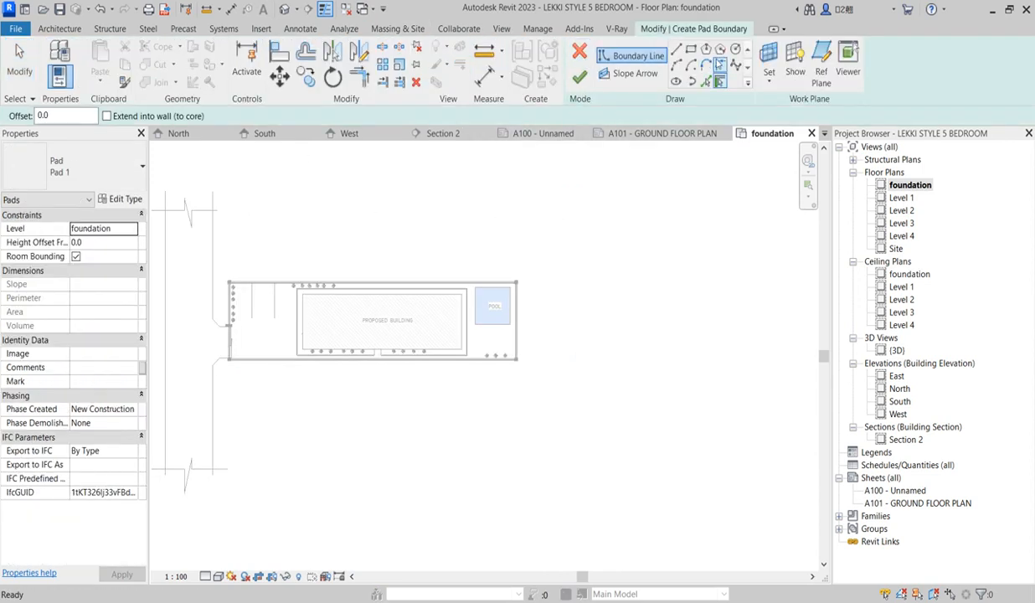
{"action": "scroll", "coordinate": [478, 303], "scroll_direction": "up", "scroll_amount": 5}
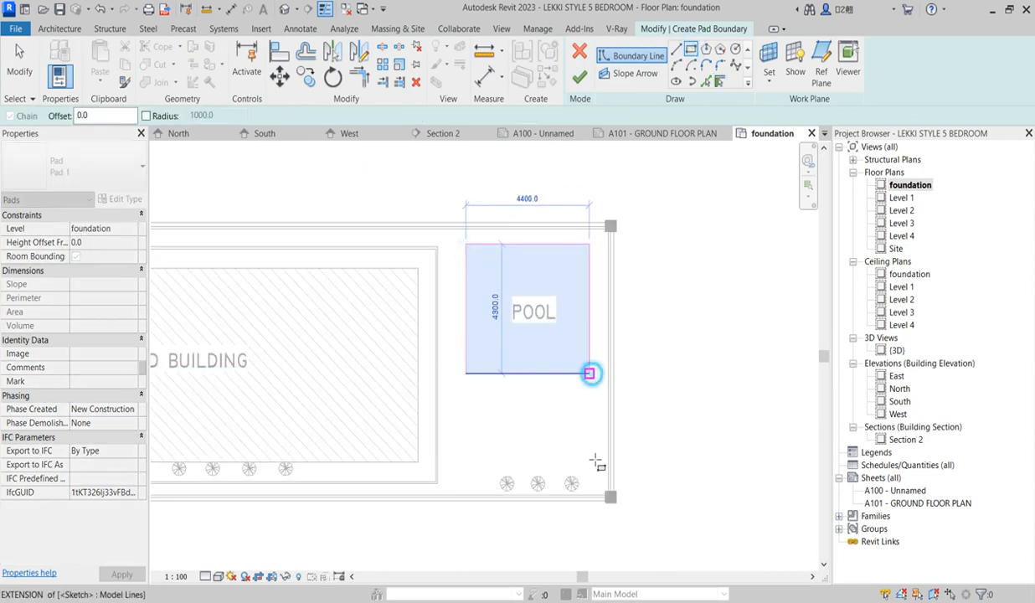
{"action": "left_click", "coordinate": [590, 373]}
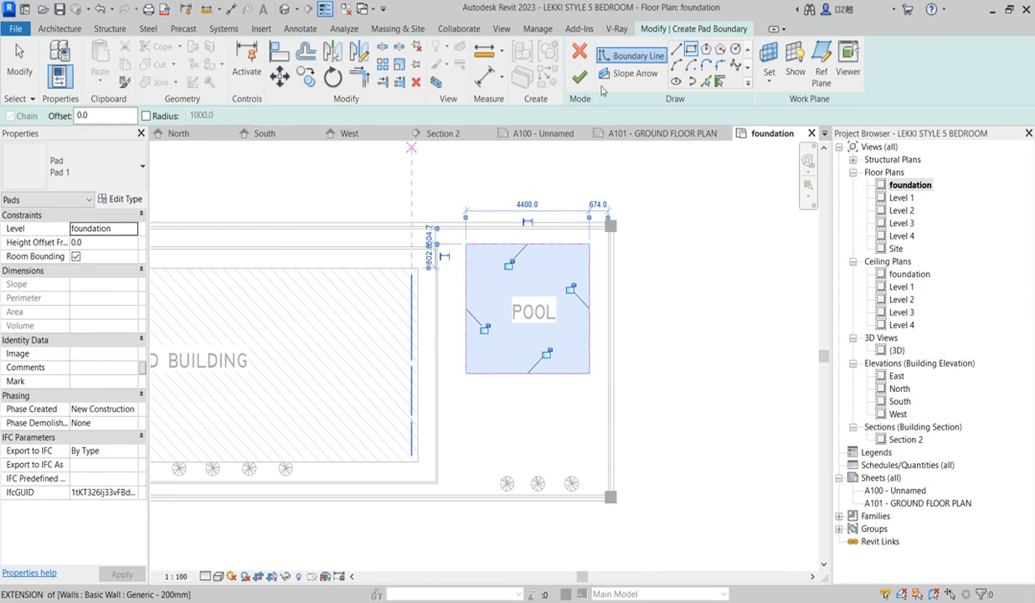
{"action": "left_click", "coordinate": [576, 79]}
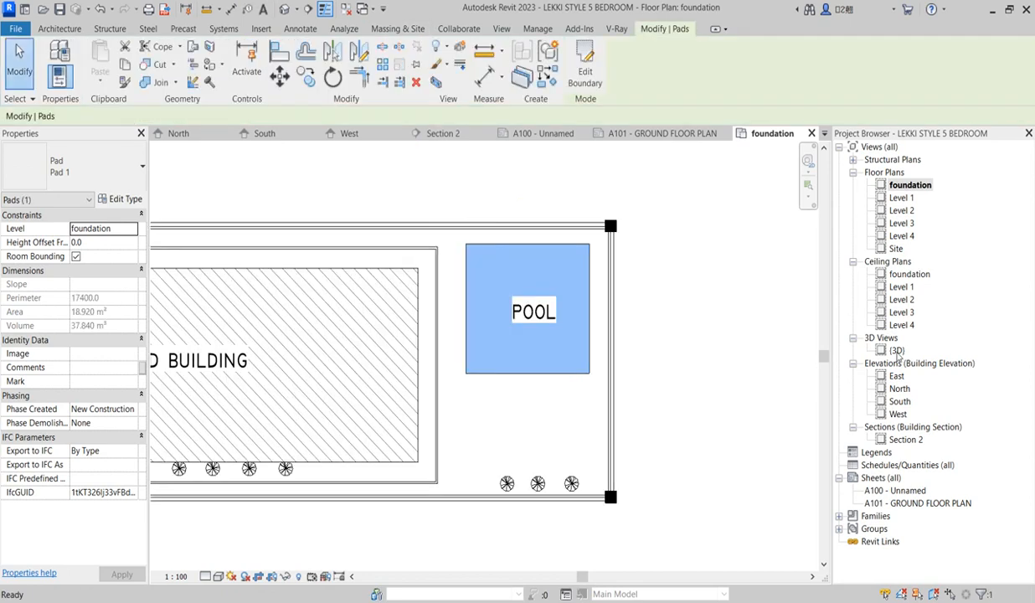
- Examine the pool pad in the 3D view and check its type properties, leaving them unchanged
{"action": "double_click", "coordinate": [897, 351]}
{"action": "scroll", "coordinate": [575, 386], "scroll_direction": "up", "scroll_amount": 3}
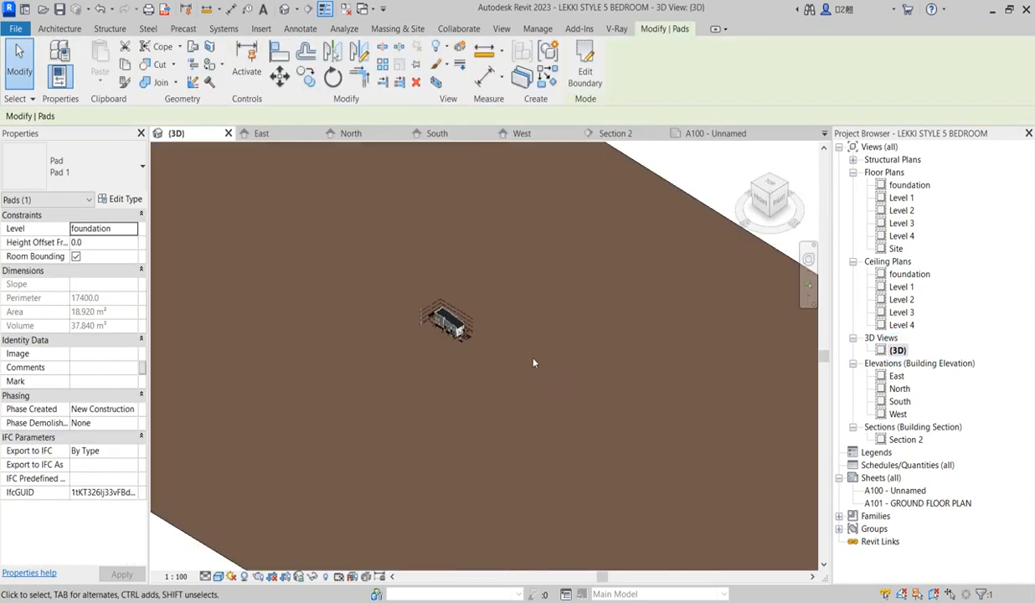
{"action": "scroll", "coordinate": [469, 335], "scroll_direction": "up", "scroll_amount": 10}
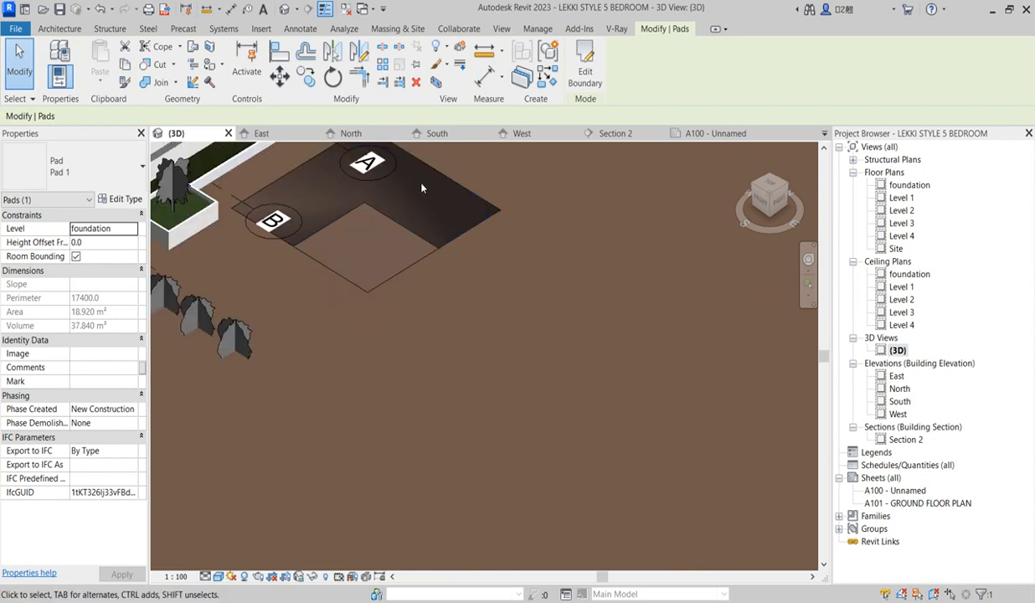
{"action": "left_click", "coordinate": [591, 299]}
{"action": "left_click", "coordinate": [369, 208]}
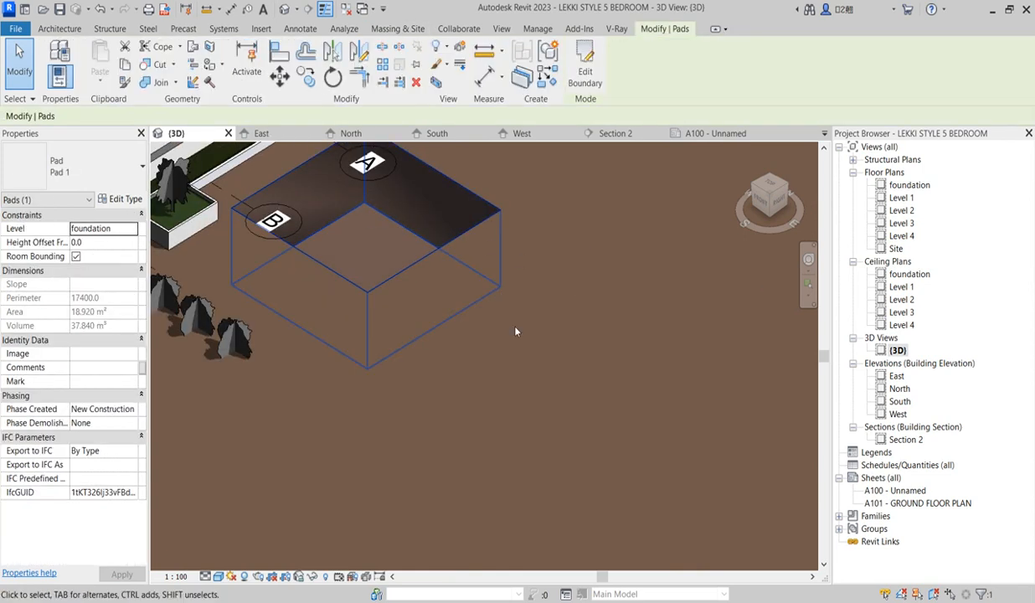
{"action": "scroll", "coordinate": [508, 310], "scroll_direction": "down", "scroll_amount": 3}
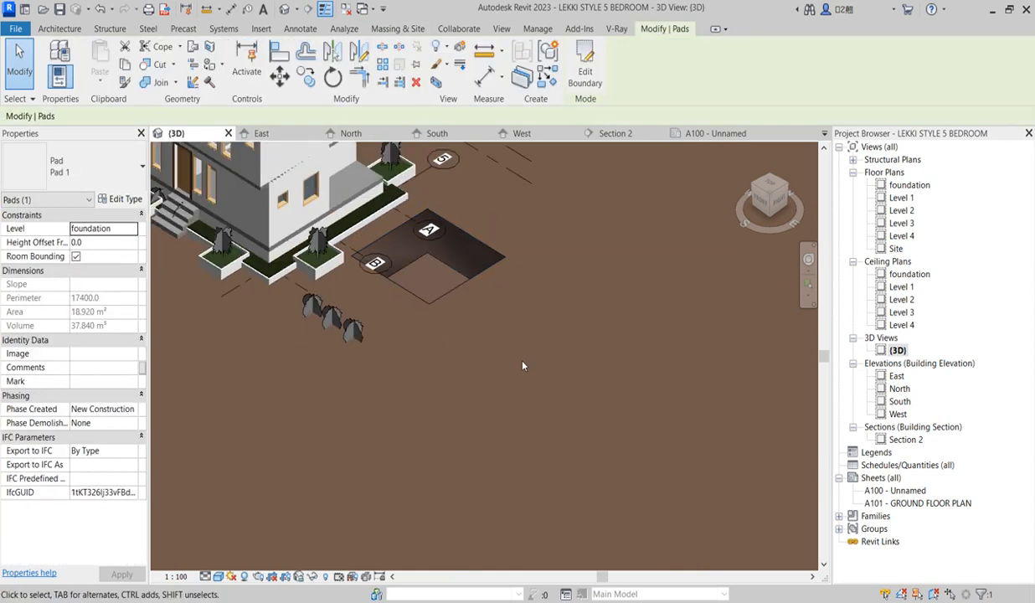
{"action": "left_click", "coordinate": [129, 200]}
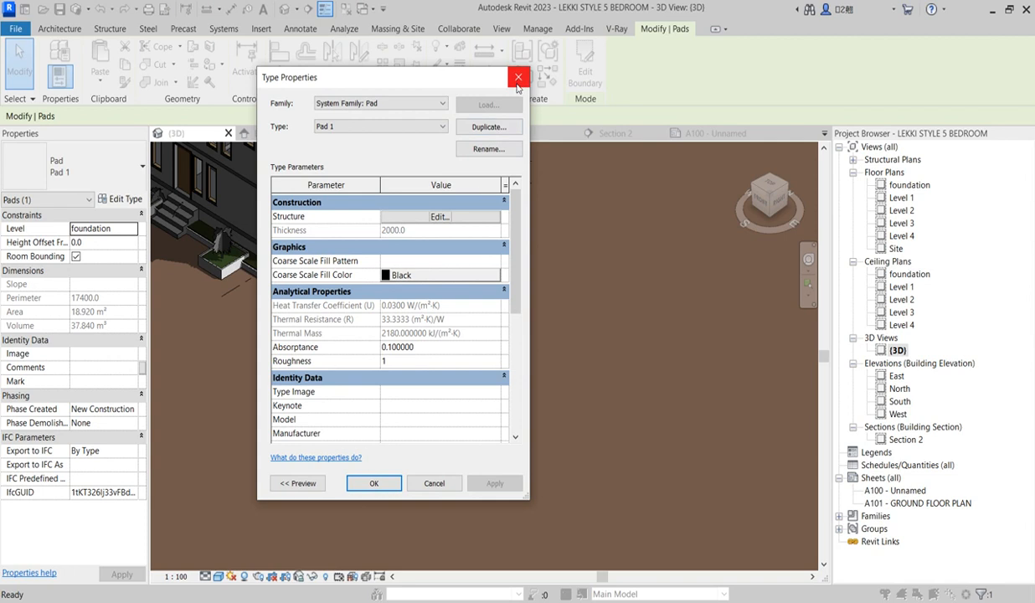
{"action": "left_click", "coordinate": [519, 77]}
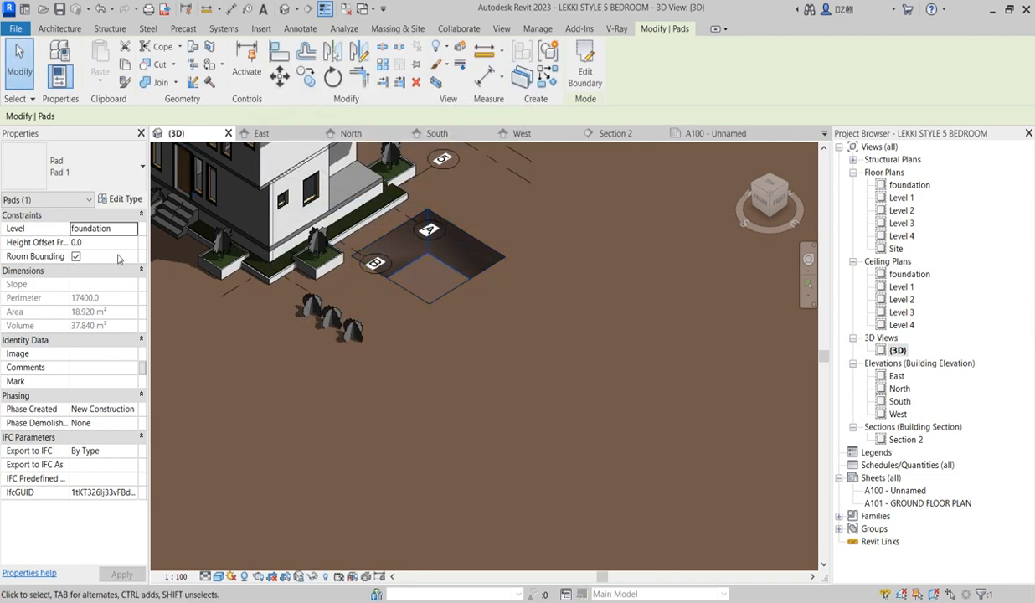
- Set the pool pad's height offset from its level to -100 and examine the pit beside the building
{"action": "left_click", "coordinate": [100, 242]}
{"action": "type", "text": "-10"}
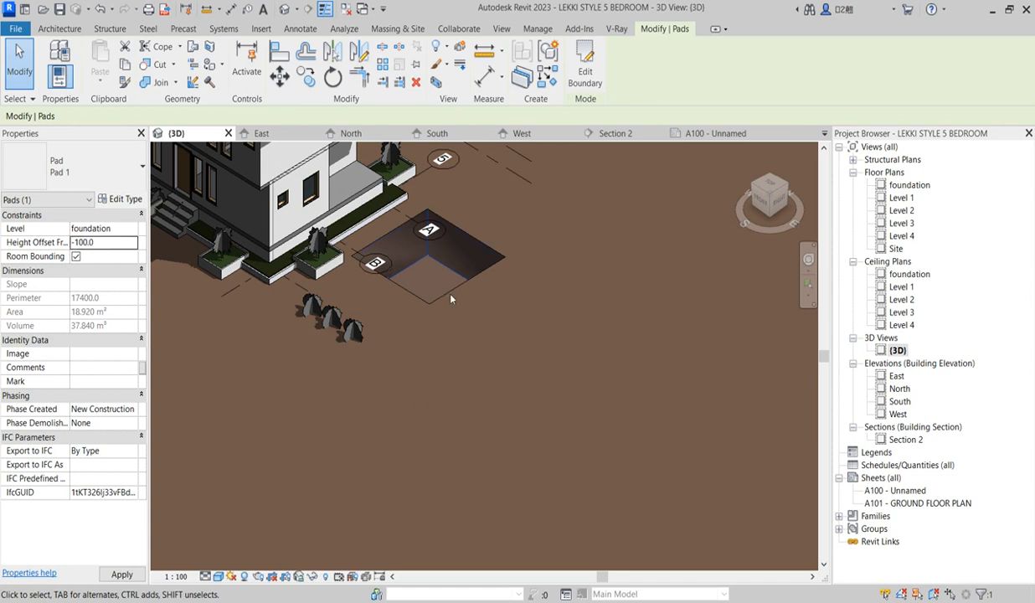
{"action": "scroll", "coordinate": [394, 224], "scroll_direction": "up", "scroll_amount": 5}
{"action": "left_click", "coordinate": [555, 166]}
{"action": "scroll", "coordinate": [547, 271], "scroll_direction": "down", "scroll_amount": 3}
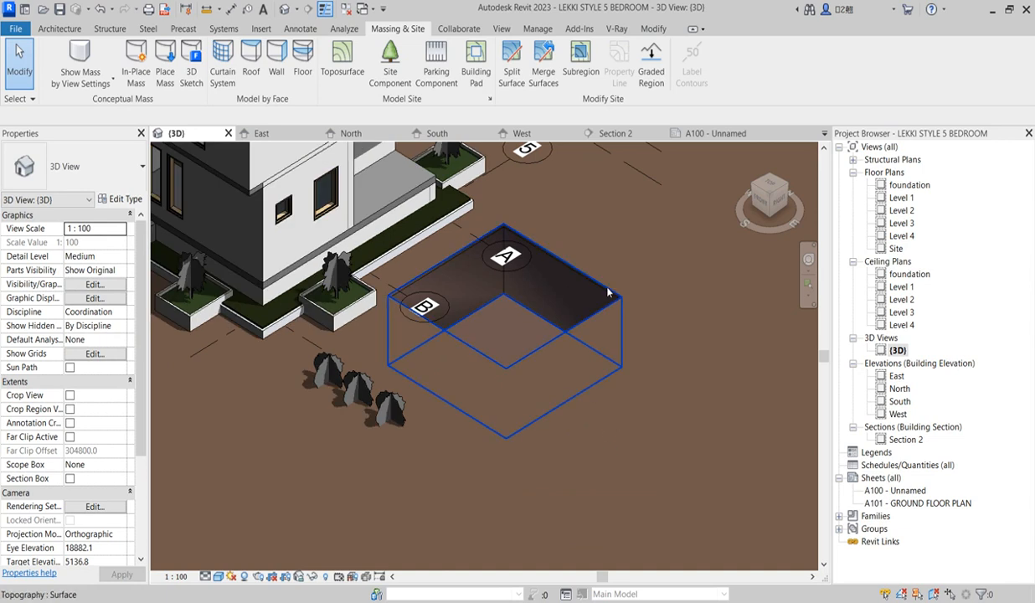
{"action": "scroll", "coordinate": [608, 294], "scroll_direction": "up", "scroll_amount": 3}
{"action": "scroll", "coordinate": [598, 354], "scroll_direction": "down", "scroll_amount": 4}
{"action": "scroll", "coordinate": [494, 304], "scroll_direction": "down", "scroll_amount": 4}
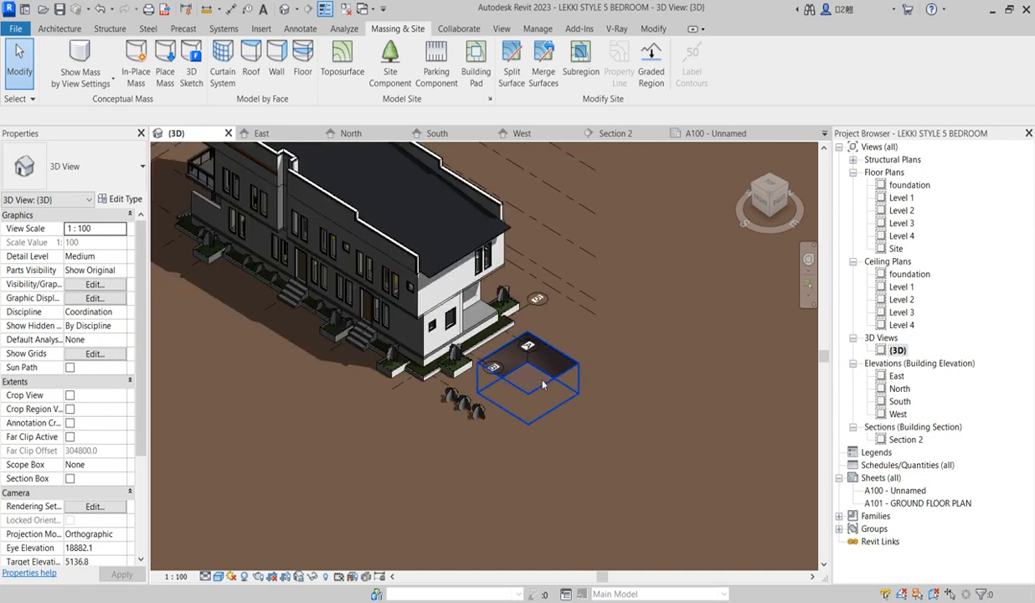
{"action": "scroll", "coordinate": [503, 420], "scroll_direction": "up", "scroll_amount": 2}
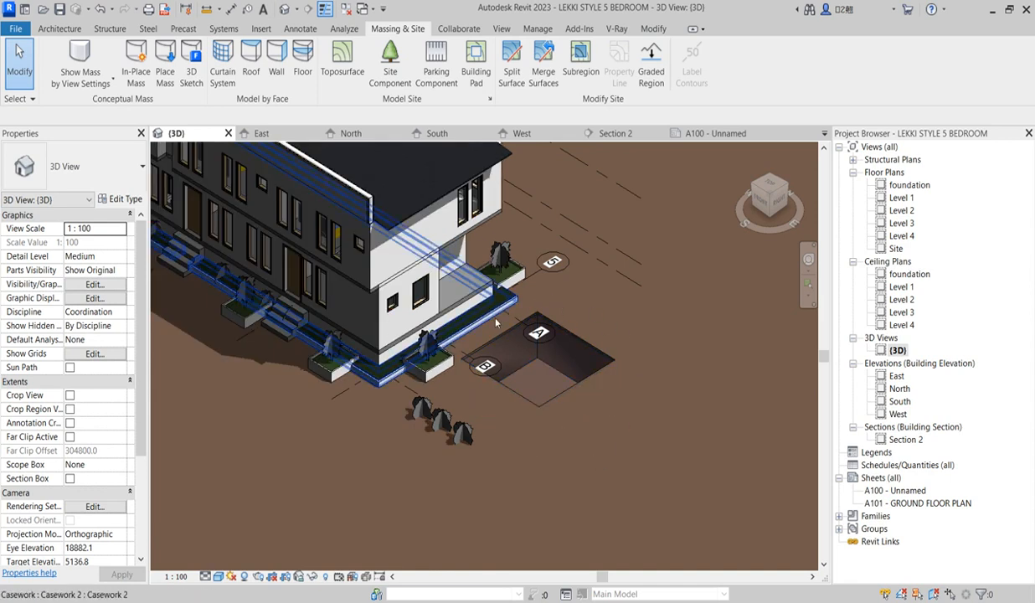
- In the foundation plan, create an in-place Casework component with the default name and start a rectangular extrusion sketch
{"action": "double_click", "coordinate": [905, 197]}
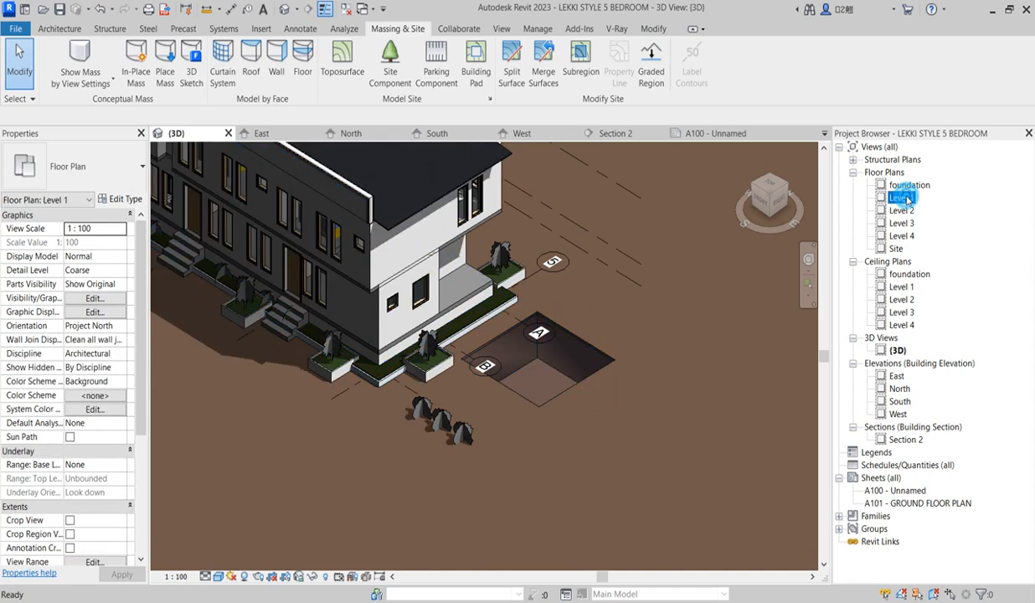
{"action": "double_click", "coordinate": [904, 186]}
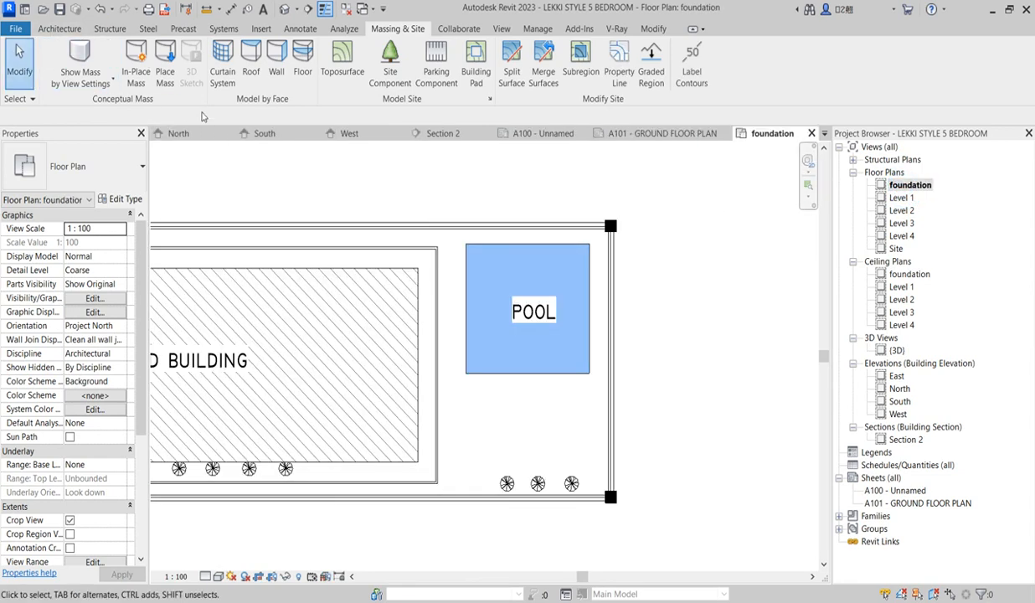
{"action": "left_click", "coordinate": [58, 29]}
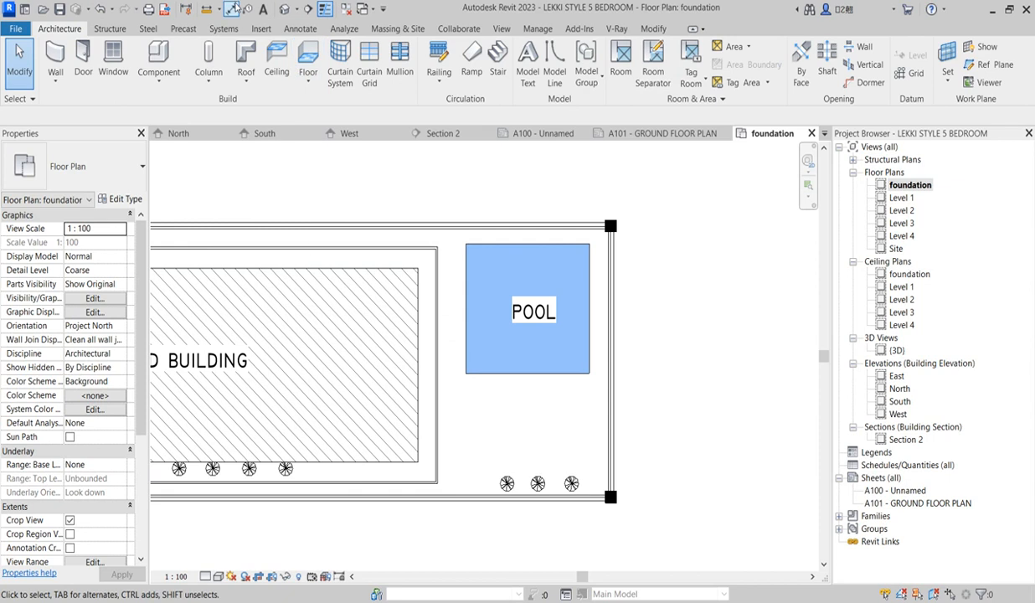
{"action": "left_click", "coordinate": [158, 82]}
{"action": "left_click", "coordinate": [190, 139]}
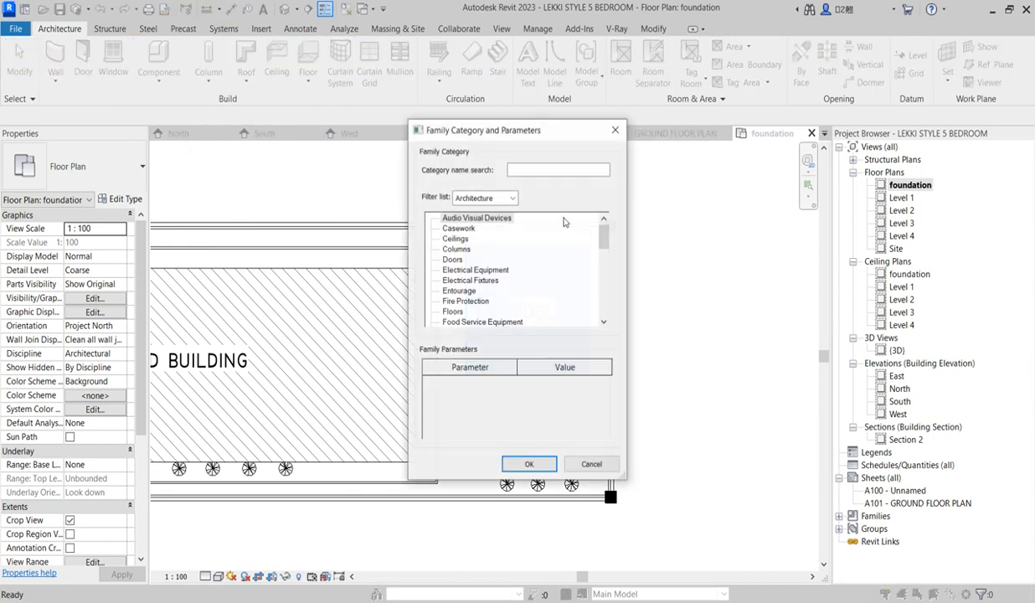
{"action": "left_click", "coordinate": [458, 228]}
{"action": "left_click", "coordinate": [529, 464]}
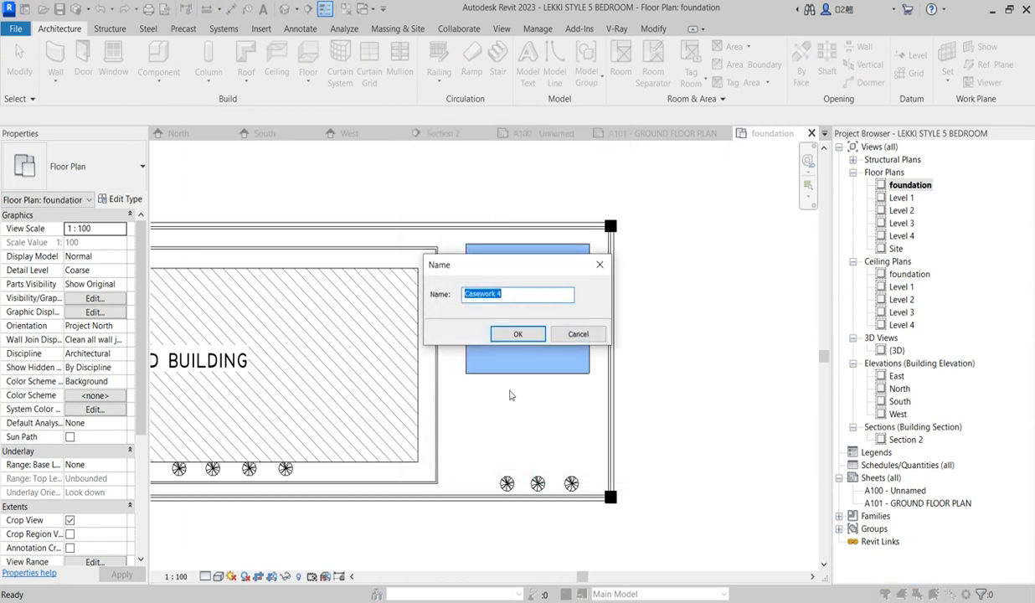
{"action": "left_click", "coordinate": [517, 335]}
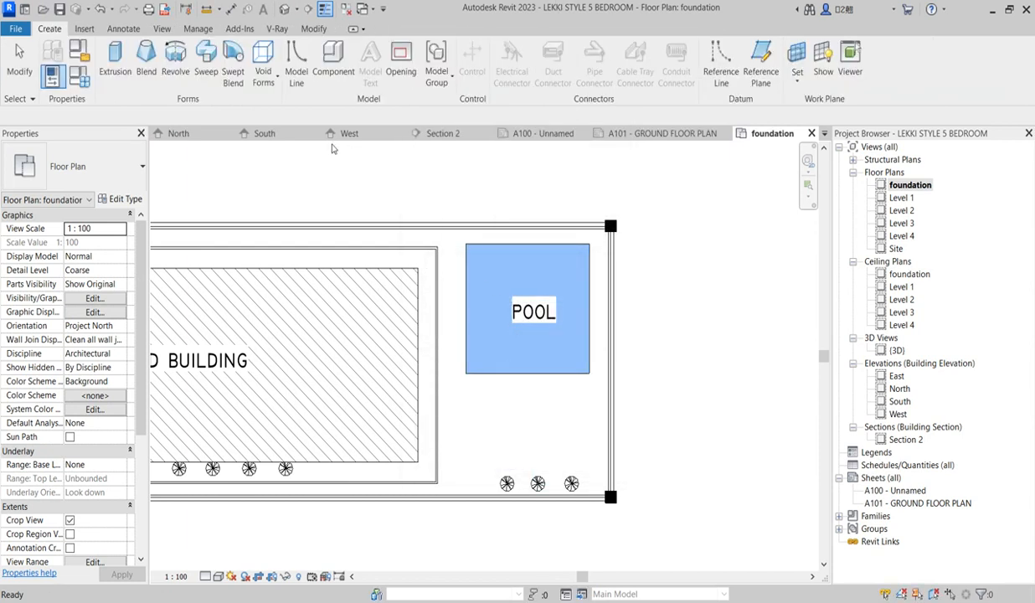
{"action": "left_click", "coordinate": [117, 60]}
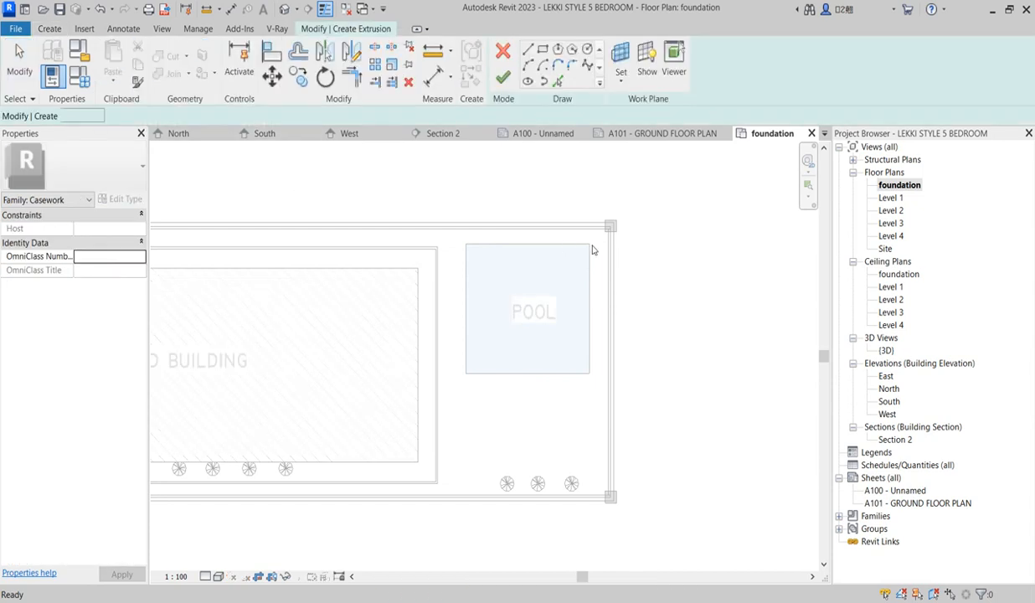
{"action": "left_click", "coordinate": [543, 48]}
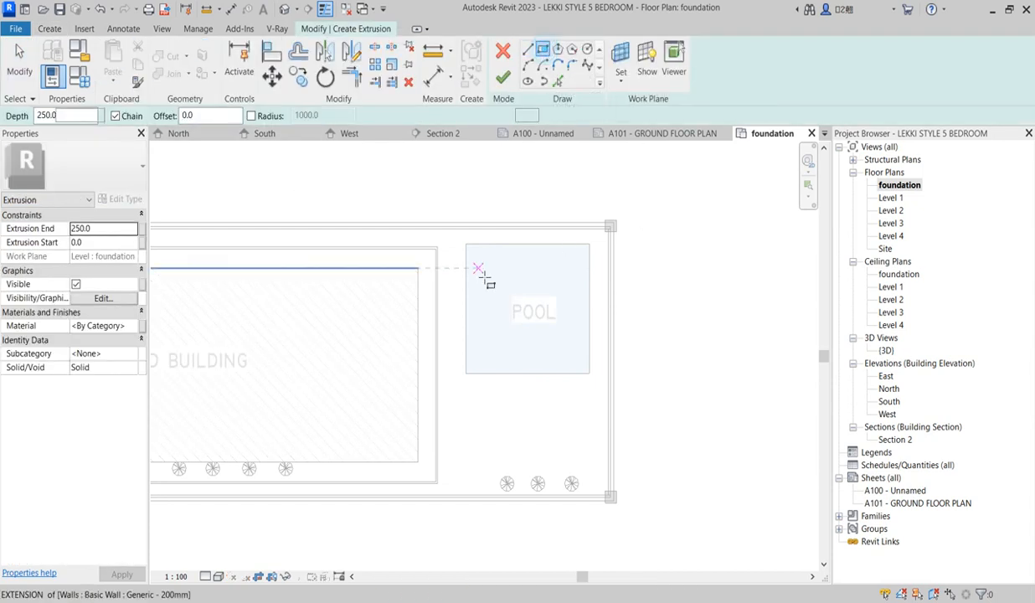
{"action": "left_click", "coordinate": [466, 244]}
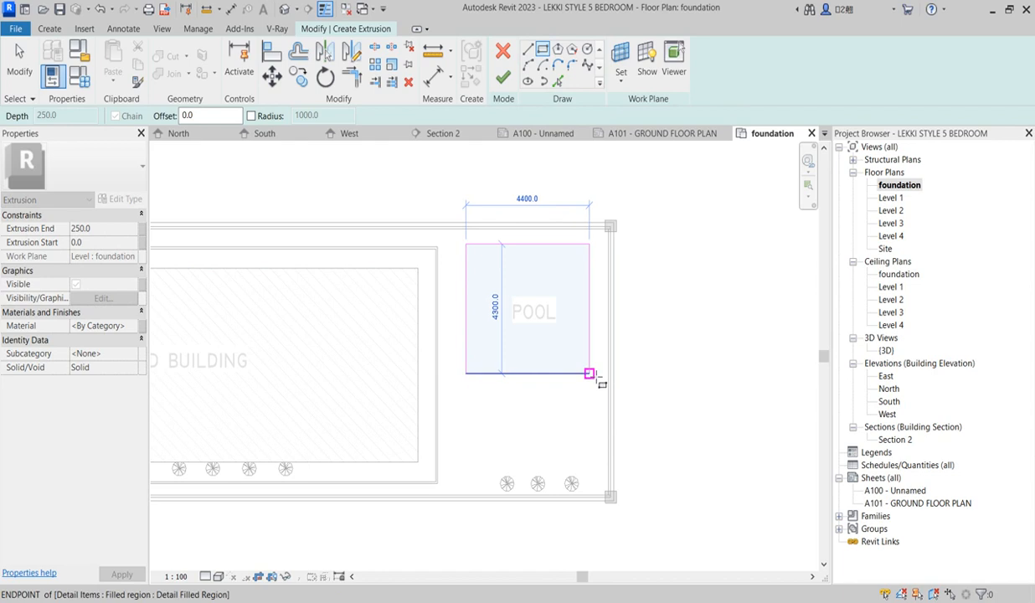
{"action": "left_click", "coordinate": [589, 373]}
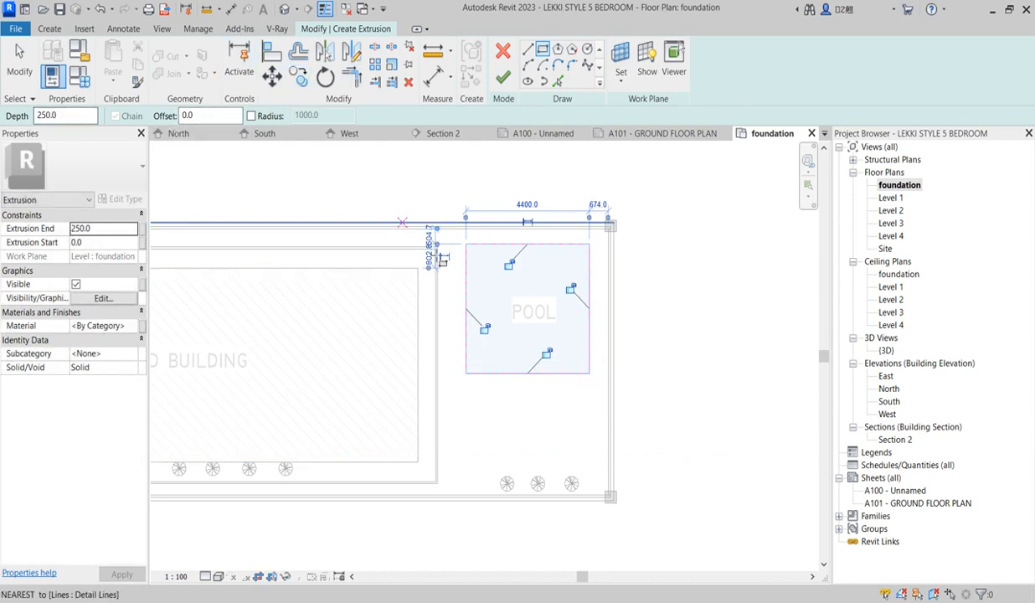
{"action": "key", "text": "ctrl+z"}
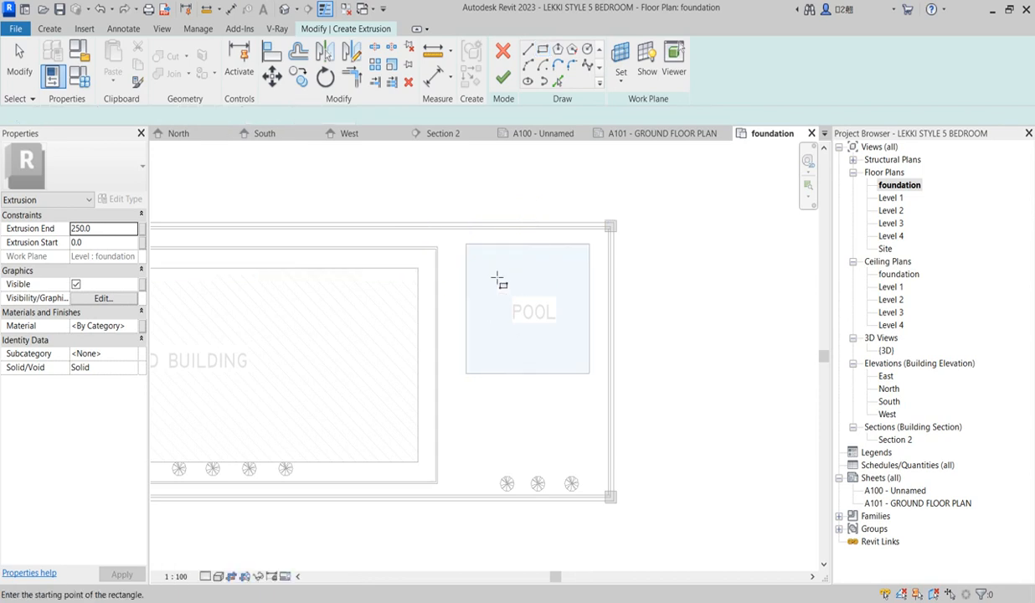
- Sketch a 4200 by 4100 rectangle inside the pool outline using an offset of -100
{"action": "left_click", "coordinate": [207, 120]}
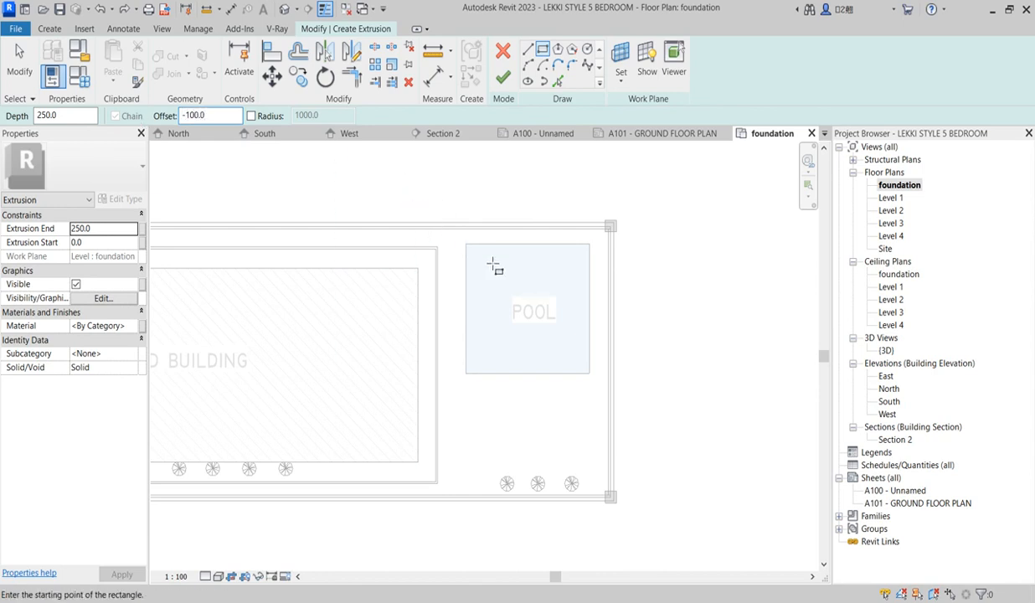
{"action": "left_click", "coordinate": [466, 244]}
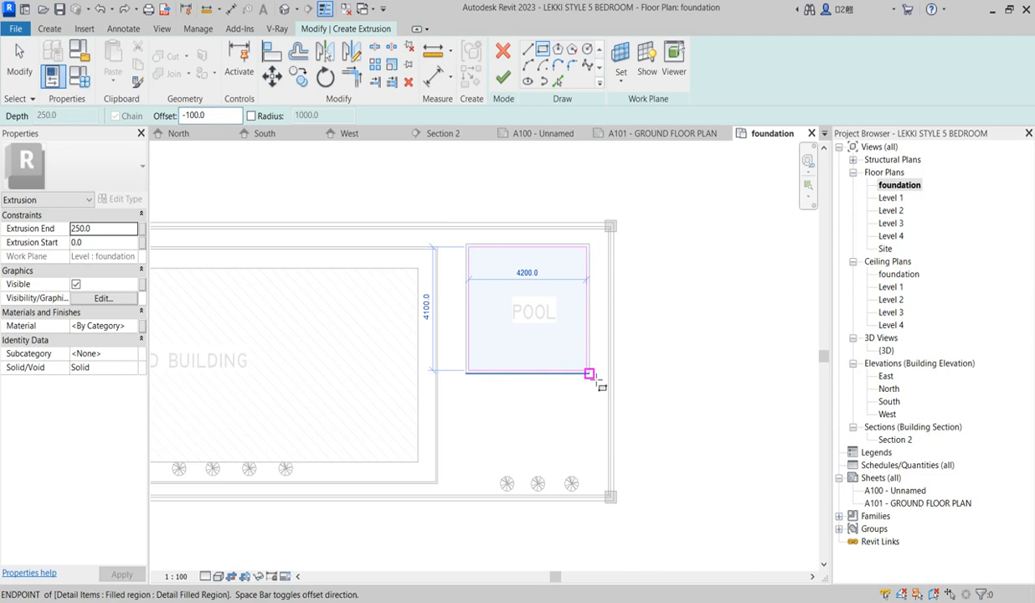
{"action": "left_click", "coordinate": [590, 374]}
- Sketch a second rectangle around the pool outline with an offset of 100 and finish the extrusion
{"action": "left_click_drag", "start_coordinate": [187, 115], "coordinate": [174, 121]}
{"action": "key", "text": "Delete"}
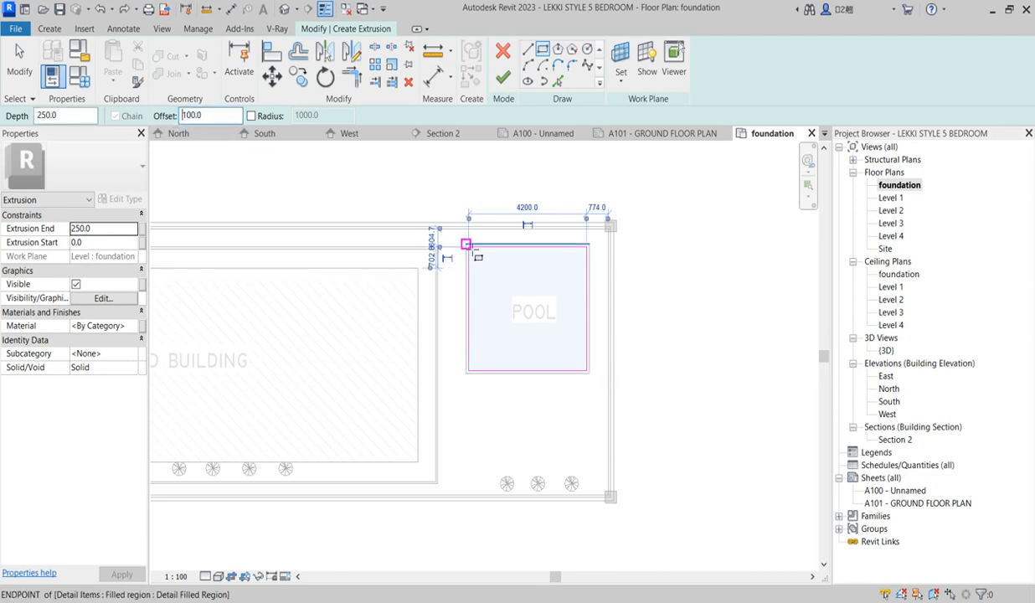
{"action": "left_click", "coordinate": [466, 243]}
{"action": "left_click", "coordinate": [596, 379]}
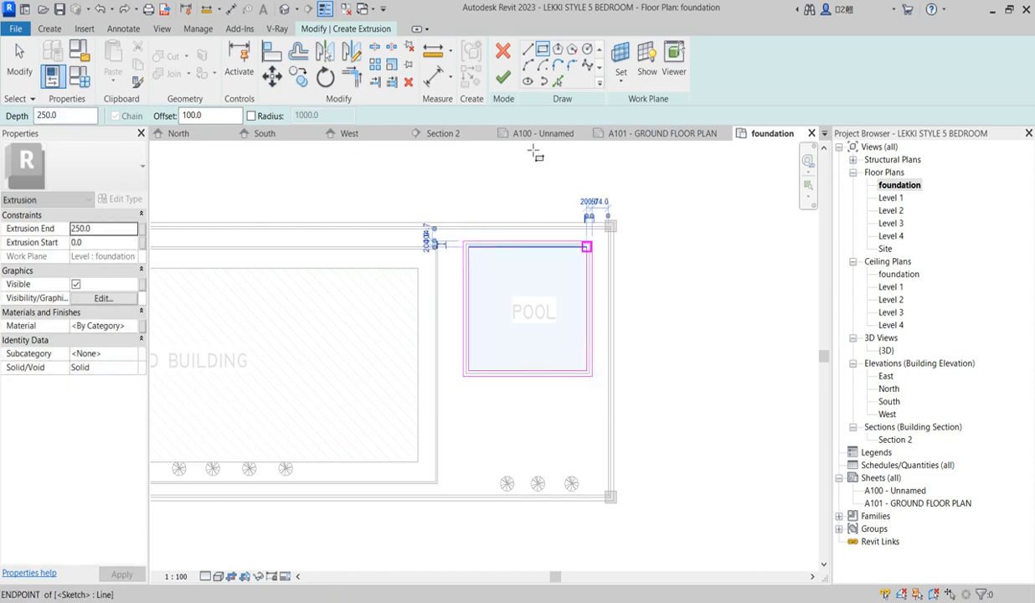
{"action": "left_click", "coordinate": [503, 77]}
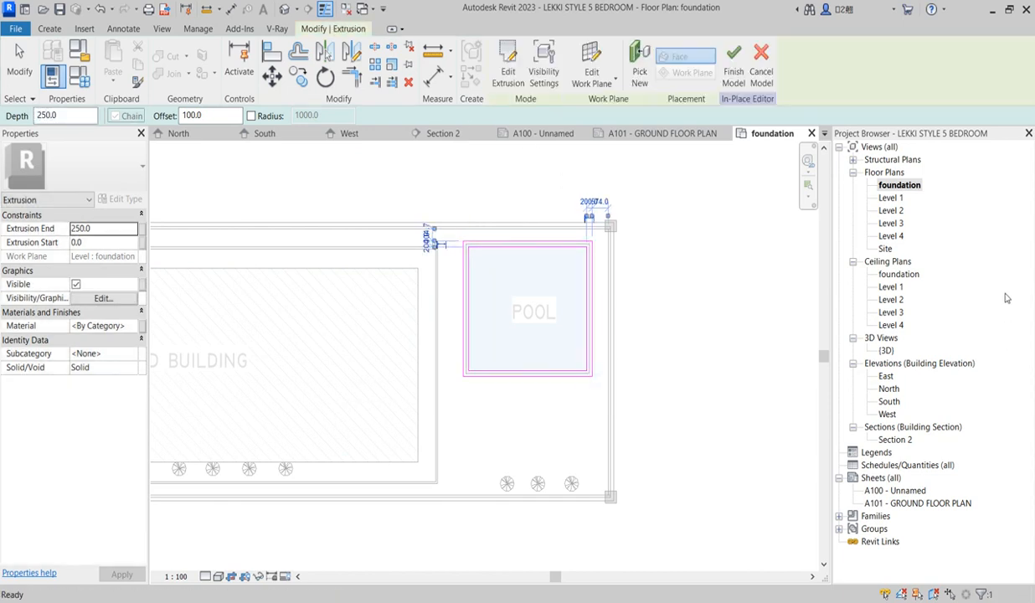
- In the 3D view, stretch the bottom of the pool wall extrusion down to about -2265
{"action": "double_click", "coordinate": [887, 351]}
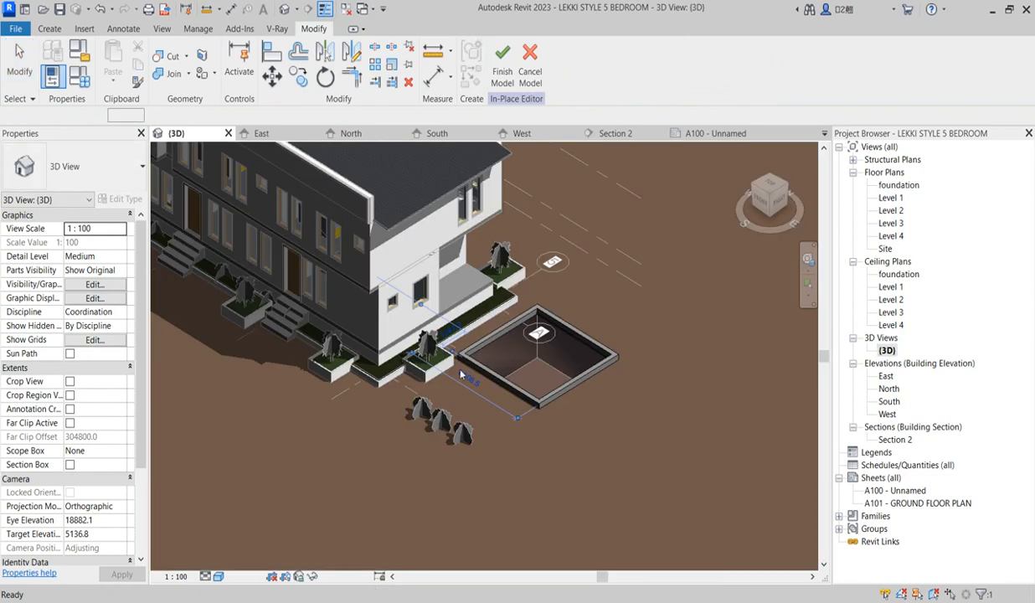
{"action": "left_click", "coordinate": [464, 372]}
{"action": "scroll", "coordinate": [552, 377], "scroll_direction": "up", "scroll_amount": 3}
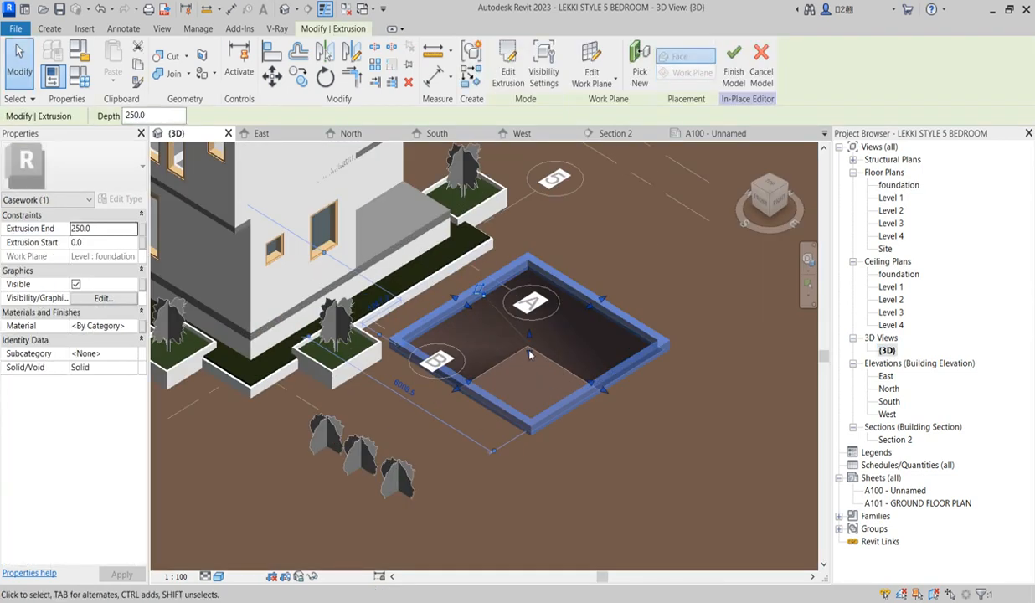
{"action": "left_click_drag", "start_coordinate": [528, 350], "coordinate": [555, 490]}
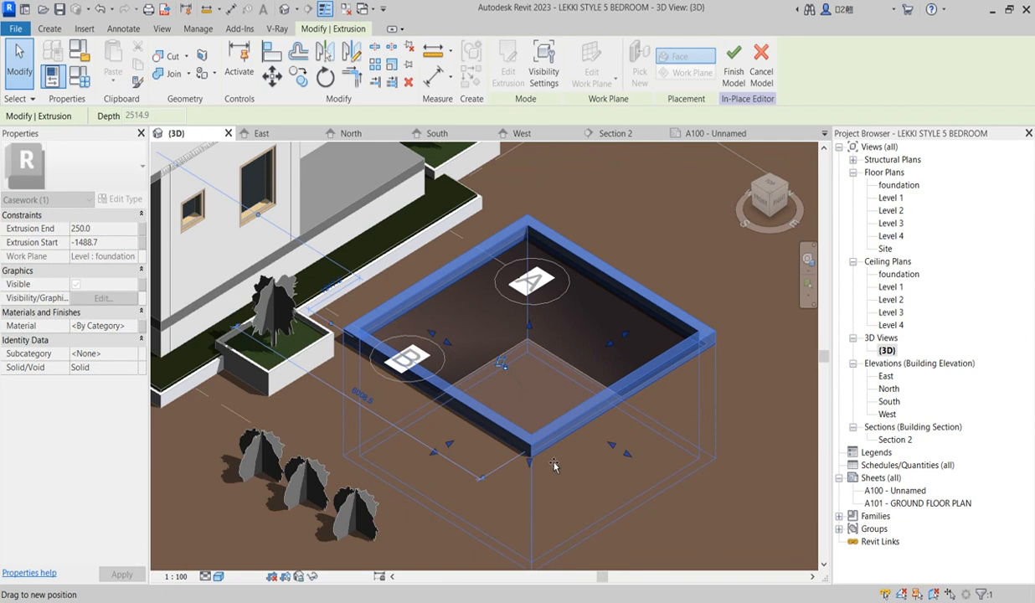
{"action": "left_click", "coordinate": [529, 416]}
{"action": "scroll", "coordinate": [529, 417], "scroll_direction": "up", "scroll_amount": 2}
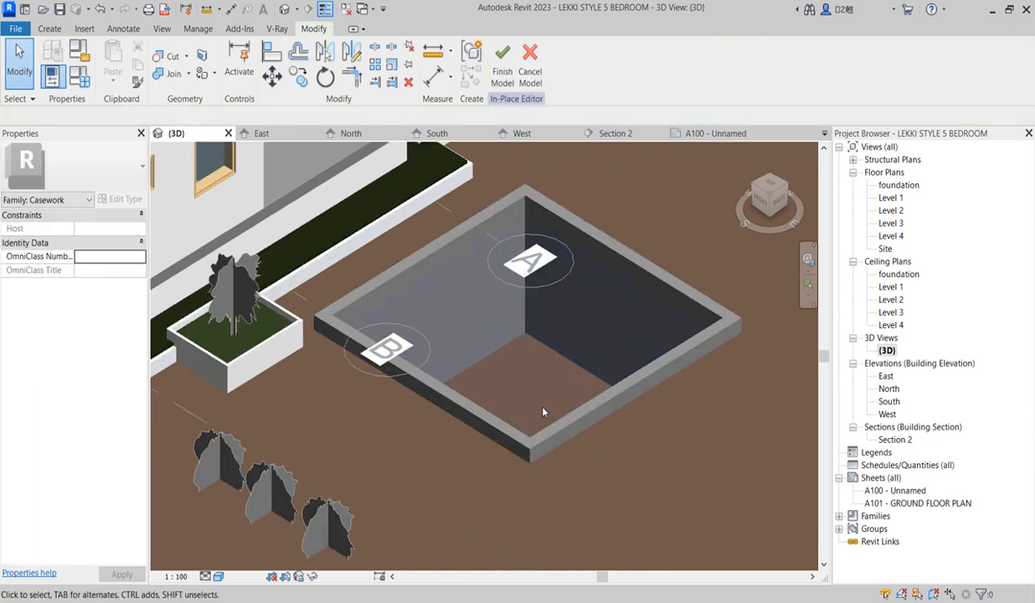
- For the pool wall's material, duplicate Aluminium(1) with its assets and enable Use Render Appearance on the copy
{"action": "left_click", "coordinate": [469, 195]}
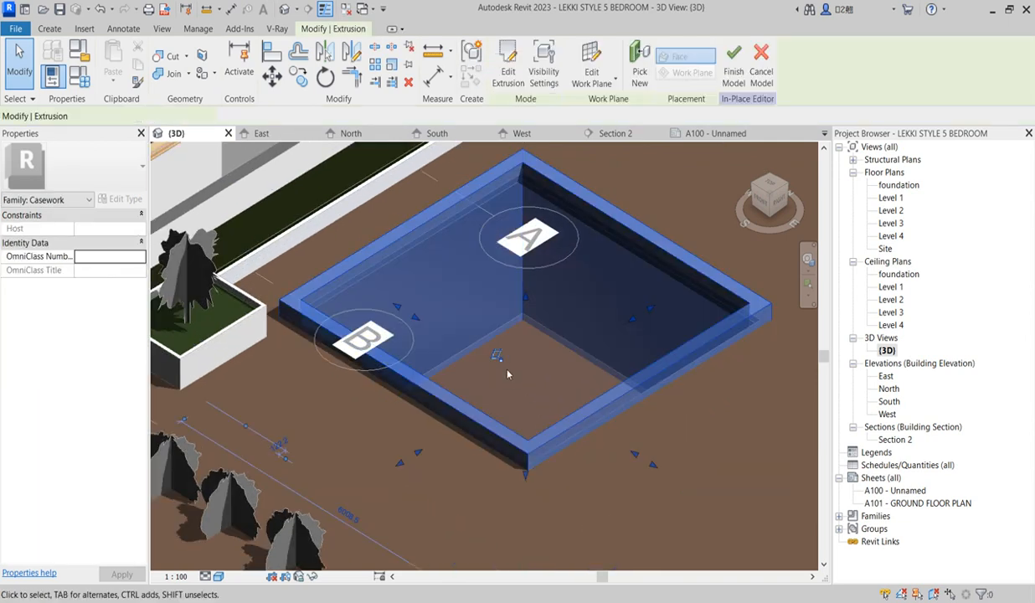
{"action": "left_click", "coordinate": [127, 325]}
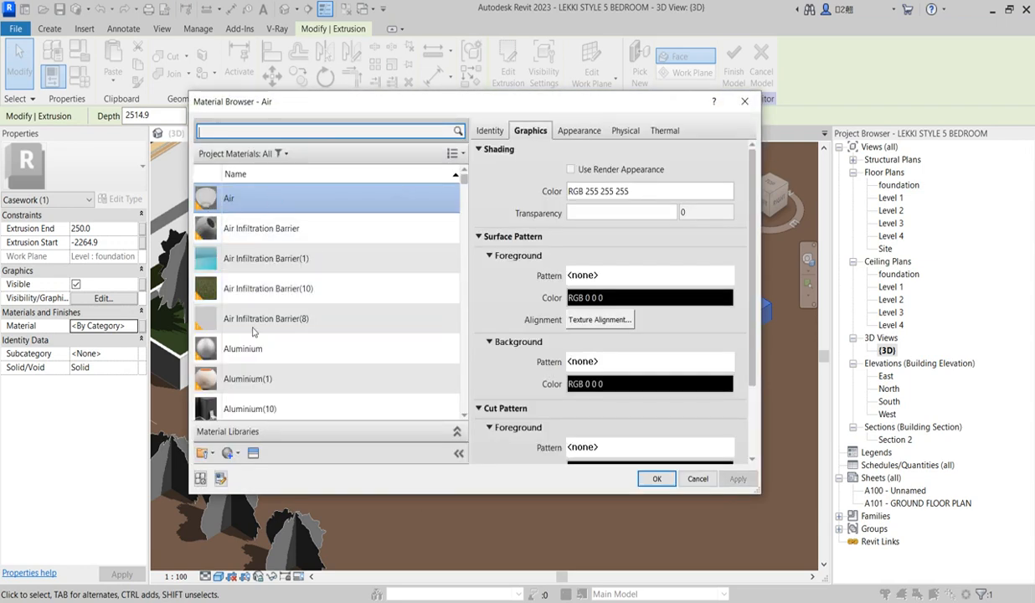
{"action": "left_click", "coordinate": [254, 378]}
{"action": "right_click", "coordinate": [254, 379]}
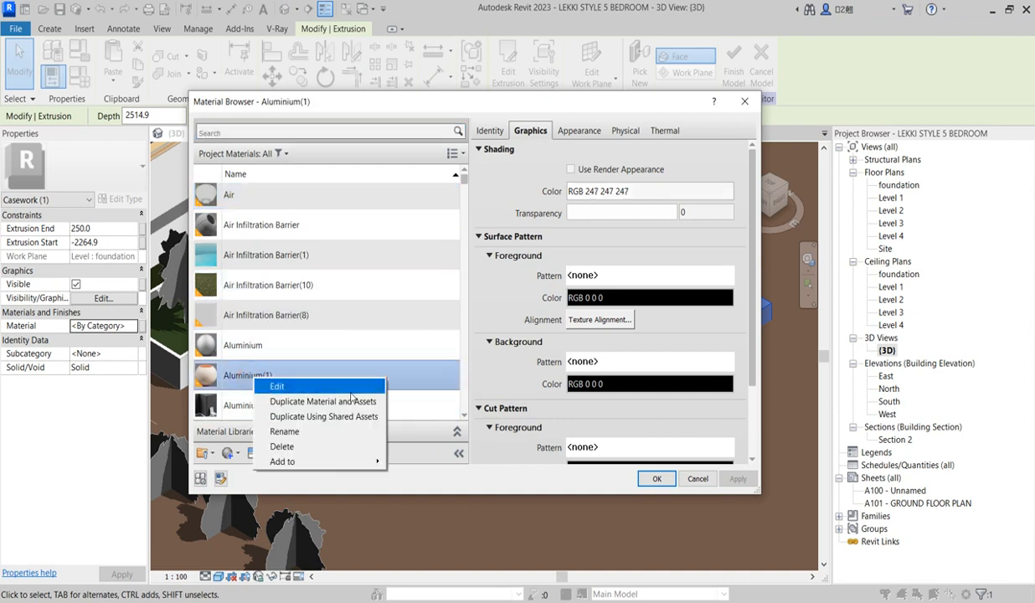
{"action": "left_click", "coordinate": [335, 397]}
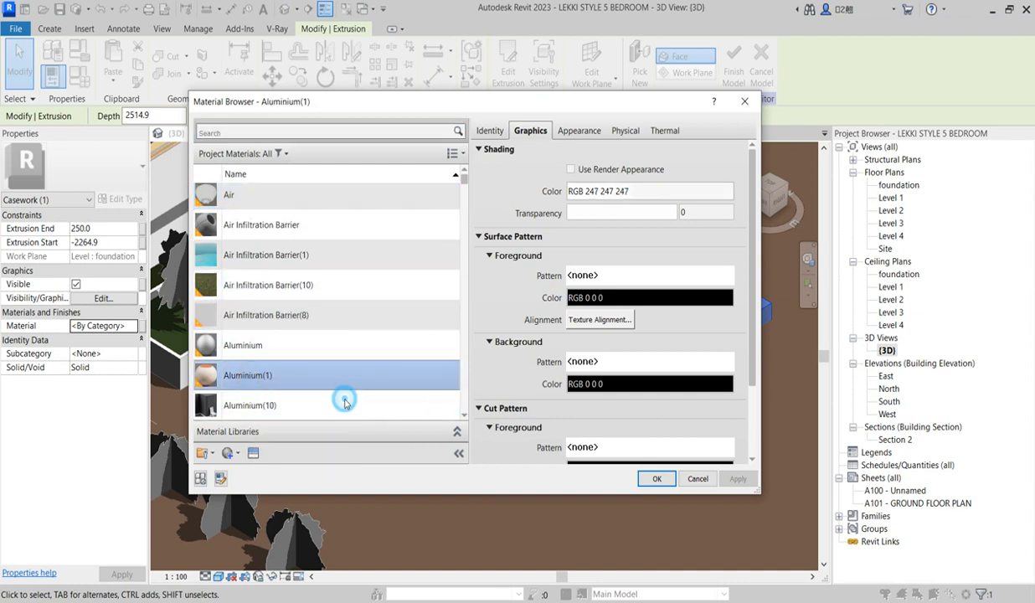
{"action": "left_click", "coordinate": [571, 170]}
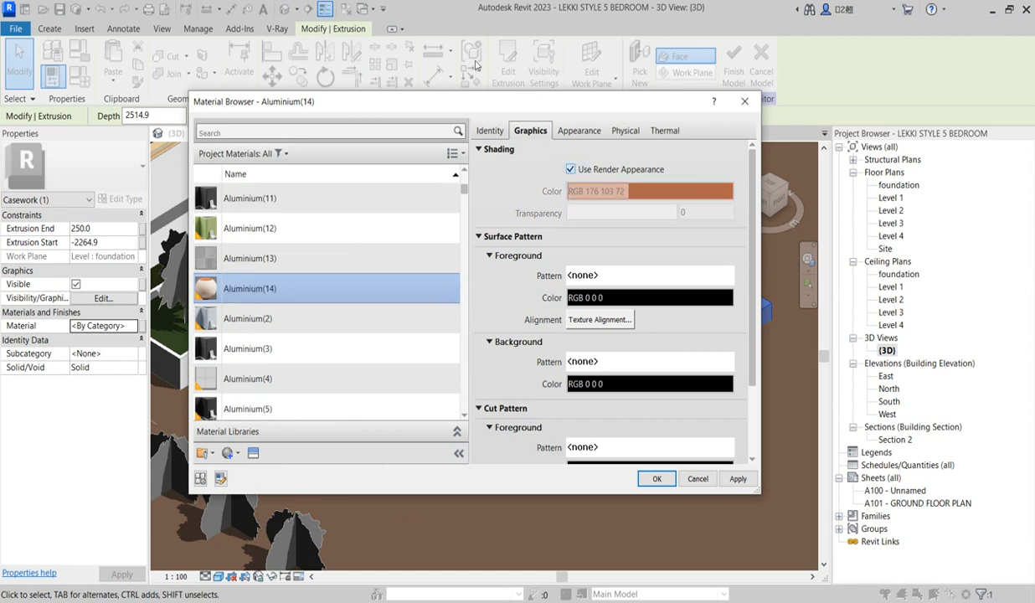
- Replace the new material's appearance with the 1in Squares - Mosaic Blue asset from the Appearance Library and assign it to the pool wall
{"action": "left_click", "coordinate": [584, 133]}
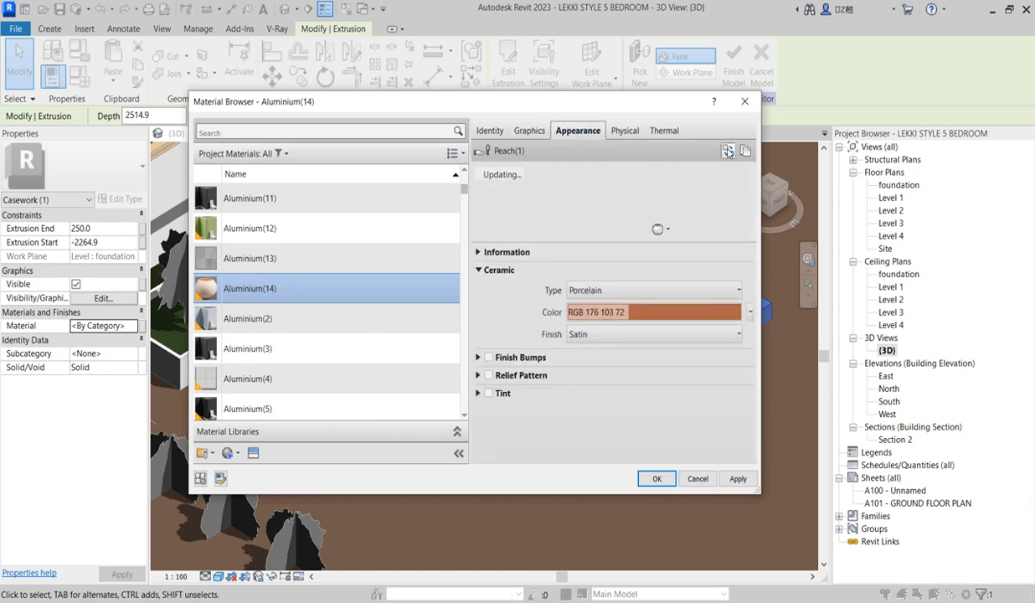
{"action": "left_click", "coordinate": [728, 150]}
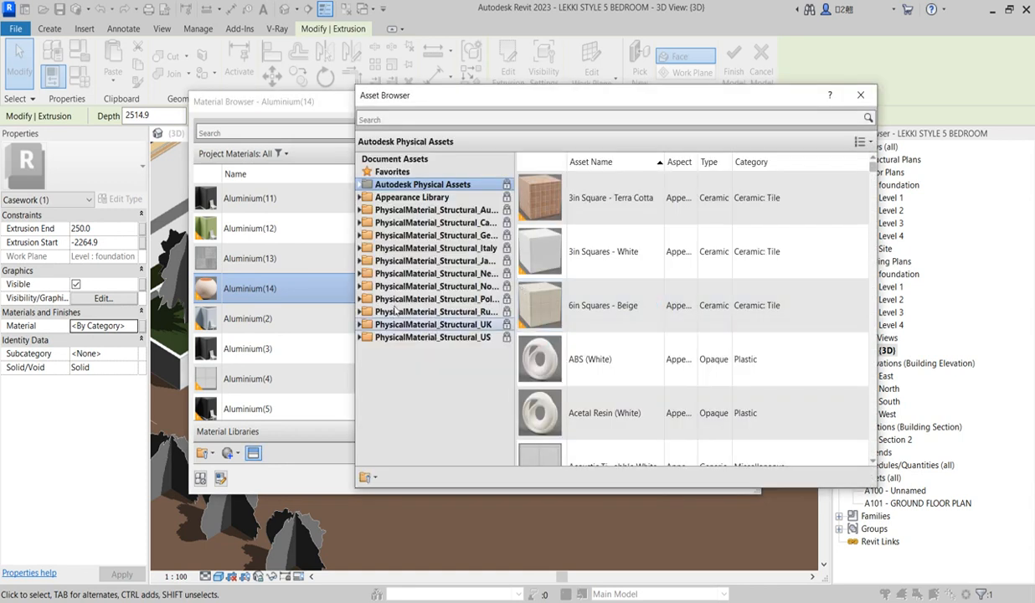
{"action": "left_click", "coordinate": [360, 197]}
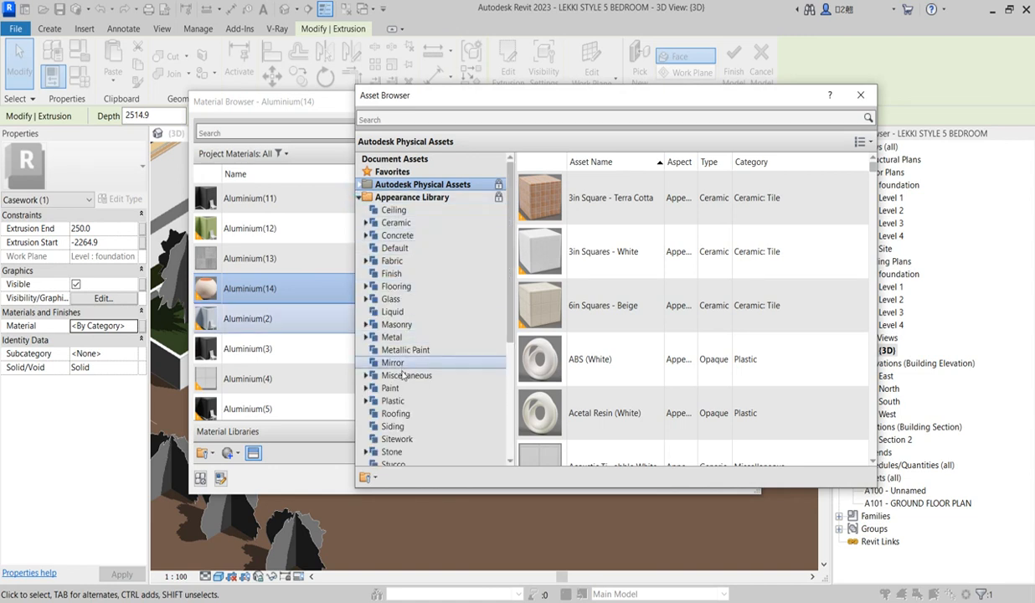
{"action": "left_click", "coordinate": [408, 274]}
{"action": "left_click", "coordinate": [402, 198]}
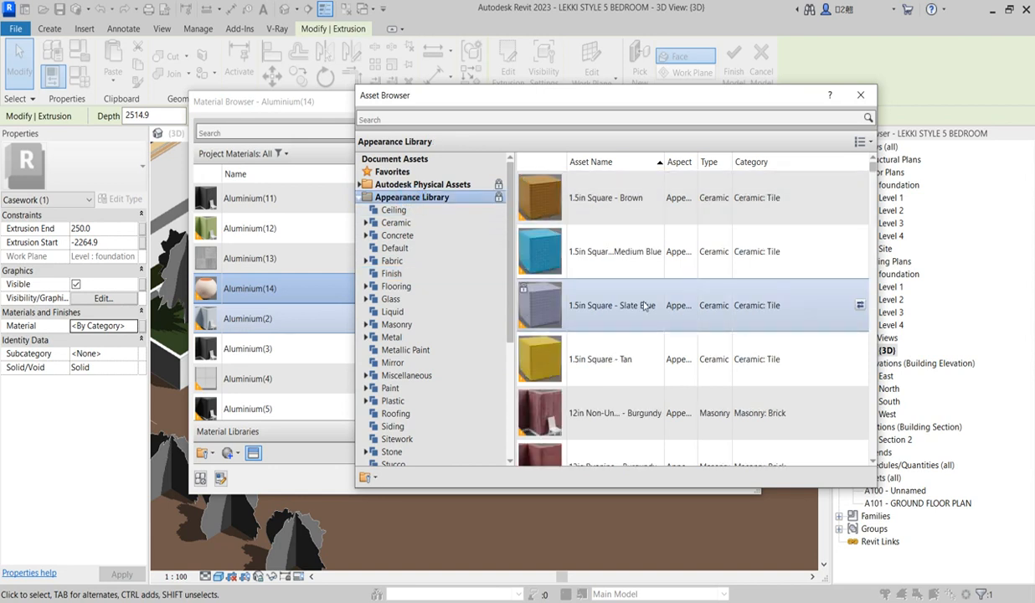
{"action": "scroll", "coordinate": [644, 306], "scroll_direction": "down", "scroll_amount": 5}
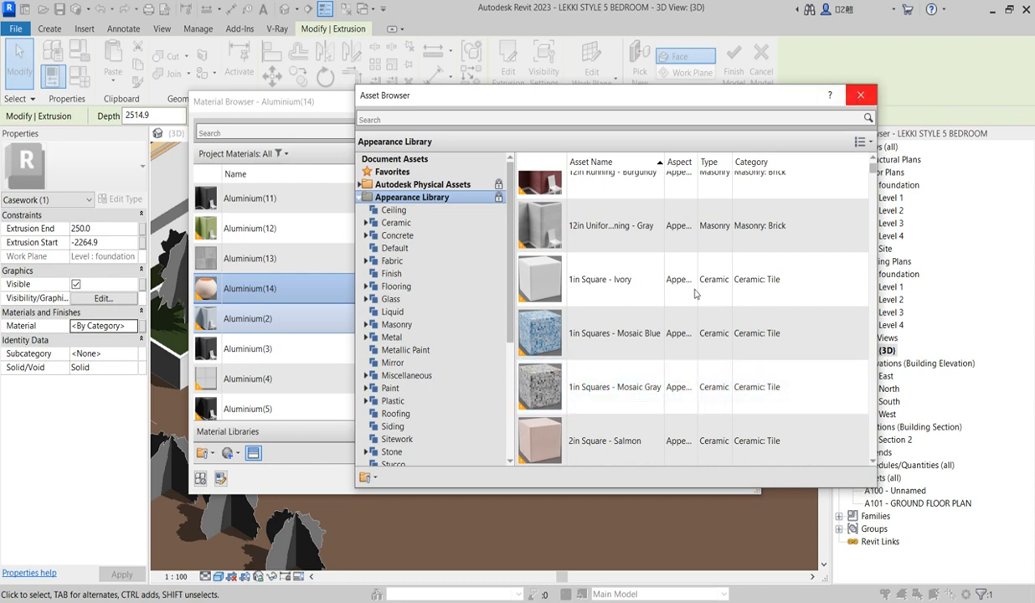
{"action": "scroll", "coordinate": [634, 361], "scroll_direction": "up", "scroll_amount": 1}
{"action": "double_click", "coordinate": [626, 366]}
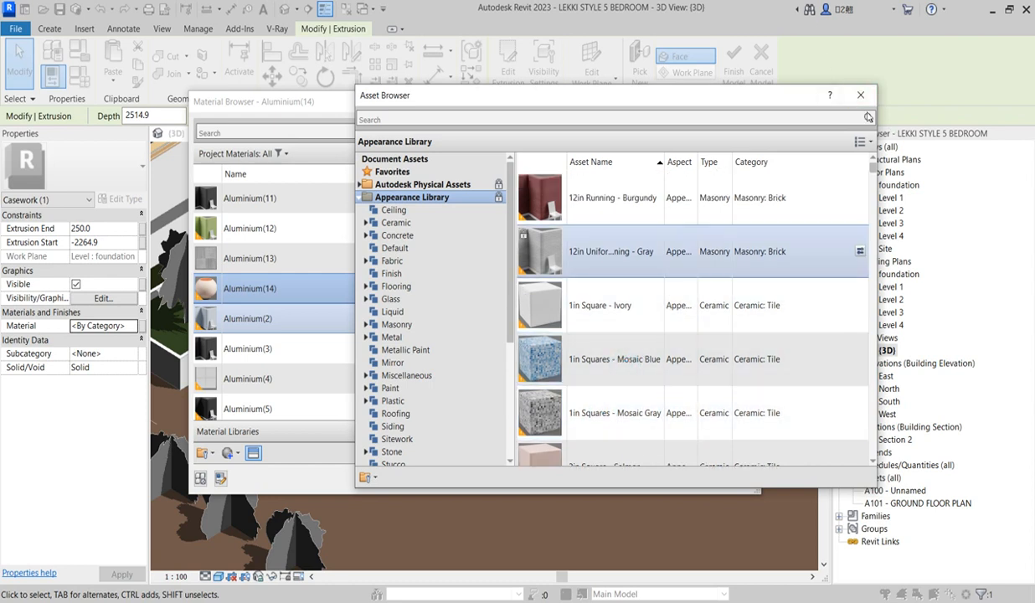
{"action": "left_click", "coordinate": [860, 94]}
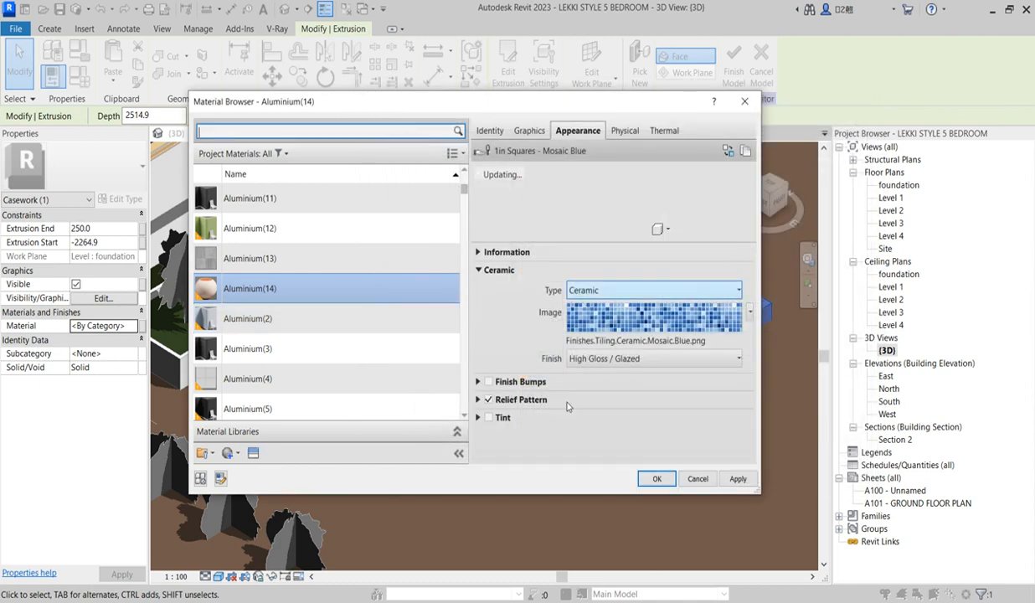
{"action": "left_click", "coordinate": [657, 478]}
{"action": "left_click", "coordinate": [647, 486]}
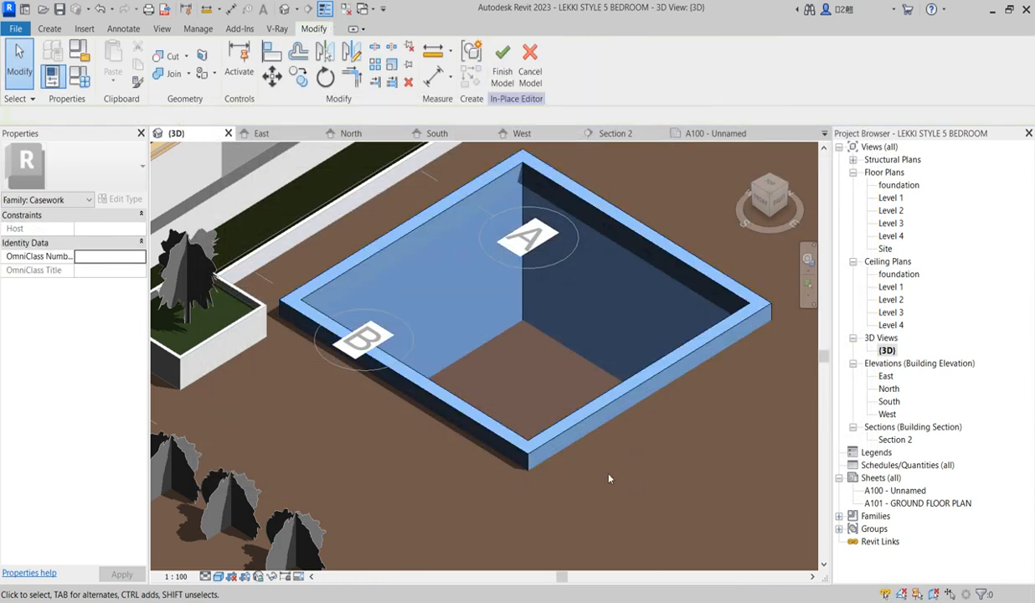
- In the foundation plan, copy the pool wall extrusion horizontally by a distance of 1
{"action": "scroll", "coordinate": [498, 335], "scroll_direction": "up", "scroll_amount": 3}
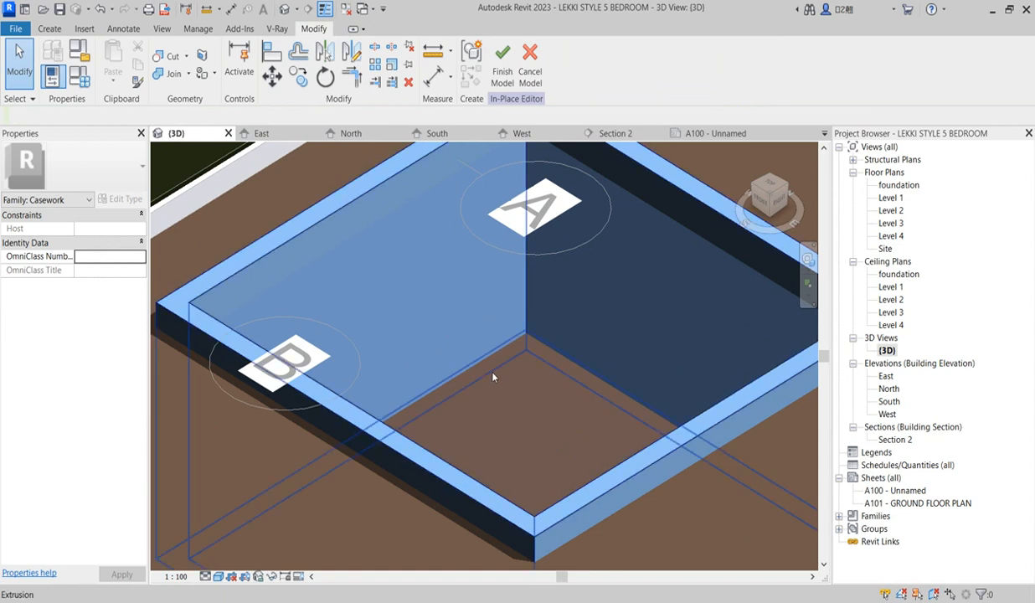
{"action": "left_click", "coordinate": [360, 184]}
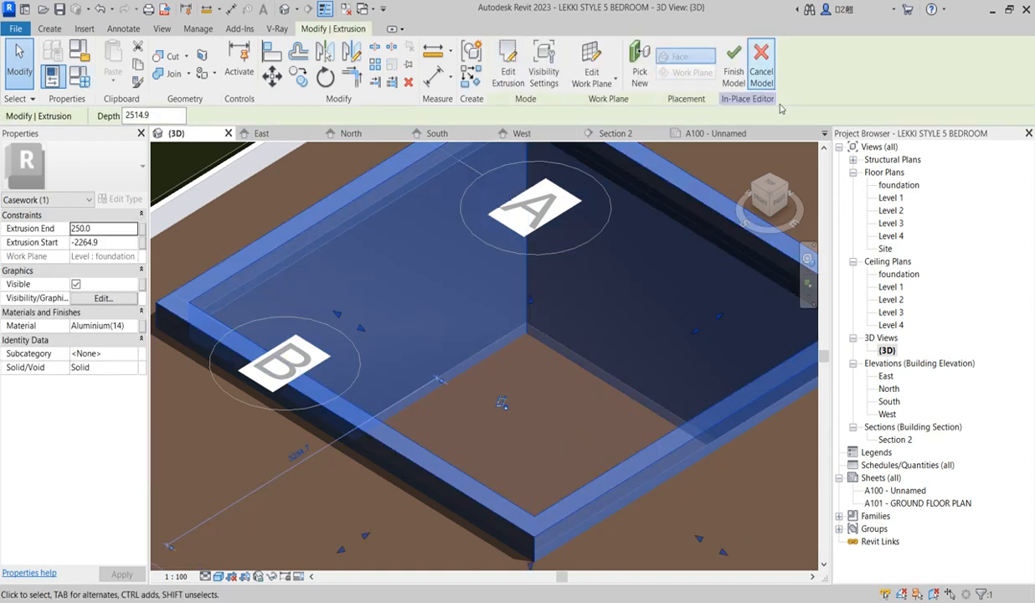
{"action": "double_click", "coordinate": [898, 186]}
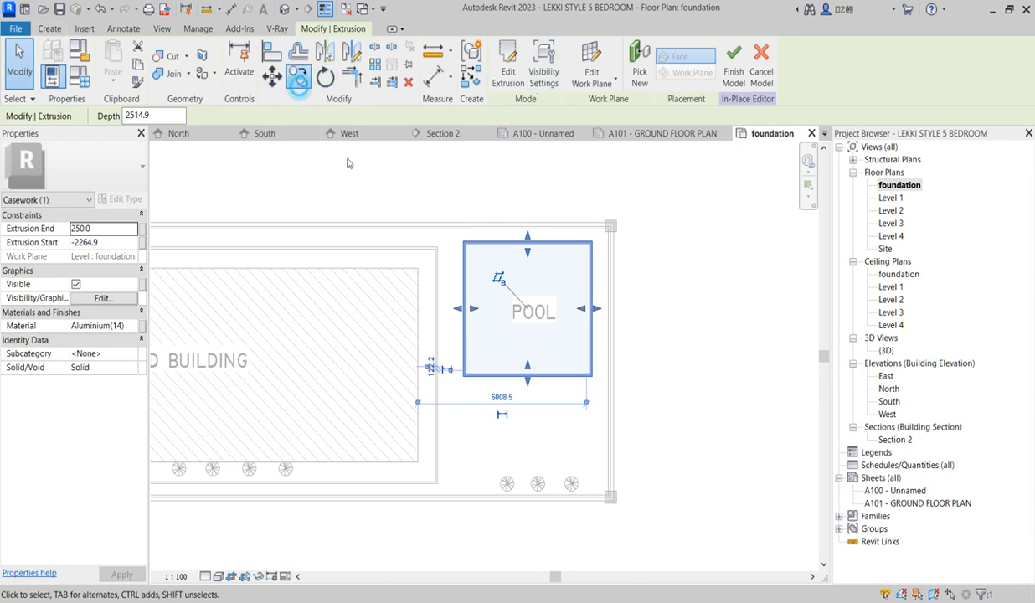
{"action": "left_click", "coordinate": [298, 77]}
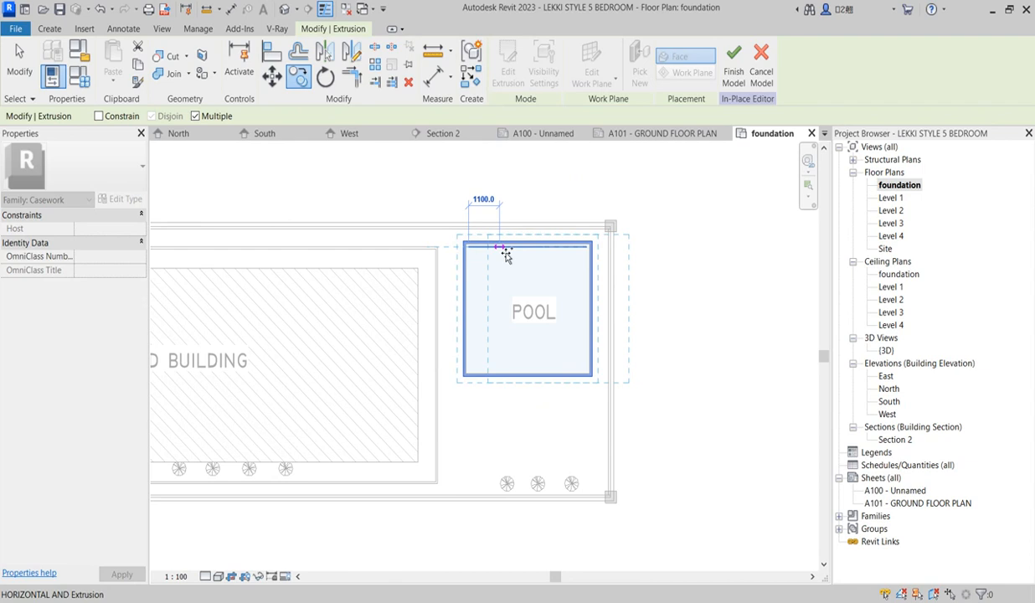
{"action": "type", "text": "1"}
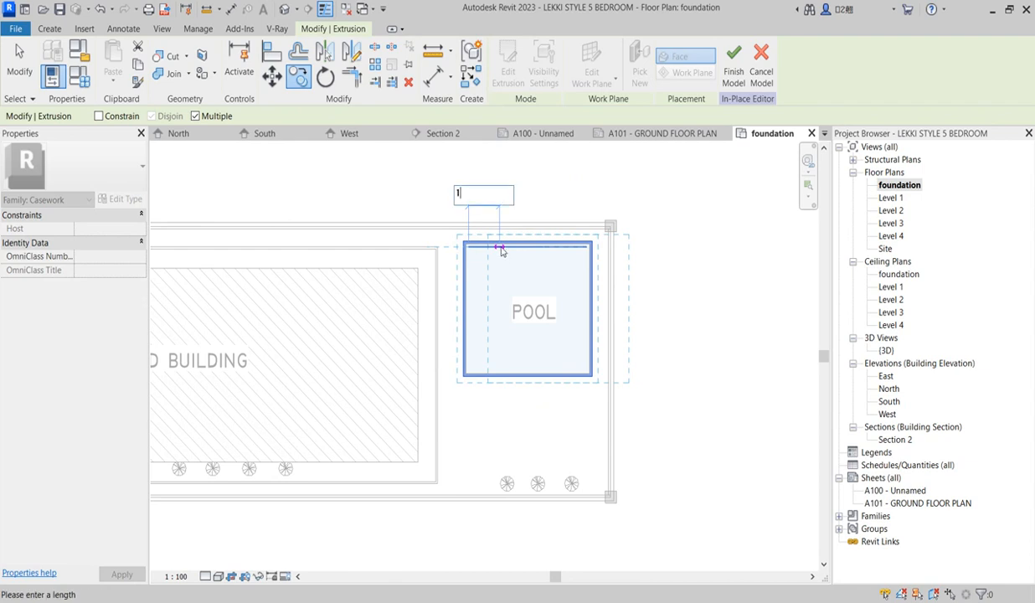
{"action": "key", "text": "Escape"}
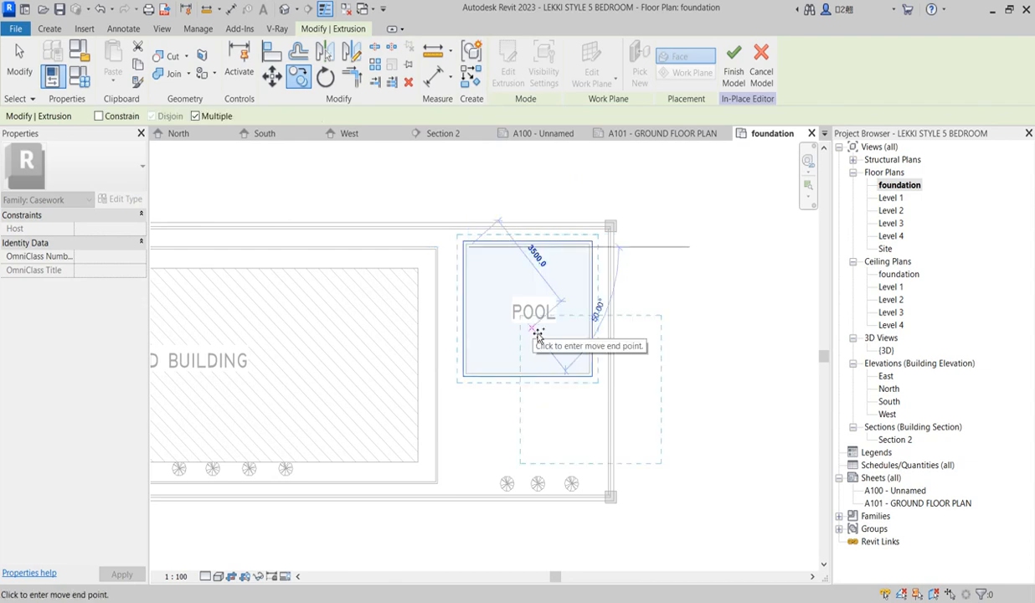
{"action": "key", "text": "Escape"}
- Edit the copied extrusion's sketch and delete both of its rectangles
{"action": "left_click", "coordinate": [505, 63]}
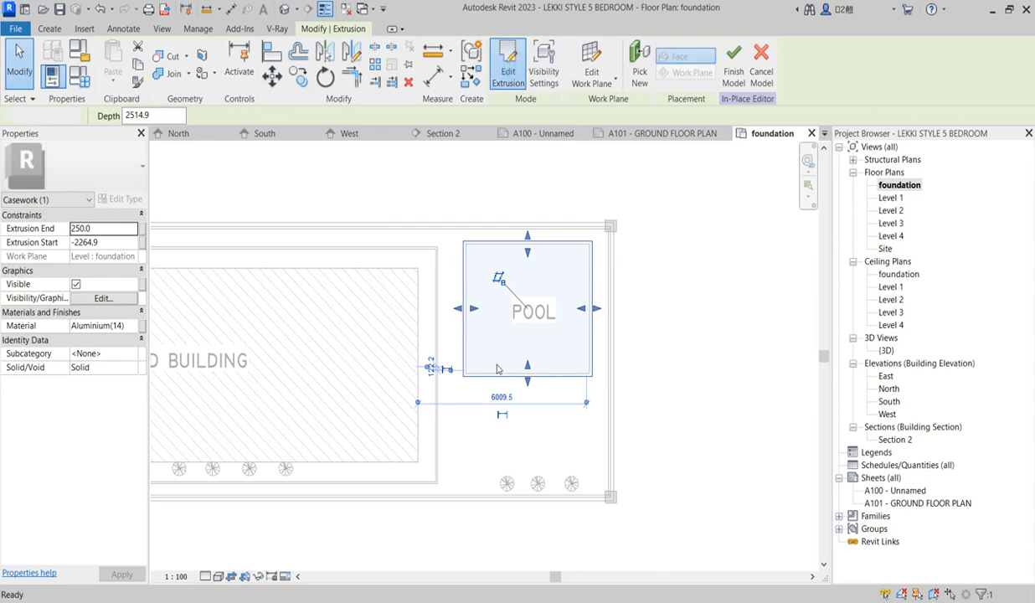
{"action": "mouse_move", "coordinate": [412, 183]}
{"action": "left_mouse_down"}
{"action": "mouse_move", "coordinate": [643, 406]}
{"action": "mouse_move", "coordinate": [634, 387]}
{"action": "left_mouse_up"}
{"action": "scroll", "coordinate": [598, 253], "scroll_direction": "up", "scroll_amount": 2}
{"action": "left_click", "coordinate": [603, 271]}
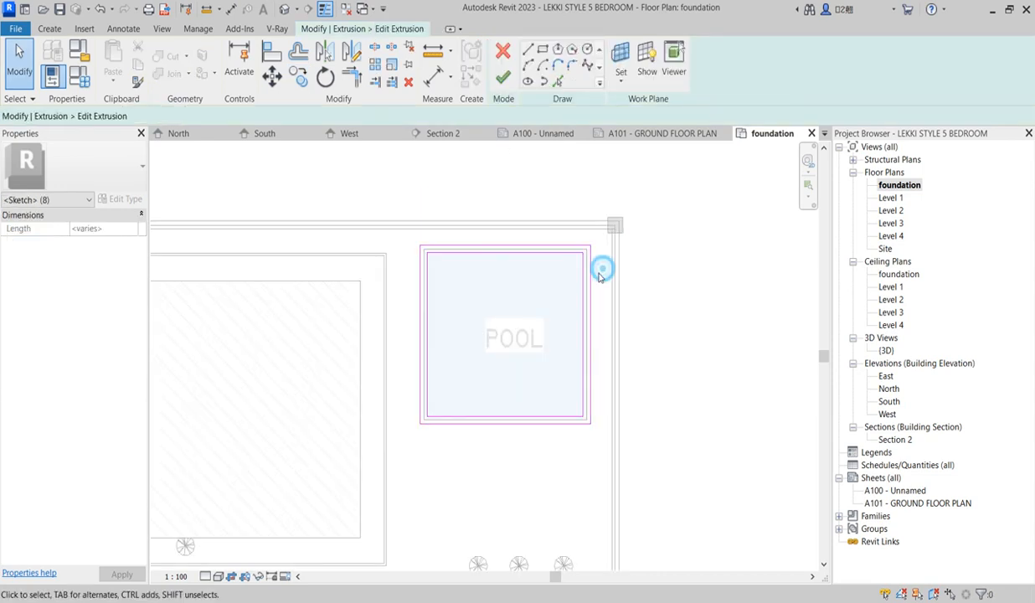
{"action": "left_click_drag", "start_coordinate": [418, 241], "coordinate": [608, 457]}
{"action": "left_click", "coordinate": [609, 458]}
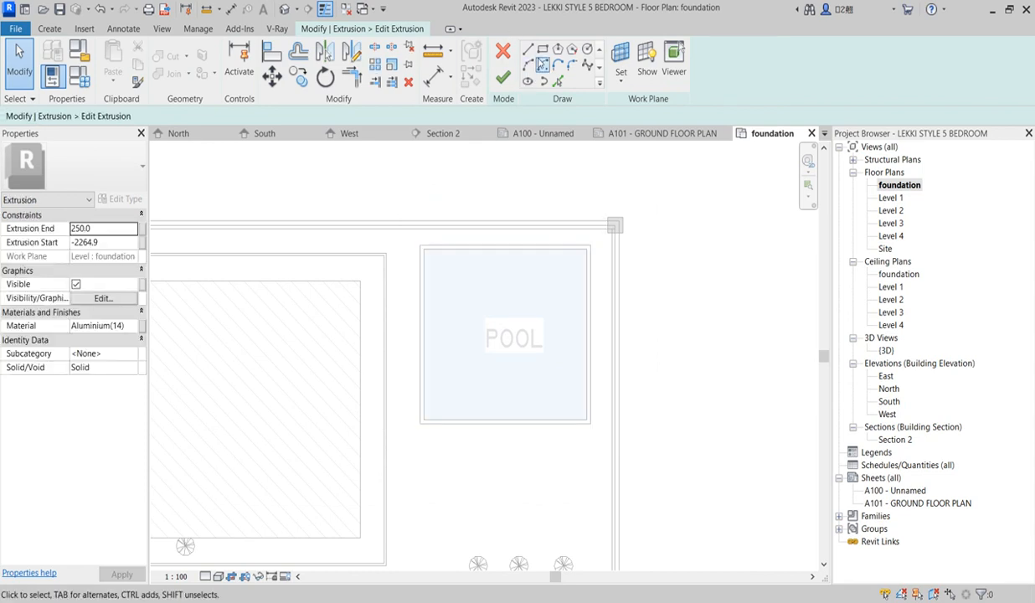
- Sketch a single rectangle along the pool wall's outer edge with zero offset and finish the copied extrusion in the 3D view
{"action": "left_click", "coordinate": [542, 48]}
{"action": "scroll", "coordinate": [432, 260], "scroll_direction": "up", "scroll_amount": 3}
{"action": "scroll", "coordinate": [430, 259], "scroll_direction": "up", "scroll_amount": 3}
{"action": "left_click", "coordinate": [406, 231]}
{"action": "scroll", "coordinate": [486, 316], "scroll_direction": "down", "scroll_amount": 3}
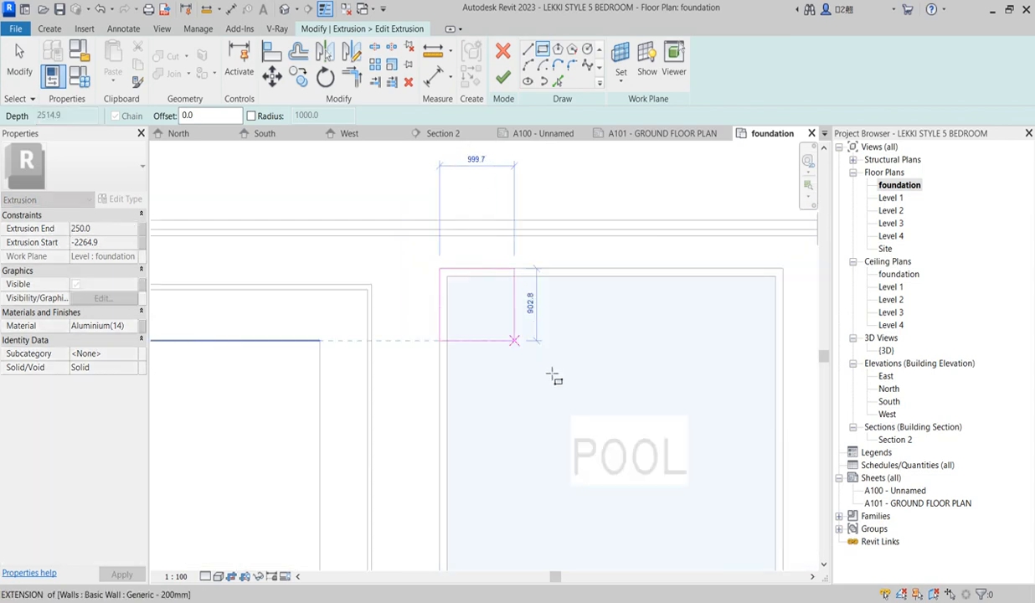
{"action": "scroll", "coordinate": [544, 364], "scroll_direction": "down", "scroll_amount": 2}
{"action": "left_click", "coordinate": [661, 495]}
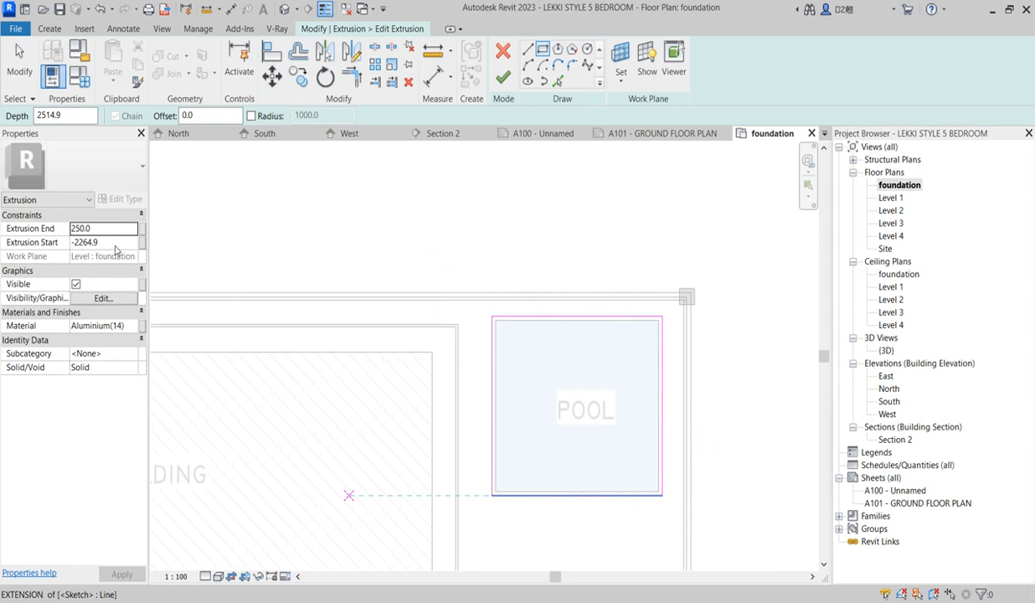
{"action": "double_click", "coordinate": [887, 351]}
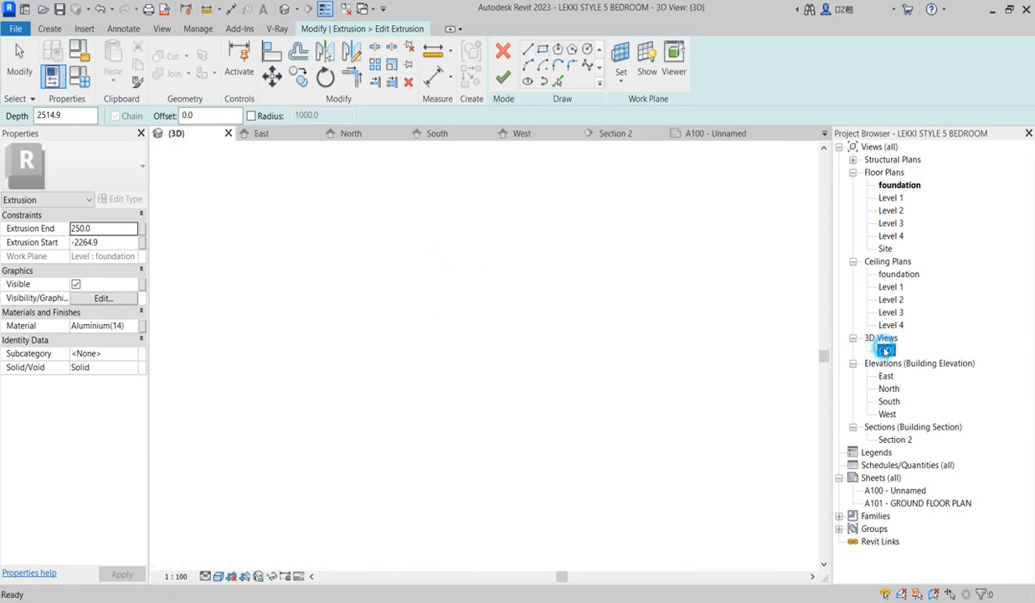
{"action": "left_click", "coordinate": [502, 76]}
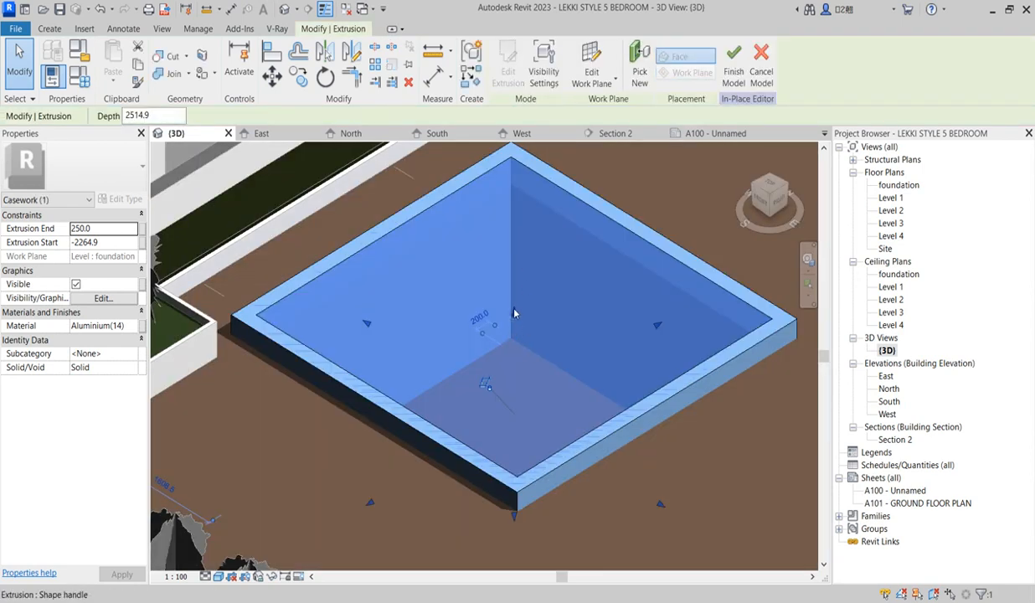
- Lower the top of the copied extrusion to -2100 to form a thin pool floor
{"action": "left_click_drag", "start_coordinate": [515, 314], "coordinate": [516, 477]}
{"action": "scroll", "coordinate": [489, 318], "scroll_direction": "down", "scroll_amount": 3}
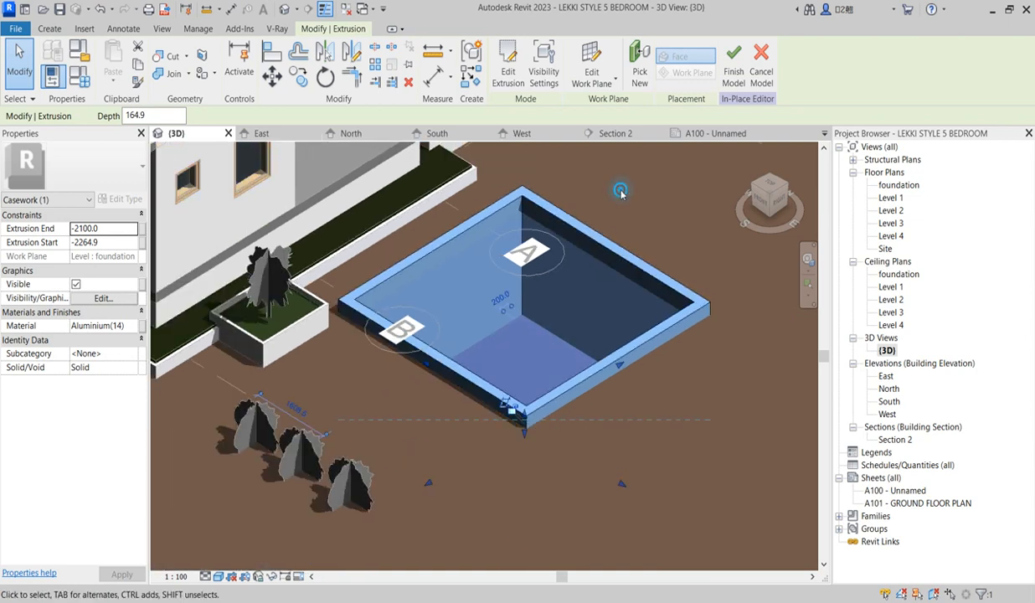
{"action": "left_click", "coordinate": [621, 194]}
{"action": "scroll", "coordinate": [543, 327], "scroll_direction": "up", "scroll_amount": 3}
{"action": "scroll", "coordinate": [478, 310], "scroll_direction": "down", "scroll_amount": 3}
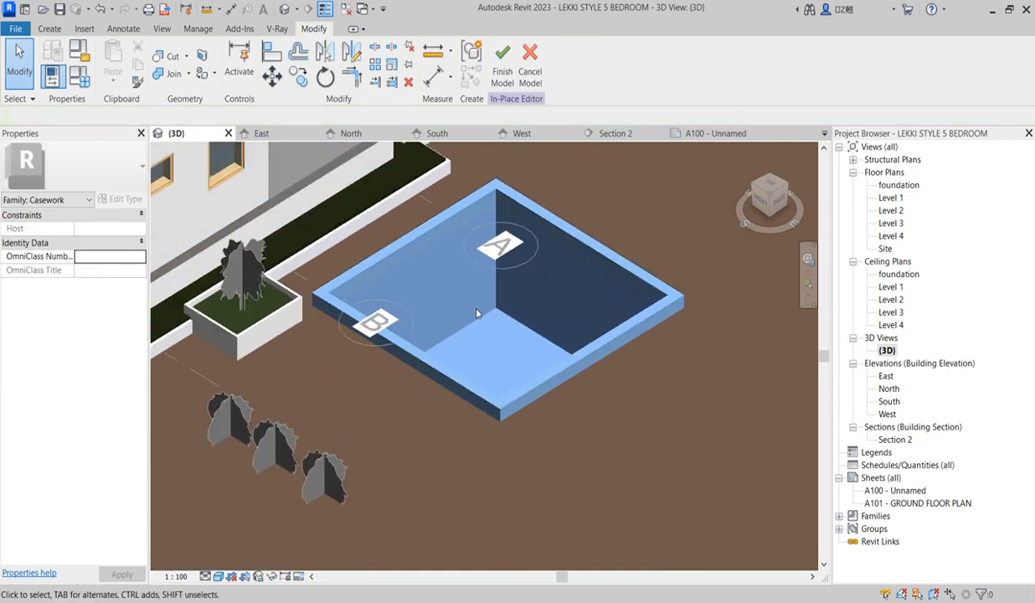
- Finish the in-place pool model and check the completed walls and floor beside the house
{"action": "left_click", "coordinate": [502, 66]}
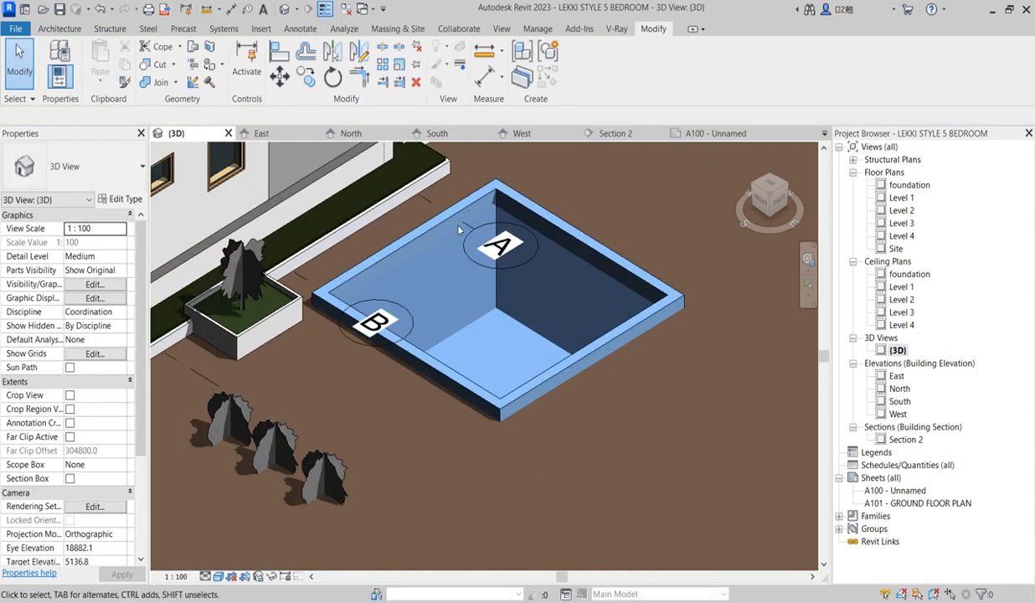
{"action": "left_click", "coordinate": [478, 240]}
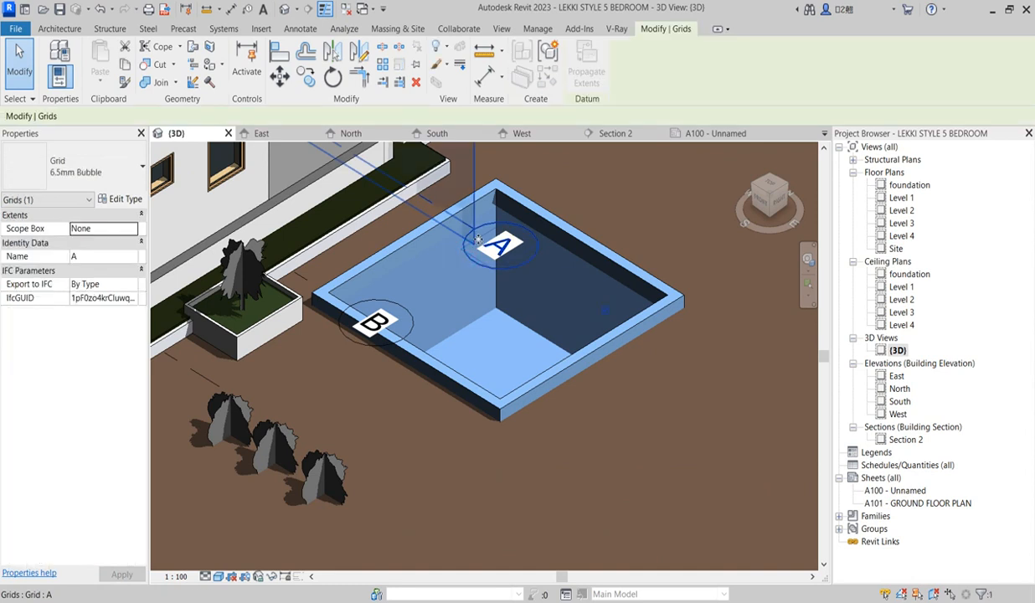
{"action": "scroll", "coordinate": [478, 241], "scroll_direction": "down", "scroll_amount": 4}
{"action": "key", "text": "Escape"}
{"action": "scroll", "coordinate": [536, 276], "scroll_direction": "up", "scroll_amount": 2}
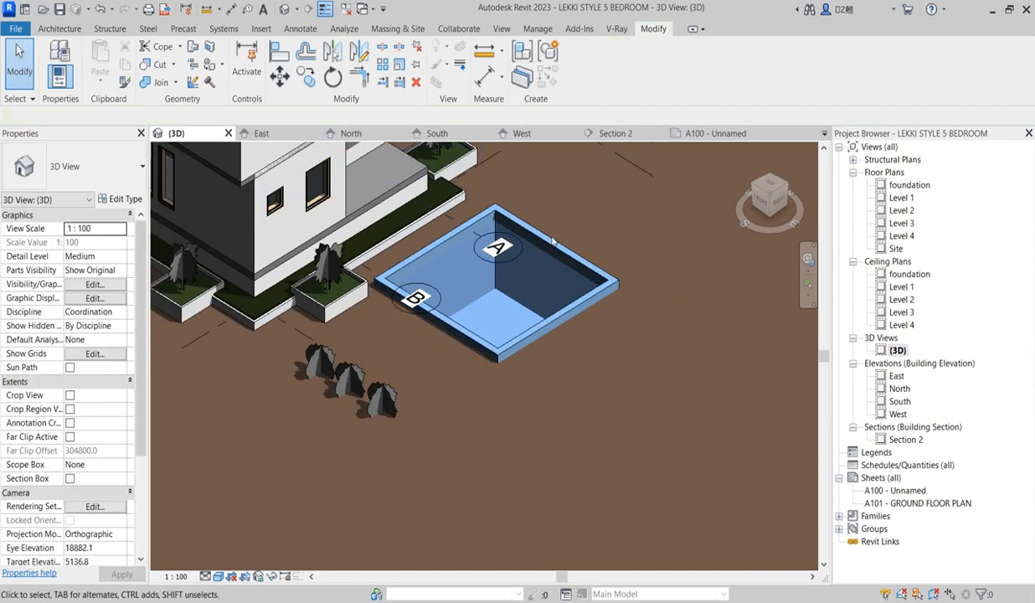
{"action": "scroll", "coordinate": [548, 289], "scroll_direction": "down", "scroll_amount": 2}
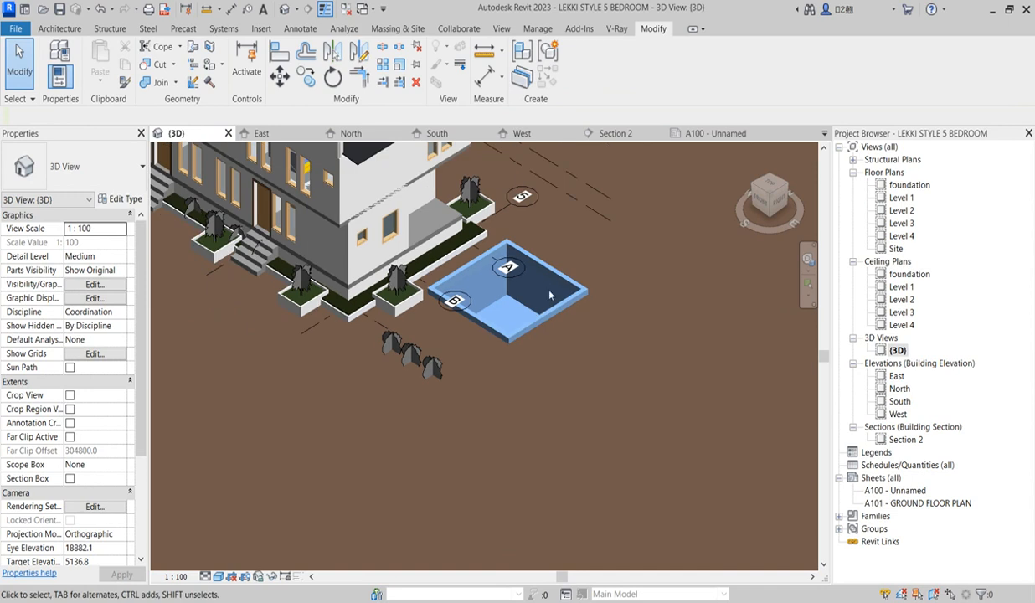
{"action": "scroll", "coordinate": [550, 293], "scroll_direction": "up", "scroll_amount": 3}
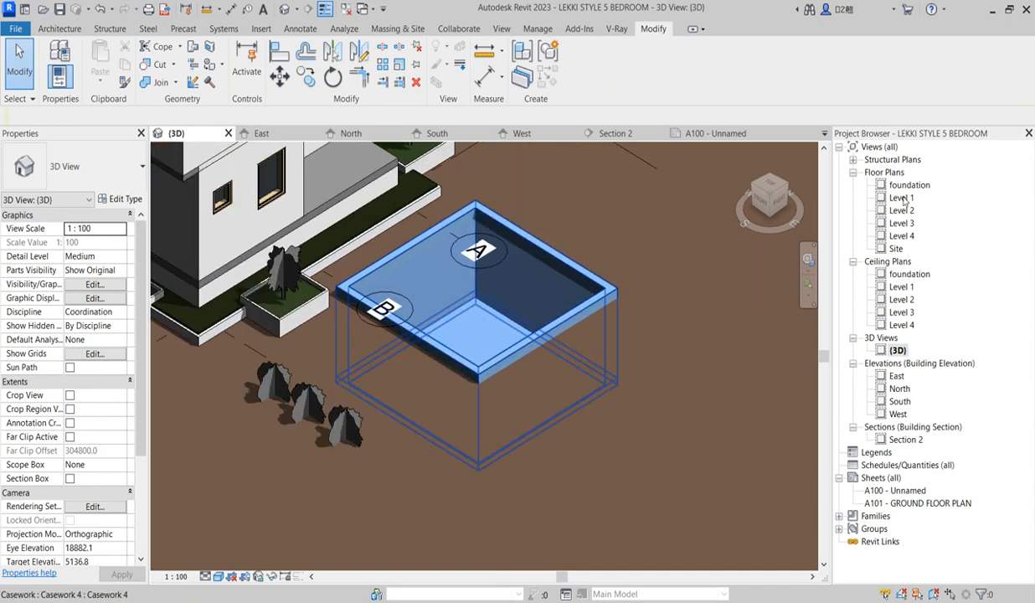
- In the foundation plan, draw a vertical grid line through the middle of the pool, extending beyond both site boundaries
{"action": "double_click", "coordinate": [908, 185]}
{"action": "scroll", "coordinate": [553, 330], "scroll_direction": "down", "scroll_amount": 3}
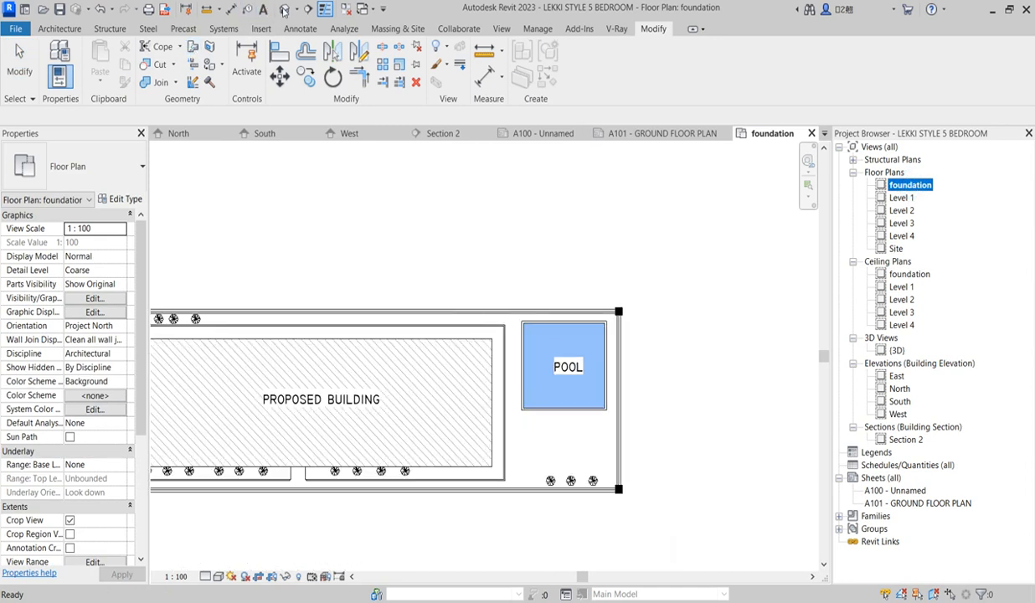
{"action": "left_click", "coordinate": [61, 28]}
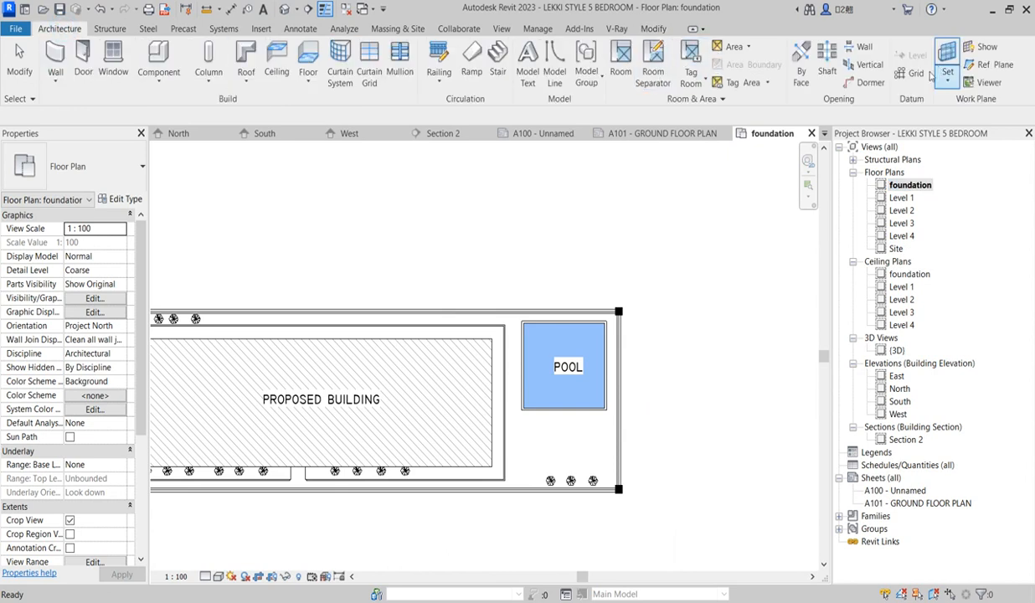
{"action": "left_click", "coordinate": [895, 74]}
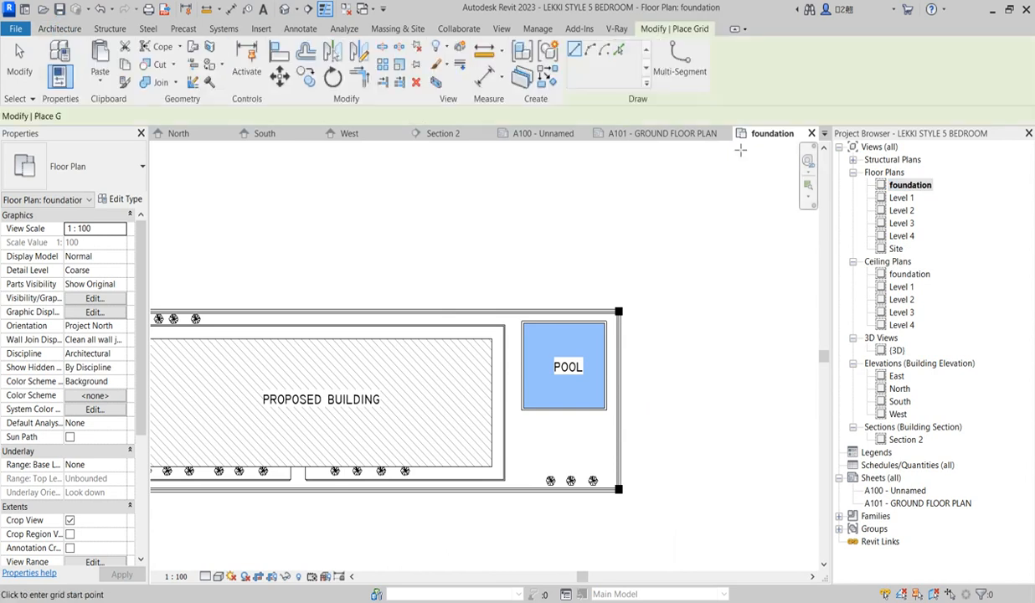
{"action": "scroll", "coordinate": [569, 225], "scroll_direction": "down", "scroll_amount": 2}
{"action": "left_click", "coordinate": [567, 216]}
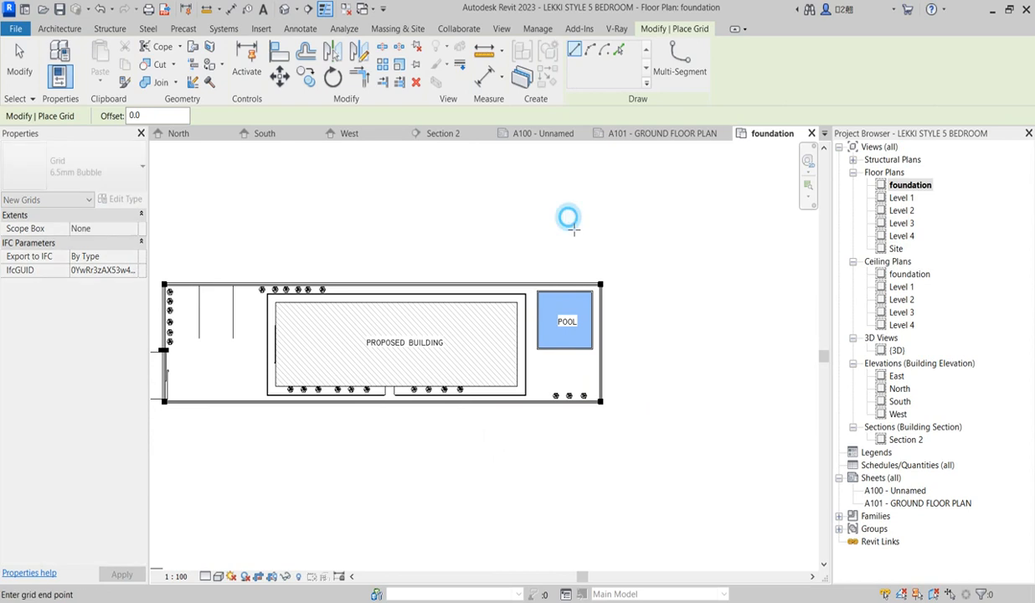
{"action": "left_click", "coordinate": [568, 460]}
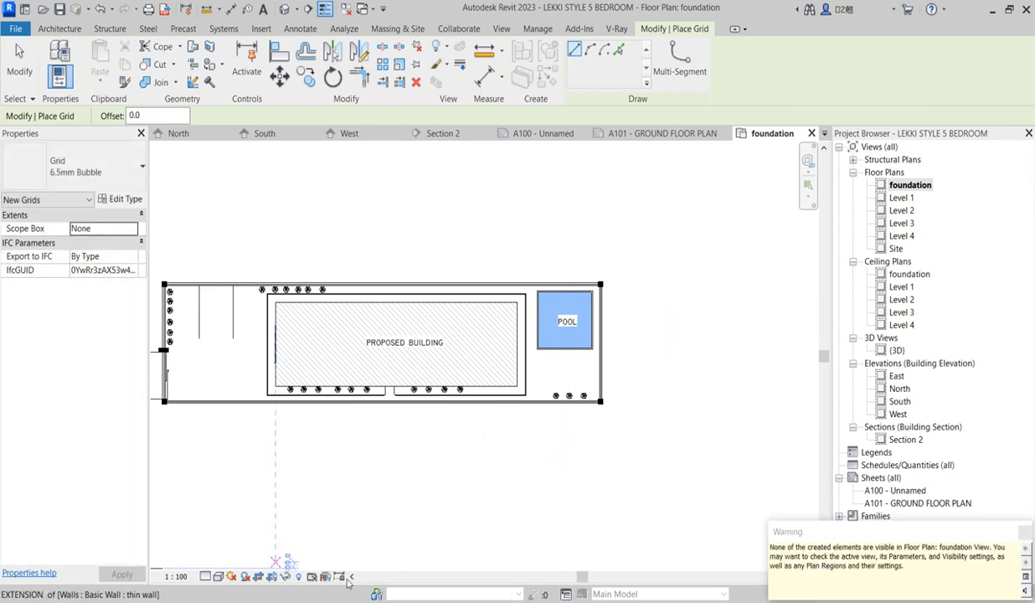
- Reveal the hidden elements in the plan and rename the new grid line through the pool as 6
{"action": "left_click", "coordinate": [298, 577]}
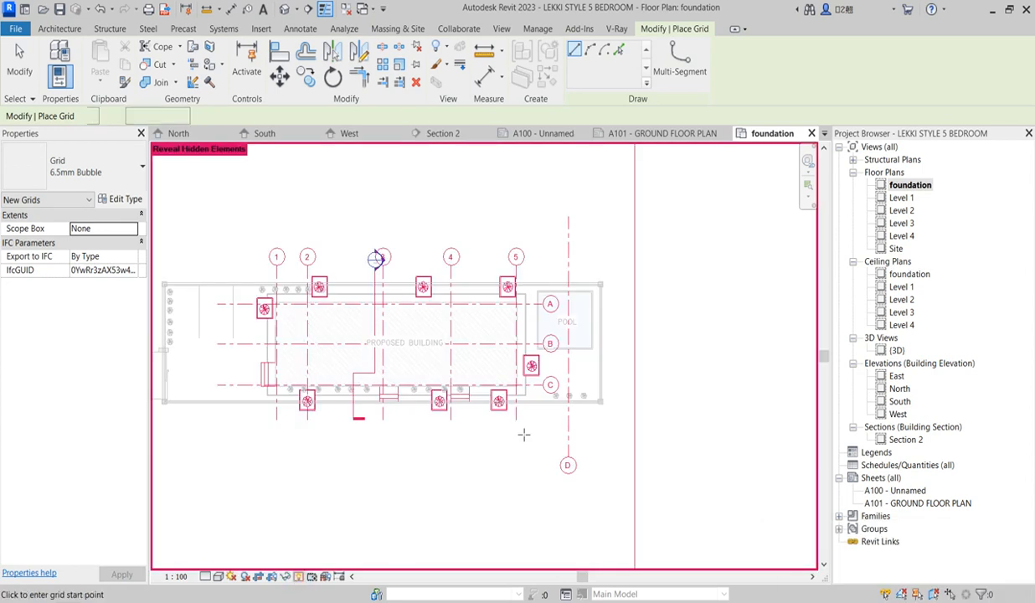
{"action": "key", "text": "Escape"}
{"action": "key", "text": "Escape"}
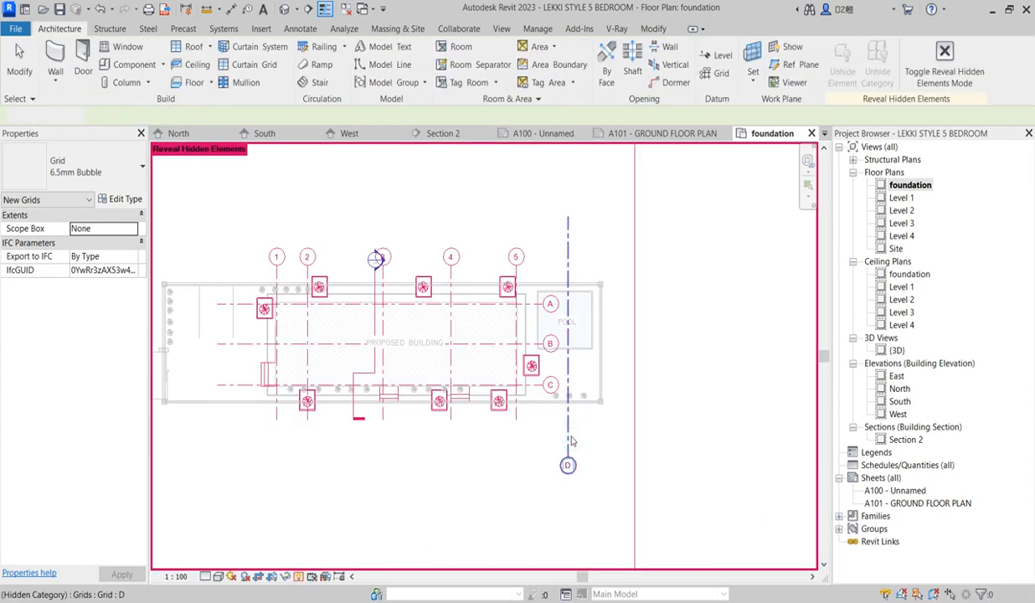
{"action": "left_click", "coordinate": [568, 432]}
{"action": "scroll", "coordinate": [569, 470], "scroll_direction": "up", "scroll_amount": 2}
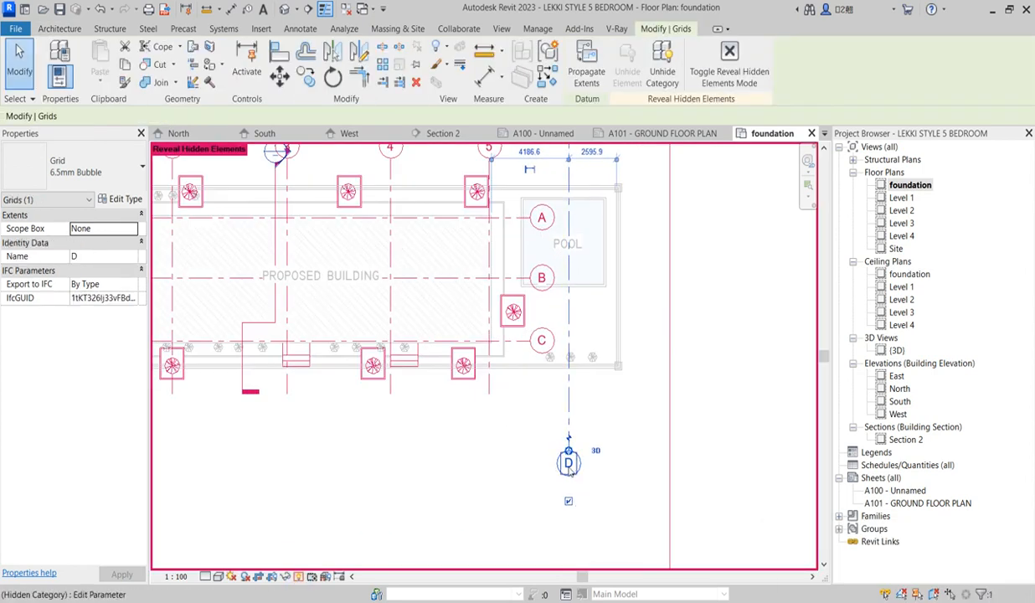
{"action": "left_click", "coordinate": [570, 468]}
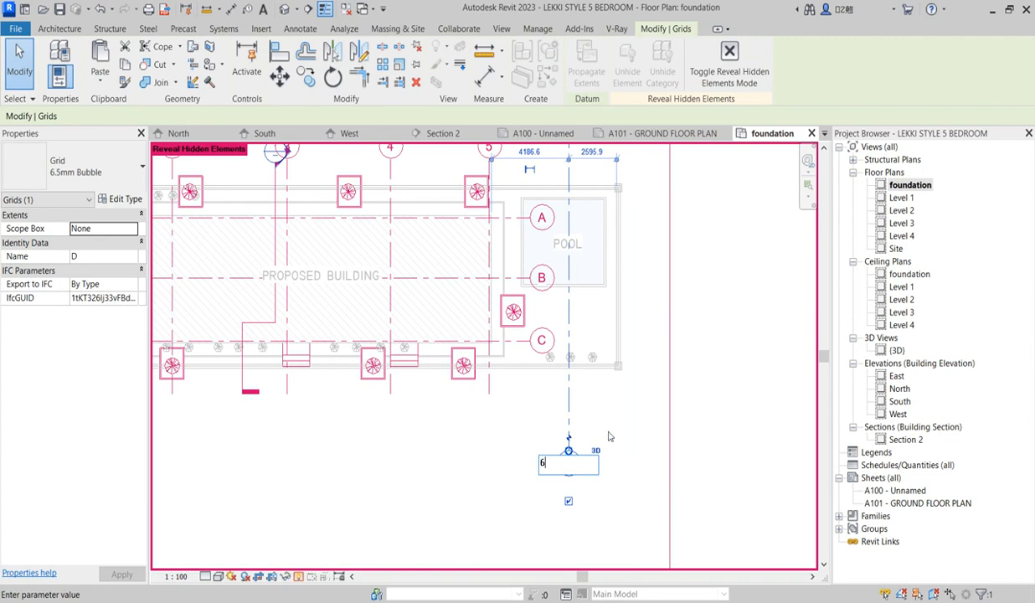
{"action": "type", "text": "6"}
{"action": "key", "text": "Return"}
{"action": "scroll", "coordinate": [662, 360], "scroll_direction": "down", "scroll_amount": 2}
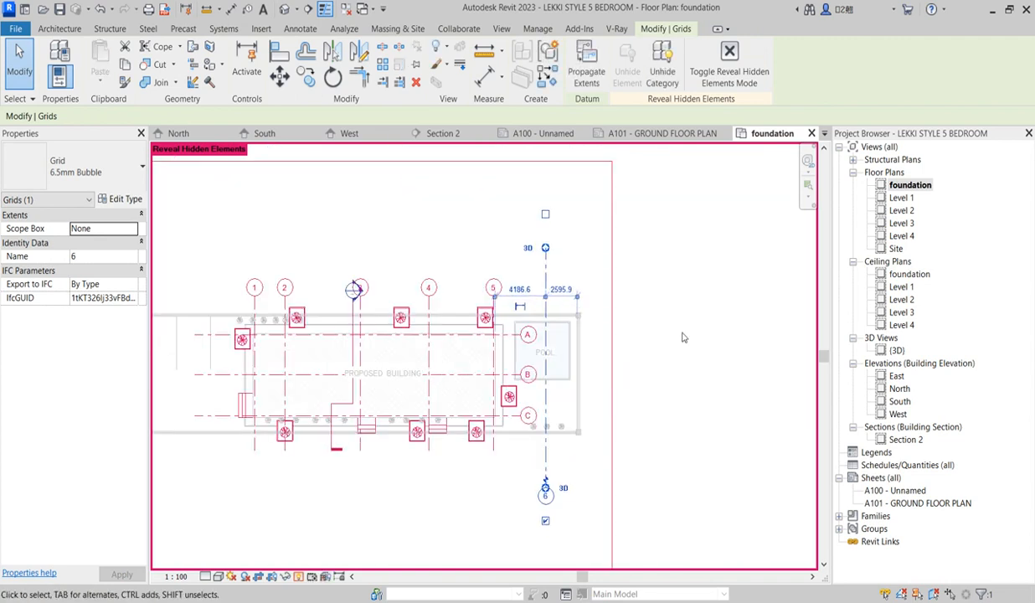
{"action": "key", "text": "Escape"}
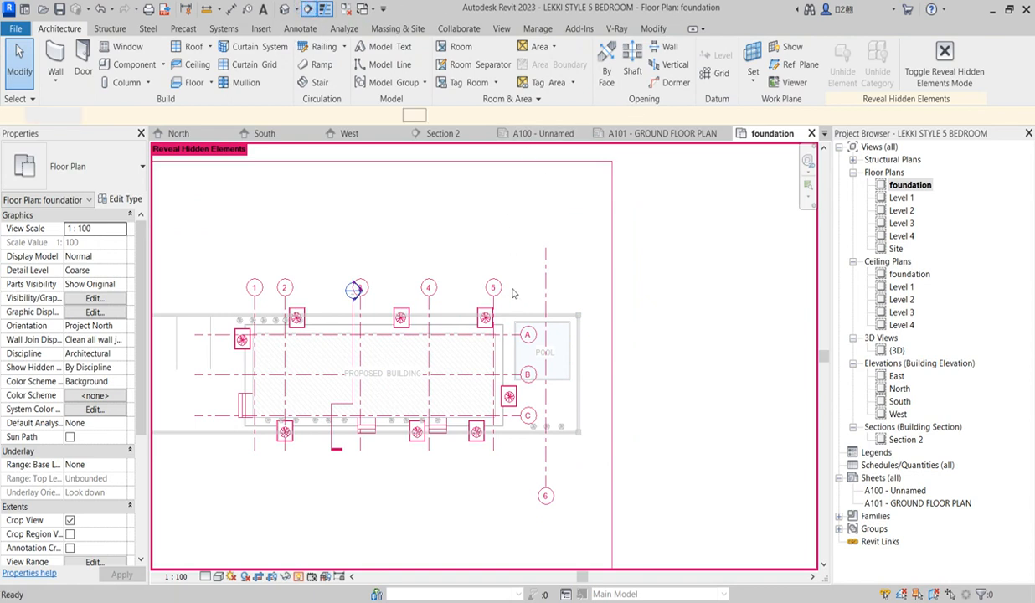
- Cut a vertical building section through the pool between the house and grid 6, looking away from the house, and open its view
{"action": "left_click", "coordinate": [308, 9]}
{"action": "left_click", "coordinate": [528, 282]}
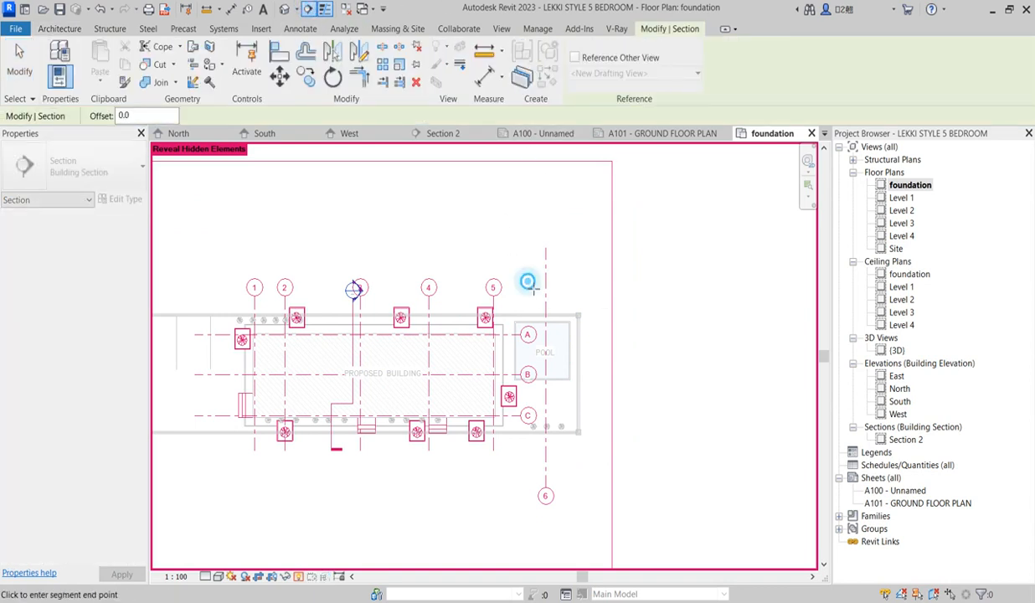
{"action": "left_click", "coordinate": [530, 469]}
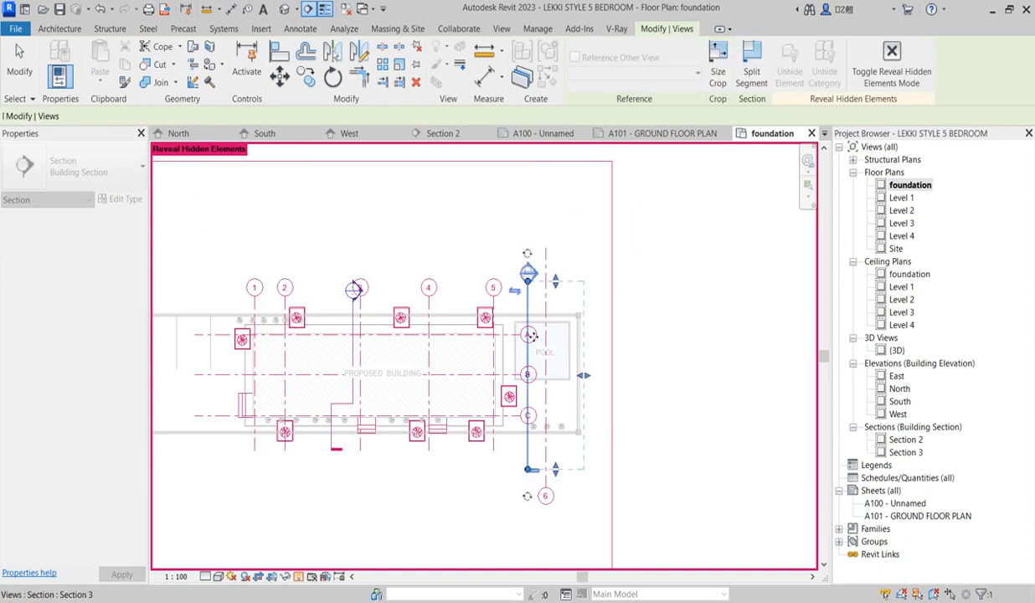
{"action": "scroll", "coordinate": [553, 344], "scroll_direction": "up", "scroll_amount": 2}
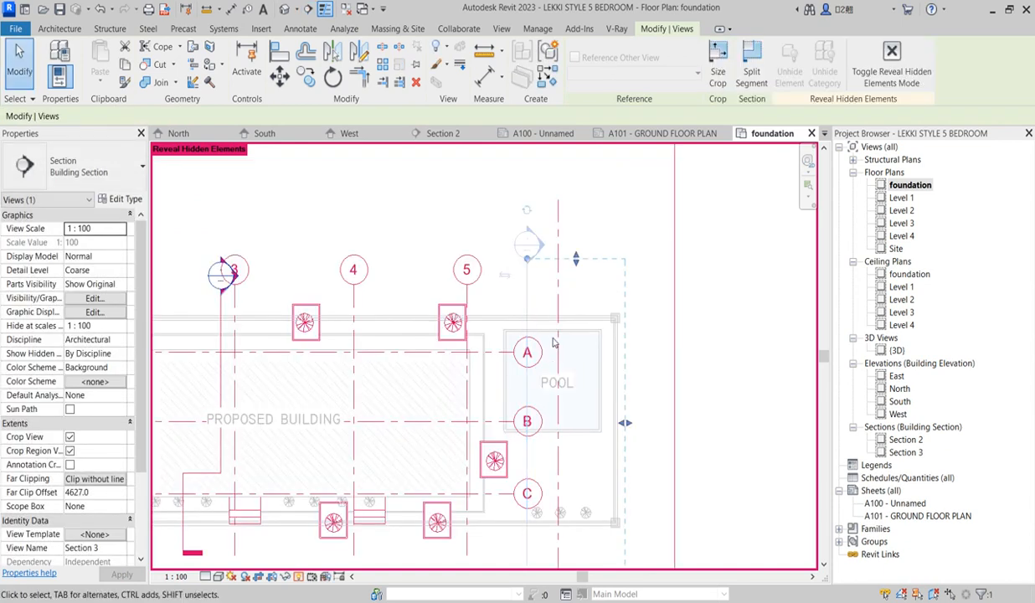
{"action": "right_click", "coordinate": [525, 295]}
{"action": "left_click", "coordinate": [564, 316]}
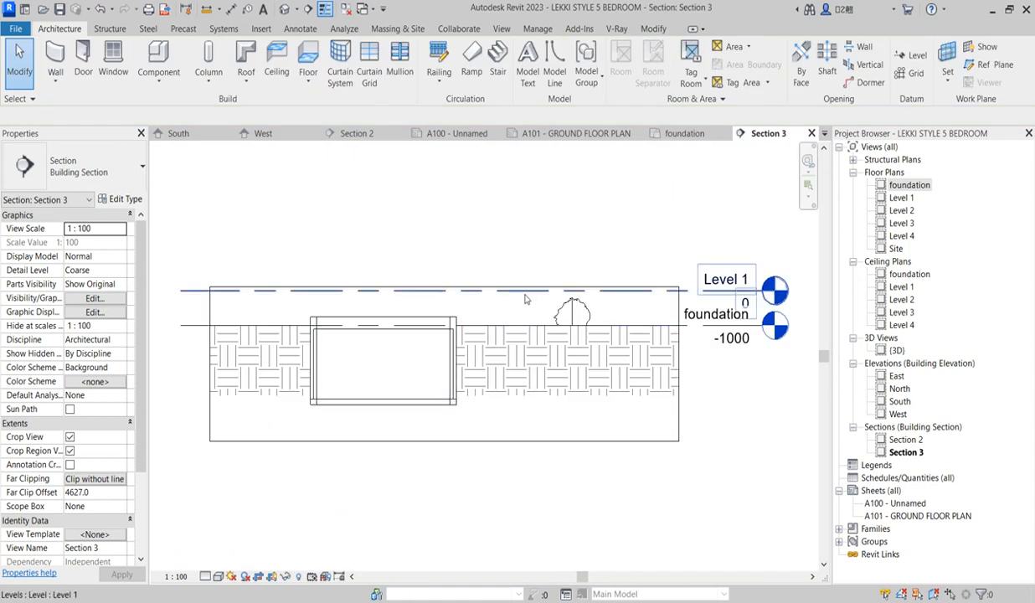
- Extend the section view's crop region upward to just above Level 2
{"action": "left_click", "coordinate": [445, 290]}
{"action": "left_click_drag", "start_coordinate": [444, 288], "coordinate": [439, 162]}
{"action": "scroll", "coordinate": [584, 446], "scroll_direction": "down", "scroll_amount": 2}
{"action": "scroll", "coordinate": [539, 439], "scroll_direction": "up", "scroll_amount": 3}
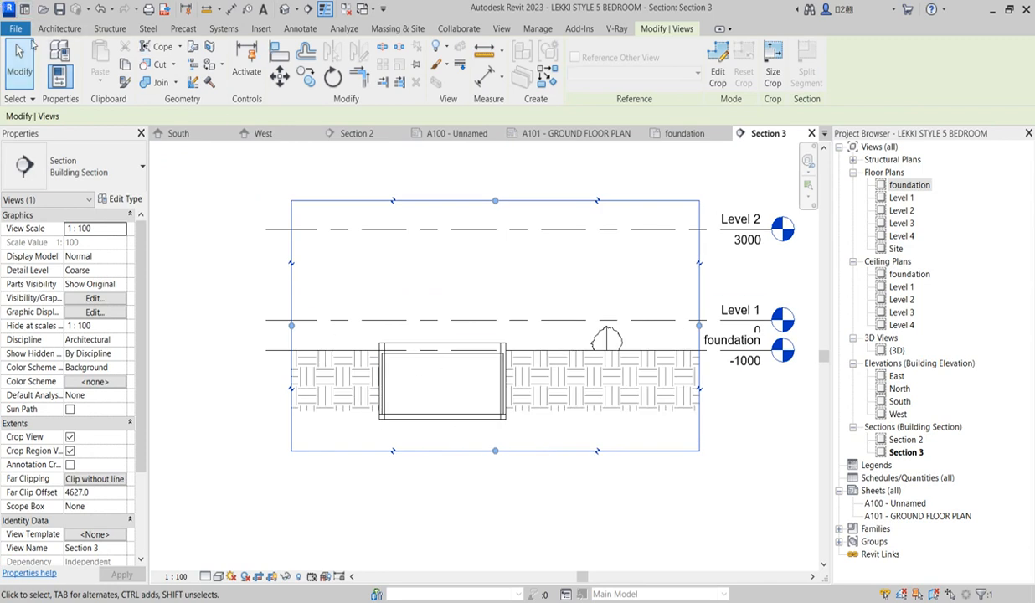
- Create an in-place component in the Casework category with the name Casework 5
{"action": "left_click", "coordinate": [59, 29]}
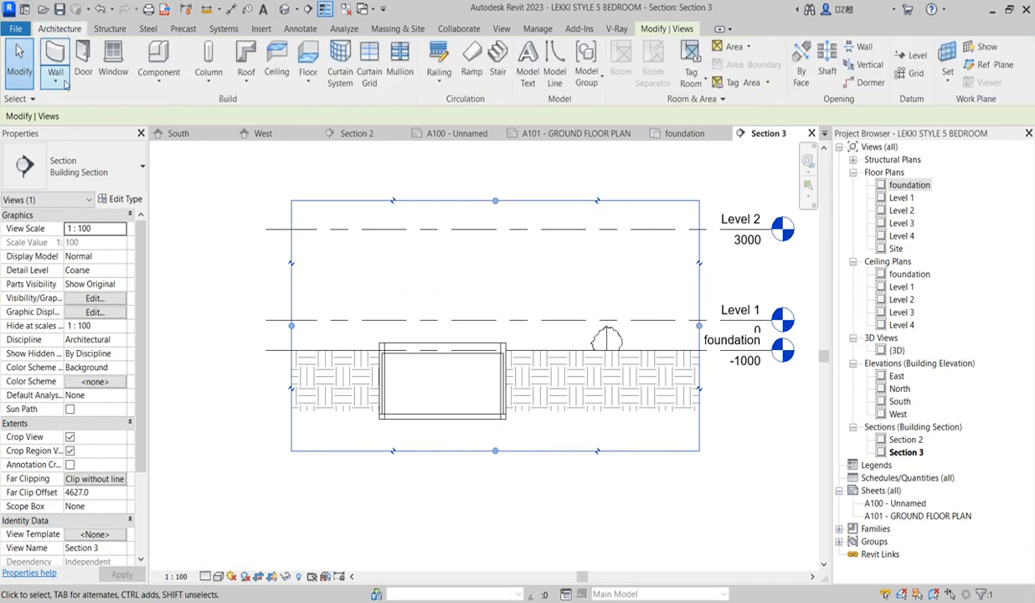
{"action": "left_click", "coordinate": [158, 77]}
{"action": "left_click", "coordinate": [181, 139]}
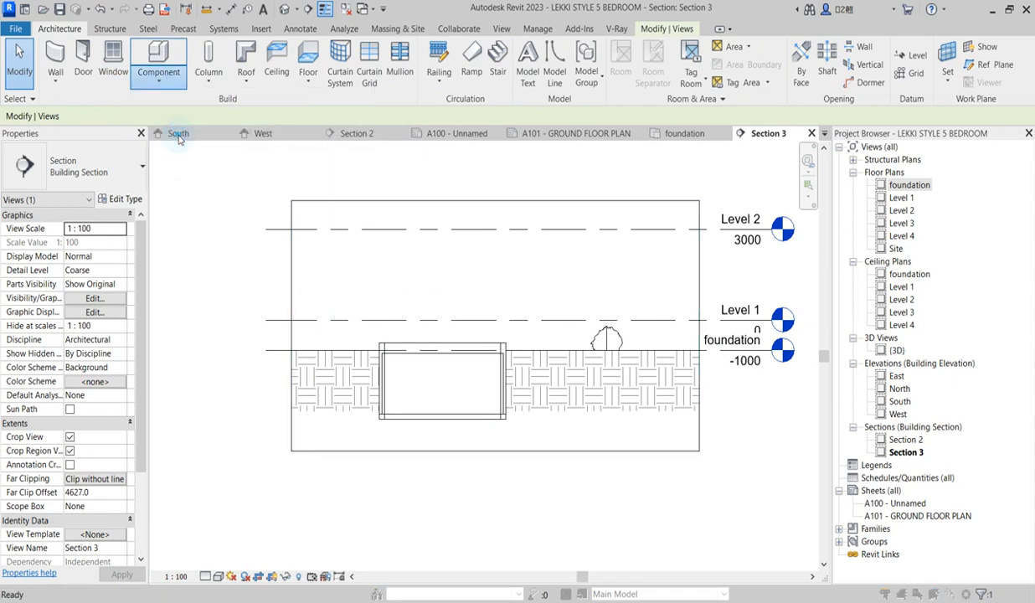
{"action": "left_click", "coordinate": [458, 229]}
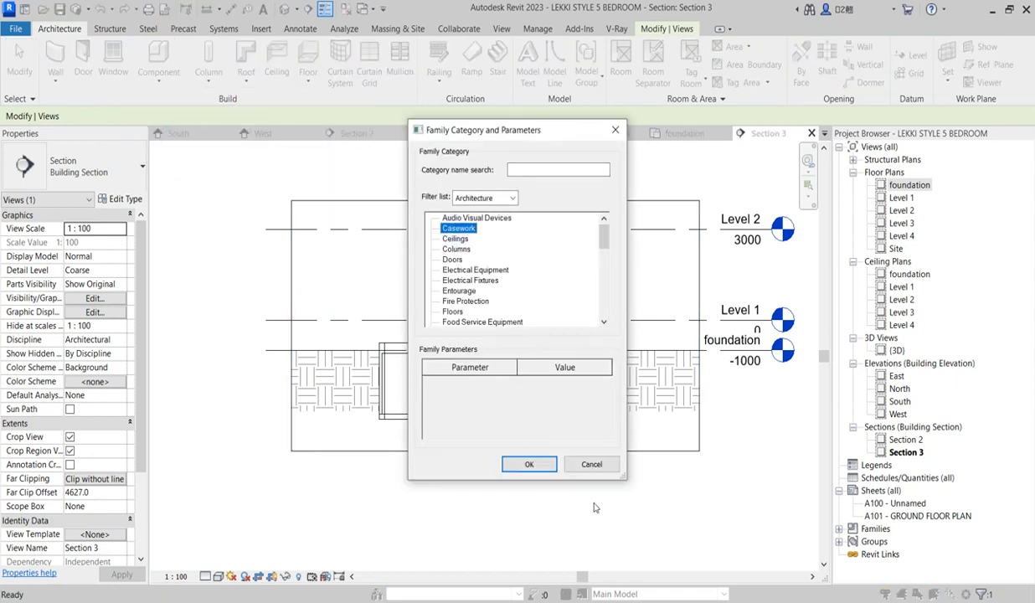
{"action": "left_click", "coordinate": [529, 471]}
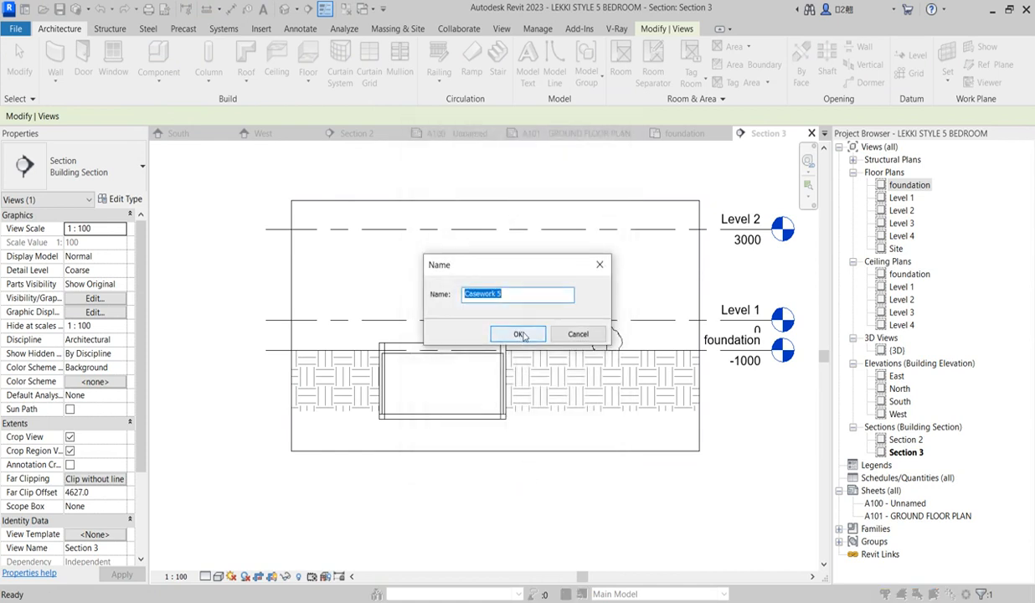
{"action": "left_click", "coordinate": [520, 335]}
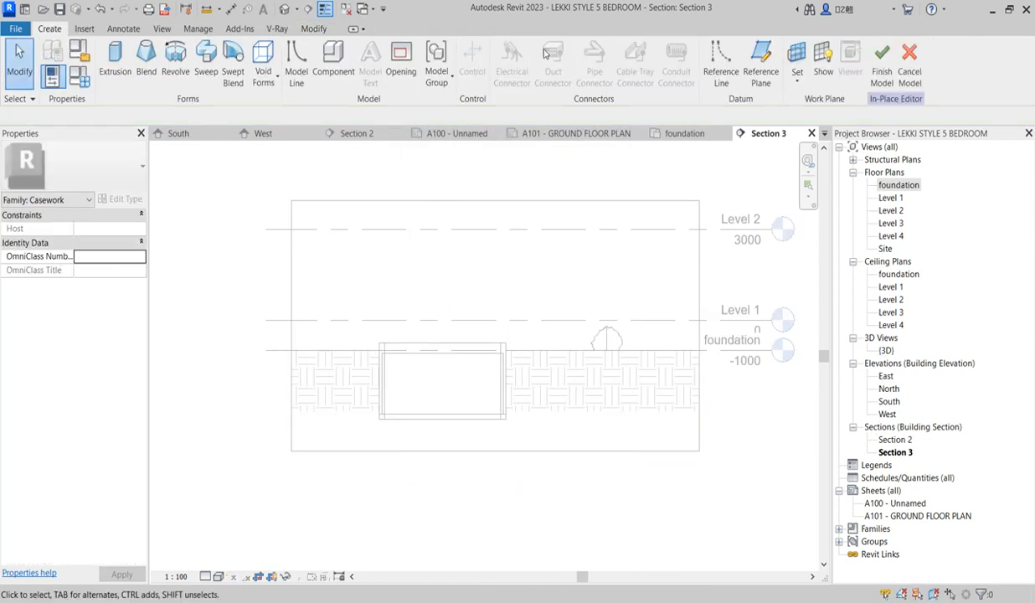
- Start a sweep with a sketched path and set its work plane to Grid : 6
{"action": "left_click", "coordinate": [206, 60]}
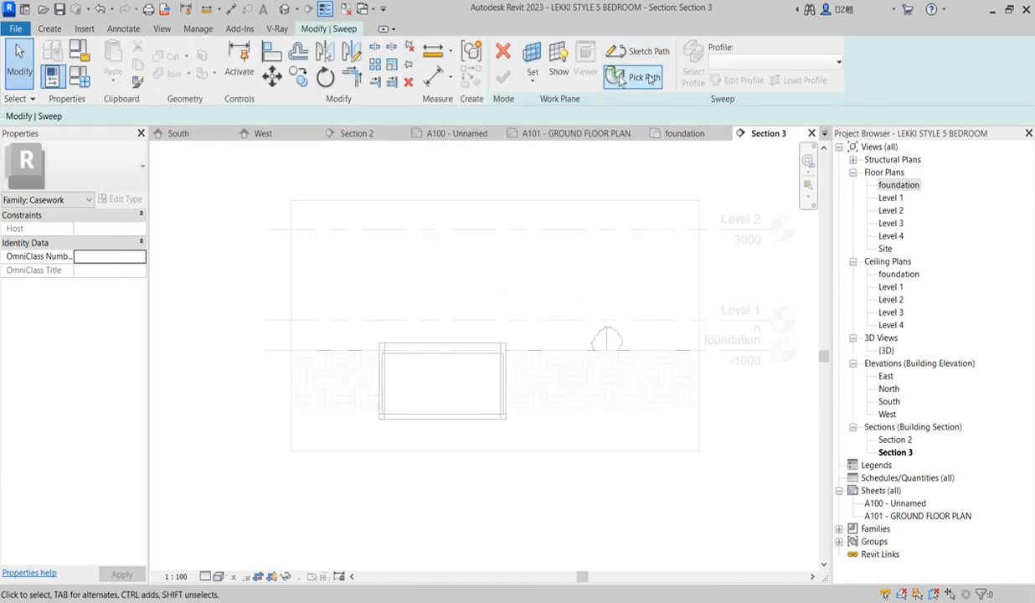
{"action": "left_click", "coordinate": [651, 53]}
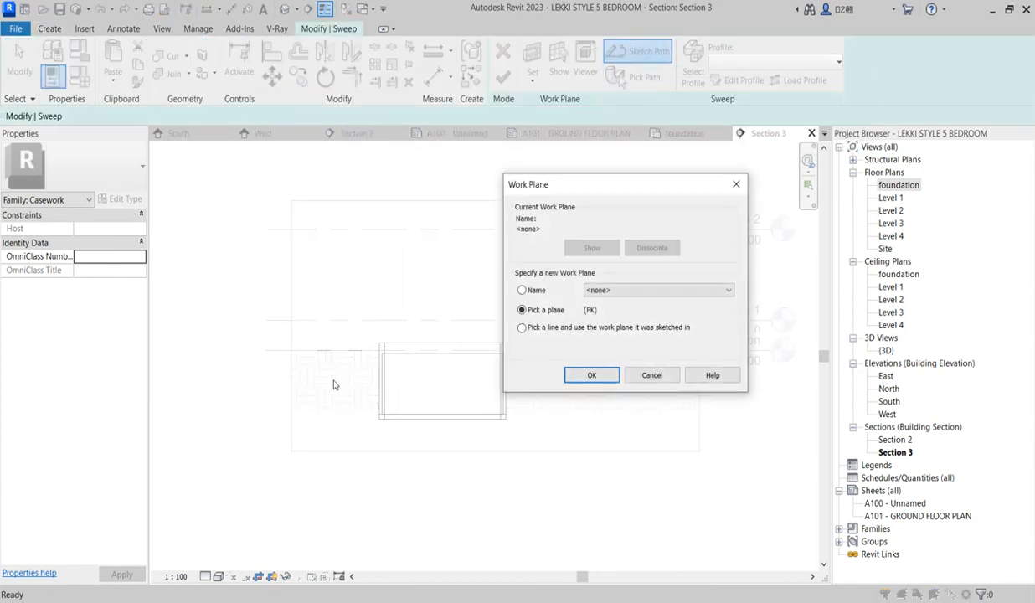
{"action": "left_click", "coordinate": [634, 290]}
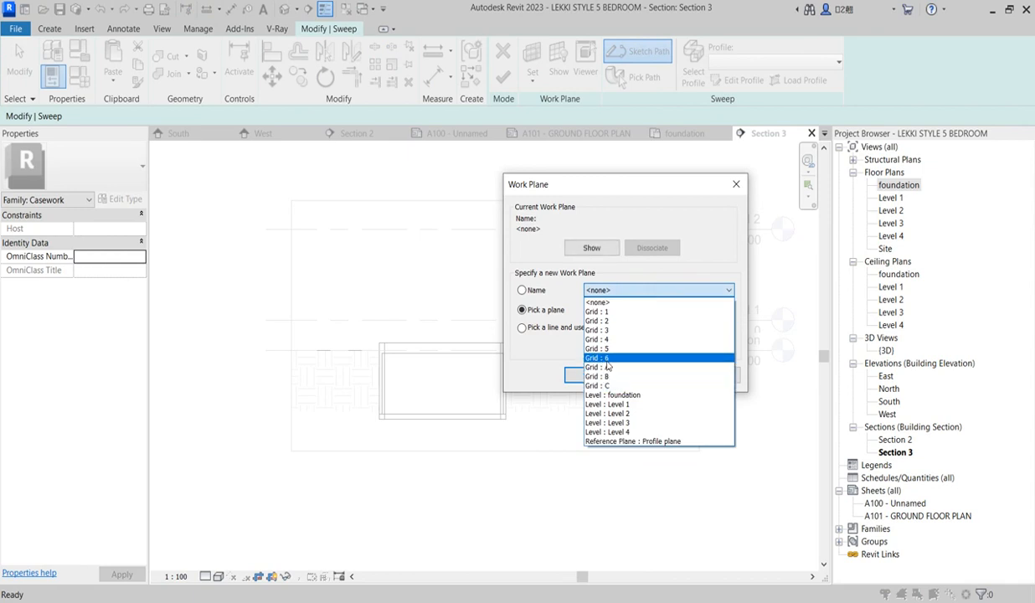
{"action": "left_click", "coordinate": [606, 379]}
{"action": "left_click", "coordinate": [595, 376]}
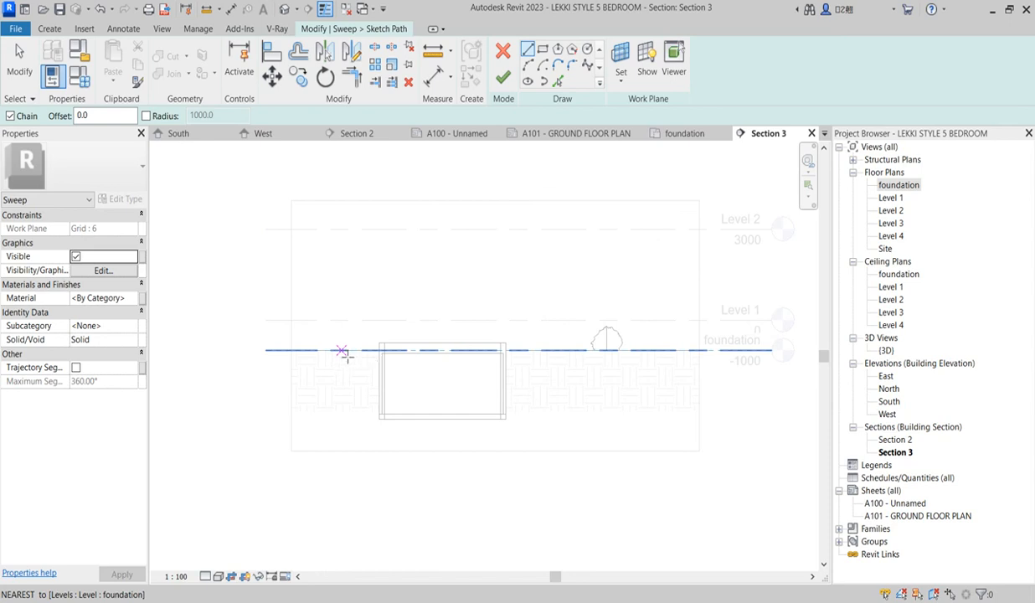
- Sketch the path from the foundation level: about 1300 vertically up, about 1700 horizontally toward the pool, then sloping down to the pool floor
{"action": "left_click", "coordinate": [341, 350]}
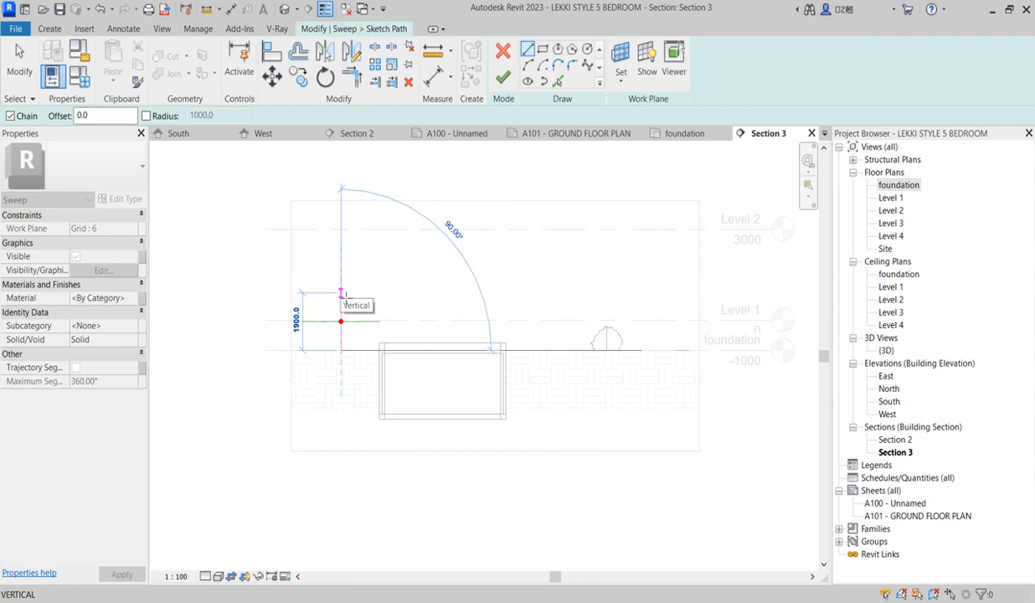
{"action": "scroll", "coordinate": [341, 305], "scroll_direction": "up", "scroll_amount": 2}
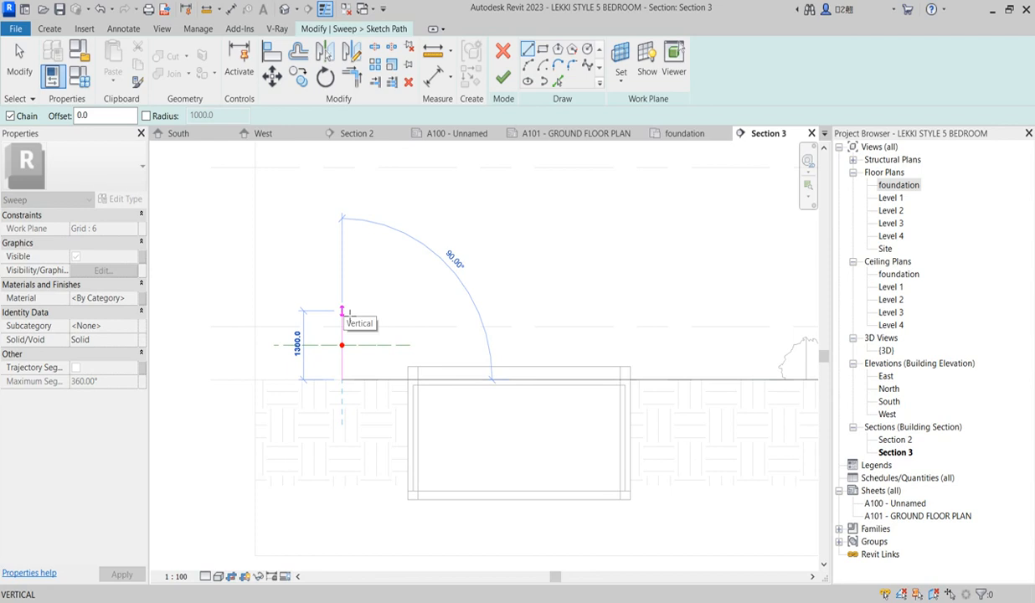
{"action": "left_click", "coordinate": [342, 312]}
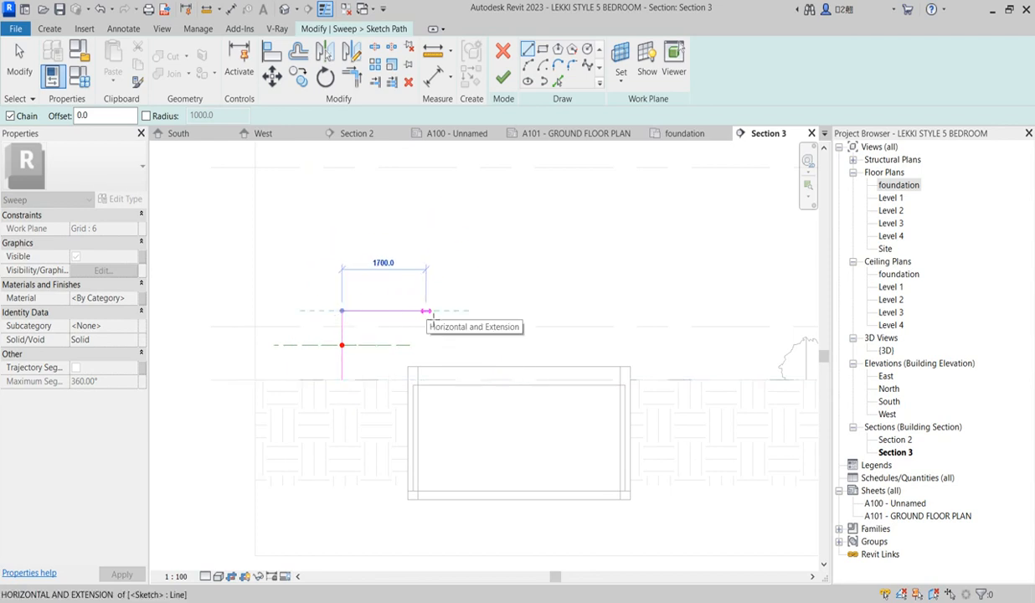
{"action": "left_click", "coordinate": [427, 313]}
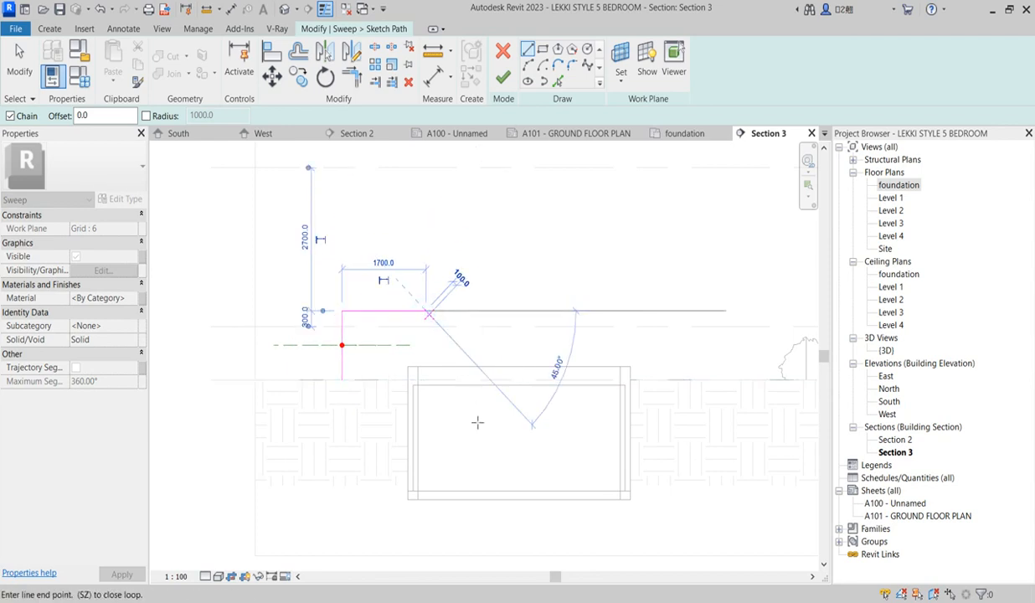
{"action": "left_click", "coordinate": [497, 489]}
- Draw a semicircular arc of about 850 radius above the horizontal path line, joining its two endpoints
{"action": "left_click", "coordinate": [530, 67]}
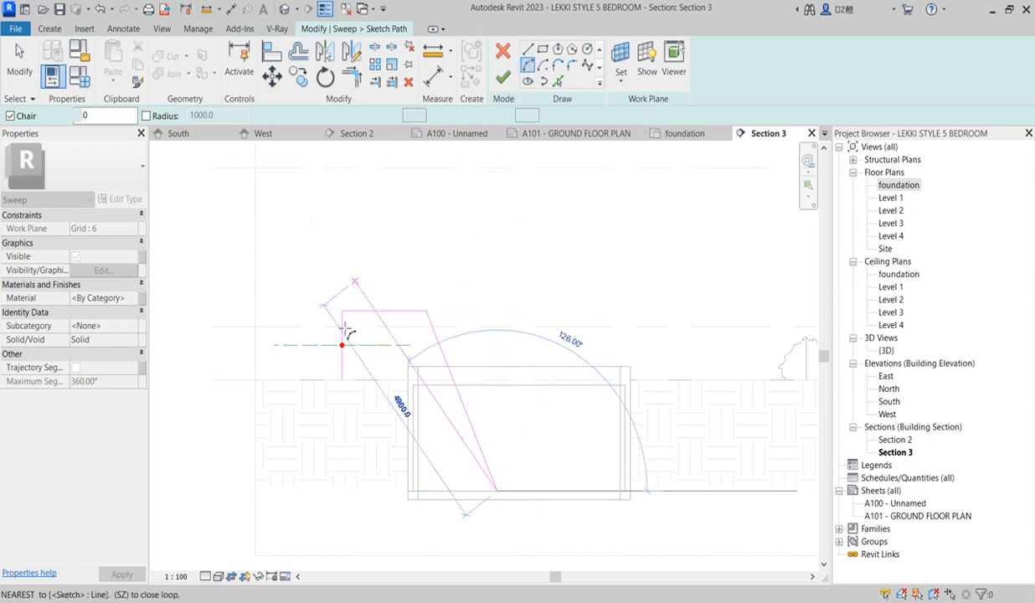
{"action": "key", "text": "Escape"}
{"action": "left_click", "coordinate": [341, 311]}
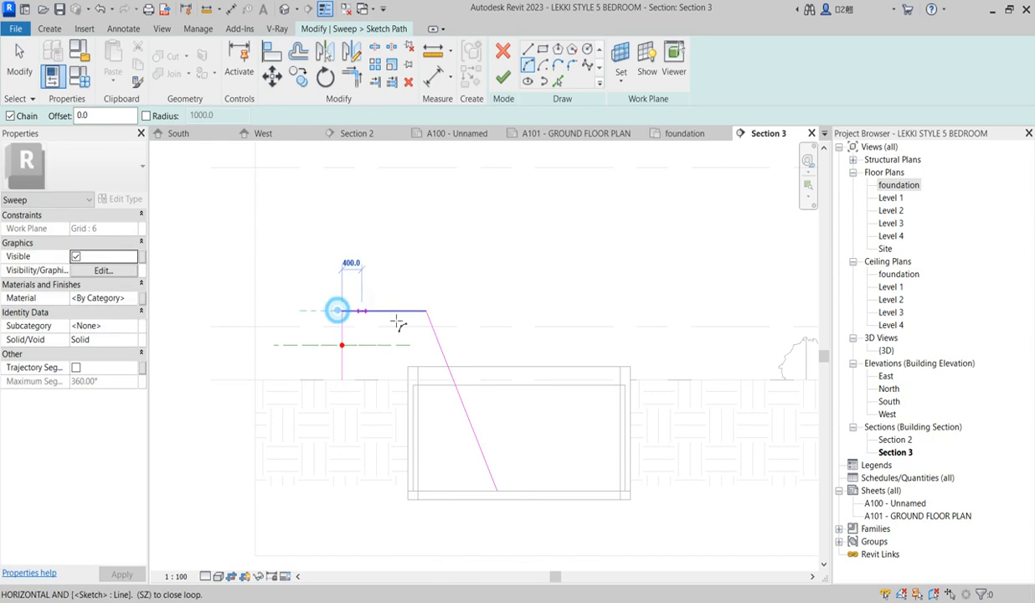
{"action": "left_click", "coordinate": [427, 310]}
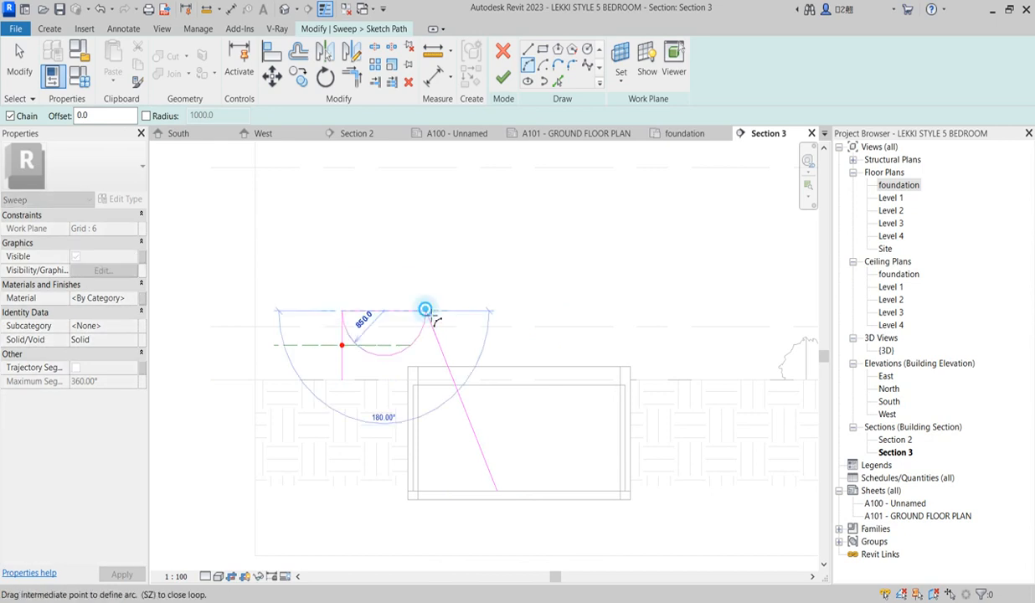
{"action": "left_click", "coordinate": [373, 272]}
{"action": "scroll", "coordinate": [437, 320], "scroll_direction": "up", "scroll_amount": 2}
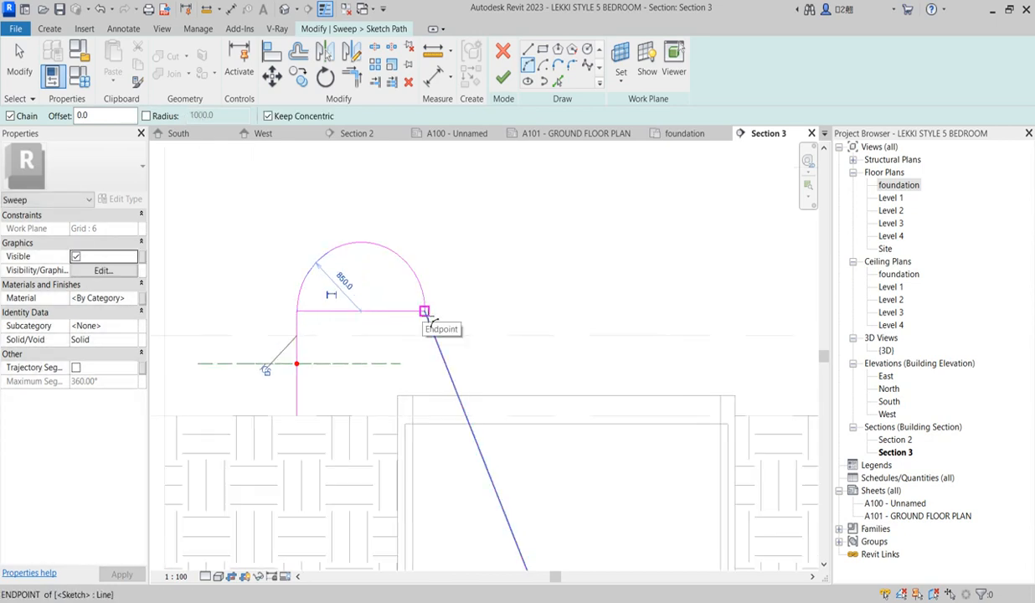
{"action": "key", "text": "Escape"}
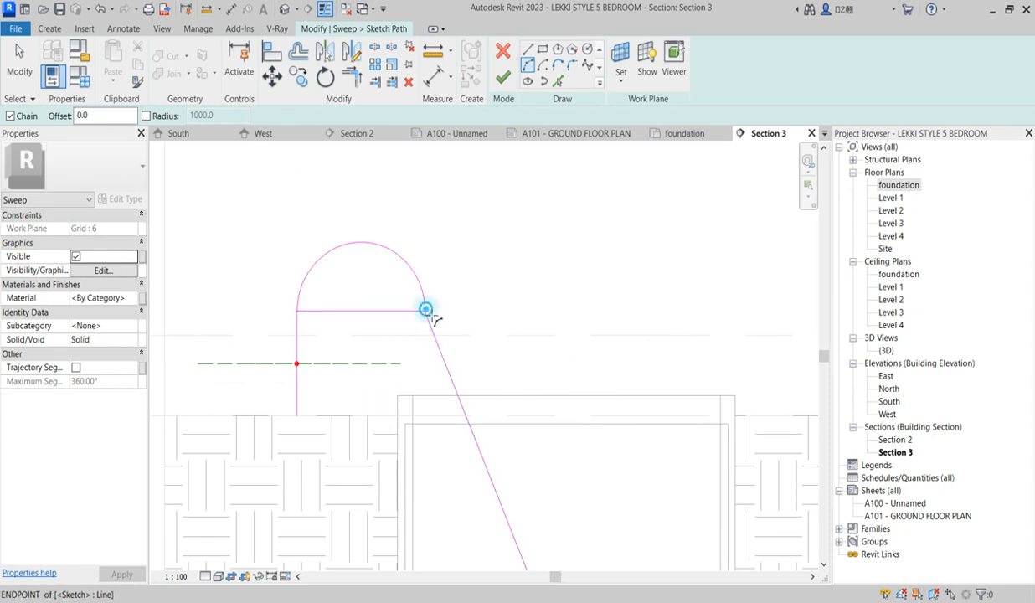
- Draw a flatter arc of about 923 radius between the same two endpoints of the horizontal path line
{"action": "left_click", "coordinate": [425, 311]}
{"action": "left_click", "coordinate": [299, 313]}
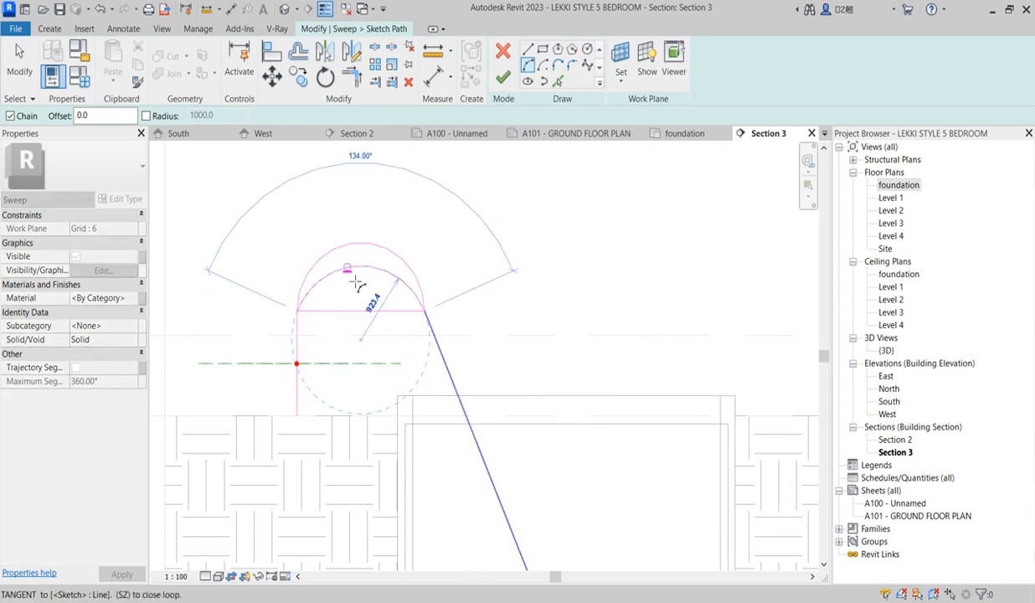
{"action": "key", "text": "Escape"}
{"action": "key", "text": "Escape"}
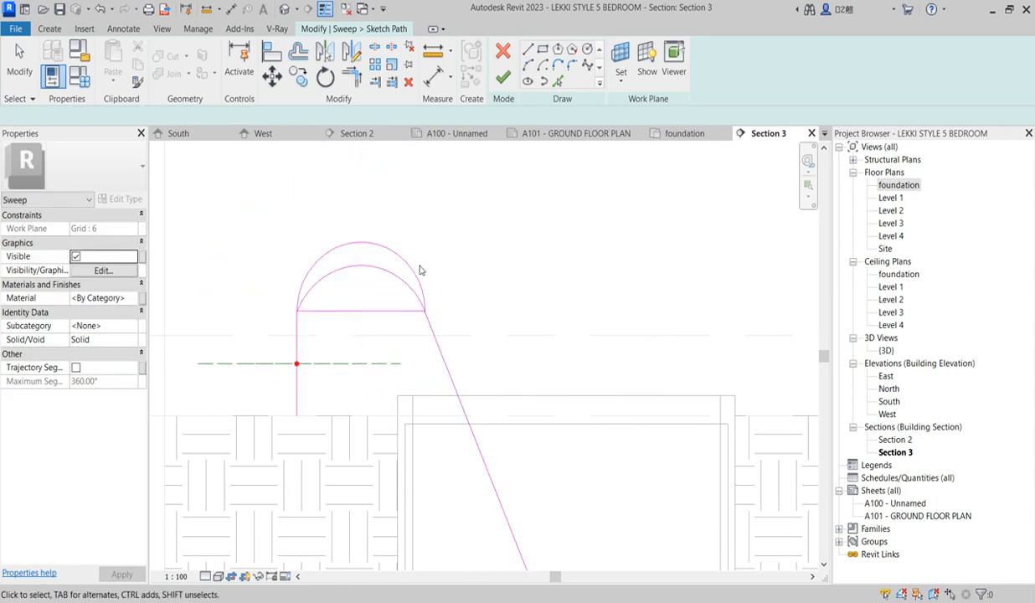
- Delete the taller semicircular arc and the horizontal line, leaving the flatter arc to join the vertical and sloped lines
{"action": "left_click", "coordinate": [417, 270]}
{"action": "key", "text": "Escape"}
{"action": "left_click", "coordinate": [394, 311]}
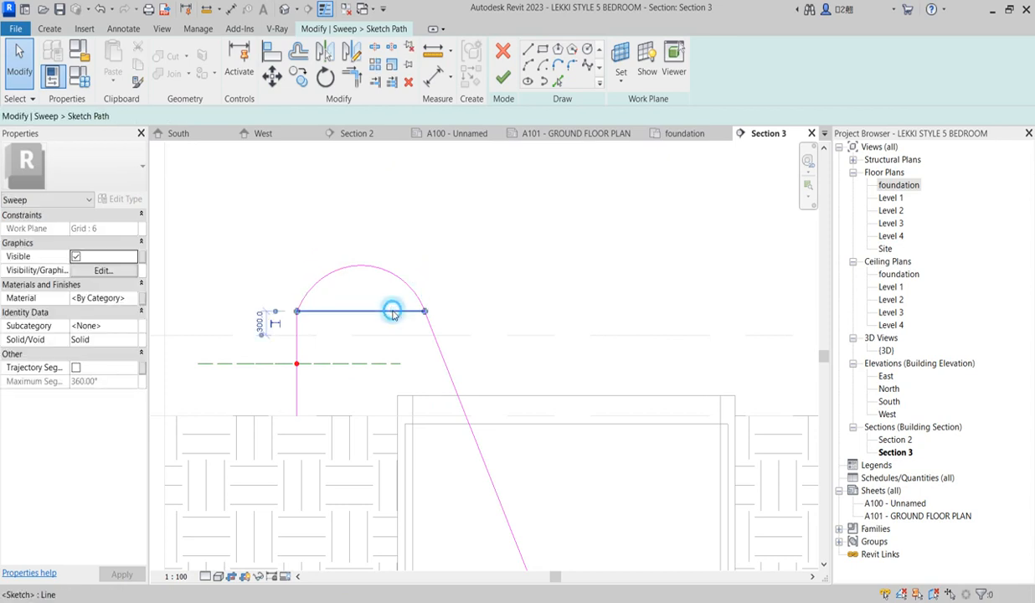
{"action": "key", "text": "Delete"}
- Finish the sweep path and open its profile sketch in the foundation floor plan
{"action": "scroll", "coordinate": [400, 360], "scroll_direction": "down", "scroll_amount": 2}
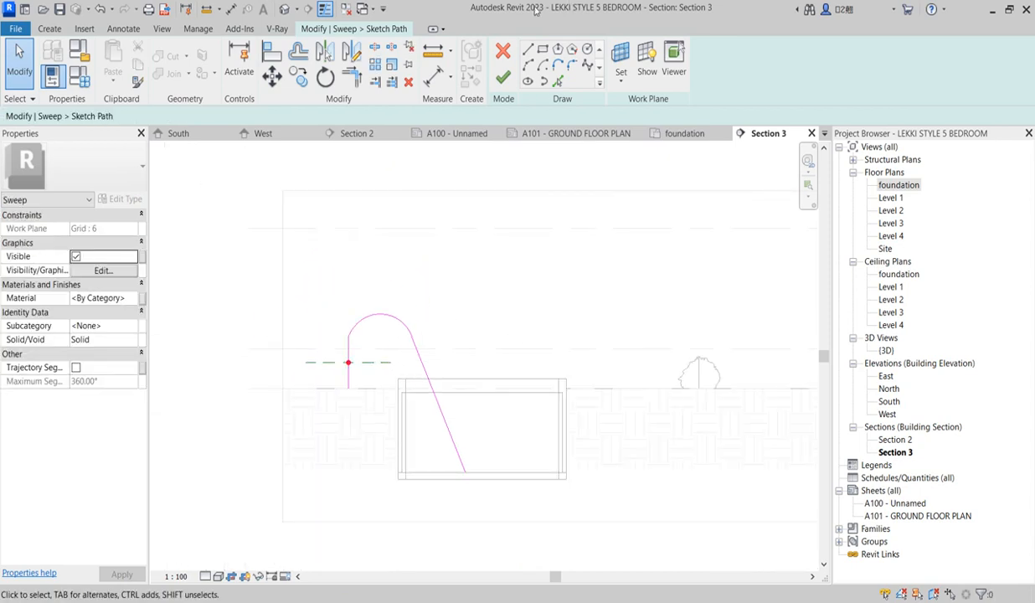
{"action": "left_click", "coordinate": [500, 77]}
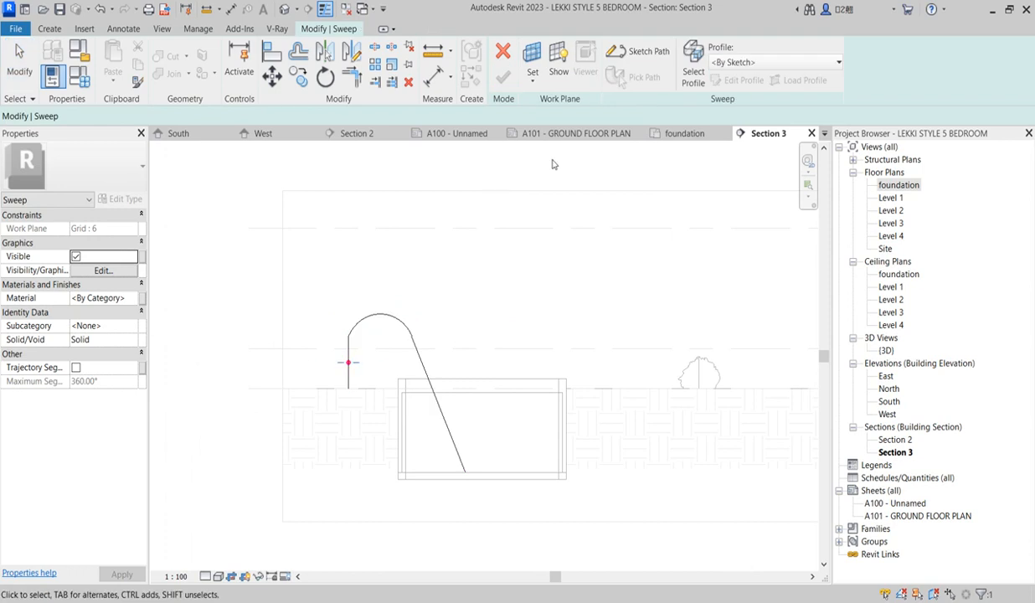
{"action": "left_click", "coordinate": [740, 80]}
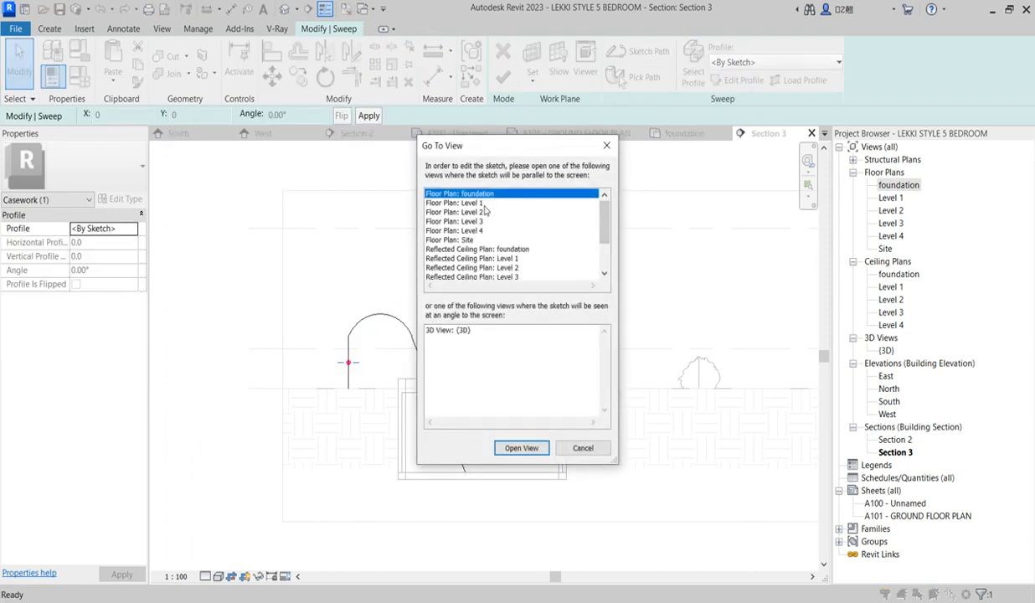
{"action": "left_click", "coordinate": [530, 449]}
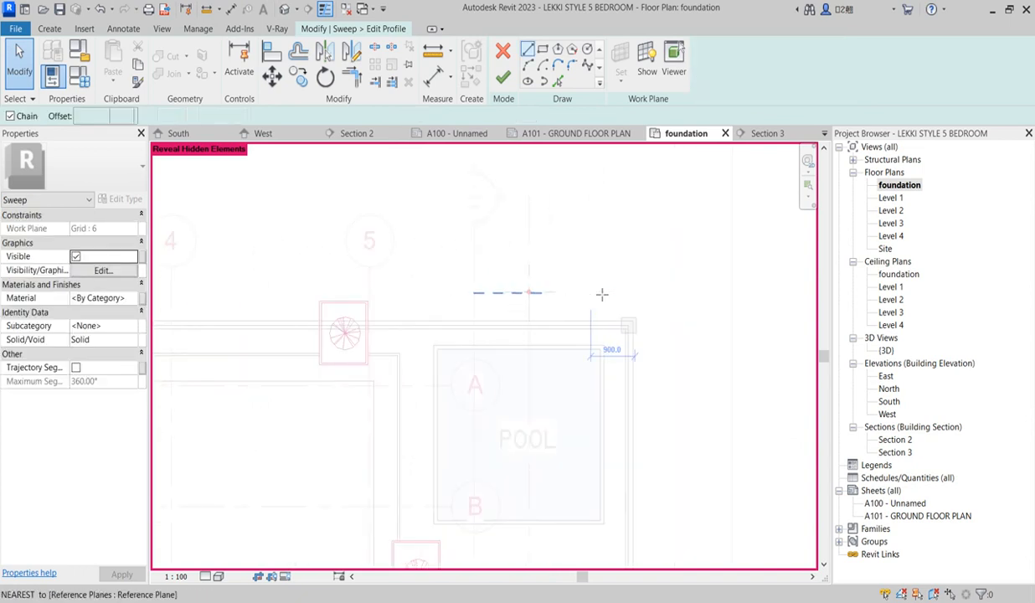
- Try to draw a circular profile with a radius of 25 at the intersection of the profile's reference planes
{"action": "left_click", "coordinate": [588, 52]}
{"action": "scroll", "coordinate": [473, 289], "scroll_direction": "up", "scroll_amount": 2}
{"action": "left_click", "coordinate": [456, 280]}
{"action": "scroll", "coordinate": [486, 273], "scroll_direction": "up", "scroll_amount": 2}
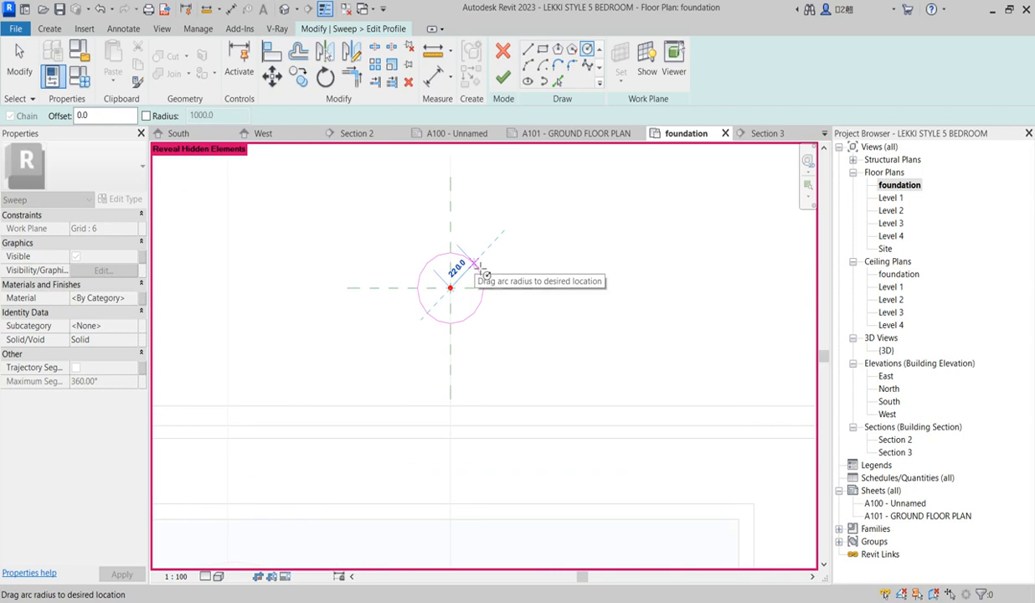
{"action": "type", "text": "25"}
{"action": "key", "text": "Return"}
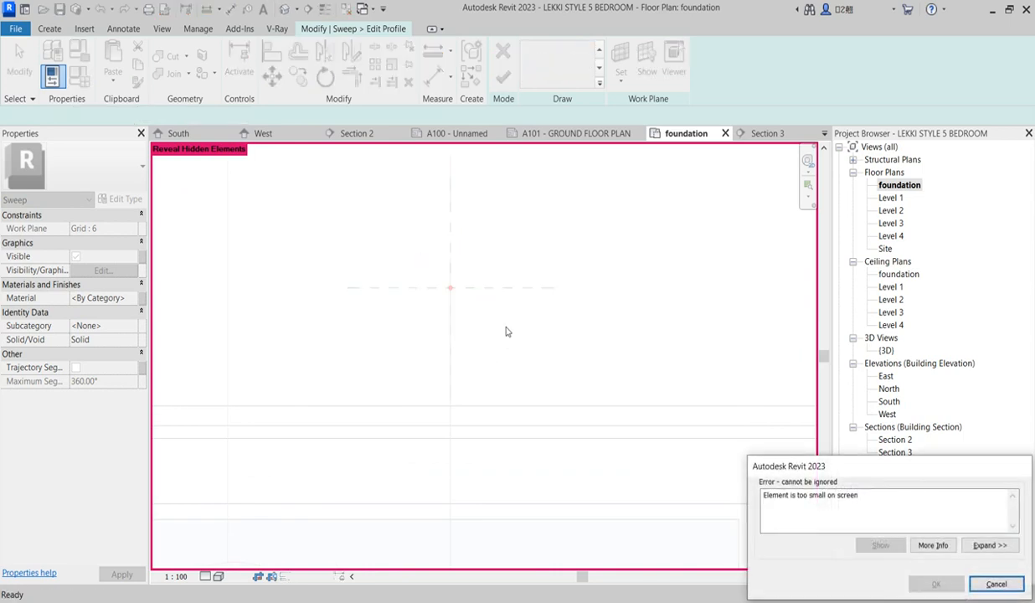
{"action": "left_click", "coordinate": [995, 584]}
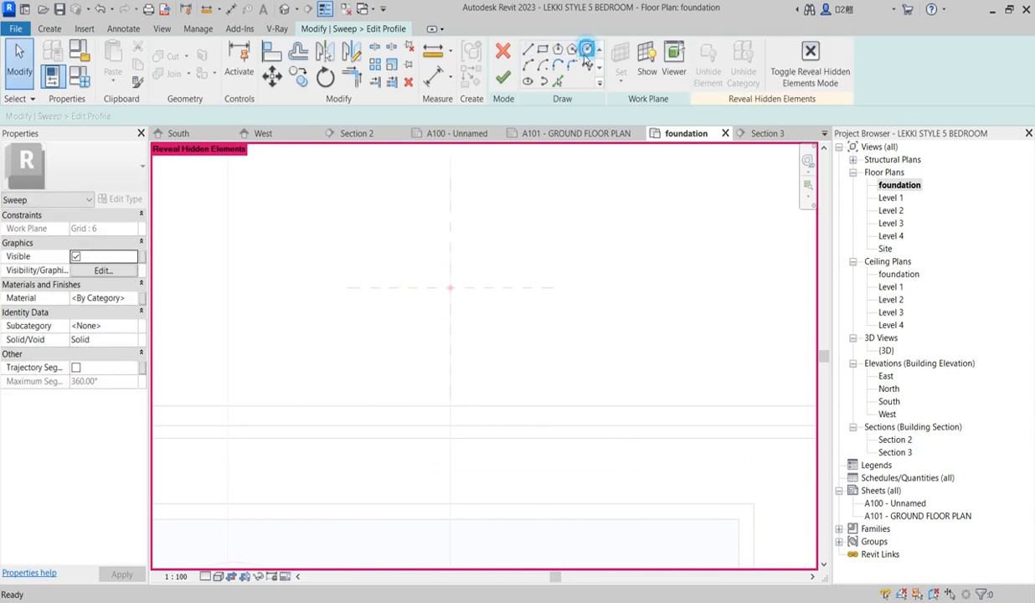
- Draw a circular profile centred on the reference plane intersection and set its radius to 25
{"action": "left_click", "coordinate": [587, 50]}
{"action": "left_click", "coordinate": [449, 287]}
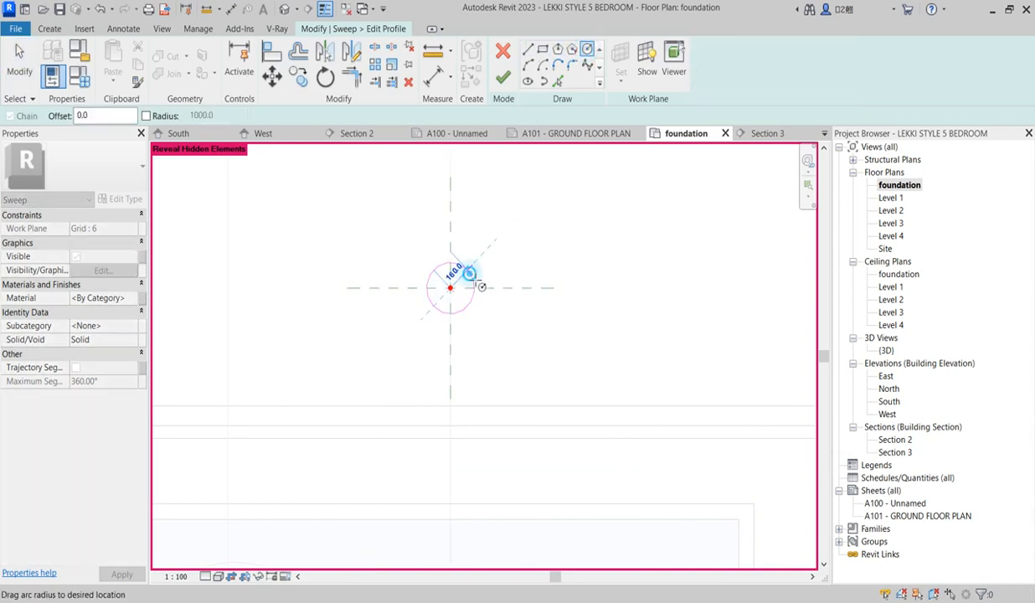
{"action": "left_click", "coordinate": [480, 285]}
{"action": "right_click", "coordinate": [527, 261]}
{"action": "left_click", "coordinate": [557, 268]}
{"action": "left_click", "coordinate": [467, 278]}
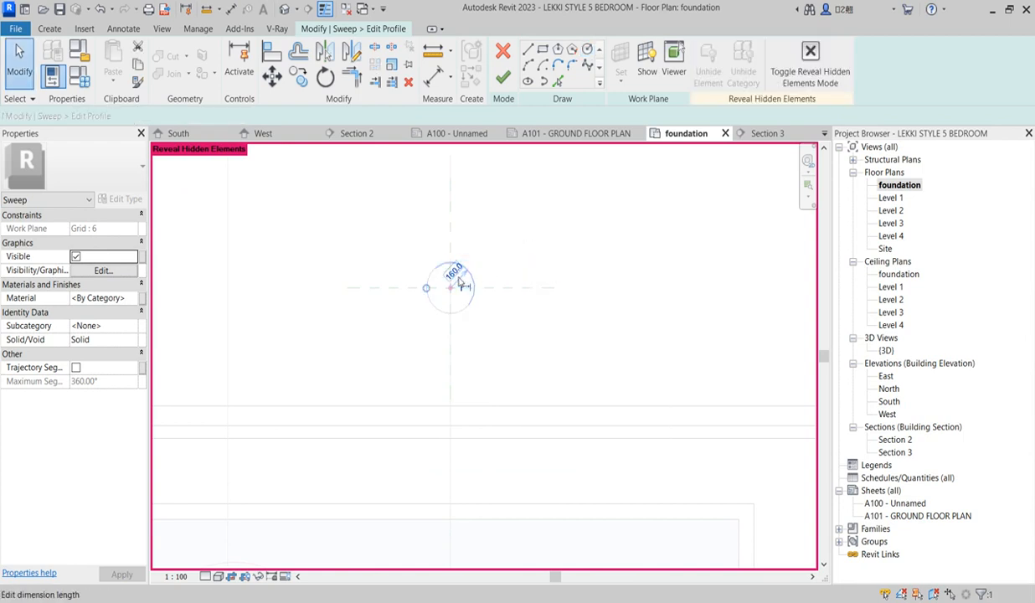
{"action": "left_click", "coordinate": [456, 275]}
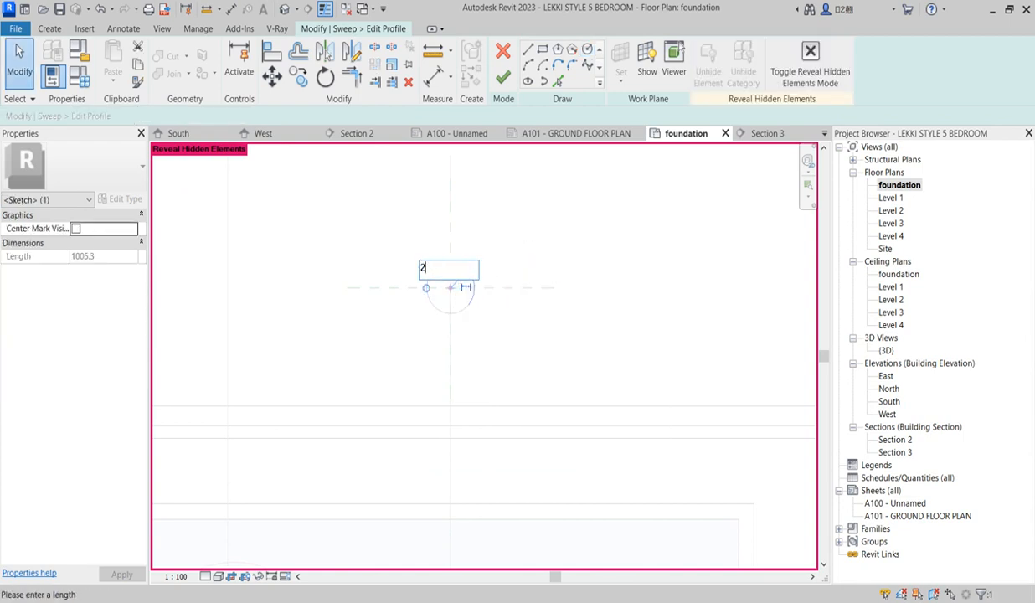
{"action": "type", "text": "25"}
{"action": "left_click", "coordinate": [574, 288]}
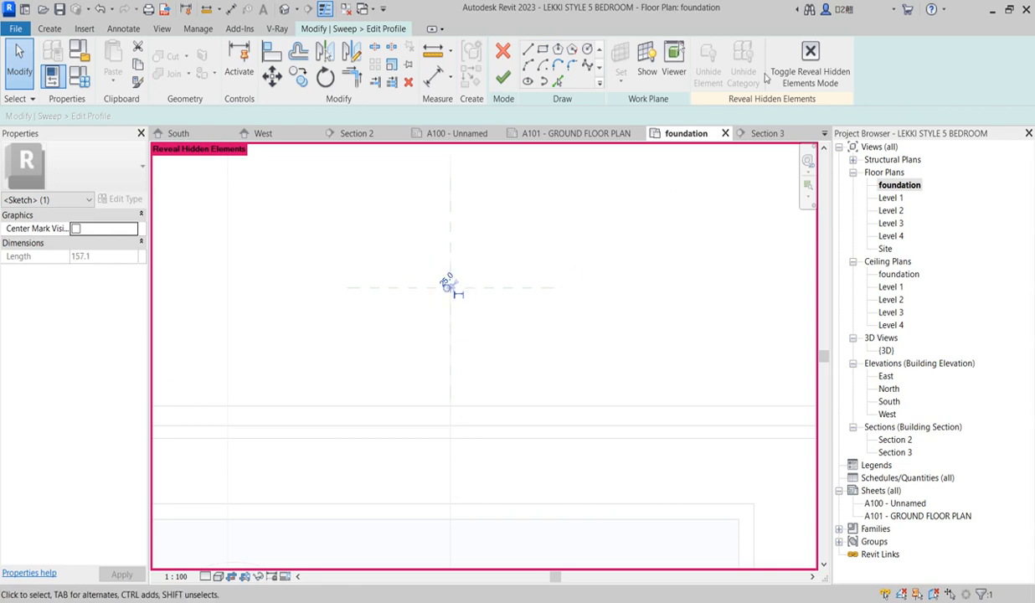
- Finish the profile, the sweep and the in-place model, and turn off Reveal Hidden Elements
{"action": "left_click", "coordinate": [504, 78]}
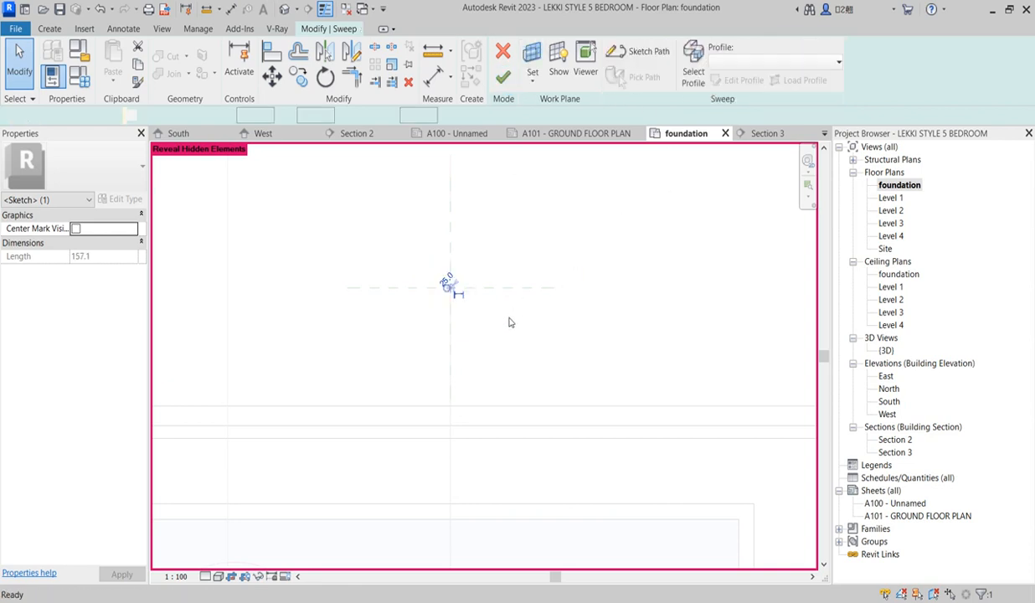
{"action": "left_click", "coordinate": [503, 77]}
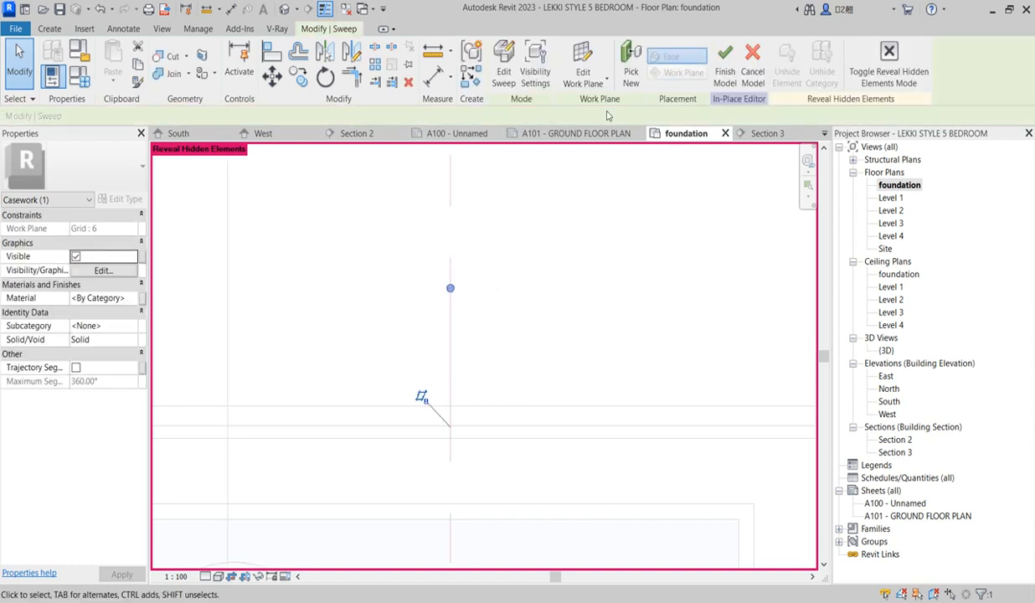
{"action": "left_click", "coordinate": [882, 65]}
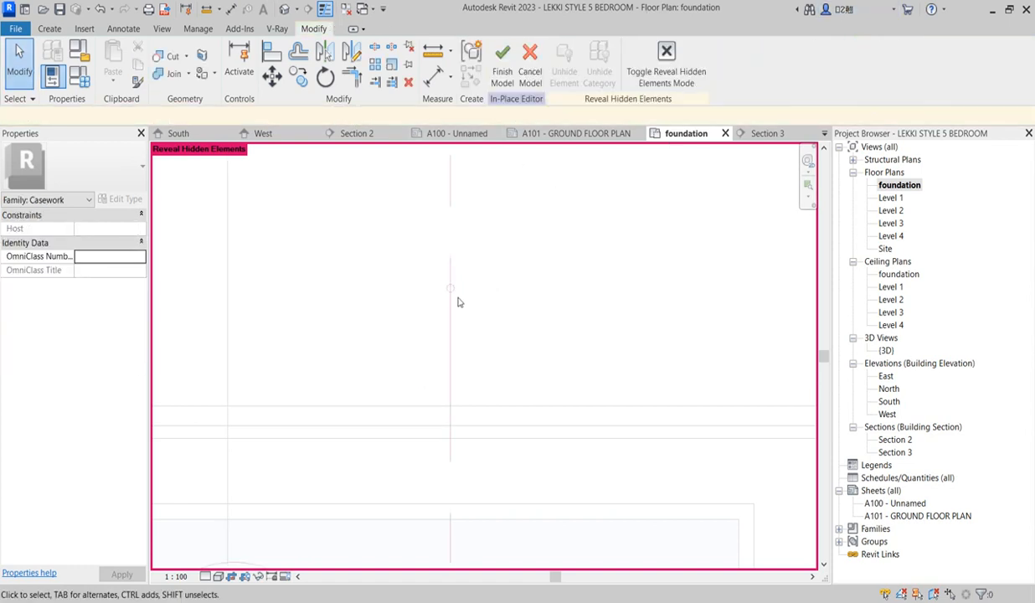
{"action": "left_click", "coordinate": [501, 58]}
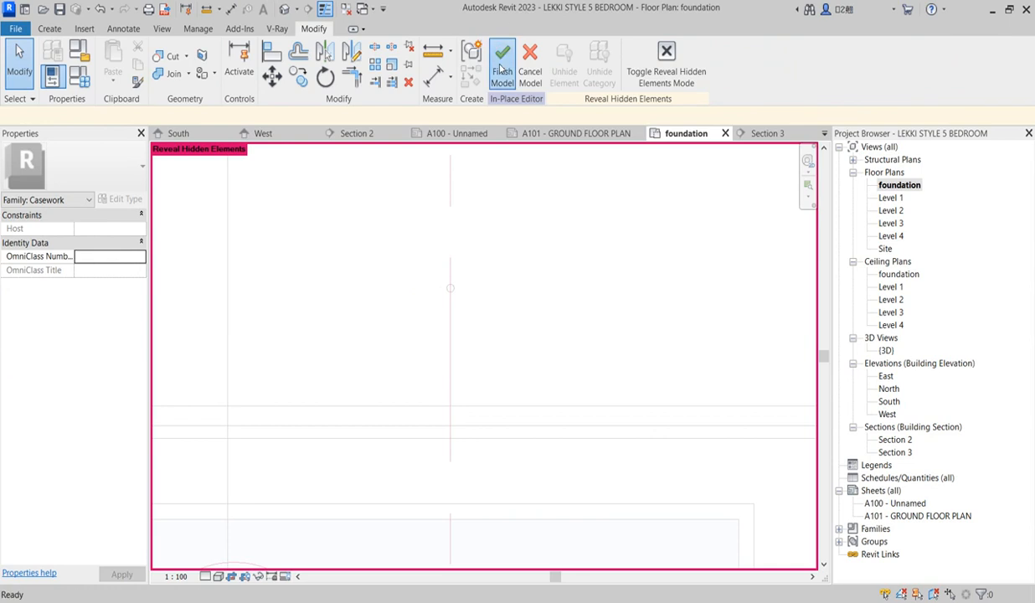
{"action": "left_click", "coordinate": [684, 54]}
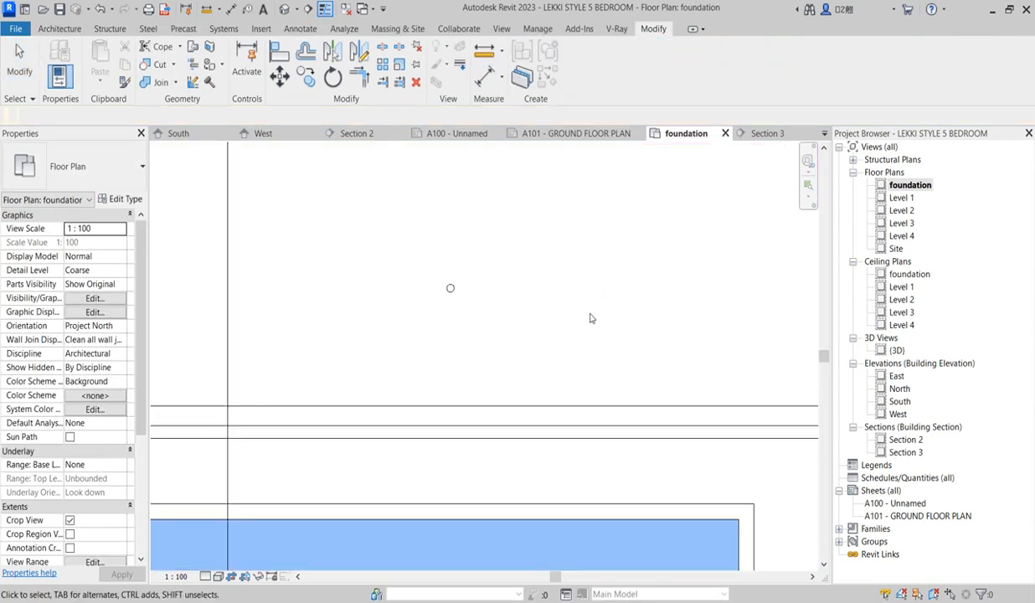
- Reopen the Casework 5 component for in-place editing and move its sweep so the base sits between the boundary wall and the pool
{"action": "scroll", "coordinate": [423, 299], "scroll_direction": "up", "scroll_amount": 2}
{"action": "scroll", "coordinate": [444, 299], "scroll_direction": "down", "scroll_amount": 3}
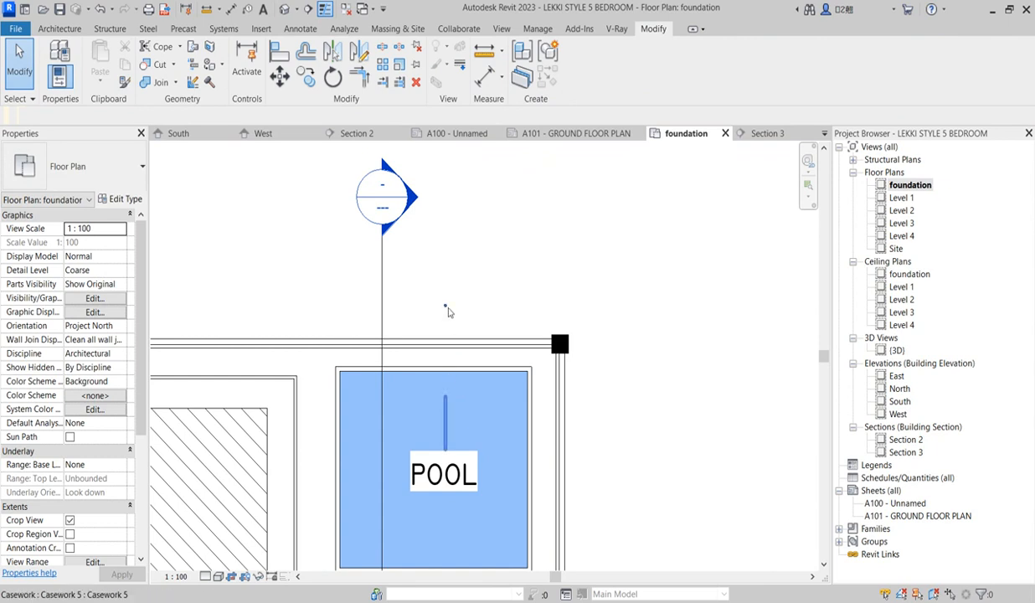
{"action": "scroll", "coordinate": [448, 313], "scroll_direction": "down", "scroll_amount": 4}
{"action": "scroll", "coordinate": [448, 314], "scroll_direction": "up", "scroll_amount": 3}
{"action": "scroll", "coordinate": [448, 313], "scroll_direction": "up", "scroll_amount": 2}
{"action": "scroll", "coordinate": [441, 342], "scroll_direction": "down", "scroll_amount": 2}
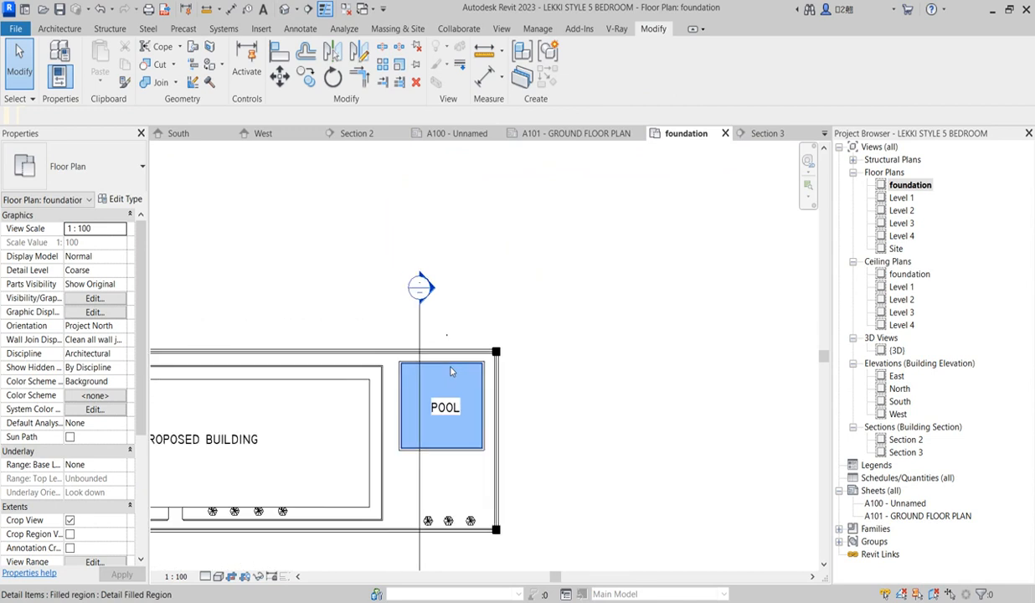
{"action": "scroll", "coordinate": [444, 338], "scroll_direction": "up", "scroll_amount": 2}
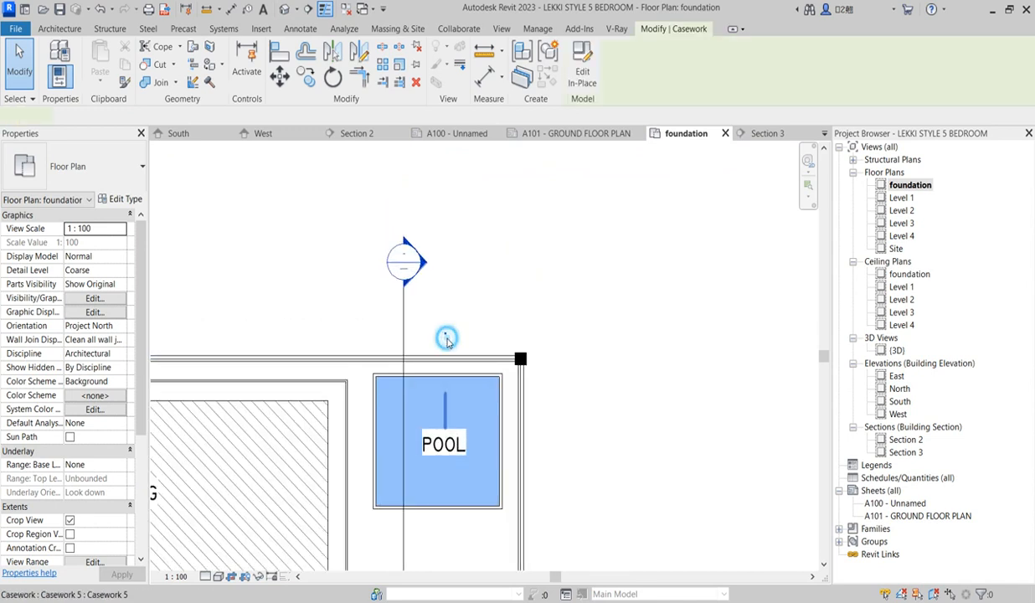
{"action": "left_click", "coordinate": [447, 338]}
{"action": "left_click", "coordinate": [568, 67]}
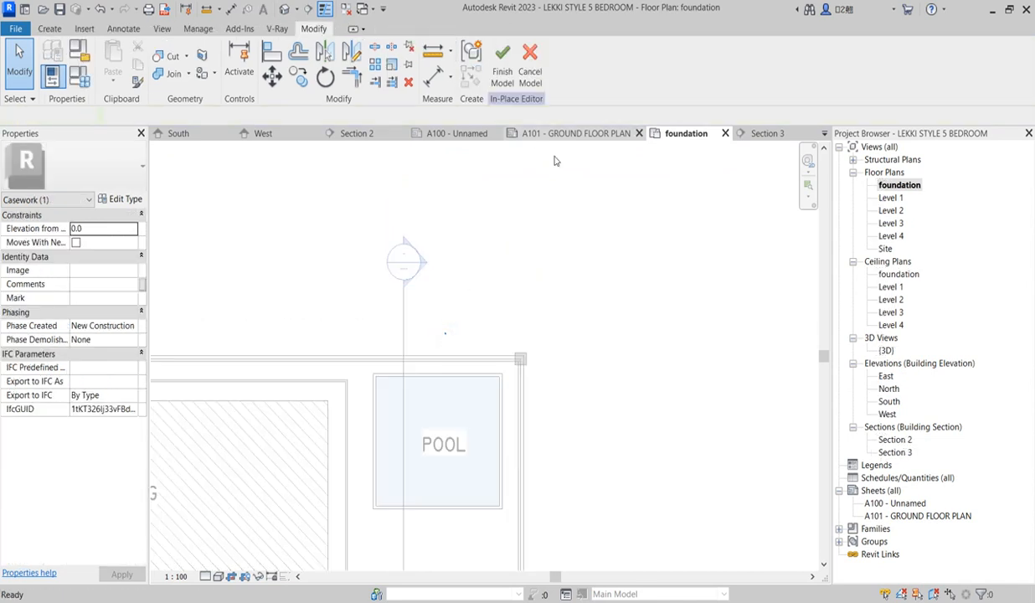
{"action": "left_click", "coordinate": [446, 337]}
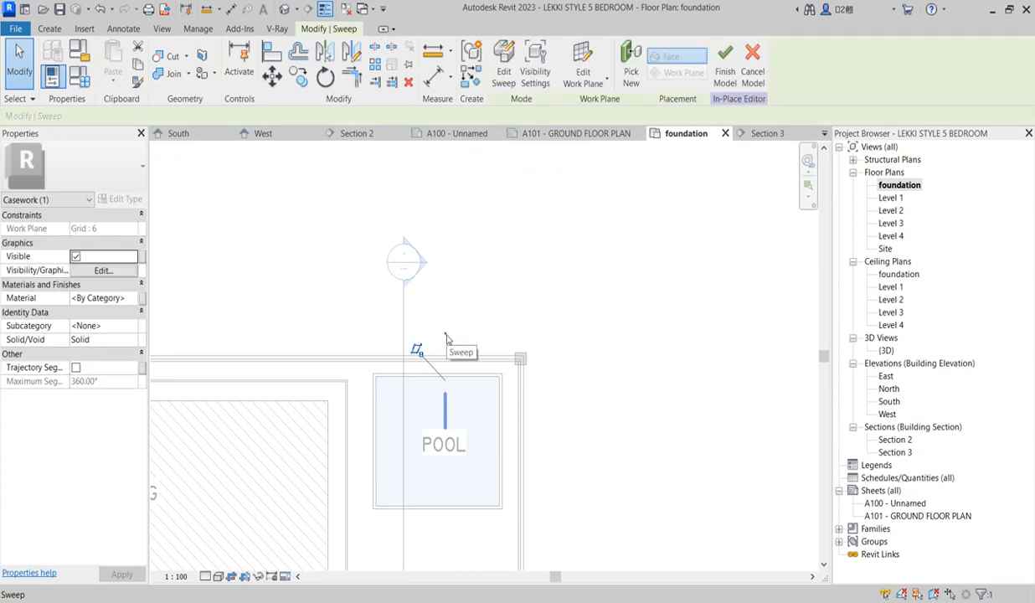
{"action": "left_click_drag", "start_coordinate": [449, 339], "coordinate": [422, 378]}
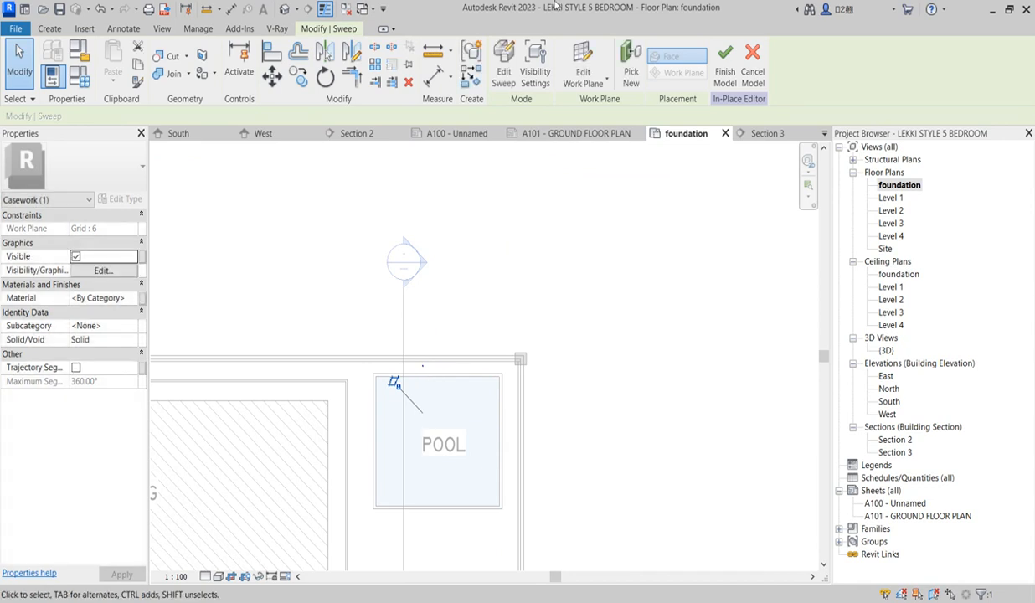
- Reopen the sweep's path sketch in the Section 3 view and move the slanted line closer to the vertical leg
{"action": "left_click", "coordinate": [503, 72]}
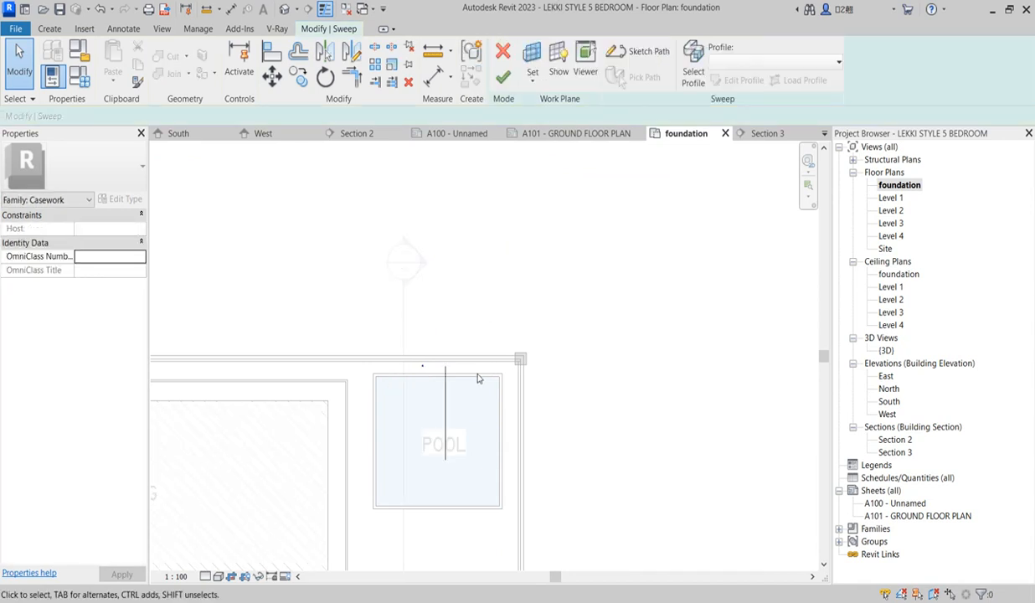
{"action": "left_click", "coordinate": [636, 52]}
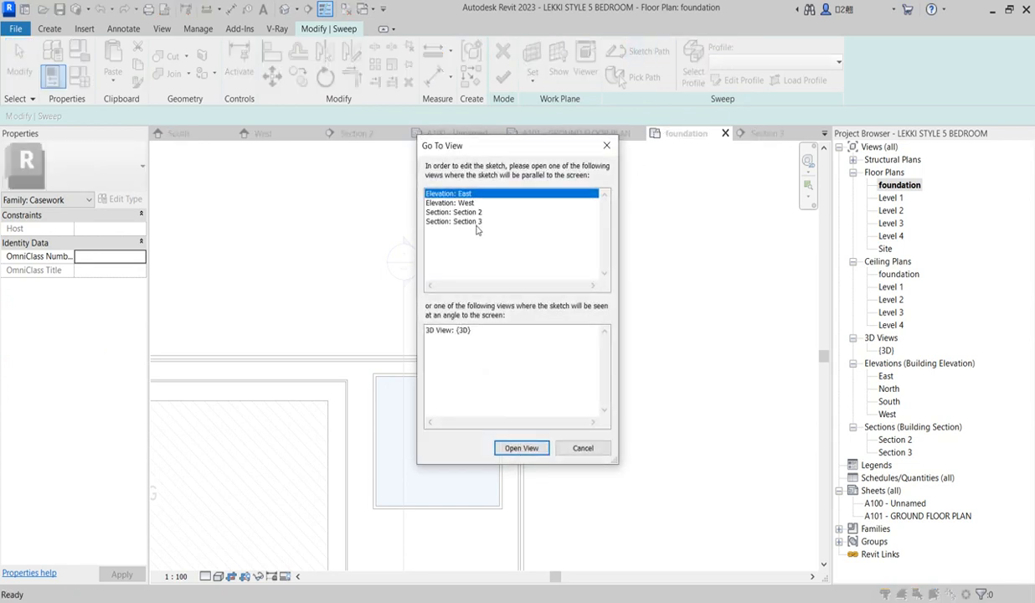
{"action": "left_click", "coordinate": [476, 223]}
{"action": "left_click", "coordinate": [529, 450]}
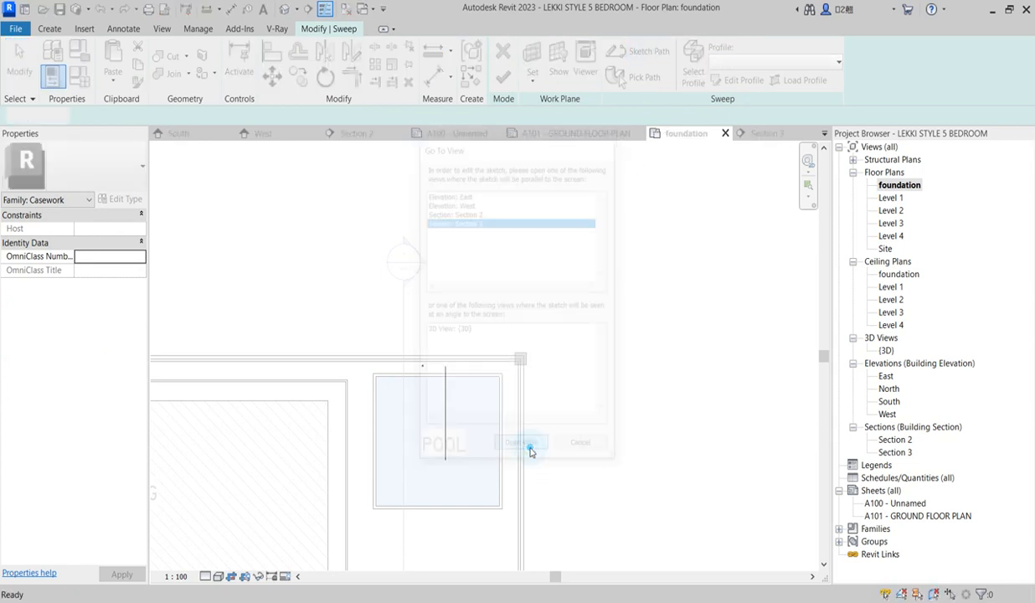
{"action": "scroll", "coordinate": [469, 277], "scroll_direction": "down", "scroll_amount": 2}
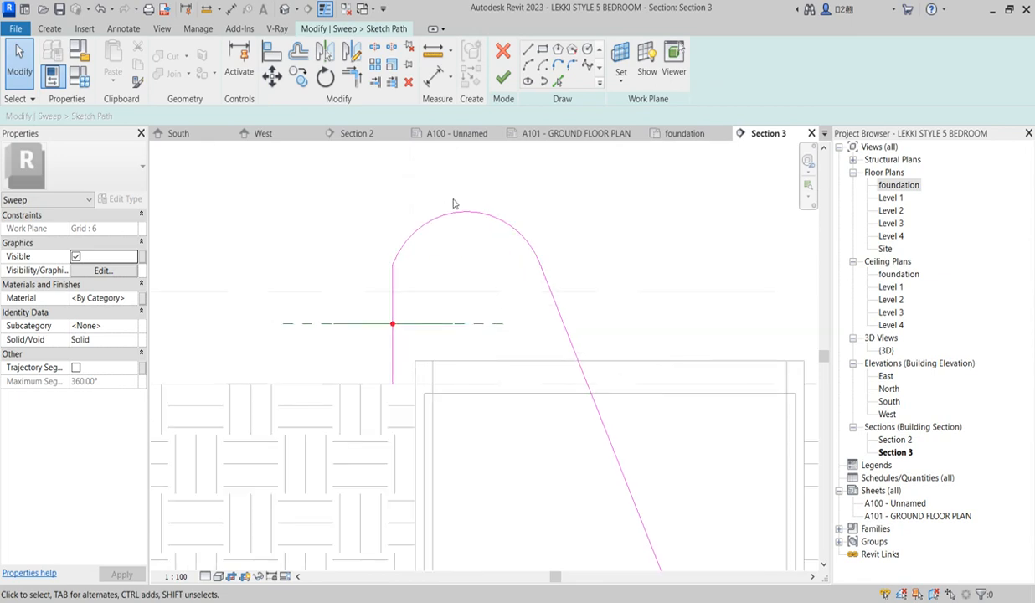
{"action": "left_click", "coordinate": [514, 324]}
{"action": "mouse_move", "coordinate": [513, 324]}
{"action": "left_mouse_down"}
{"action": "mouse_move", "coordinate": [474, 323]}
{"action": "mouse_move", "coordinate": [461, 335]}
{"action": "left_mouse_up"}
- Draw an arc with a radius of about 357 joining the top of the slanted line to the vertical leg
{"action": "left_click", "coordinate": [515, 212]}
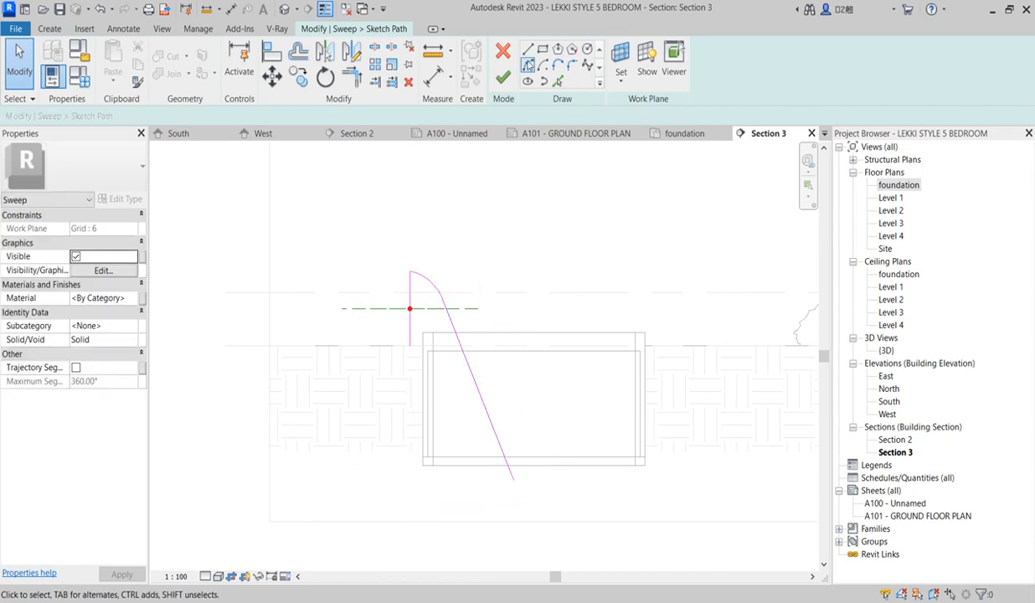
{"action": "key", "text": "l"}
{"action": "key", "text": "i"}
{"action": "left_click", "coordinate": [442, 302]}
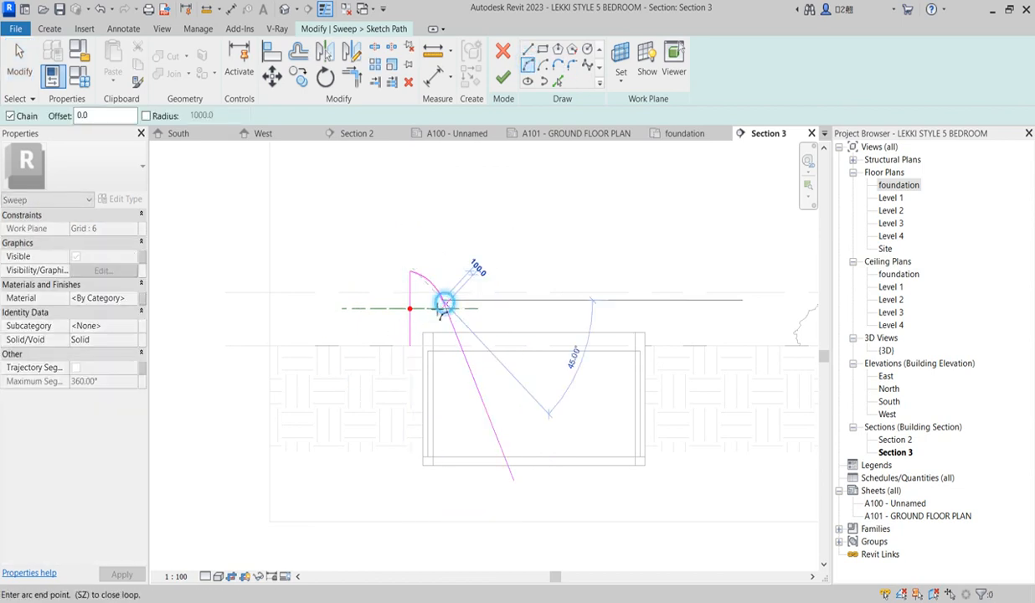
{"action": "left_click", "coordinate": [413, 304]}
{"action": "scroll", "coordinate": [429, 289], "scroll_direction": "up", "scroll_amount": 3}
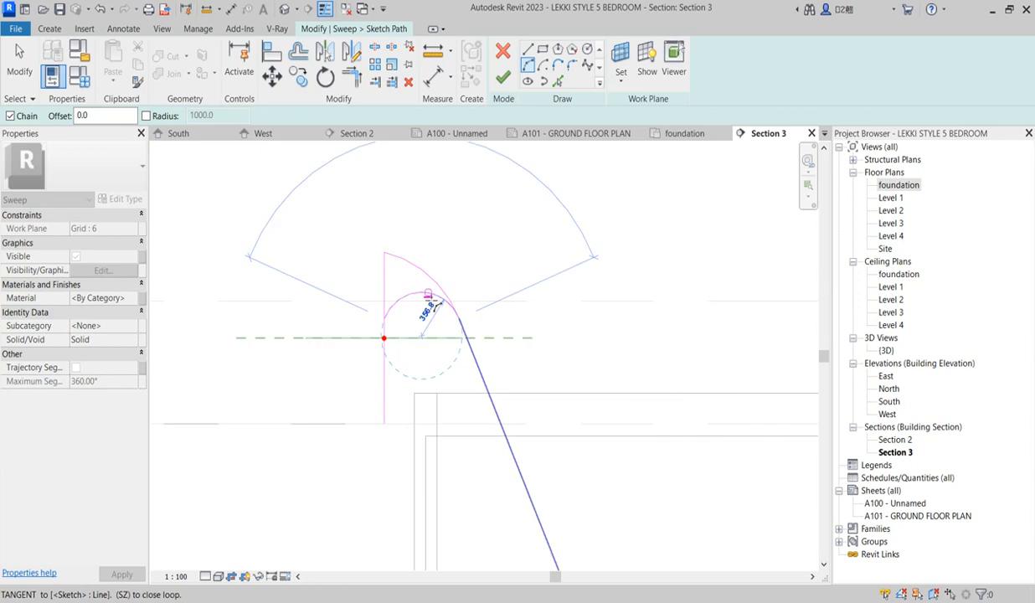
{"action": "left_click", "coordinate": [428, 294]}
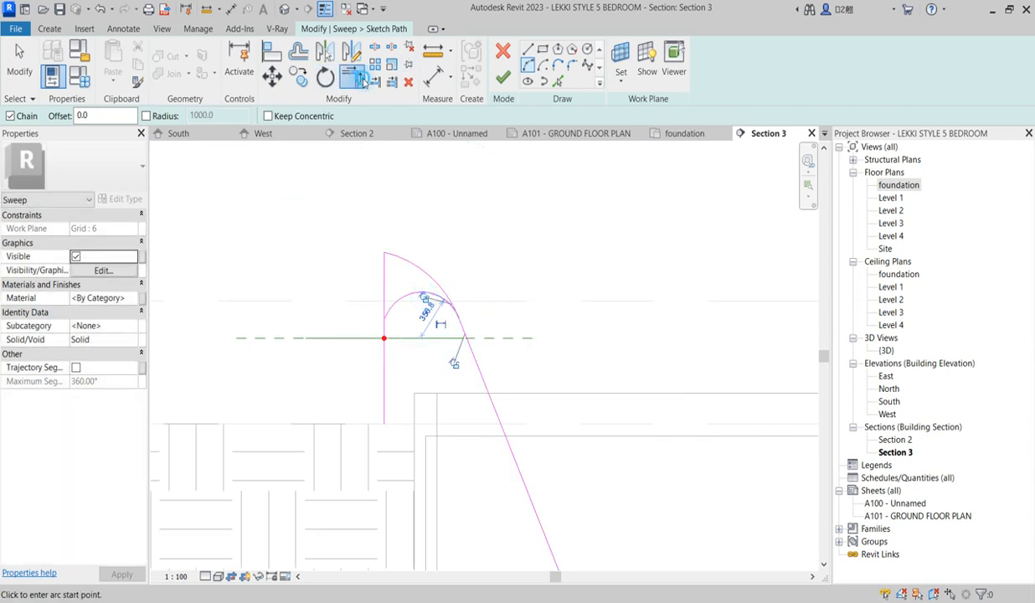
- Trim the new arc into clean corners with the vertical leg and the slanted line
{"action": "left_click", "coordinate": [361, 76]}
{"action": "left_click", "coordinate": [408, 299]}
{"action": "left_click", "coordinate": [384, 371]}
{"action": "left_click", "coordinate": [430, 293]}
{"action": "left_click", "coordinate": [467, 345]}
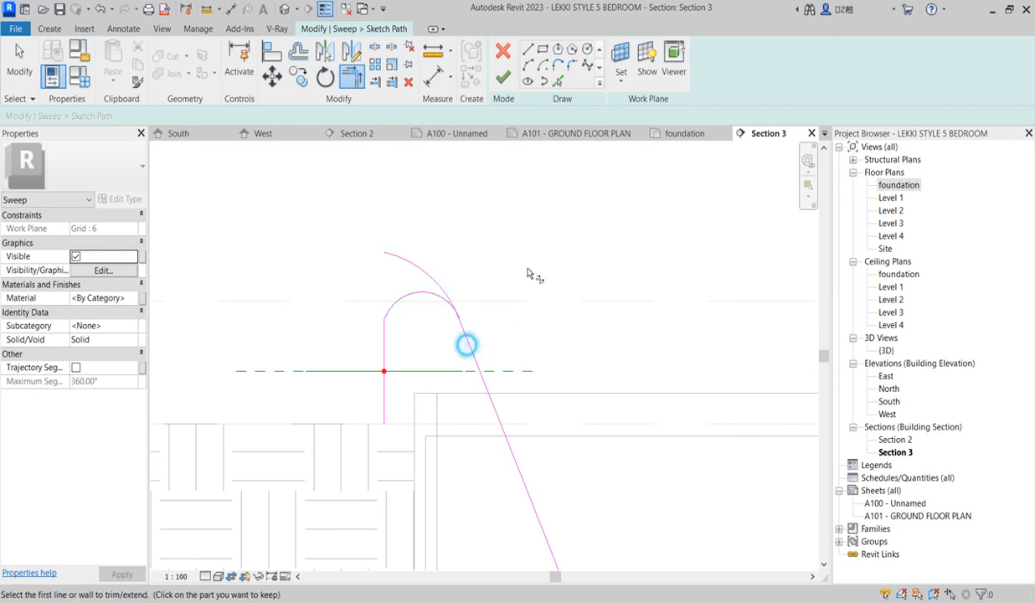
{"action": "key", "text": "Escape"}
- Delete the old larger arc and finish the path and sweep edits
{"action": "left_click", "coordinate": [421, 274]}
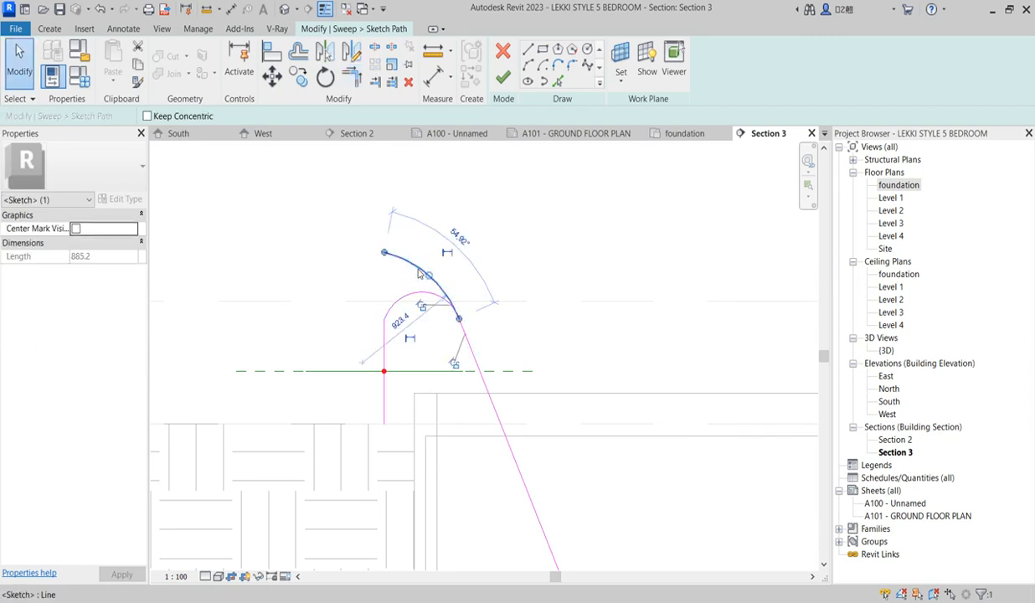
{"action": "key", "text": "Delete"}
{"action": "left_click", "coordinate": [503, 76]}
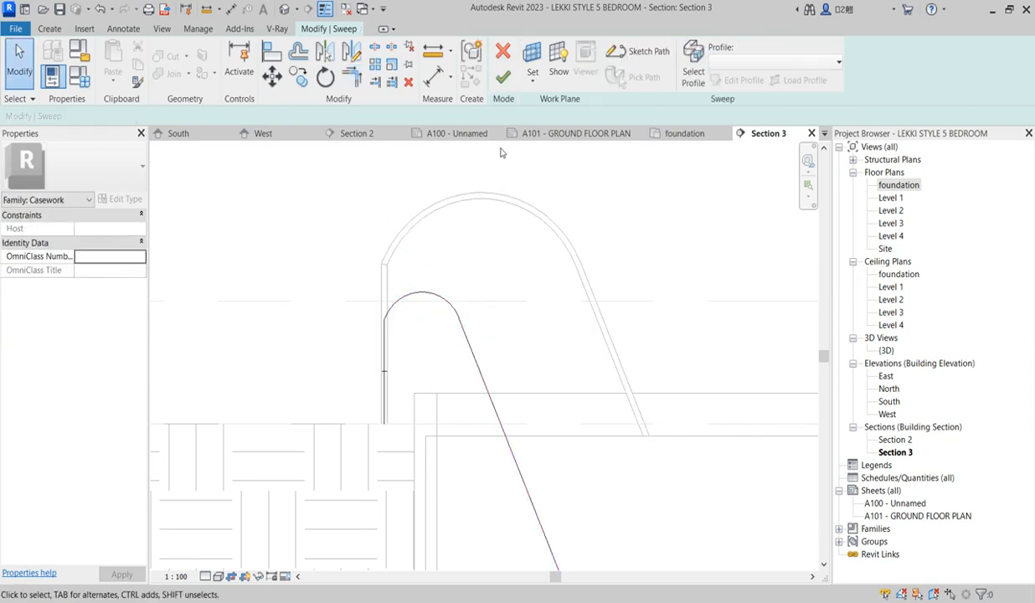
{"action": "left_click", "coordinate": [503, 75]}
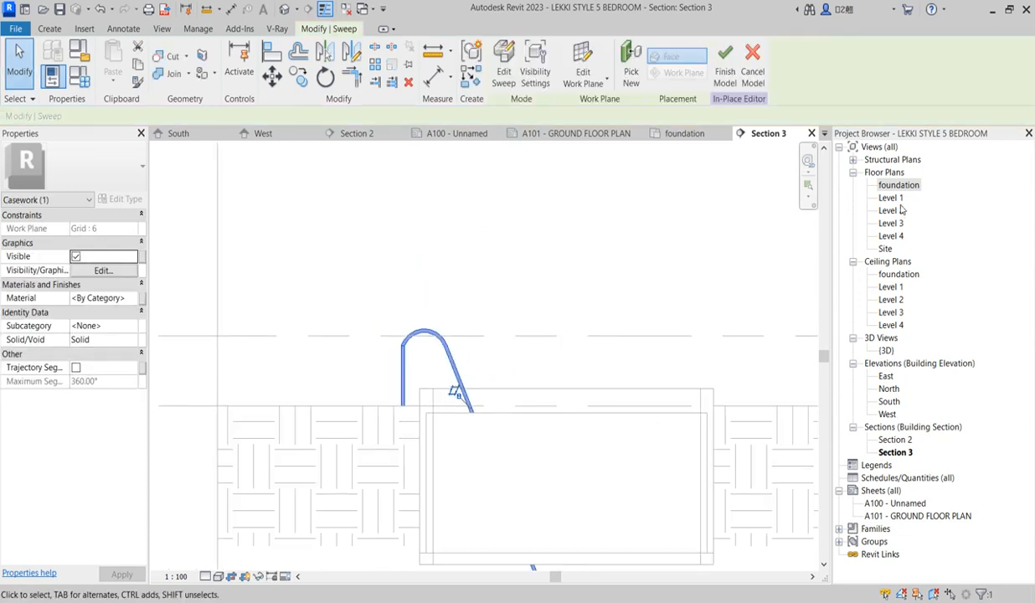
- Check the reshaped sweep in 3D and copy it 800 horizontally along the pool edge in the foundation plan
{"action": "double_click", "coordinate": [886, 351]}
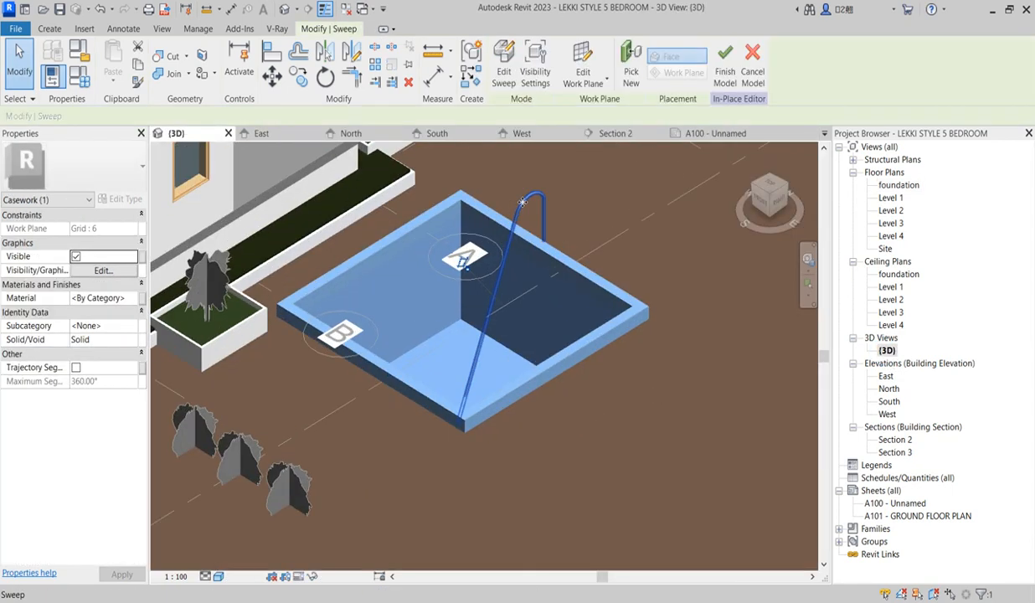
{"action": "scroll", "coordinate": [523, 202], "scroll_direction": "up", "scroll_amount": 3}
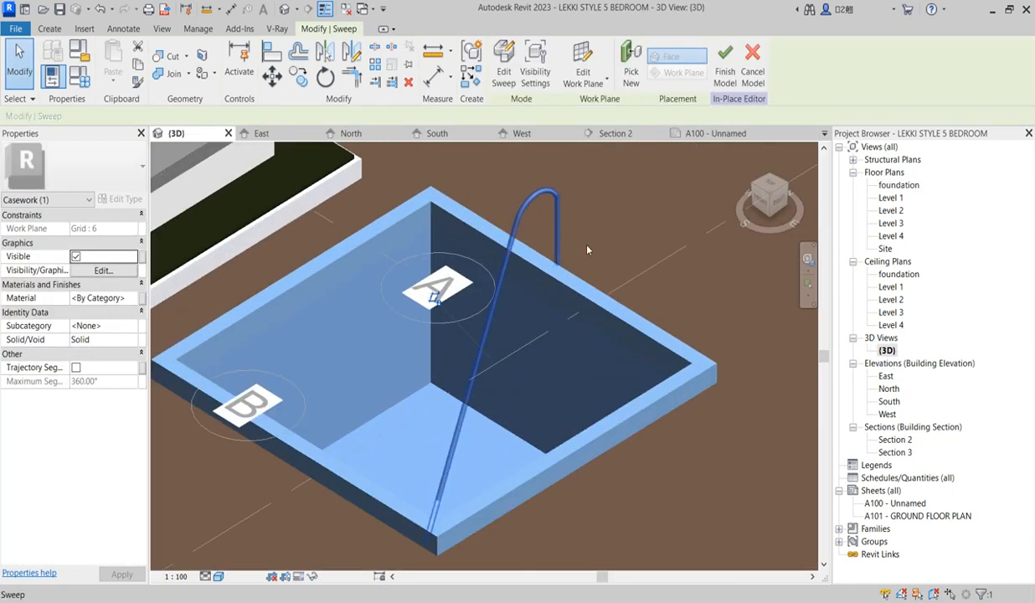
{"action": "double_click", "coordinate": [895, 186]}
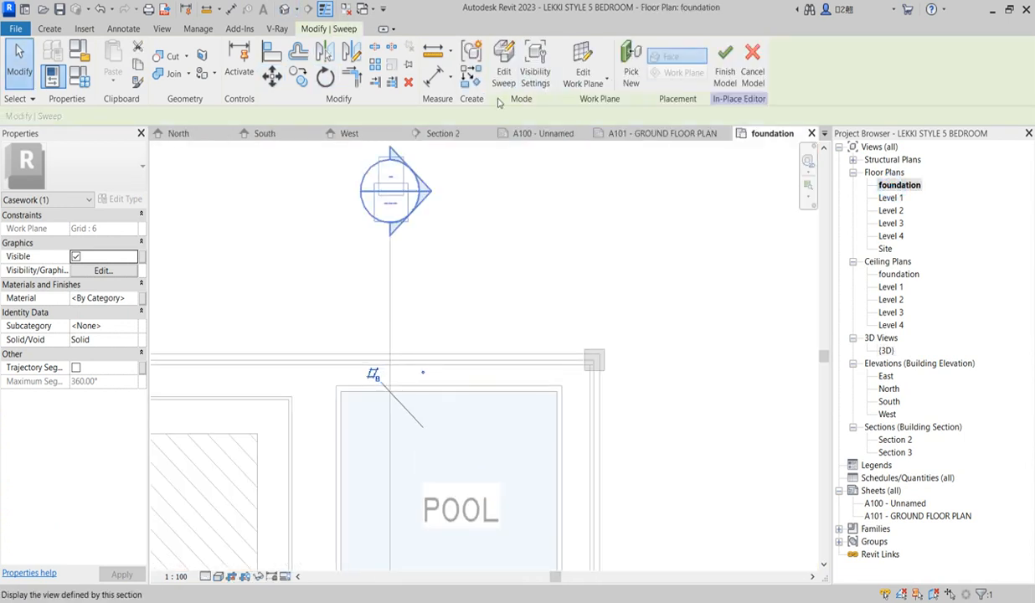
{"action": "left_click", "coordinate": [297, 78]}
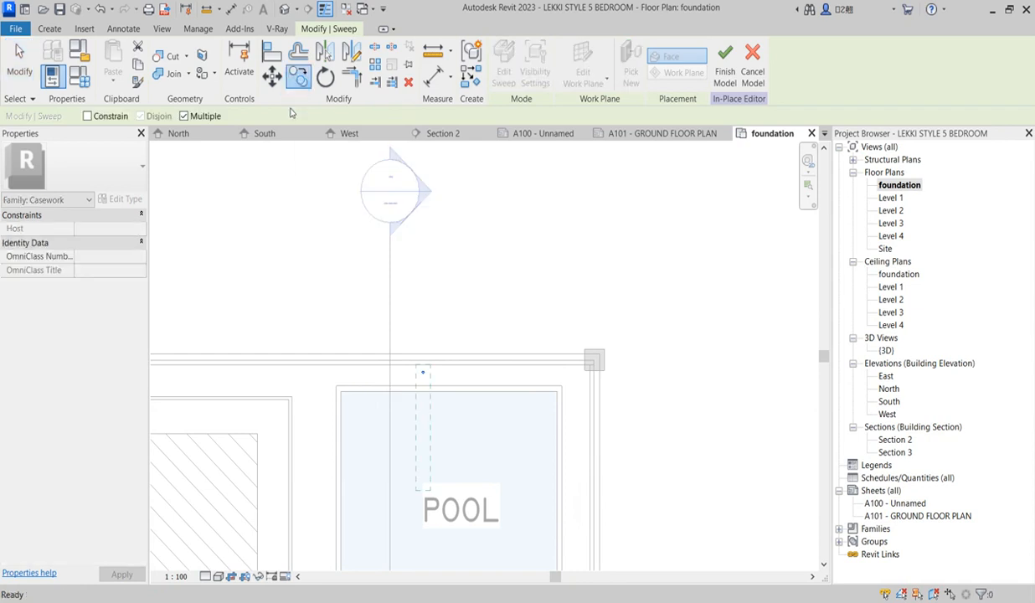
{"action": "scroll", "coordinate": [421, 368], "scroll_direction": "up", "scroll_amount": 2}
{"action": "left_click", "coordinate": [427, 382]}
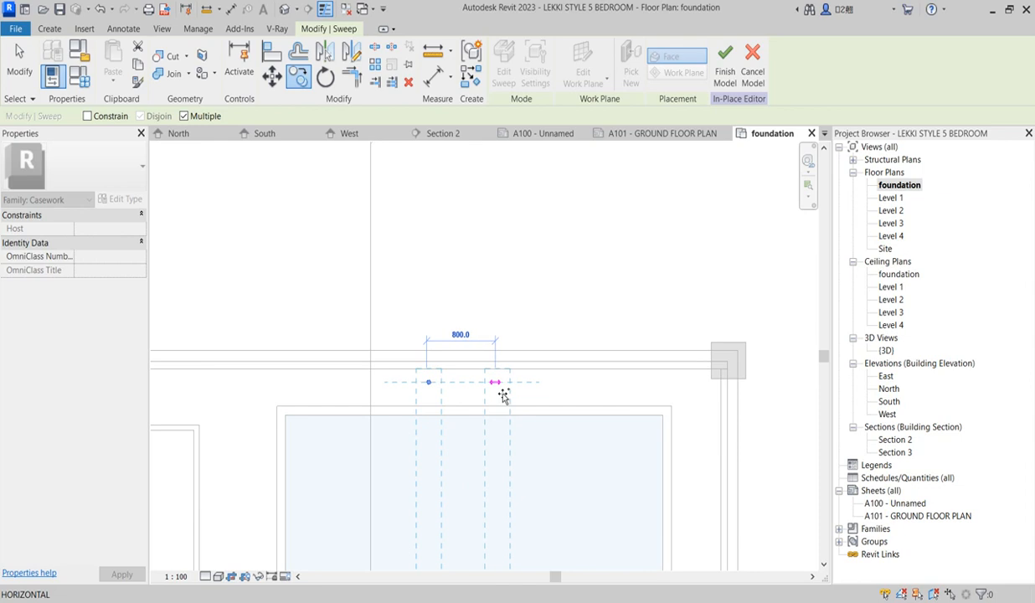
{"action": "left_click", "coordinate": [502, 394]}
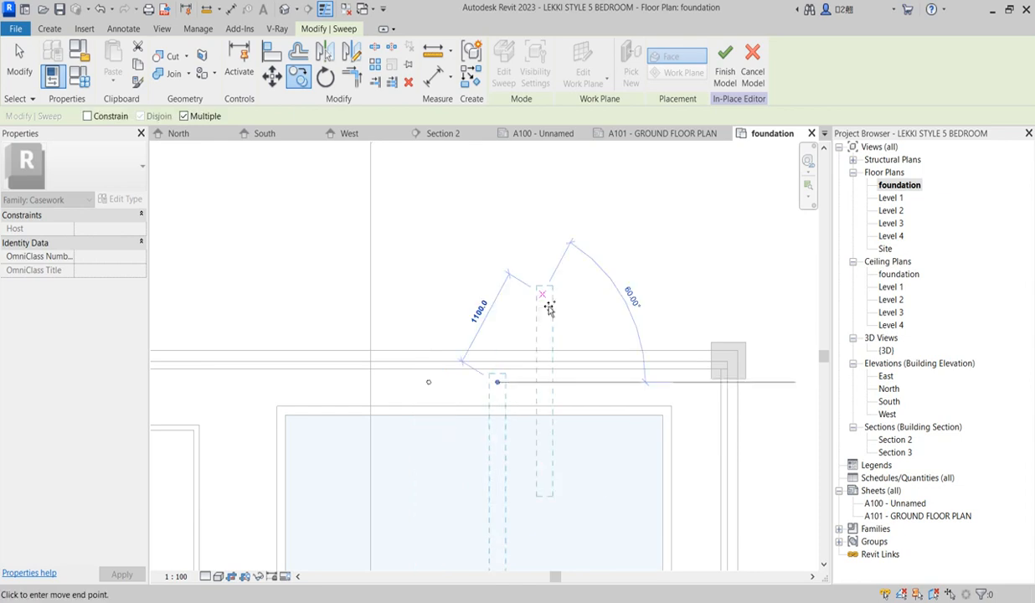
{"action": "key", "text": "Escape"}
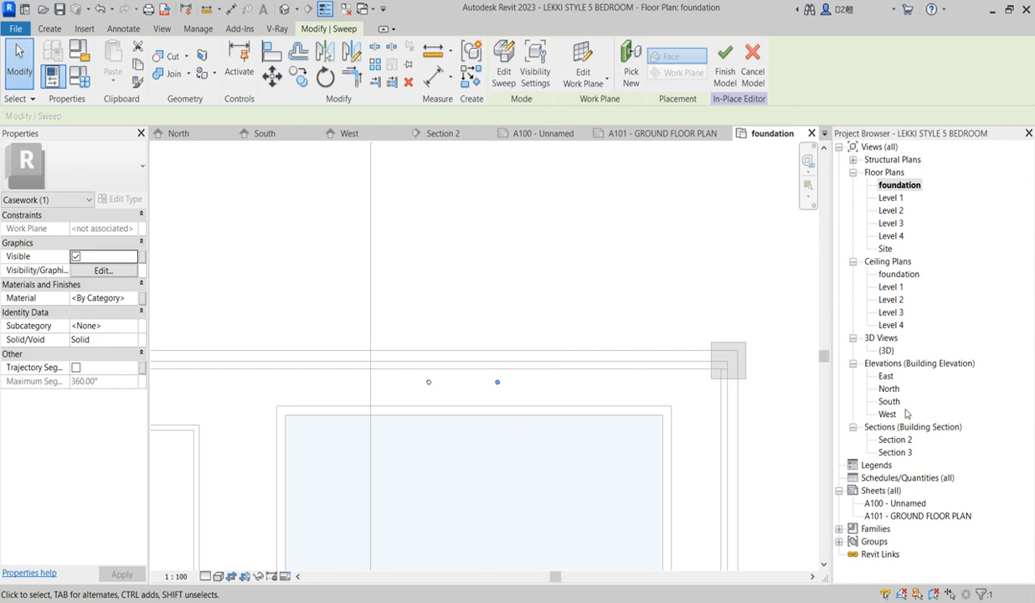
- Start an extrusion in the Section 3 view with Grid : 6 as its work plane
{"action": "double_click", "coordinate": [895, 453]}
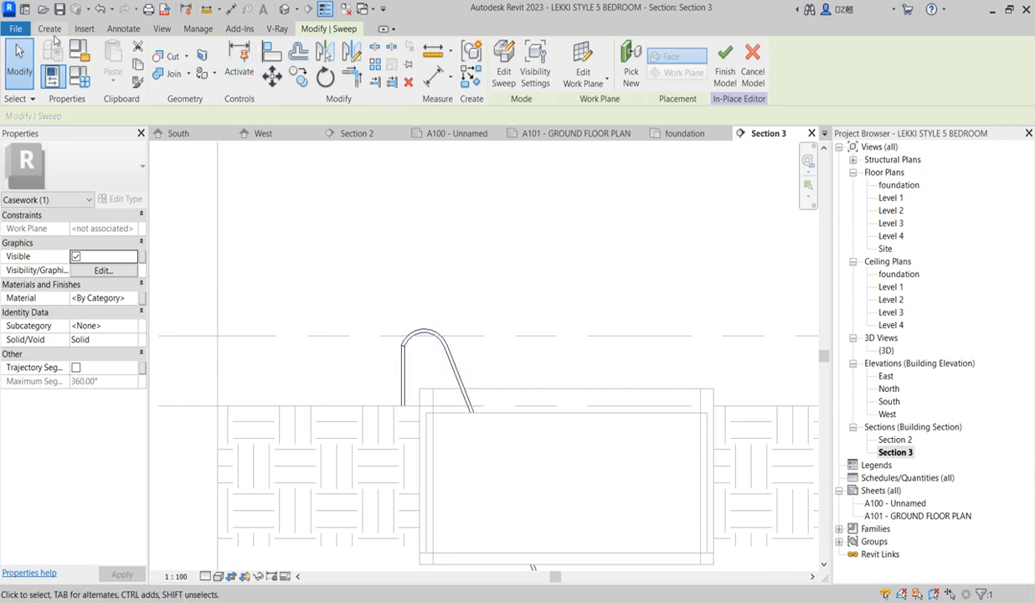
{"action": "left_click", "coordinate": [49, 29]}
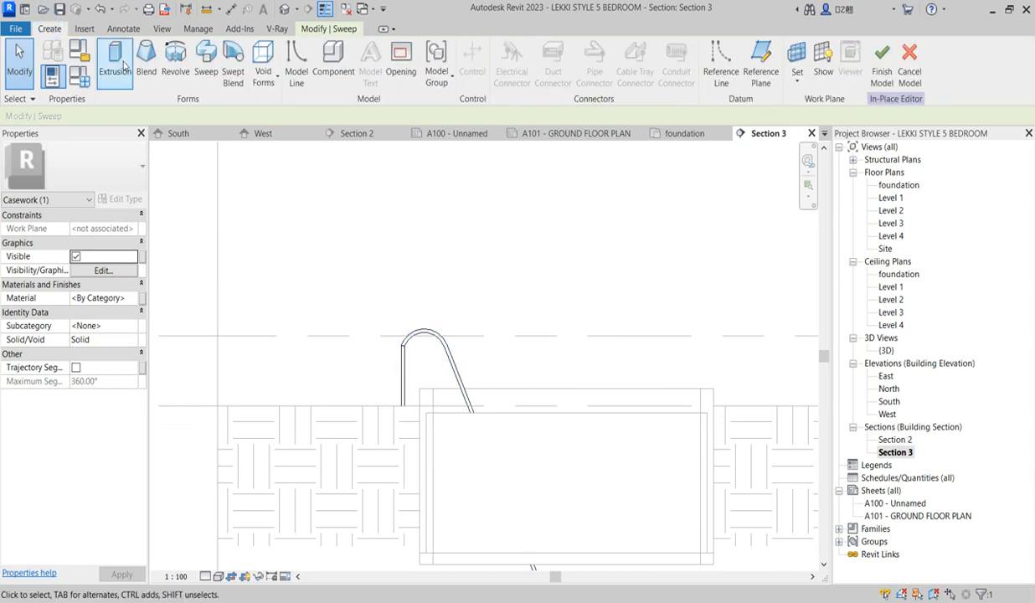
{"action": "left_click", "coordinate": [114, 61]}
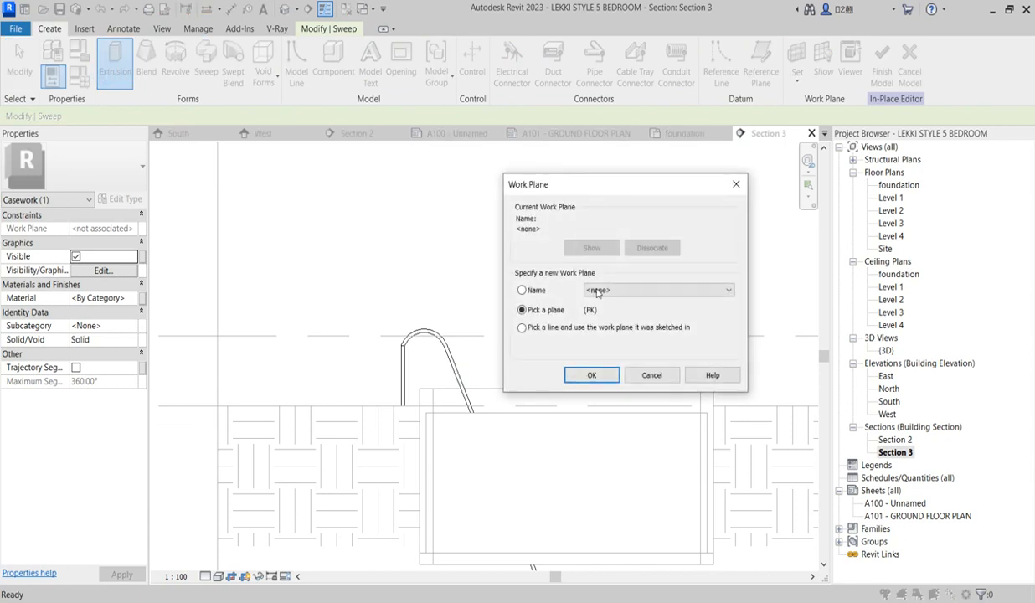
{"action": "left_click", "coordinate": [730, 289]}
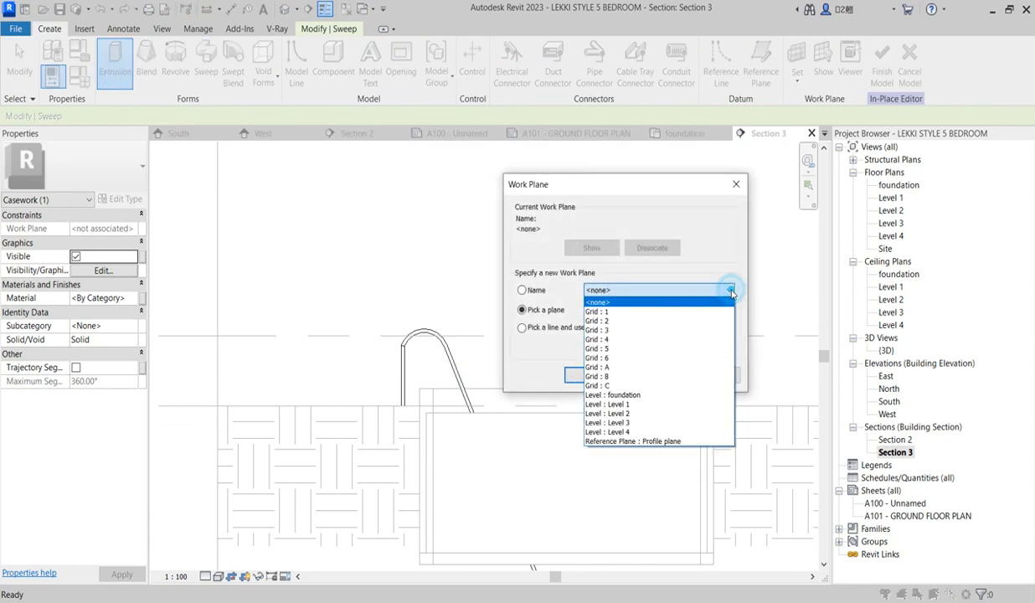
{"action": "left_click", "coordinate": [612, 357]}
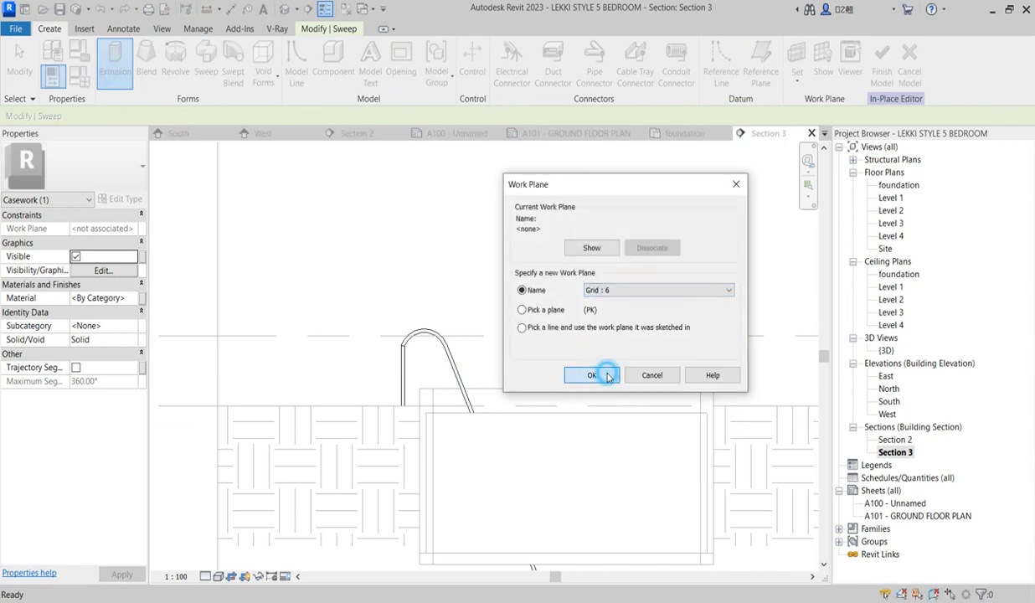
{"action": "left_click", "coordinate": [592, 375]}
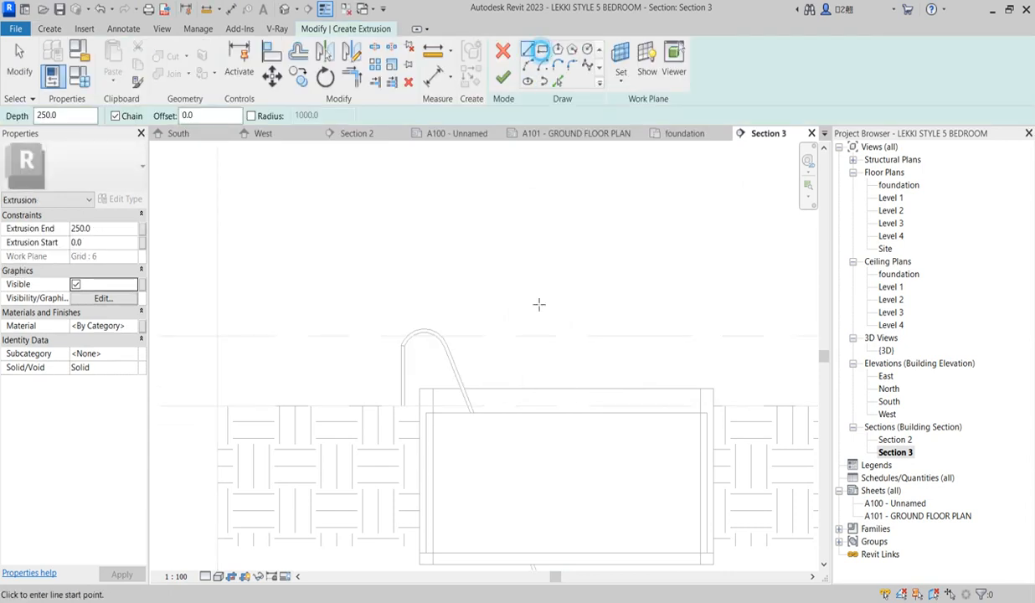
- Sketch a flat rectangle about 360 by 40 just below the lower end of the slanted sweep leg
{"action": "scroll", "coordinate": [476, 437], "scroll_direction": "up", "scroll_amount": 5}
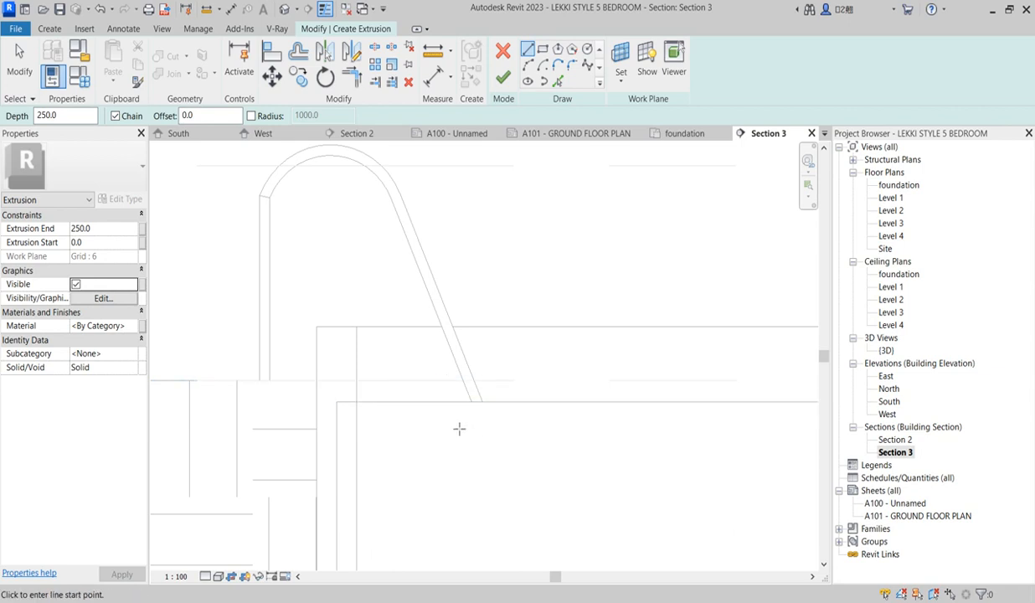
{"action": "left_click", "coordinate": [453, 421]}
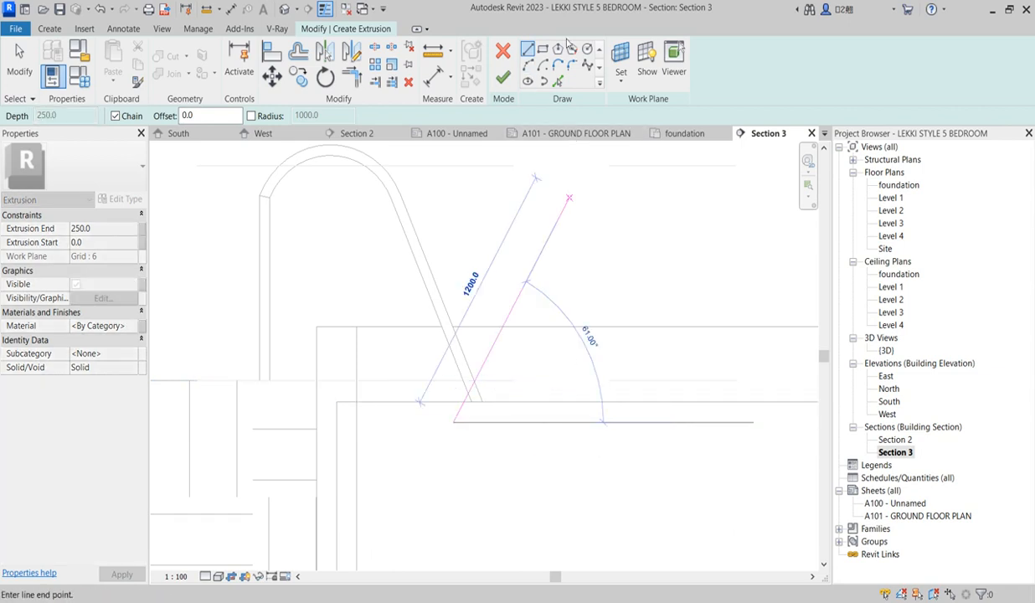
{"action": "left_click", "coordinate": [542, 49]}
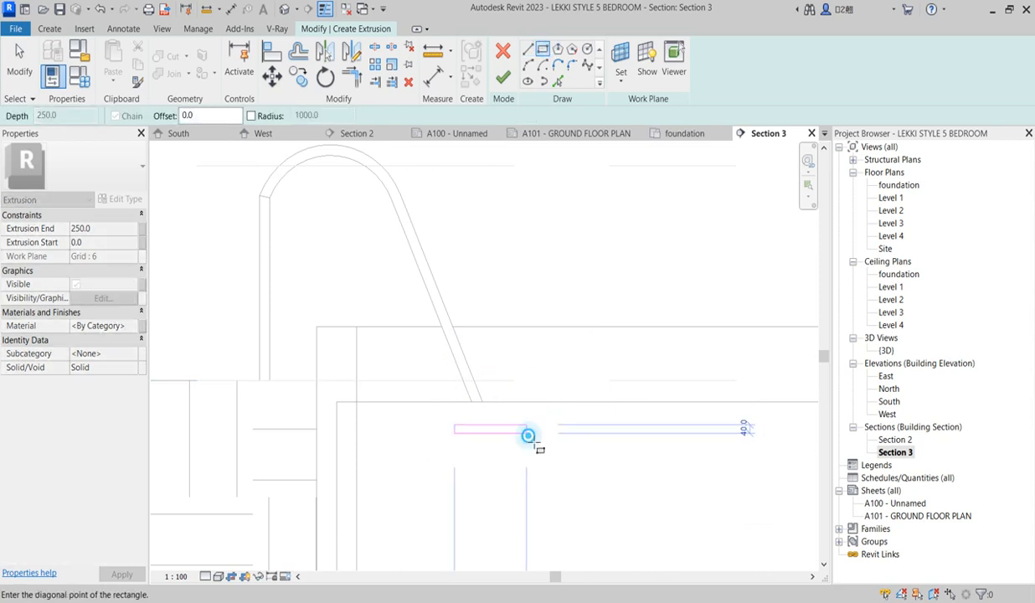
{"action": "left_click", "coordinate": [527, 433]}
{"action": "key", "text": "Escape"}
{"action": "key", "text": "Escape"}
{"action": "scroll", "coordinate": [550, 437], "scroll_direction": "up", "scroll_amount": 2}
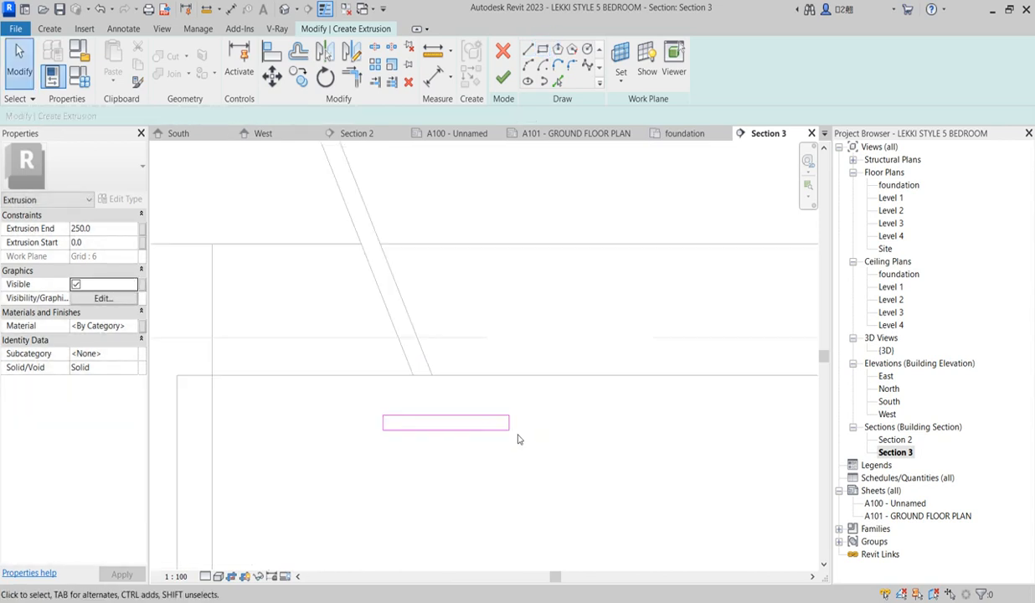
- Set the rectangle's horizontal length to 200
{"action": "left_click", "coordinate": [509, 424]}
{"action": "left_click", "coordinate": [446, 375]}
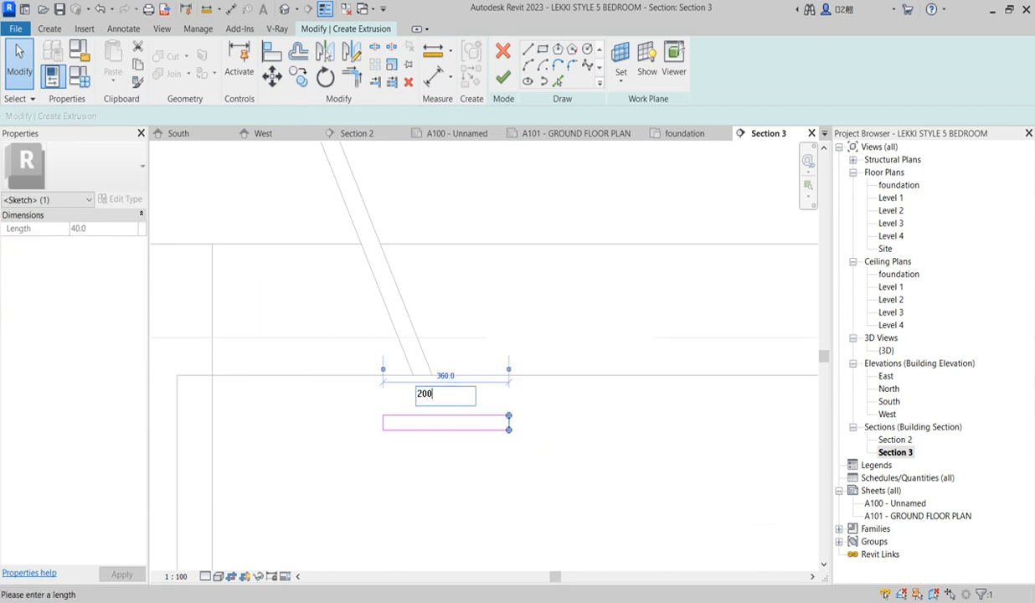
{"action": "left_click", "coordinate": [497, 331]}
- Copy the flat tread rectangle about 300 diagonally down, following the slope of the slanted rail
{"action": "left_click", "coordinate": [341, 409]}
{"action": "left_click_drag", "start_coordinate": [342, 407], "coordinate": [539, 478]}
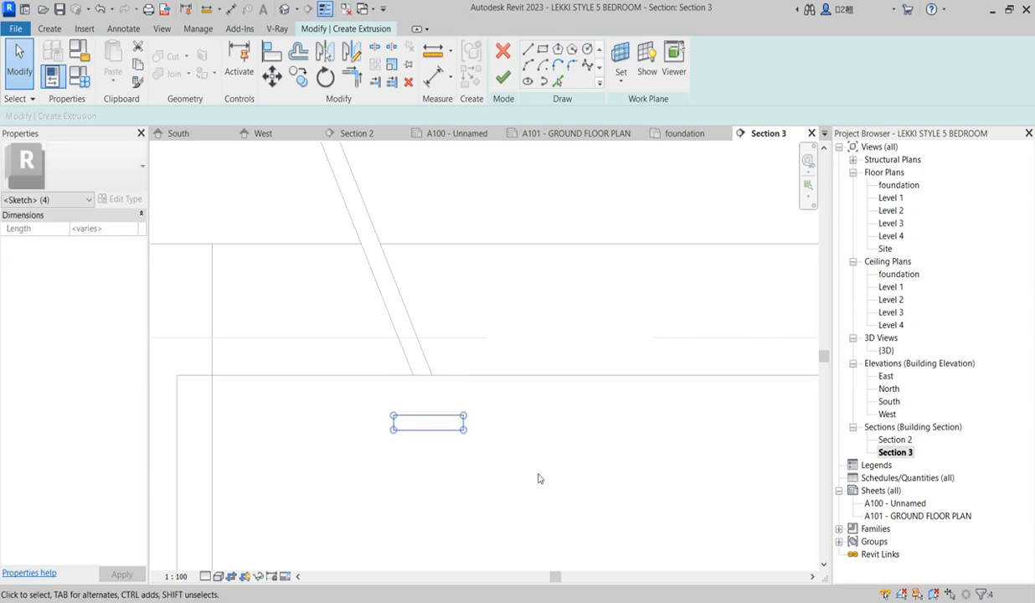
{"action": "scroll", "coordinate": [471, 291], "scroll_direction": "down", "scroll_amount": 5}
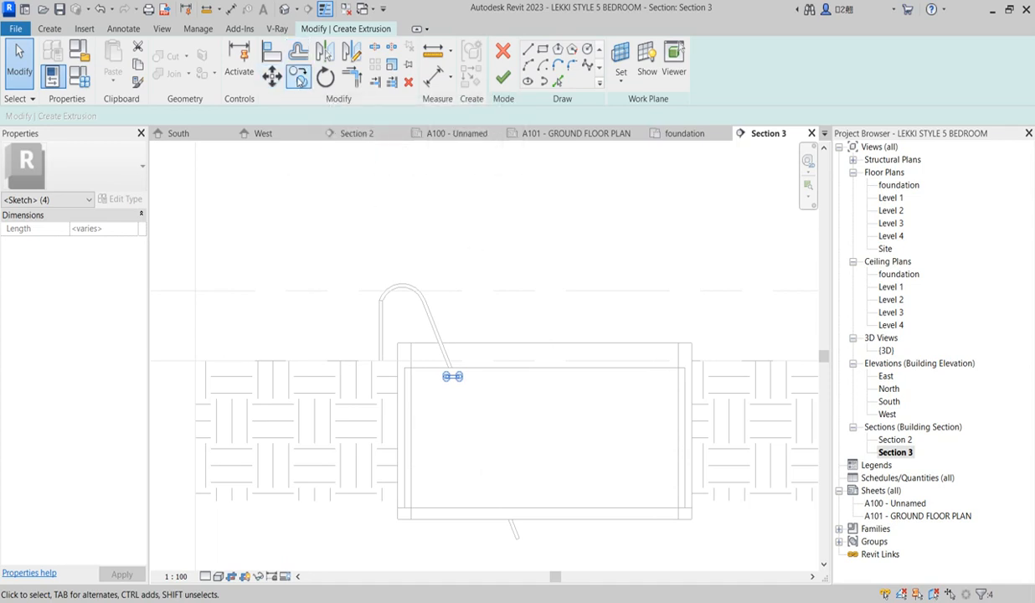
{"action": "left_click", "coordinate": [298, 77]}
{"action": "scroll", "coordinate": [431, 335], "scroll_direction": "up", "scroll_amount": 2}
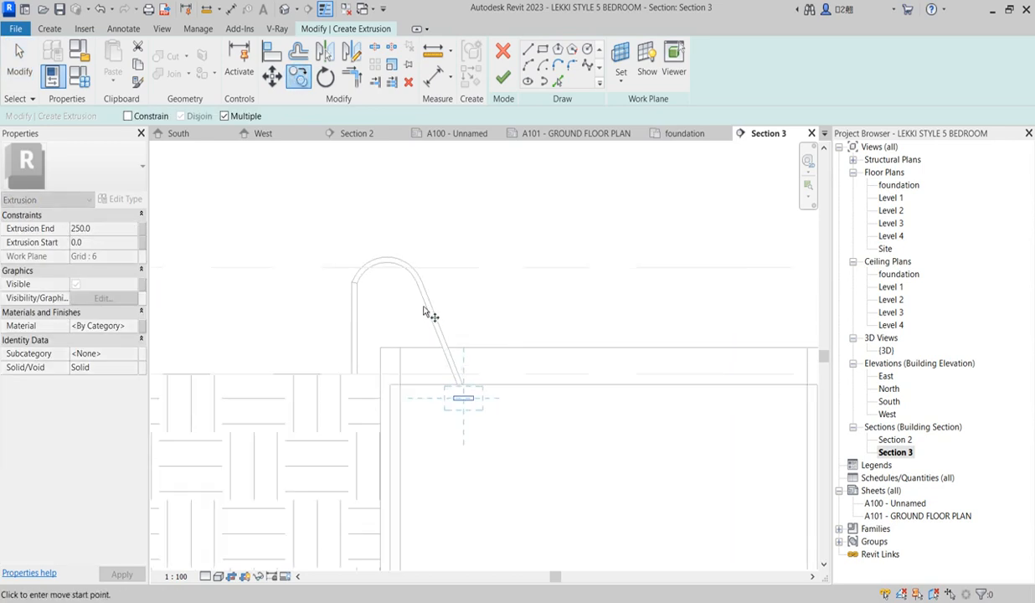
{"action": "left_click", "coordinate": [420, 293]}
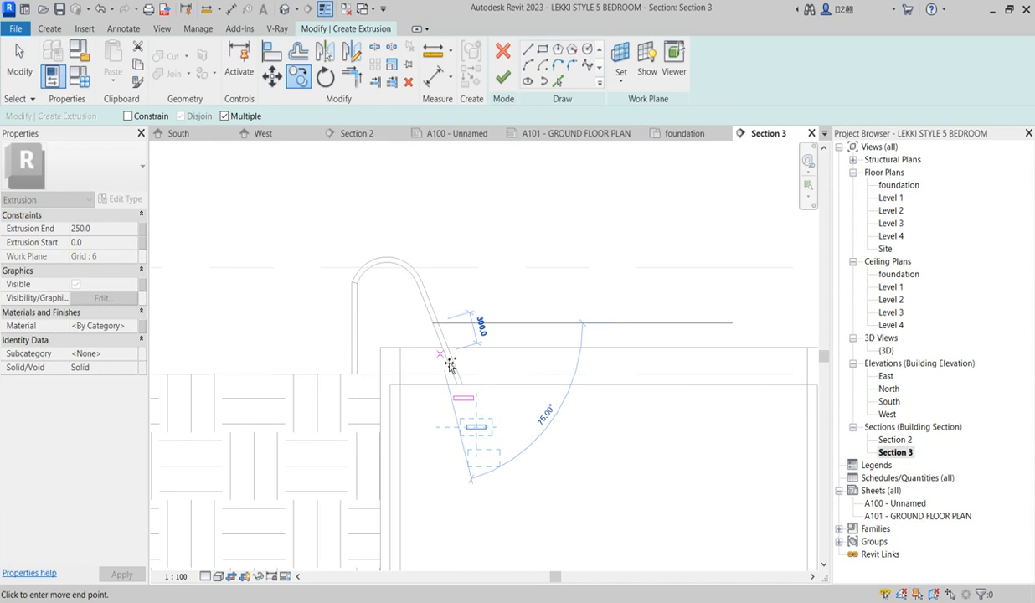
{"action": "scroll", "coordinate": [451, 362], "scroll_direction": "up", "scroll_amount": 2}
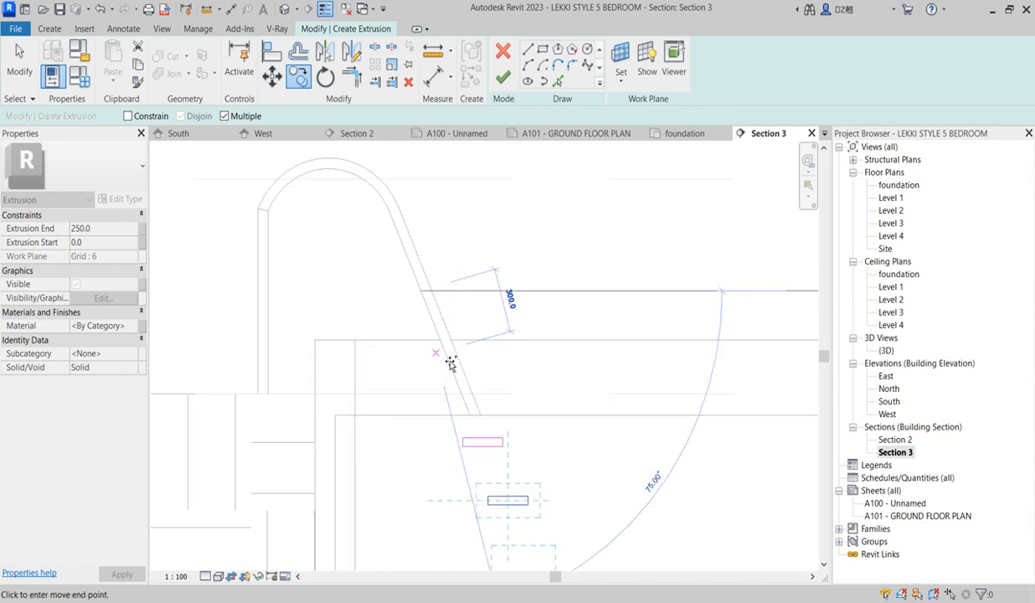
{"action": "left_click", "coordinate": [446, 360]}
{"action": "scroll", "coordinate": [452, 415], "scroll_direction": "down", "scroll_amount": 2}
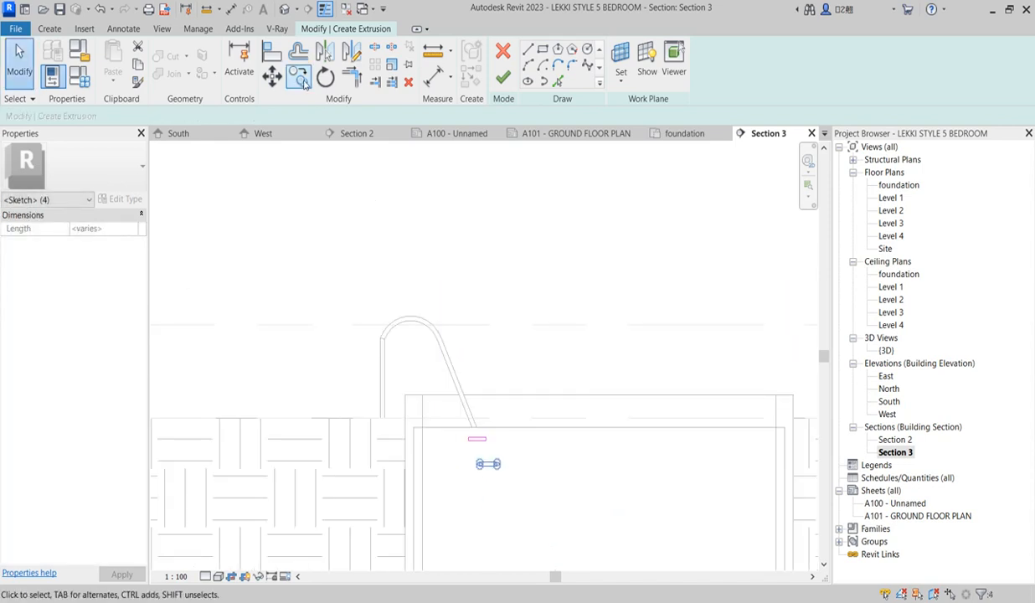
- Copy the tread rectangle repeatedly at the same diagonal spacing until eight profiles descend to the pool floor
{"action": "left_click", "coordinate": [302, 82]}
{"action": "scroll", "coordinate": [479, 445], "scroll_direction": "up", "scroll_amount": 2}
{"action": "left_click", "coordinate": [461, 430]}
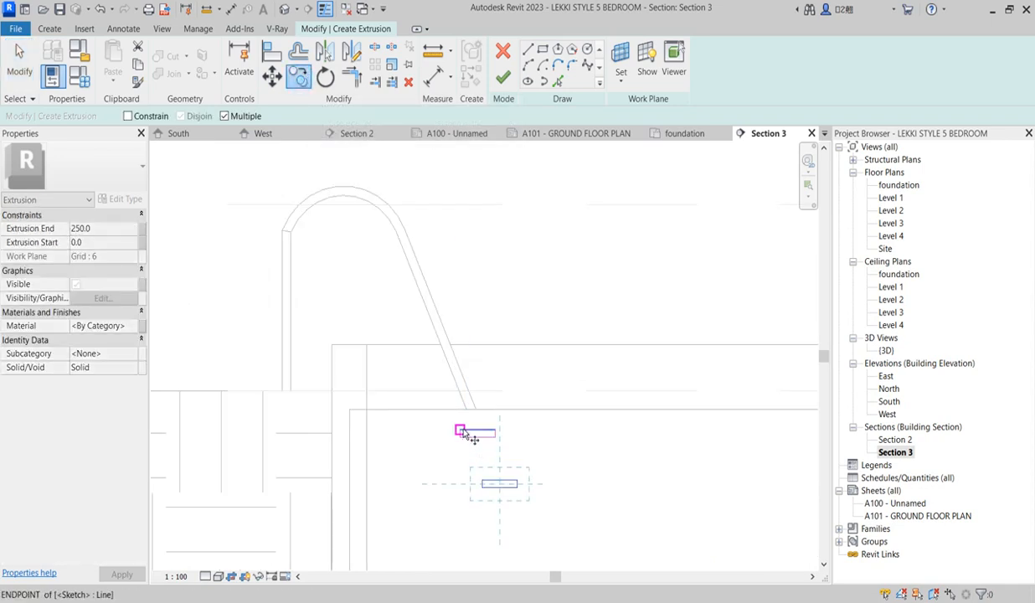
{"action": "left_click", "coordinate": [485, 483]}
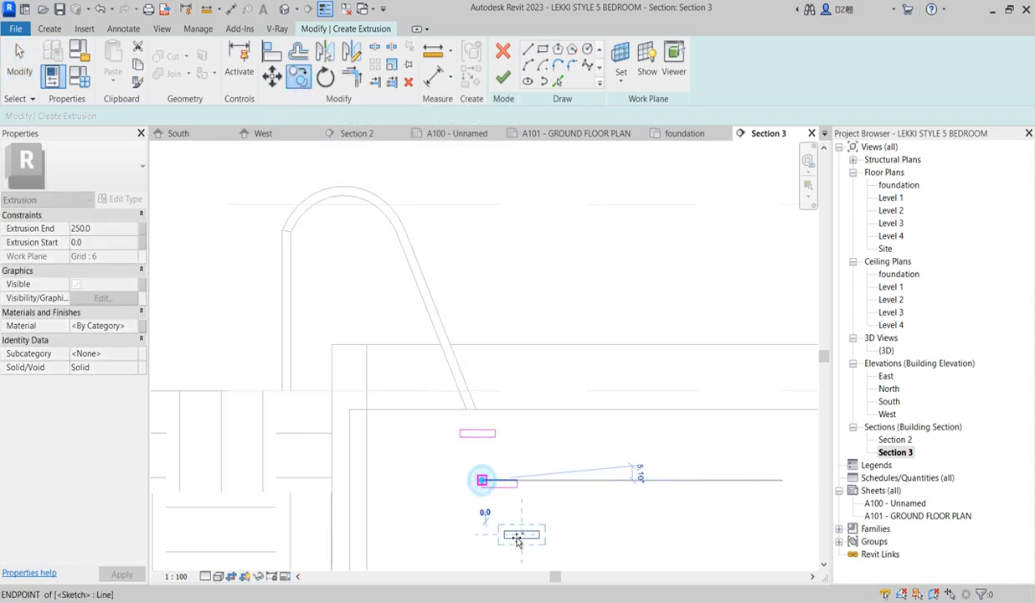
{"action": "left_click", "coordinate": [510, 534]}
{"action": "scroll", "coordinate": [463, 381], "scroll_direction": "down", "scroll_amount": 3}
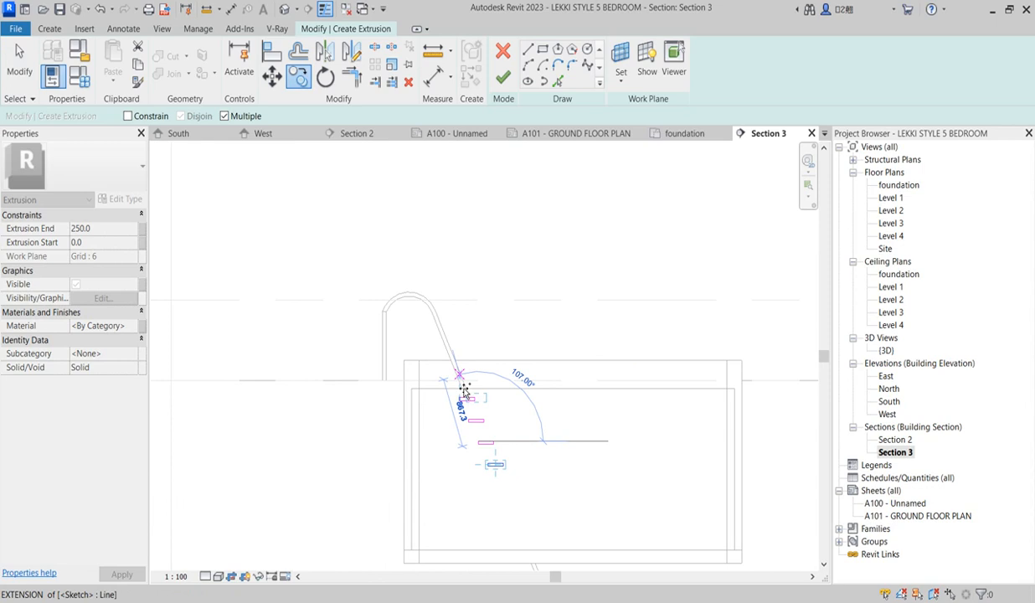
{"action": "scroll", "coordinate": [482, 455], "scroll_direction": "up", "scroll_amount": 3}
{"action": "left_click", "coordinate": [503, 476]}
{"action": "left_click", "coordinate": [524, 517]}
{"action": "scroll", "coordinate": [524, 517], "scroll_direction": "down", "scroll_amount": 2}
{"action": "scroll", "coordinate": [524, 524], "scroll_direction": "up", "scroll_amount": 2}
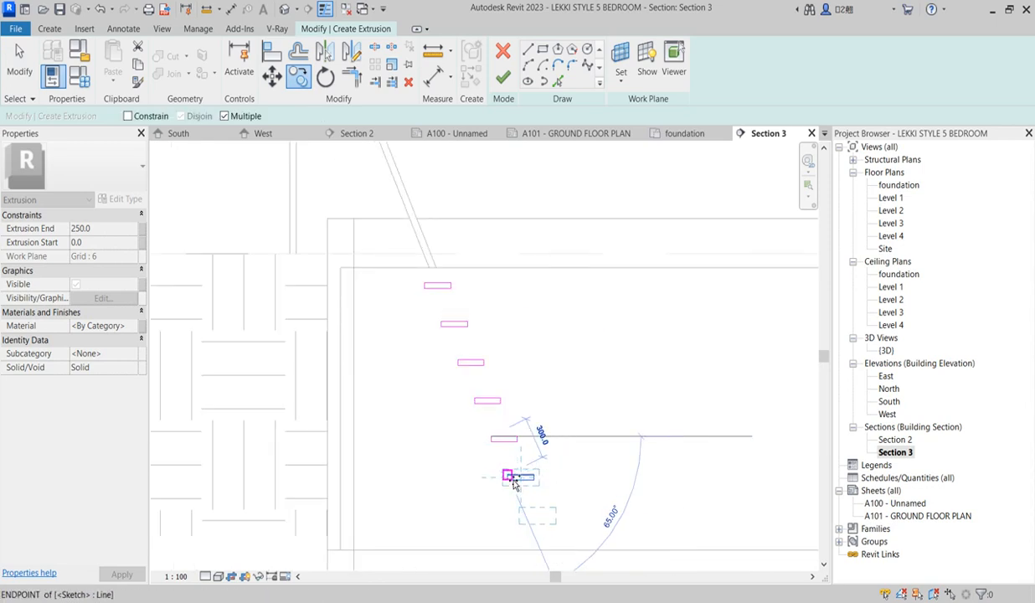
{"action": "left_click", "coordinate": [509, 477]}
{"action": "scroll", "coordinate": [540, 431], "scroll_direction": "down", "scroll_amount": 3}
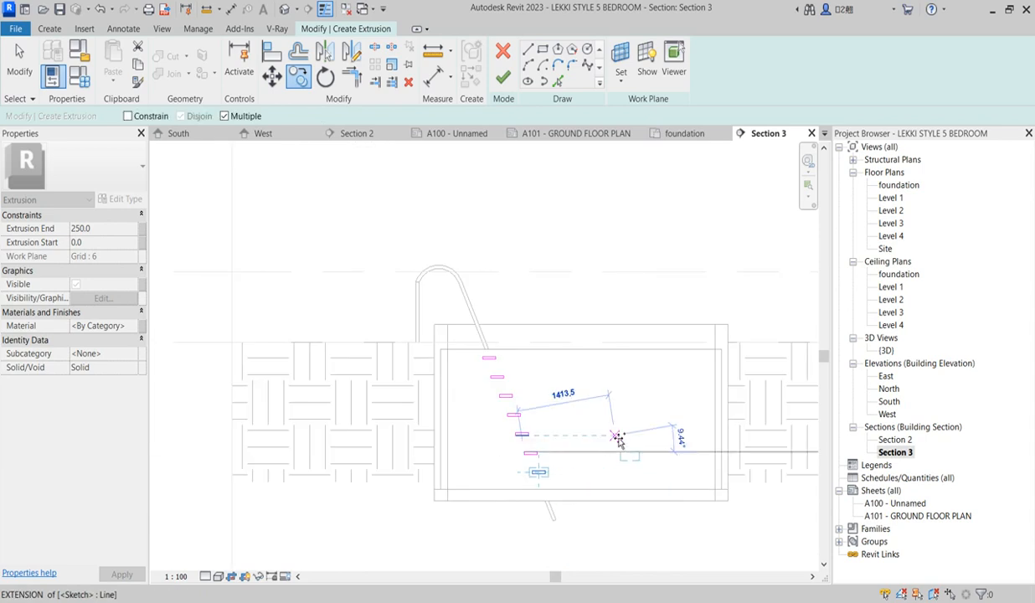
{"action": "scroll", "coordinate": [536, 476], "scroll_direction": "up", "scroll_amount": 4}
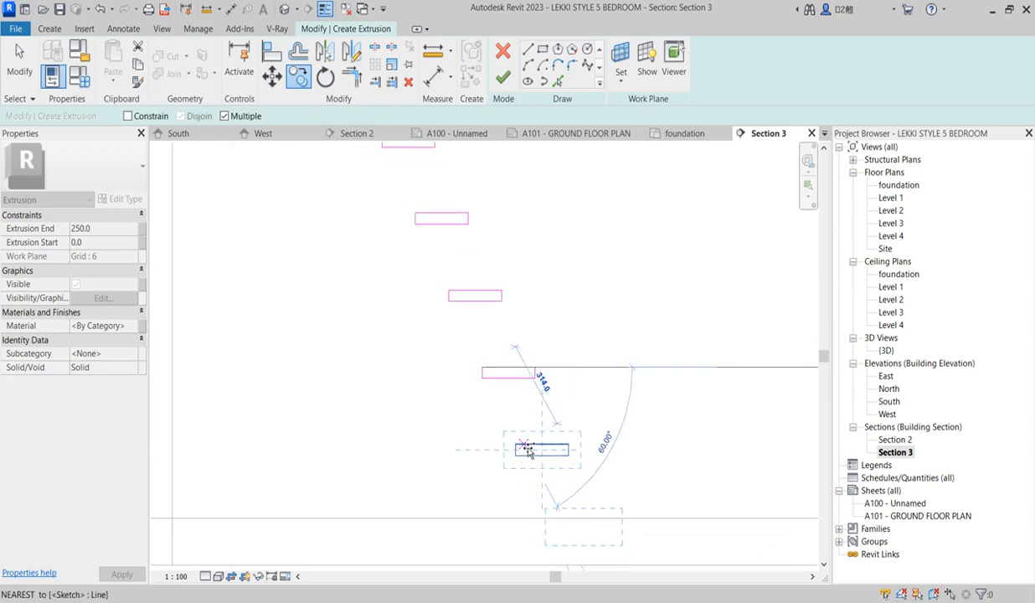
{"action": "left_click", "coordinate": [520, 448]}
- Finish the extrusion sketch of the tread profiles and open the 3D view
{"action": "scroll", "coordinate": [567, 396], "scroll_direction": "down", "scroll_amount": 3}
{"action": "scroll", "coordinate": [567, 396], "scroll_direction": "down", "scroll_amount": 2}
{"action": "left_click", "coordinate": [502, 77]}
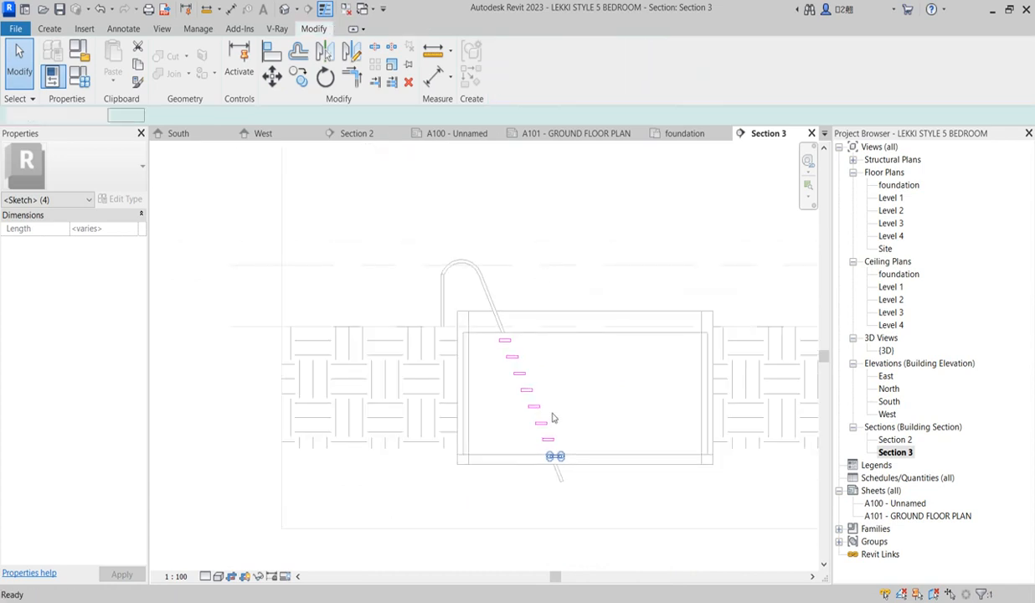
{"action": "double_click", "coordinate": [881, 350]}
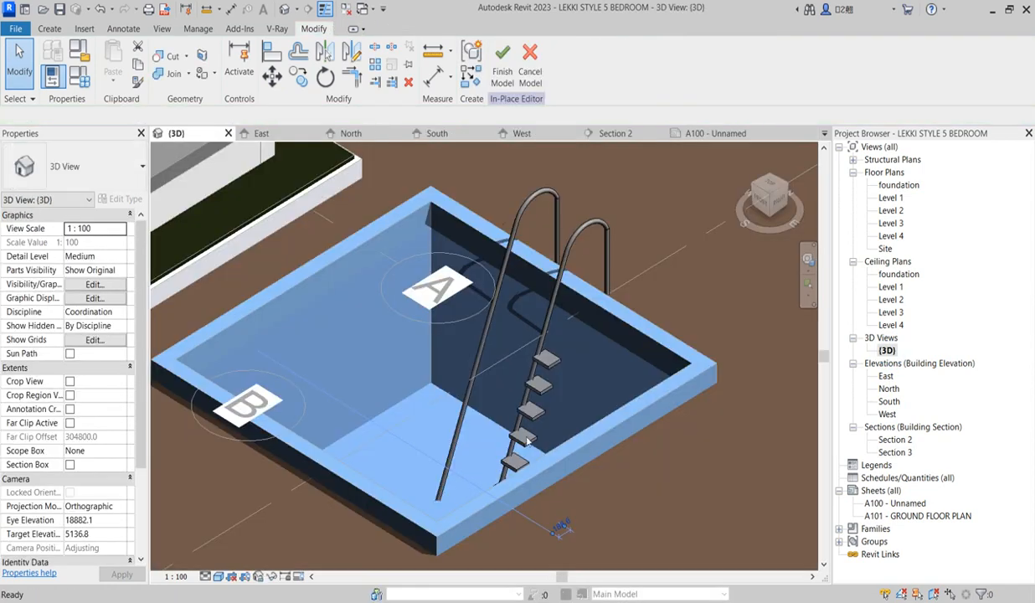
- Try to stretch the tread extrusion towards the opposite rail with its shape handles in 3D
{"action": "left_click", "coordinate": [529, 362]}
{"action": "scroll", "coordinate": [540, 365], "scroll_direction": "up", "scroll_amount": 3}
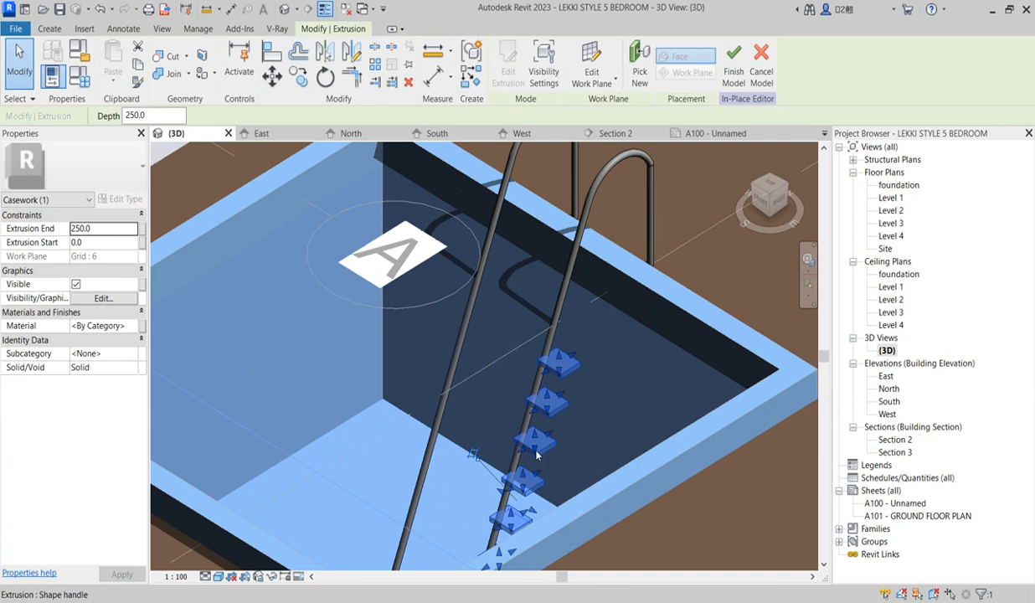
{"action": "mouse_move", "coordinate": [503, 498]}
{"action": "left_mouse_down"}
{"action": "mouse_move", "coordinate": [474, 479]}
{"action": "mouse_move", "coordinate": [483, 467]}
{"action": "mouse_move", "coordinate": [498, 502]}
{"action": "left_mouse_up"}
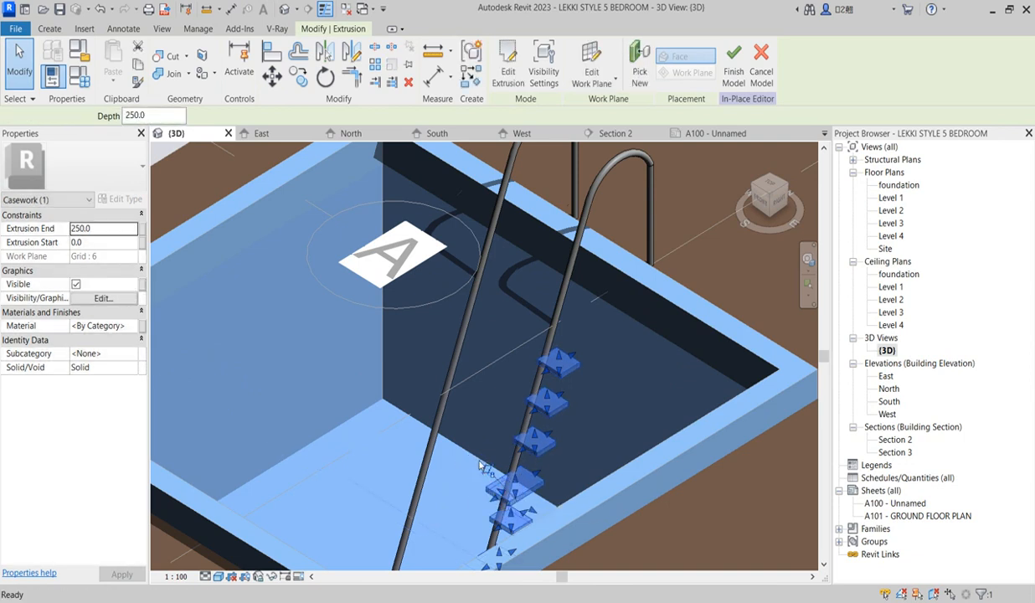
{"action": "left_click", "coordinate": [503, 514]}
{"action": "scroll", "coordinate": [515, 498], "scroll_direction": "up", "scroll_amount": 4}
{"action": "left_click", "coordinate": [530, 493]}
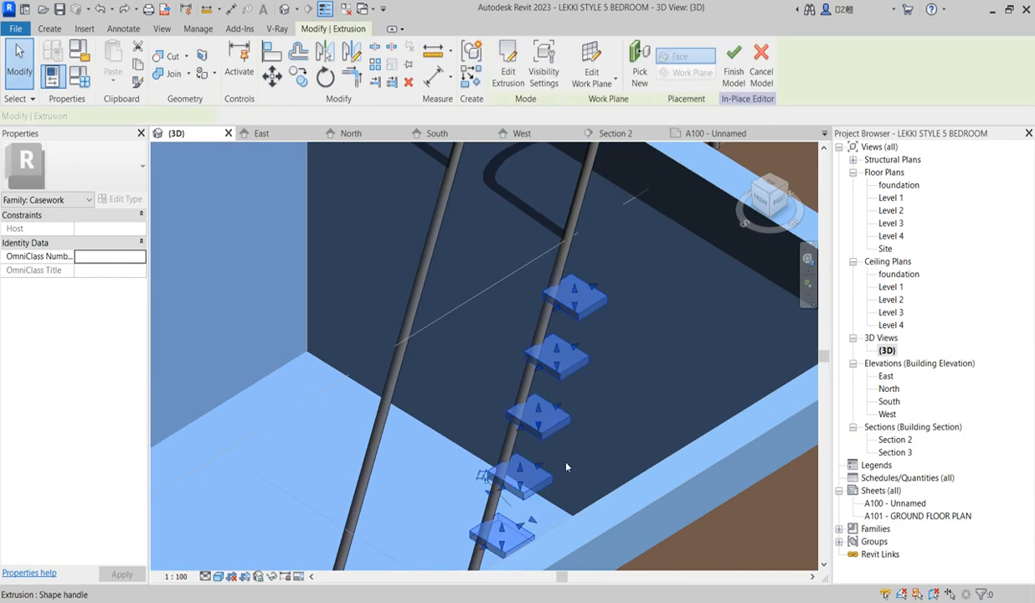
{"action": "scroll", "coordinate": [515, 502], "scroll_direction": "down", "scroll_amount": 4}
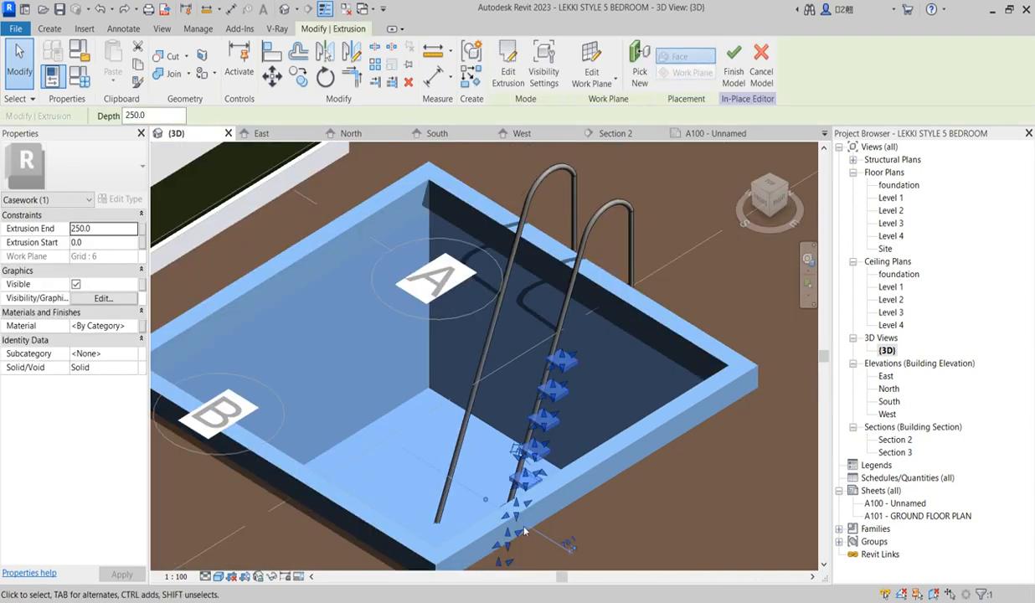
- Look at the tread extrusion in the foundation and Level 1 plans and return to the 3D view
{"action": "left_click", "coordinate": [891, 198]}
{"action": "double_click", "coordinate": [895, 186]}
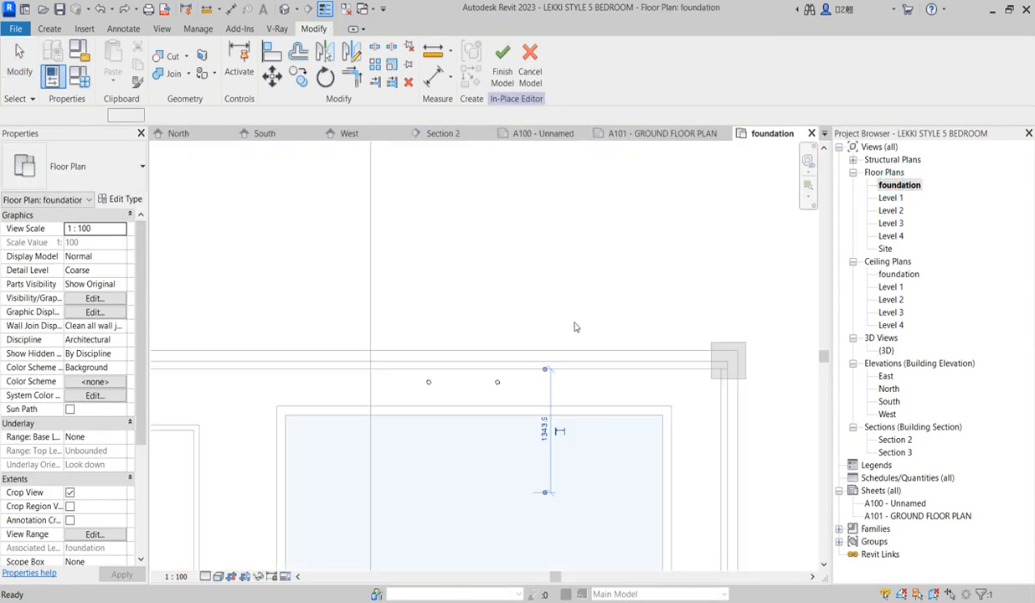
{"action": "left_click", "coordinate": [516, 438]}
{"action": "scroll", "coordinate": [550, 375], "scroll_direction": "down", "scroll_amount": 3}
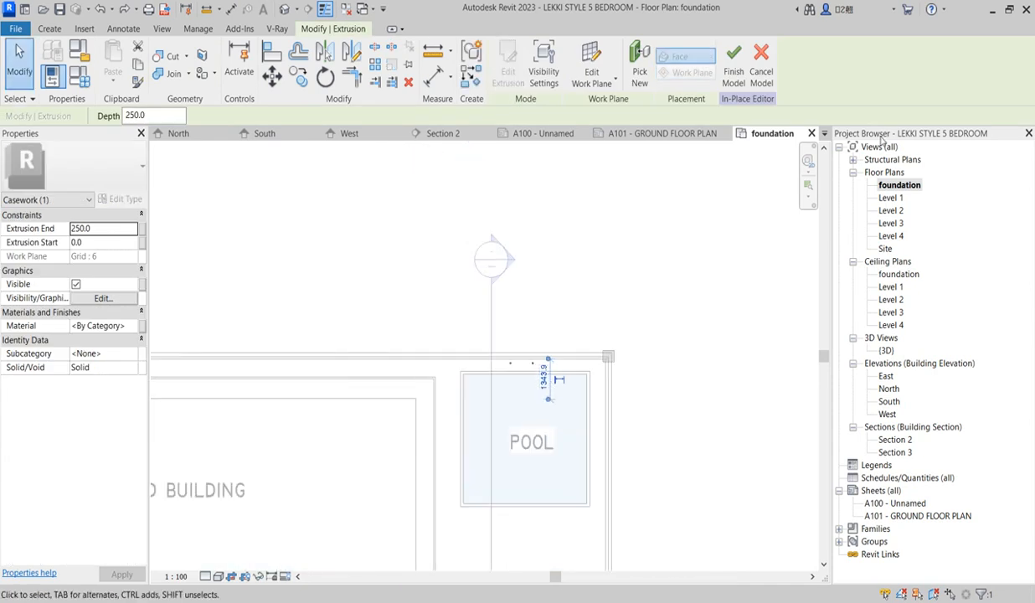
{"action": "double_click", "coordinate": [891, 198]}
{"action": "double_click", "coordinate": [886, 350]}
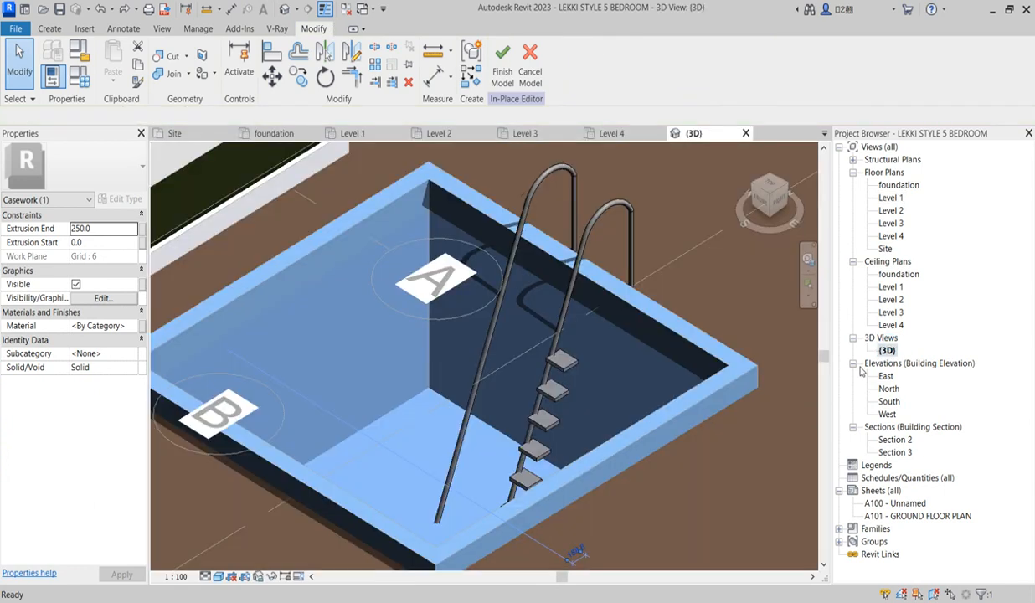
- Stretch the treads across to the far rail, to an extrusion start of about -895
{"action": "scroll", "coordinate": [603, 362], "scroll_direction": "up", "scroll_amount": 3}
{"action": "scroll", "coordinate": [502, 465], "scroll_direction": "up", "scroll_amount": 3}
{"action": "left_click_drag", "start_coordinate": [494, 462], "coordinate": [340, 354]}
{"action": "scroll", "coordinate": [523, 367], "scroll_direction": "down", "scroll_amount": 3}
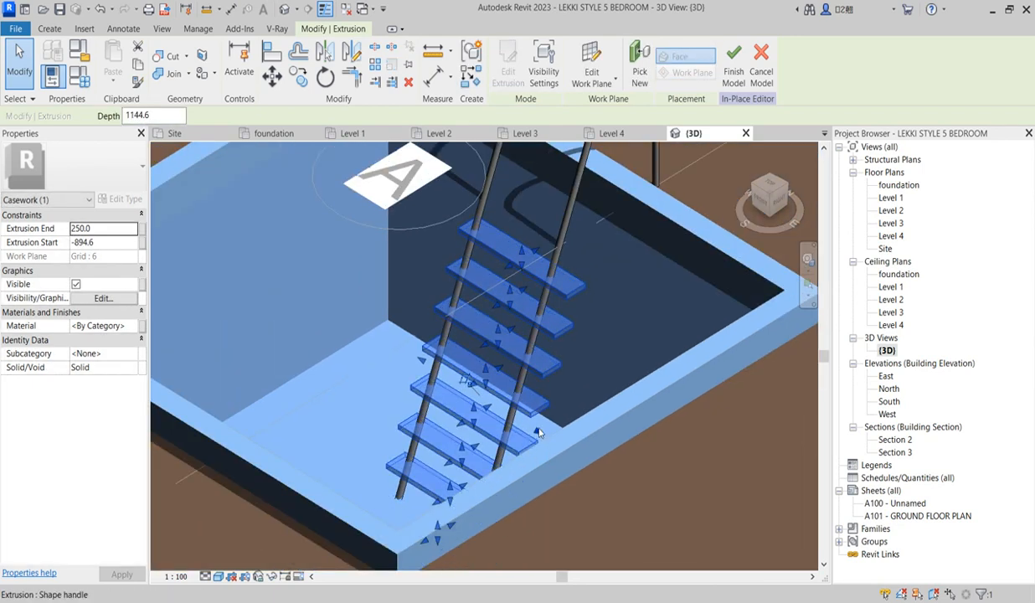
- Pull the treads' overhanging end back to the near rail at extrusion end 0 and adjust their far end
{"action": "left_click_drag", "start_coordinate": [542, 437], "coordinate": [506, 417]}
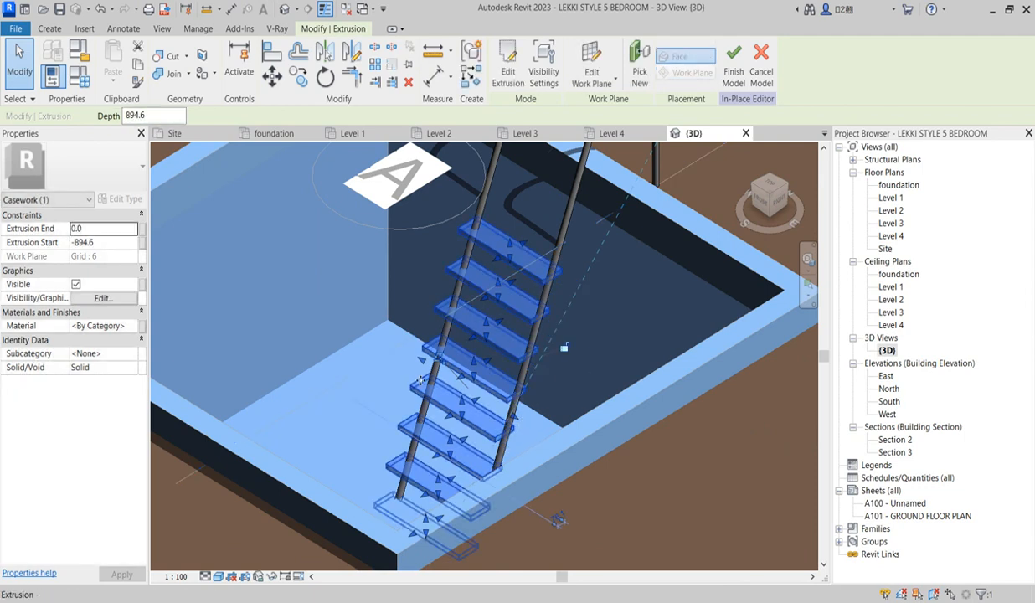
{"action": "scroll", "coordinate": [432, 356], "scroll_direction": "up", "scroll_amount": 2}
{"action": "left_click_drag", "start_coordinate": [430, 356], "coordinate": [444, 383]}
{"action": "left_click", "coordinate": [667, 372]}
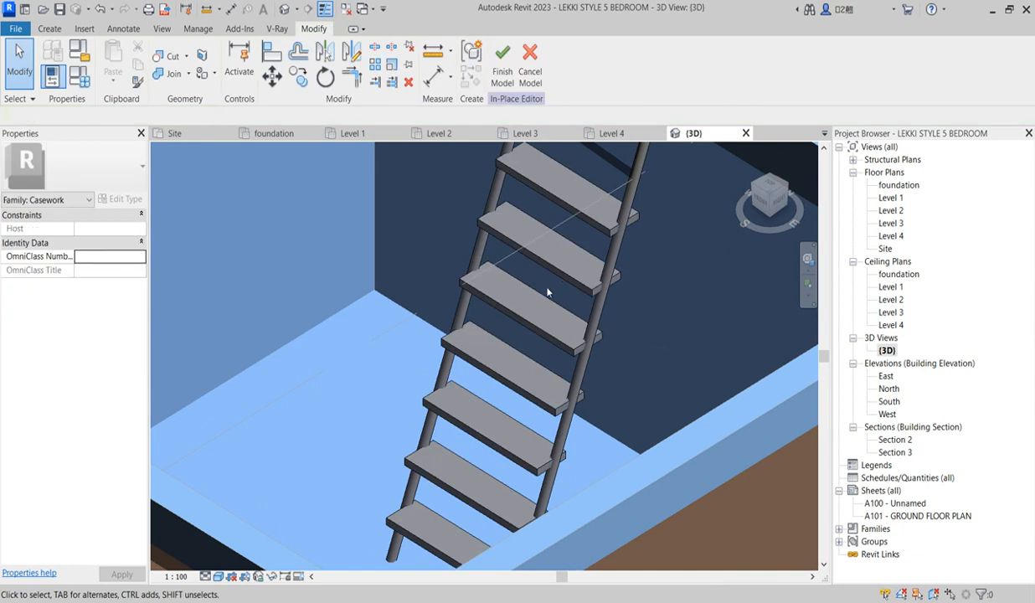
- Select both ladder rails and the treads, and duplicate Aluminium(14) as the basis for their material
{"action": "scroll", "coordinate": [552, 325], "scroll_direction": "down", "scroll_amount": 5}
{"action": "scroll", "coordinate": [536, 369], "scroll_direction": "down", "scroll_amount": 3}
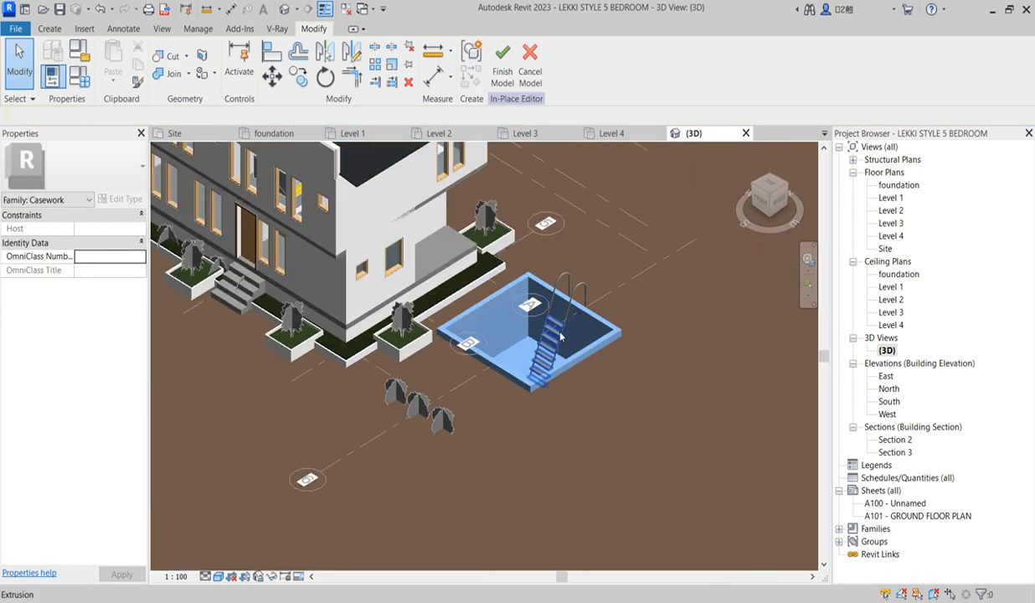
{"action": "scroll", "coordinate": [524, 276], "scroll_direction": "up", "scroll_amount": 4}
{"action": "left_click", "coordinate": [526, 156]}
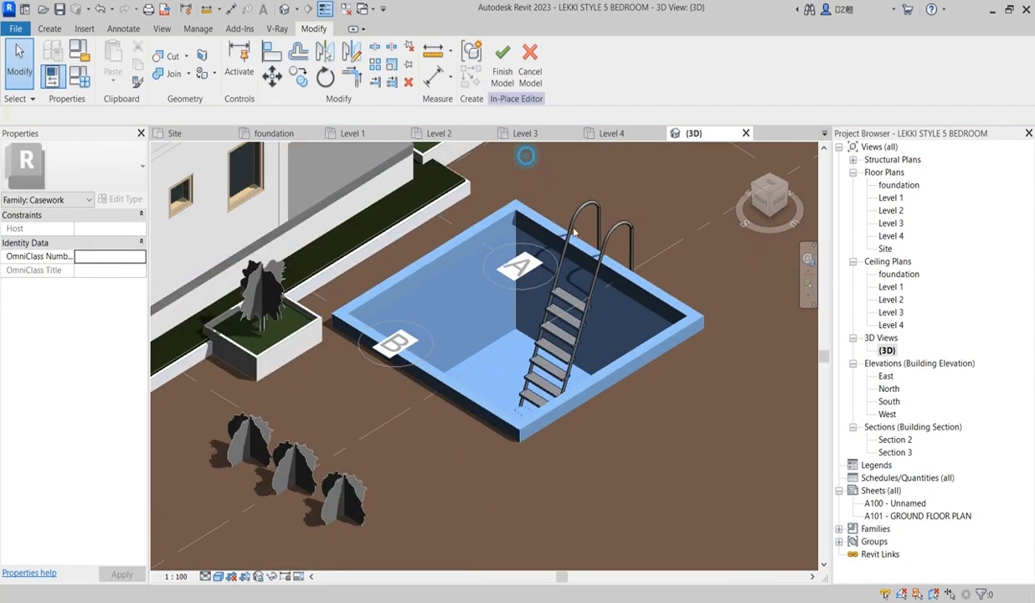
{"action": "left_click", "coordinate": [731, 503]}
{"action": "scroll", "coordinate": [458, 358], "scroll_direction": "down", "scroll_amount": 3}
{"action": "scroll", "coordinate": [459, 259], "scroll_direction": "up", "scroll_amount": 1}
{"action": "left_click_drag", "start_coordinate": [466, 250], "coordinate": [612, 494]}
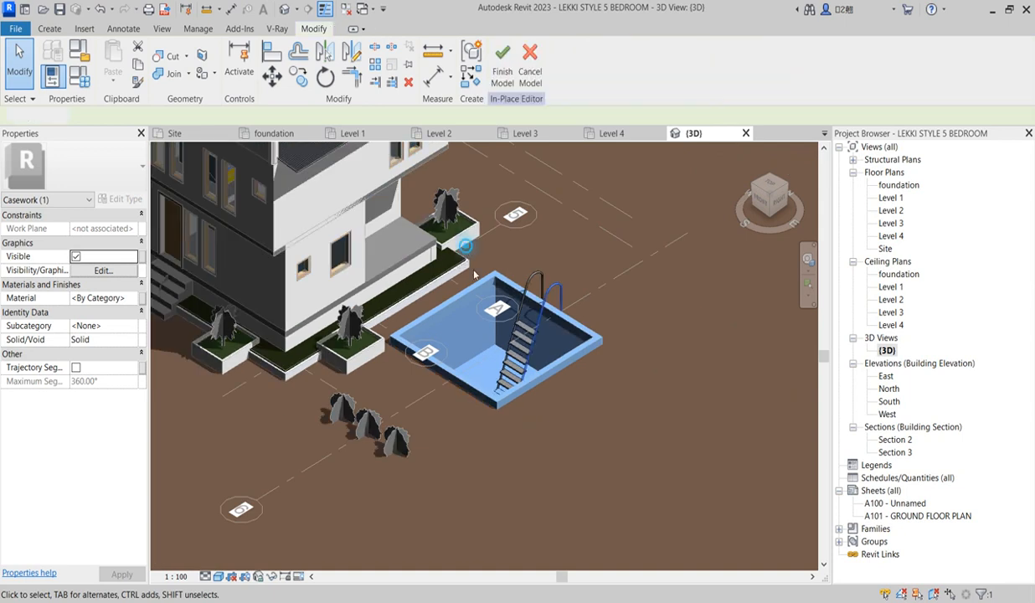
{"action": "left_click", "coordinate": [132, 299]}
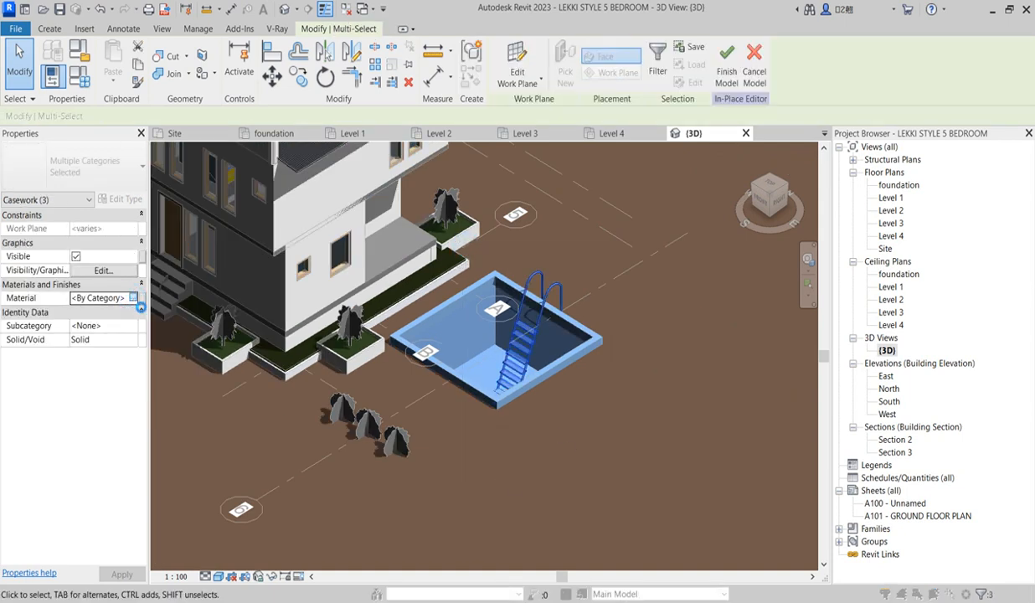
{"action": "left_click", "coordinate": [133, 298]}
{"action": "right_click", "coordinate": [259, 305]}
{"action": "left_click", "coordinate": [300, 328]}
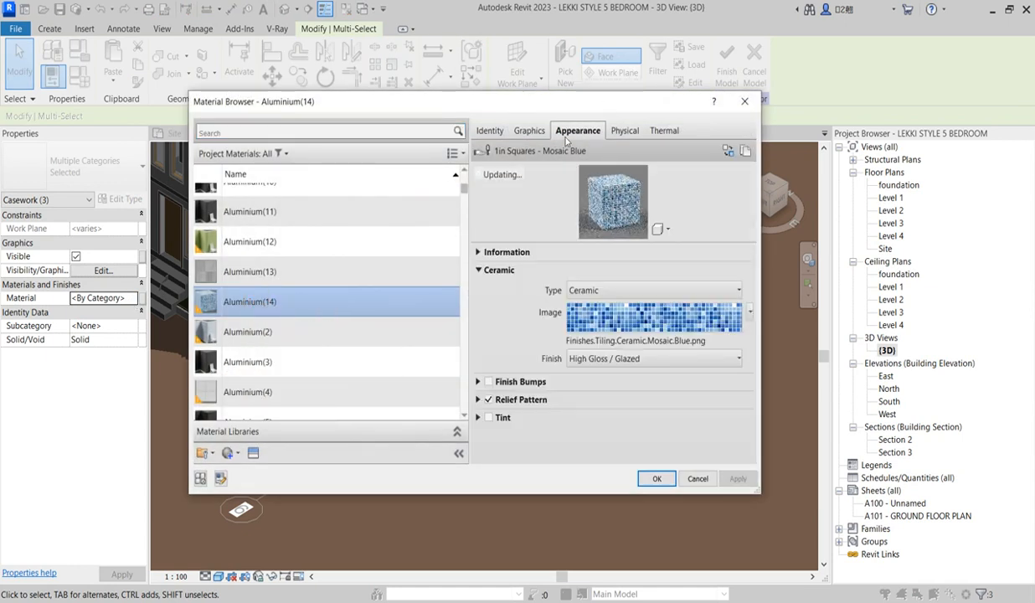
- Replace the duplicated material's appearance with the Aluminum - Dark asset and assign it to the ladder
{"action": "left_click", "coordinate": [523, 131]}
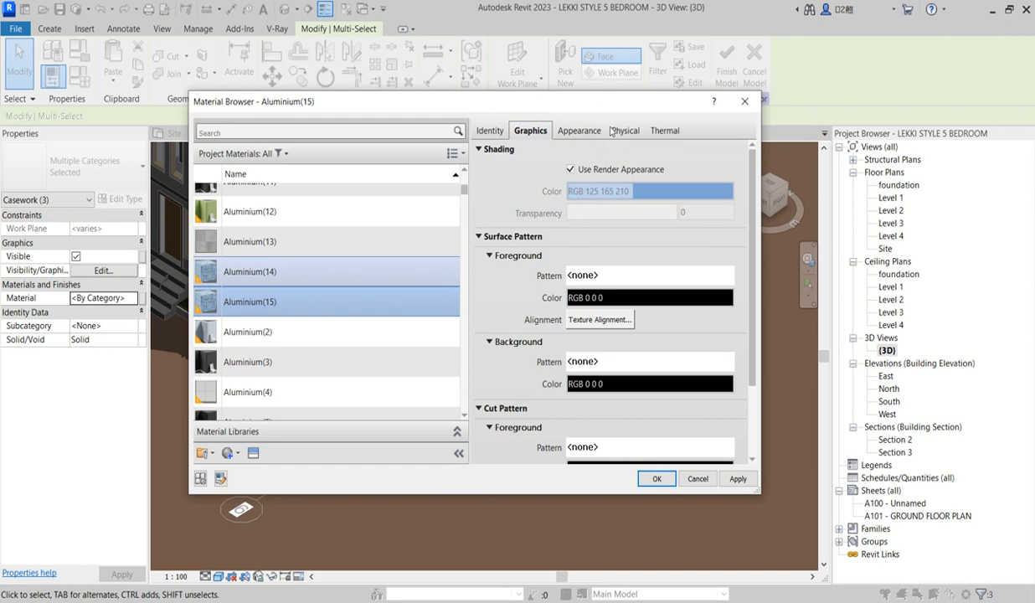
{"action": "left_click", "coordinate": [581, 131]}
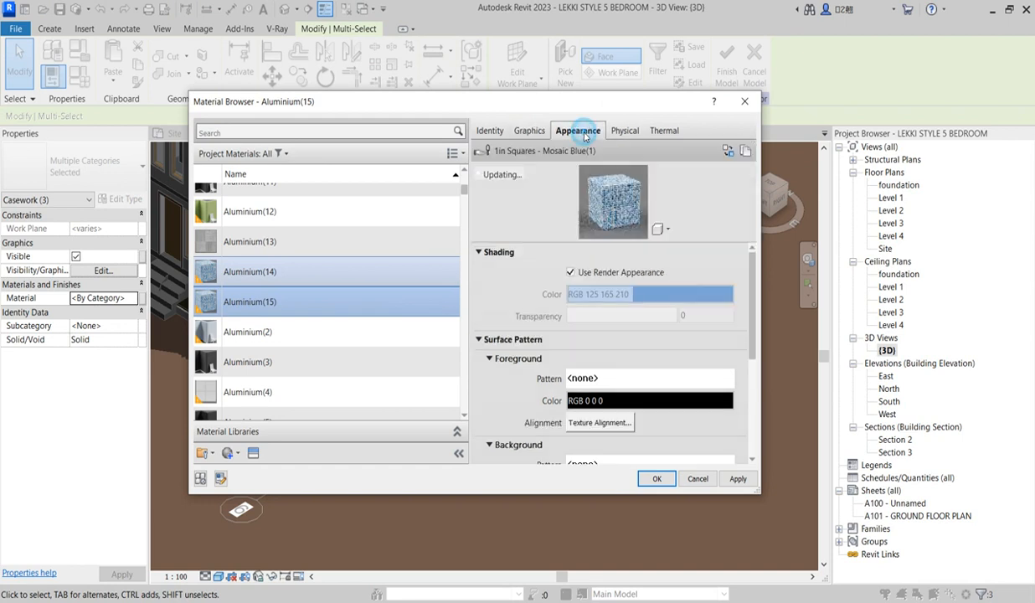
{"action": "left_click", "coordinate": [728, 151]}
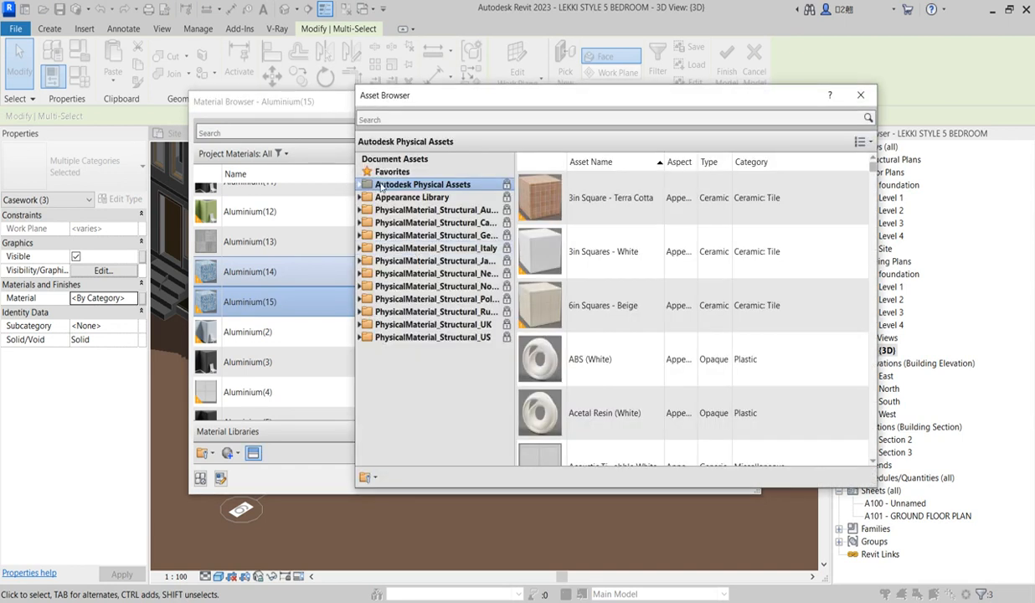
{"action": "scroll", "coordinate": [575, 361], "scroll_direction": "down", "scroll_amount": 3}
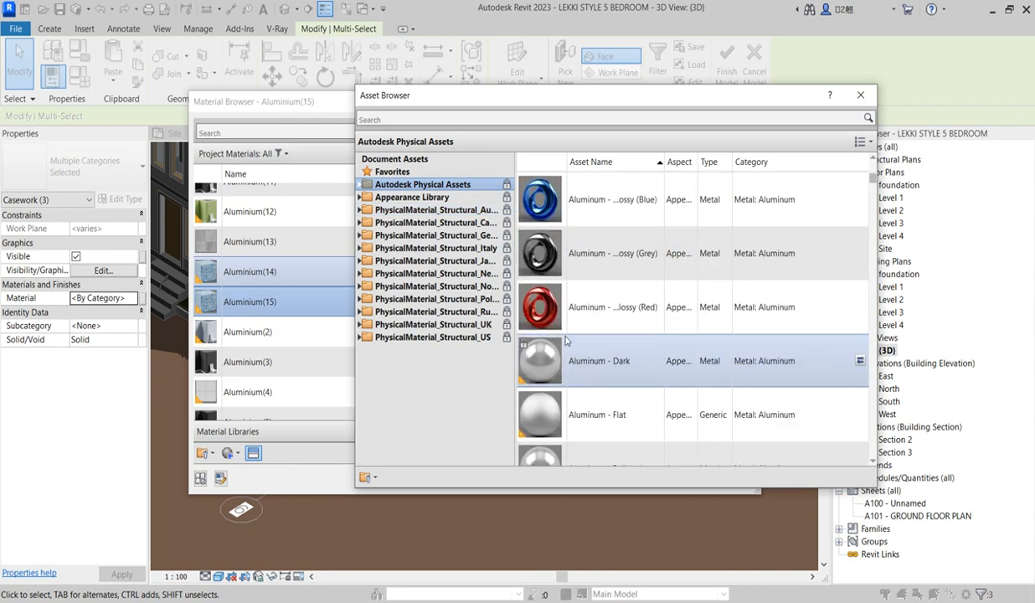
{"action": "double_click", "coordinate": [590, 366]}
{"action": "left_click", "coordinate": [859, 97]}
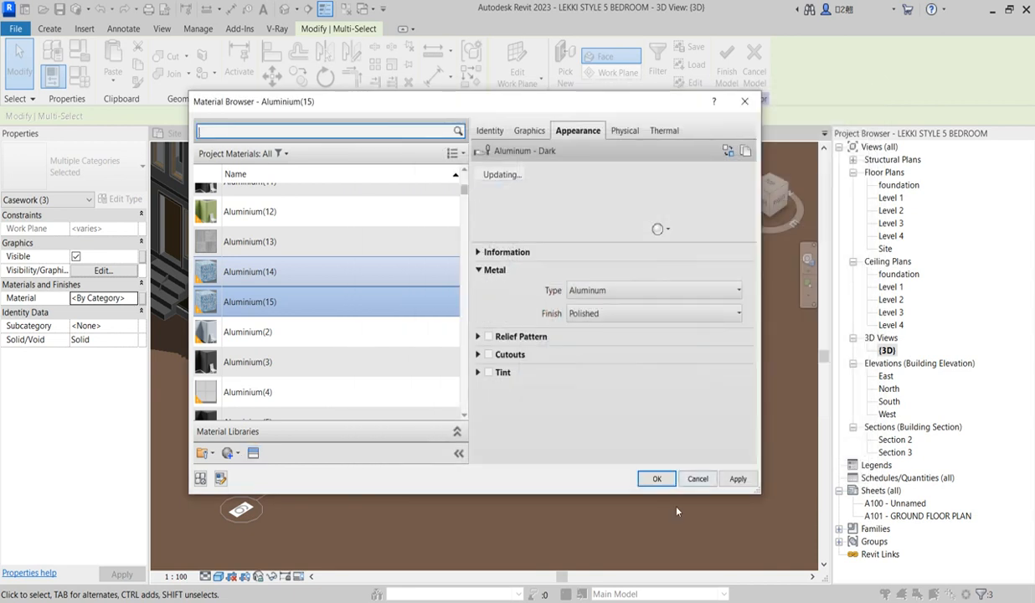
{"action": "left_click", "coordinate": [658, 480]}
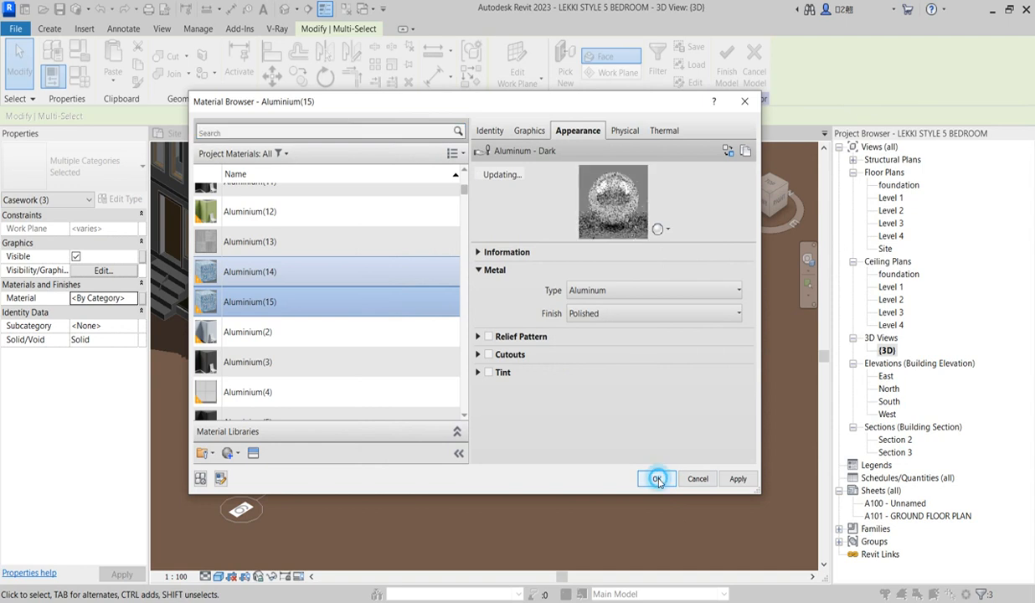
- Clear the selection and finish the in-place ladder model
{"action": "key", "text": "Escape"}
{"action": "scroll", "coordinate": [515, 294], "scroll_direction": "up", "scroll_amount": 5}
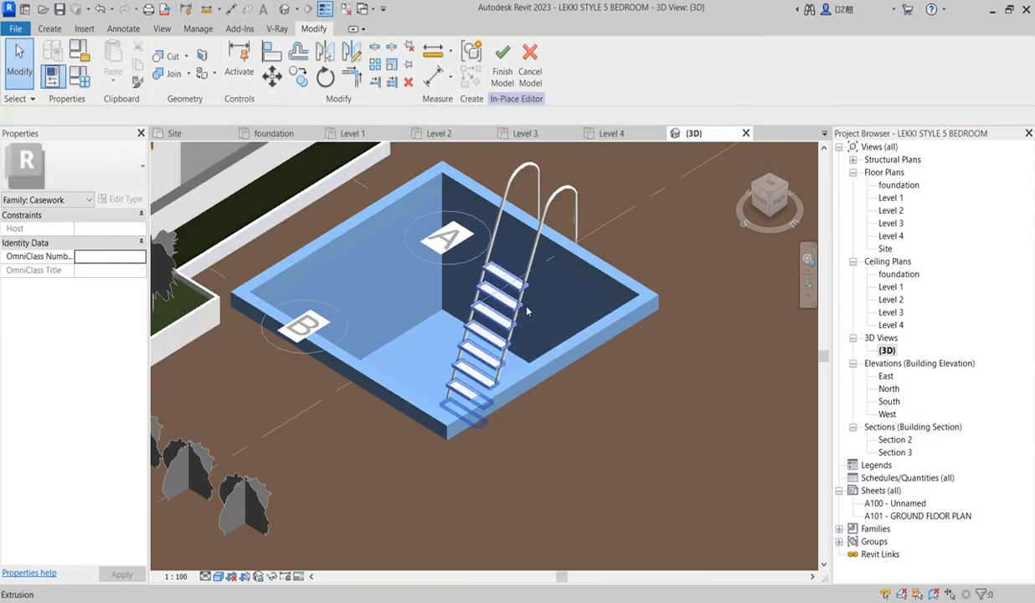
{"action": "scroll", "coordinate": [515, 289], "scroll_direction": "down", "scroll_amount": 3}
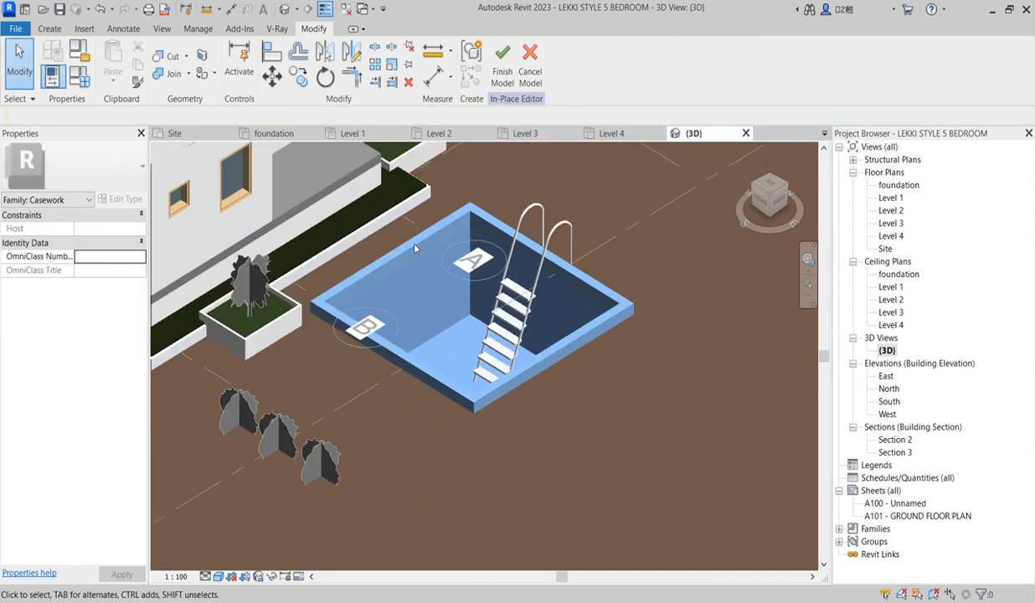
{"action": "left_click", "coordinate": [501, 77]}
- Inspect the pool and its ladder in the 3D view beside the house
{"action": "scroll", "coordinate": [453, 247], "scroll_direction": "up", "scroll_amount": 3}
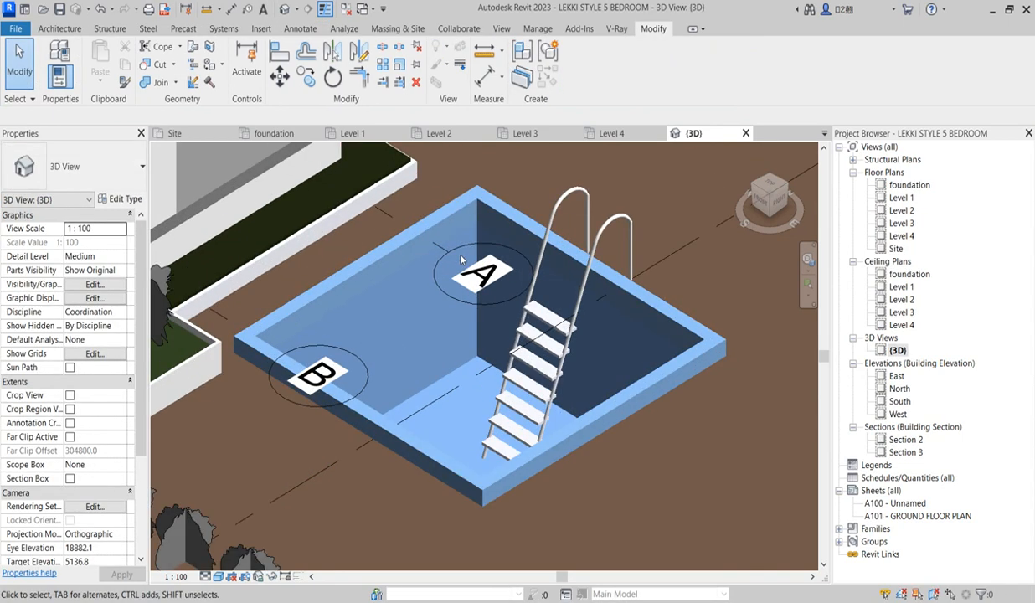
{"action": "scroll", "coordinate": [462, 261], "scroll_direction": "up", "scroll_amount": 4}
{"action": "scroll", "coordinate": [500, 221], "scroll_direction": "down", "scroll_amount": 5}
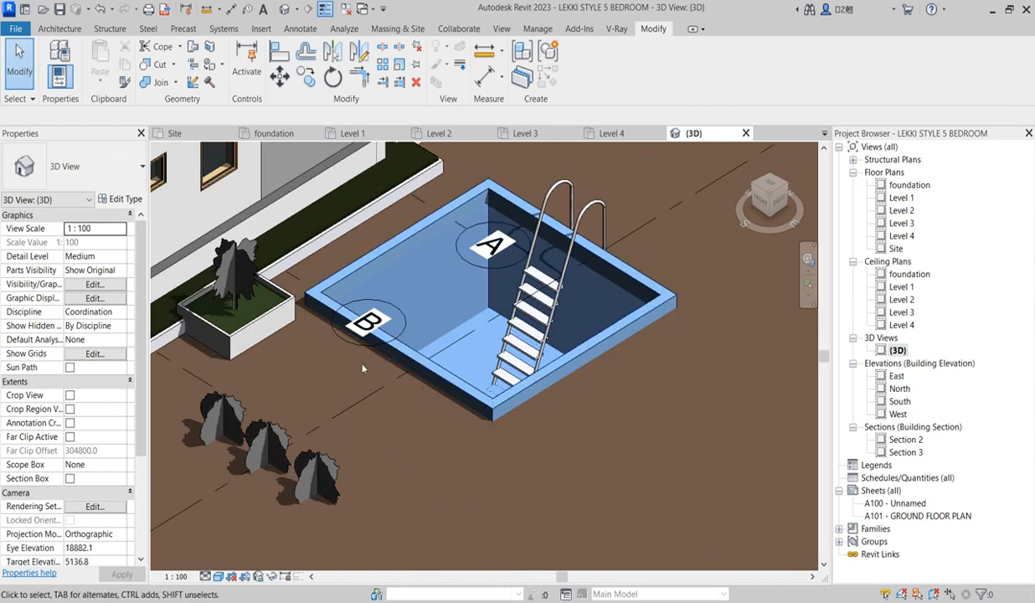
{"action": "scroll", "coordinate": [343, 268], "scroll_direction": "up", "scroll_amount": 6}
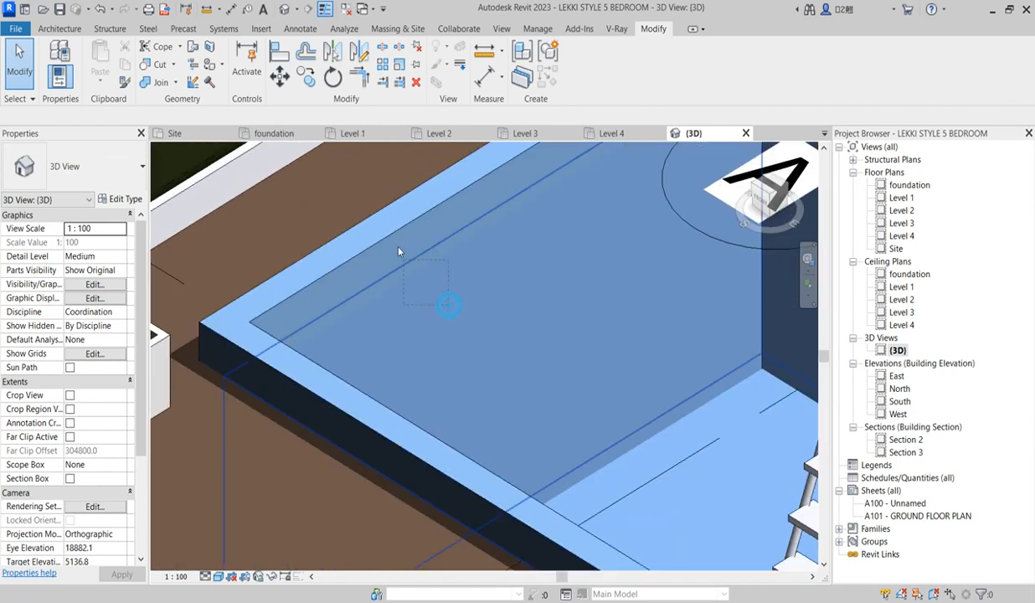
{"action": "left_click_drag", "start_coordinate": [410, 274], "coordinate": [412, 280]}
{"action": "left_click", "coordinate": [412, 304]}
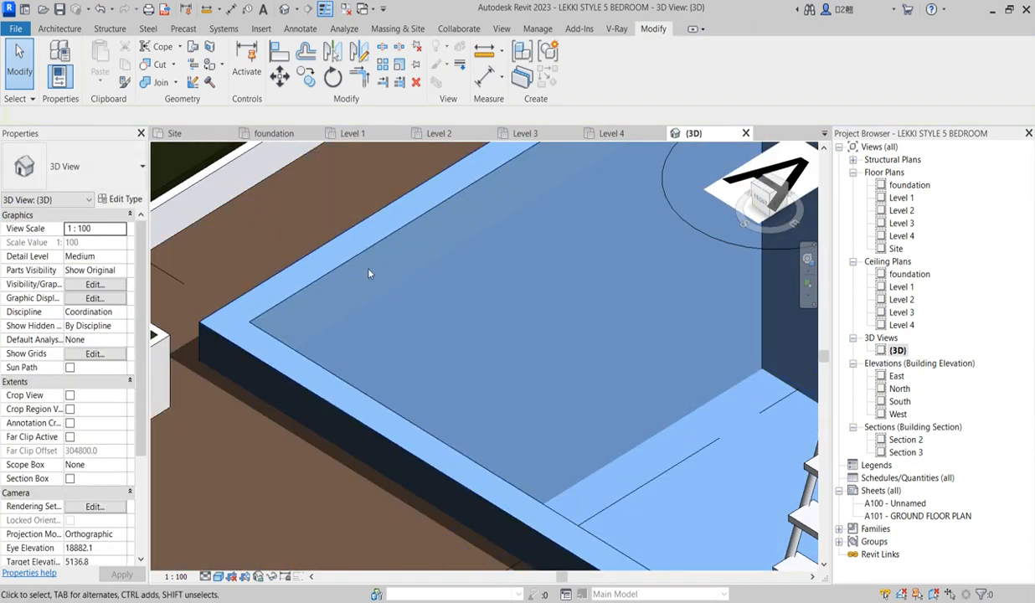
{"action": "scroll", "coordinate": [427, 276], "scroll_direction": "down", "scroll_amount": 6}
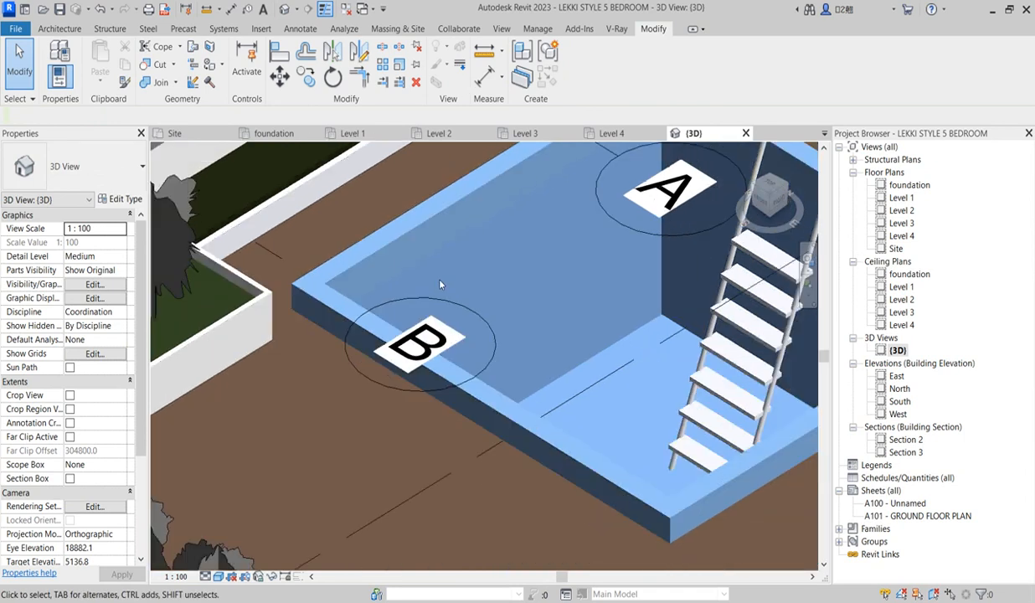
{"action": "scroll", "coordinate": [702, 240], "scroll_direction": "down", "scroll_amount": 6}
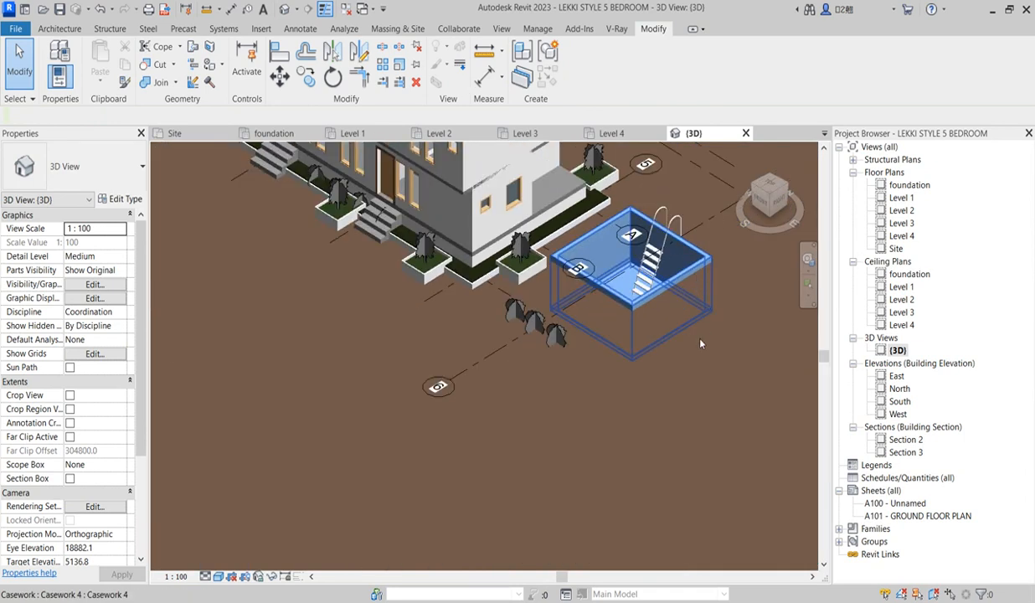
- In the foundation floor plan, move the north boundary lines and the plants along them outward, away from the building
{"action": "double_click", "coordinate": [905, 187]}
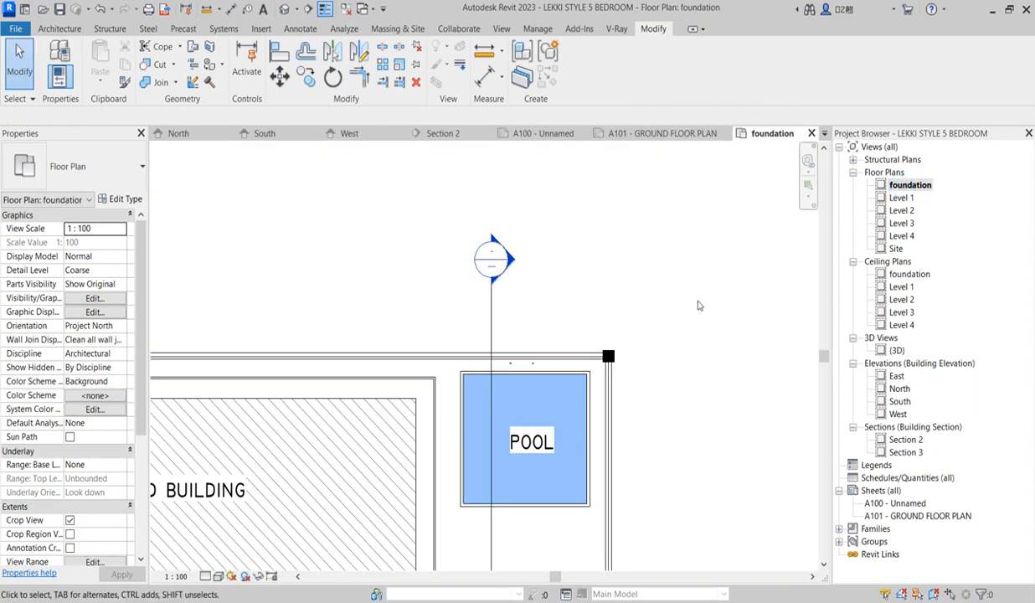
{"action": "scroll", "coordinate": [689, 315], "scroll_direction": "down", "scroll_amount": 4}
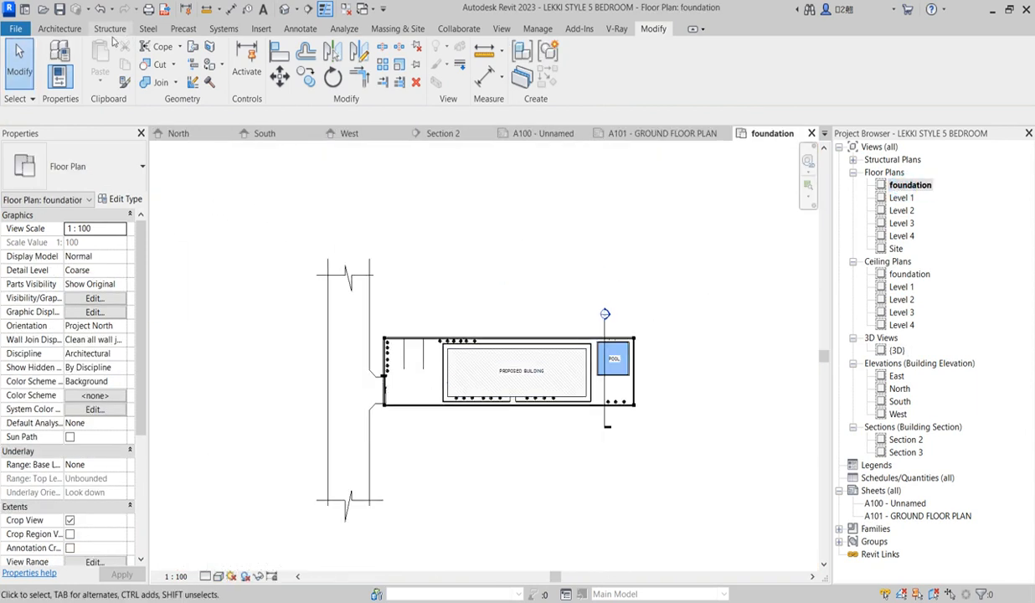
{"action": "scroll", "coordinate": [596, 362], "scroll_direction": "up", "scroll_amount": 2}
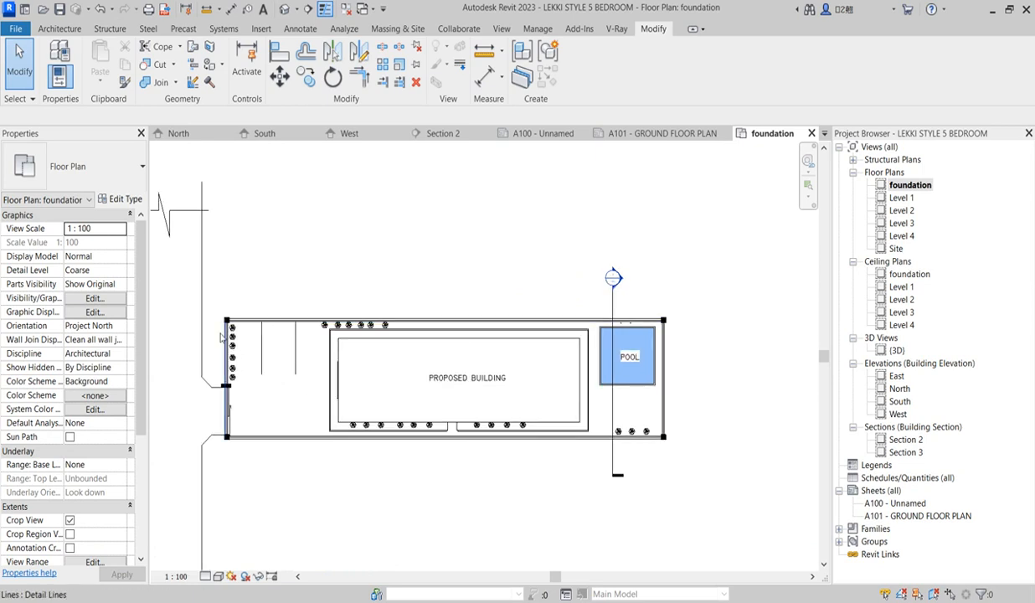
{"action": "scroll", "coordinate": [243, 314], "scroll_direction": "up", "scroll_amount": 1}
{"action": "left_click_drag", "start_coordinate": [202, 298], "coordinate": [852, 349]}
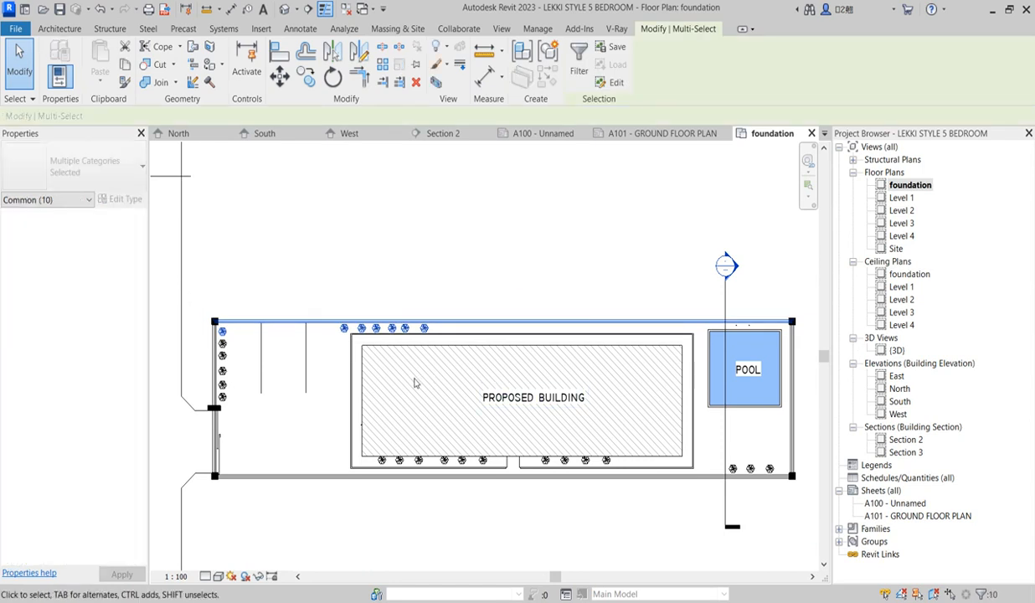
{"action": "left_click", "coordinate": [280, 76]}
{"action": "left_click", "coordinate": [332, 322]}
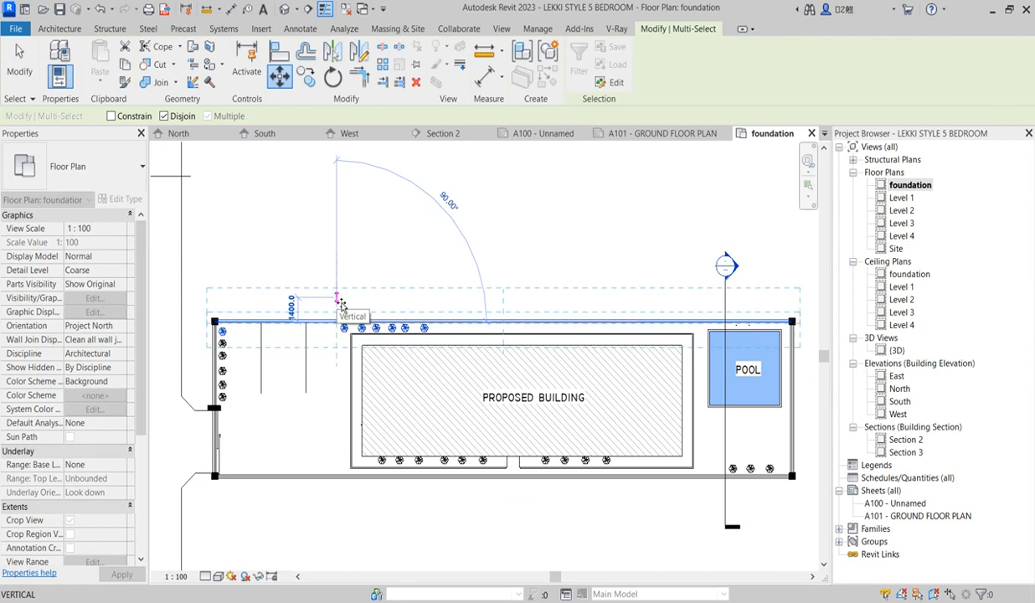
{"action": "left_click", "coordinate": [271, 302]}
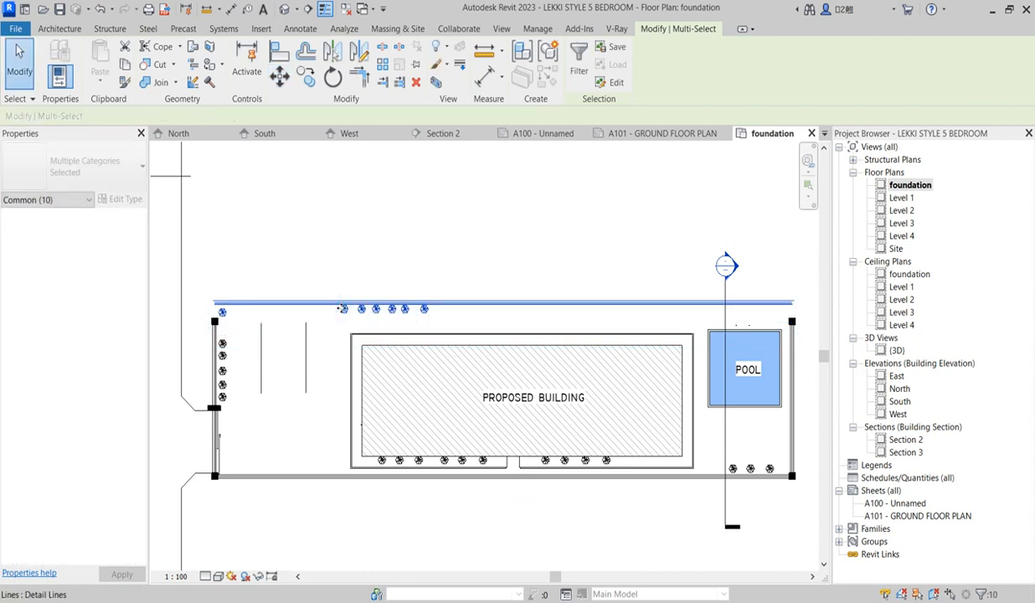
- Move the south boundary lines and the three plants below the pool about 900 mm outward
{"action": "scroll", "coordinate": [402, 385], "scroll_direction": "down", "scroll_amount": 3}
{"action": "scroll", "coordinate": [317, 411], "scroll_direction": "up", "scroll_amount": 2}
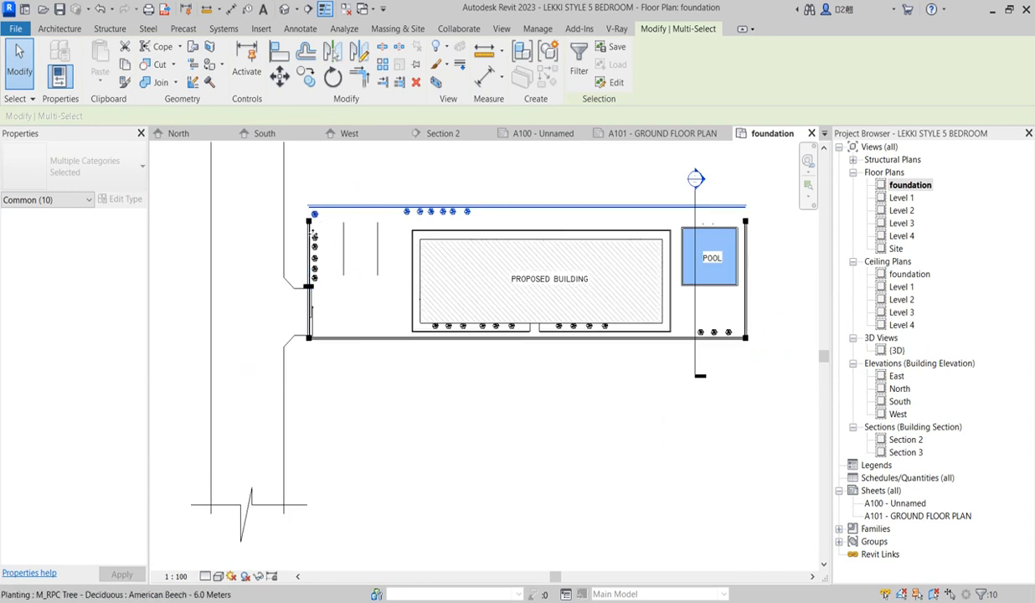
{"action": "scroll", "coordinate": [312, 318], "scroll_direction": "up", "scroll_amount": 2}
{"action": "scroll", "coordinate": [307, 386], "scroll_direction": "down", "scroll_amount": 3}
{"action": "scroll", "coordinate": [309, 382], "scroll_direction": "up", "scroll_amount": 2}
{"action": "scroll", "coordinate": [309, 382], "scroll_direction": "up", "scroll_amount": 3}
{"action": "left_click_drag", "start_coordinate": [265, 358], "coordinate": [639, 456]}
{"action": "scroll", "coordinate": [638, 456], "scroll_direction": "down", "scroll_amount": 2}
{"action": "scroll", "coordinate": [511, 425], "scroll_direction": "down", "scroll_amount": 3}
{"action": "left_click_drag", "start_coordinate": [511, 424], "coordinate": [751, 446]}
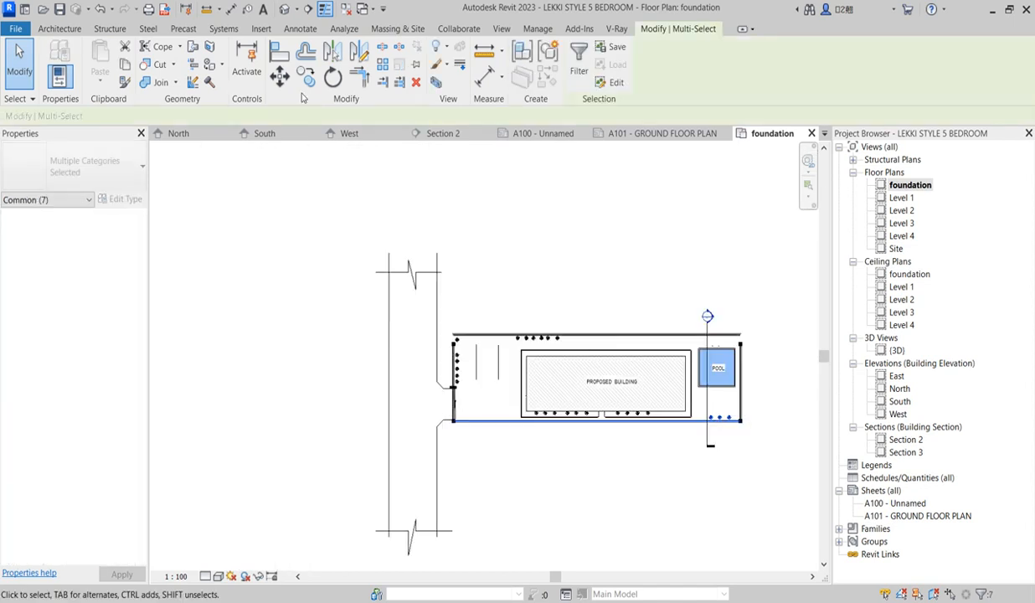
{"action": "left_click", "coordinate": [276, 85]}
{"action": "key", "text": "m"}
{"action": "key", "text": "v"}
{"action": "scroll", "coordinate": [448, 430], "scroll_direction": "up", "scroll_amount": 3}
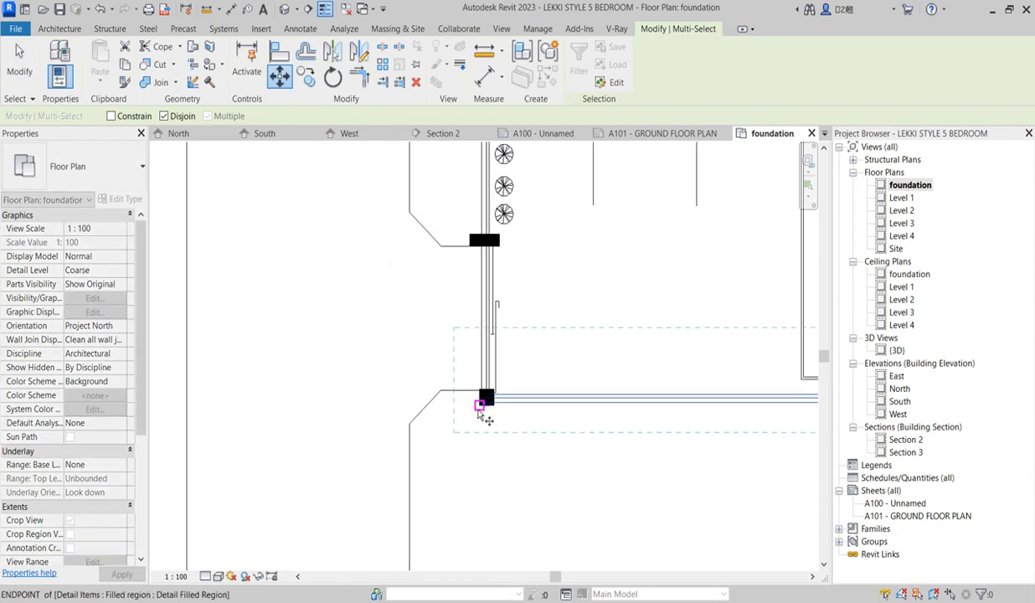
{"action": "left_click", "coordinate": [484, 406]}
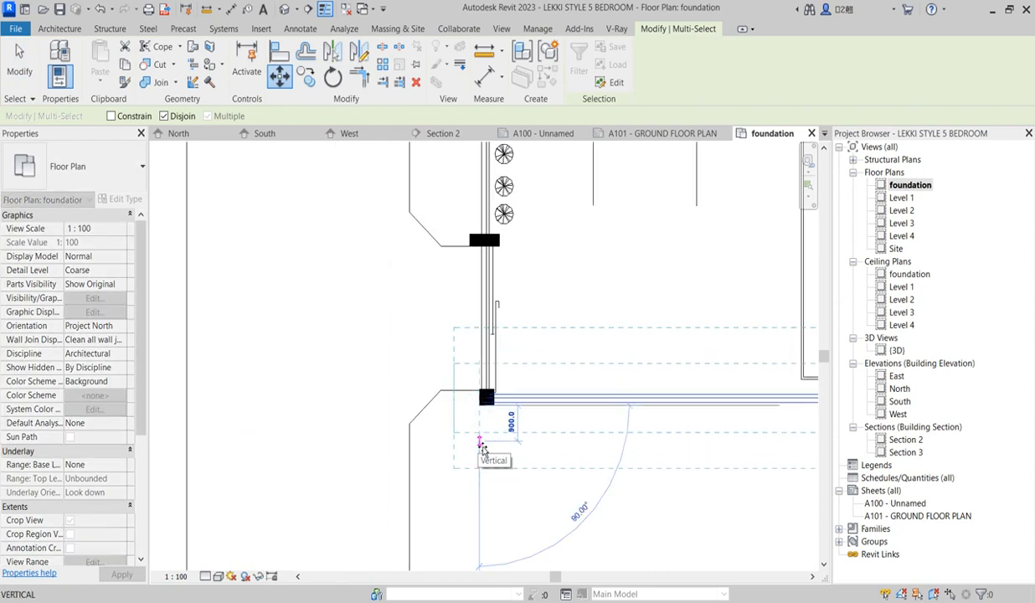
{"action": "left_click", "coordinate": [482, 446]}
{"action": "scroll", "coordinate": [477, 442], "scroll_direction": "down", "scroll_amount": 3}
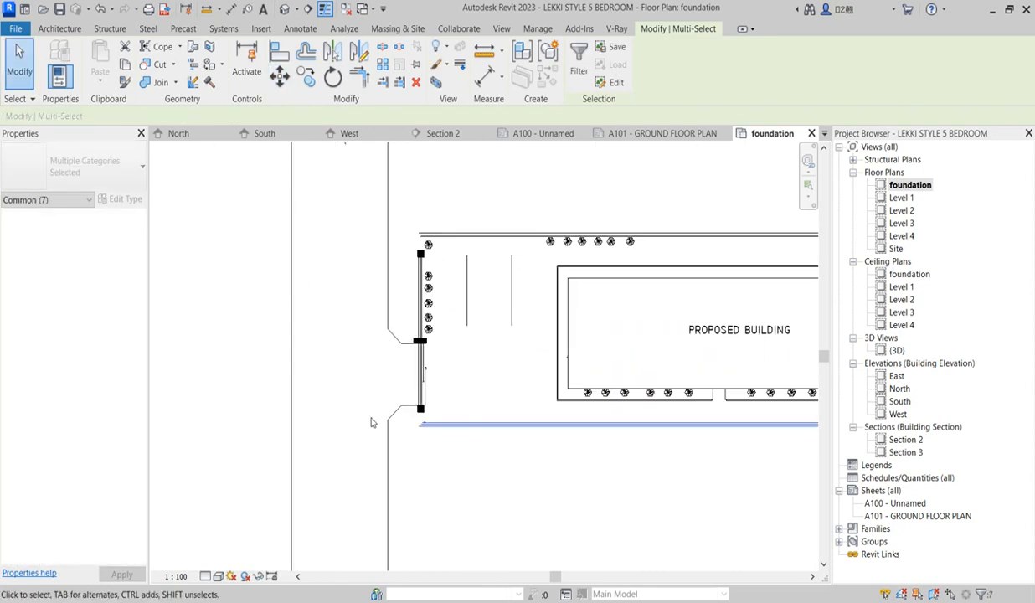
- Edit the solid black filled region's boundary and move the two south corner column outlines onto the shifted south boundary lines
{"action": "scroll", "coordinate": [424, 410], "scroll_direction": "up", "scroll_amount": 3}
{"action": "left_click", "coordinate": [421, 409]}
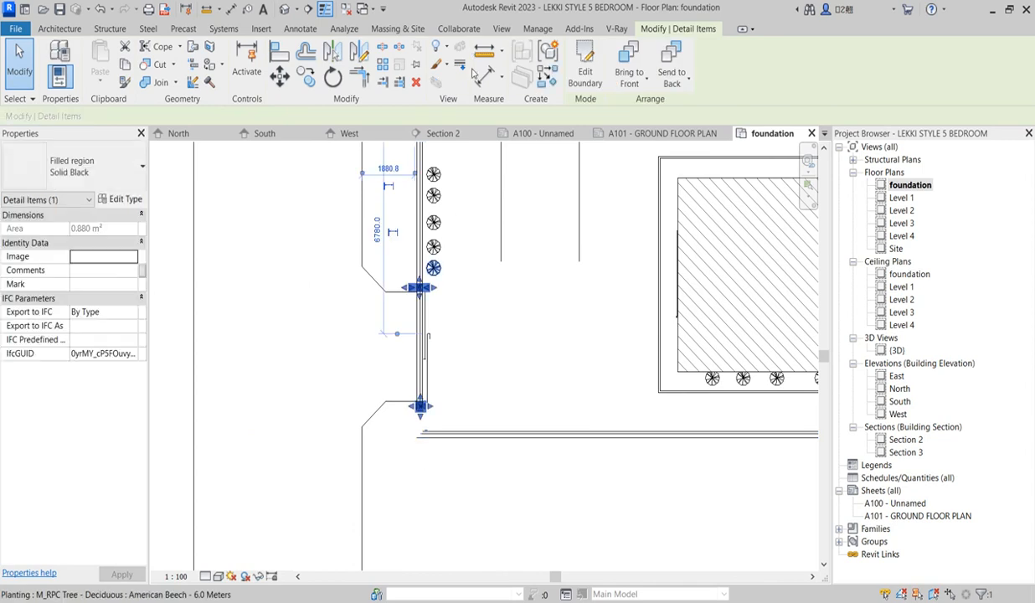
{"action": "left_click", "coordinate": [586, 71]}
{"action": "scroll", "coordinate": [301, 394], "scroll_direction": "down", "scroll_amount": 4}
{"action": "mouse_move", "coordinate": [308, 361]}
{"action": "left_mouse_down"}
{"action": "mouse_move", "coordinate": [556, 388]}
{"action": "mouse_move", "coordinate": [631, 411]}
{"action": "mouse_move", "coordinate": [625, 400]}
{"action": "left_mouse_up"}
{"action": "left_click", "coordinate": [280, 76]}
{"action": "scroll", "coordinate": [350, 374], "scroll_direction": "up", "scroll_amount": 4}
{"action": "left_click", "coordinate": [366, 298]}
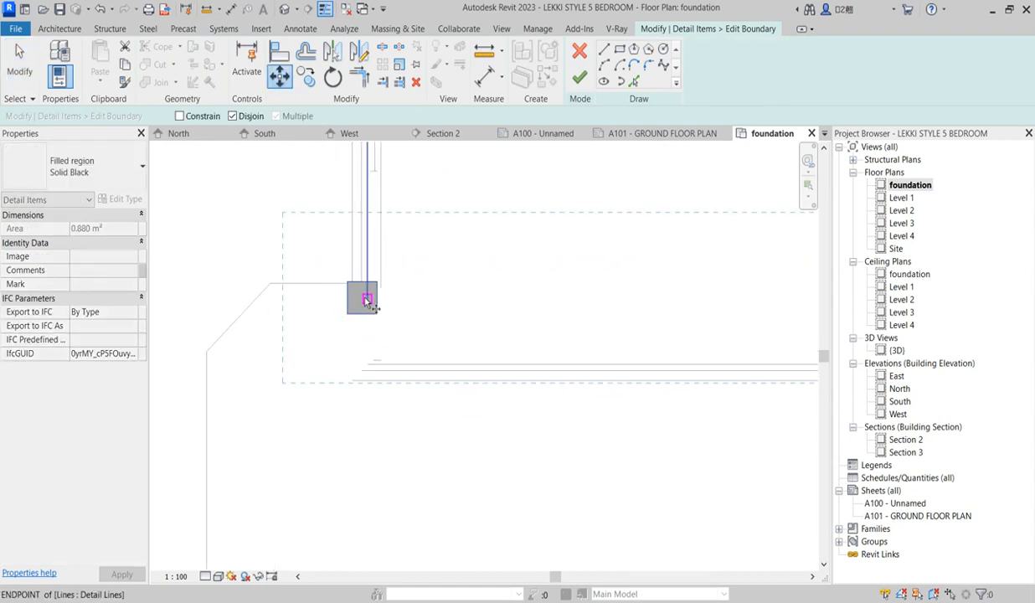
{"action": "left_click", "coordinate": [363, 368]}
{"action": "key", "text": "Escape"}
{"action": "scroll", "coordinate": [355, 424], "scroll_direction": "down", "scroll_amount": 5}
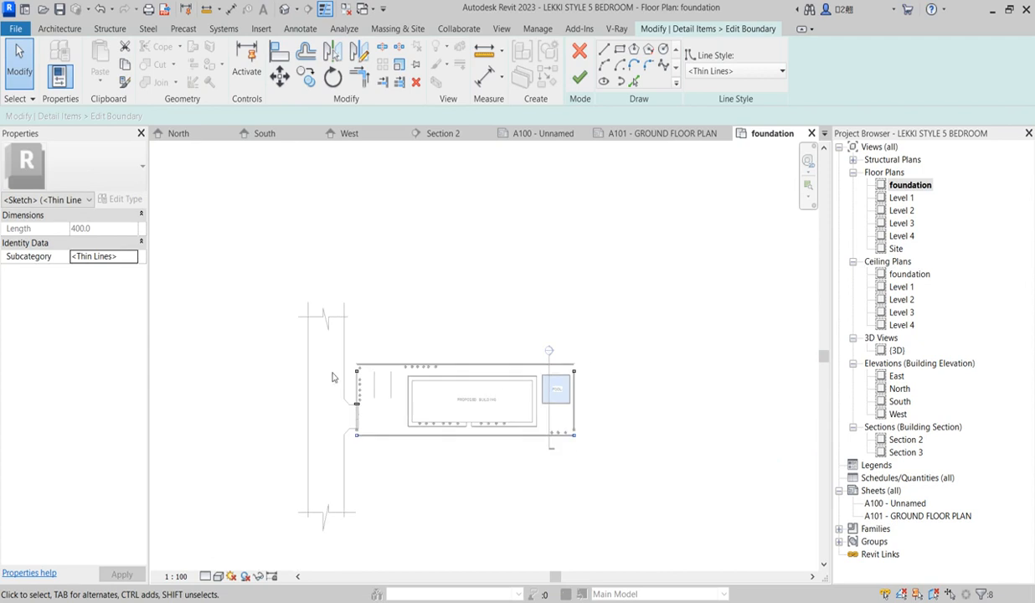
- Move the two north corner column outlines onto the shifted north boundary lines and finish editing the filled region
{"action": "scroll", "coordinate": [340, 360], "scroll_direction": "up", "scroll_amount": 2}
{"action": "left_click", "coordinate": [337, 333]}
{"action": "scroll", "coordinate": [335, 332], "scroll_direction": "down", "scroll_amount": 2}
{"action": "left_click_drag", "start_coordinate": [323, 326], "coordinate": [584, 361]}
{"action": "left_click", "coordinate": [281, 74]}
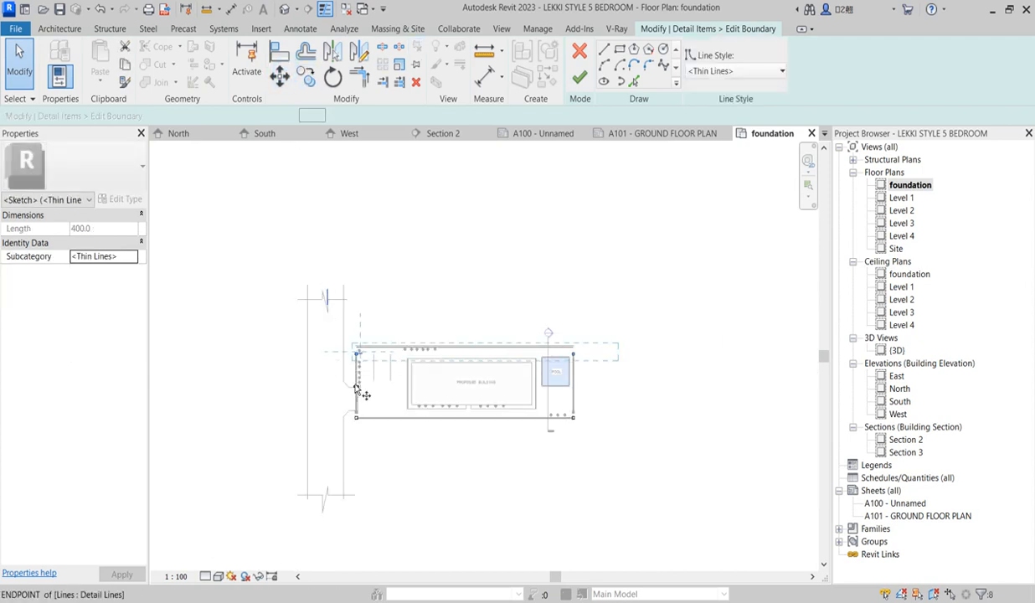
{"action": "scroll", "coordinate": [351, 393], "scroll_direction": "up", "scroll_amount": 3}
{"action": "scroll", "coordinate": [393, 324], "scroll_direction": "up", "scroll_amount": 3}
{"action": "left_click", "coordinate": [391, 303]}
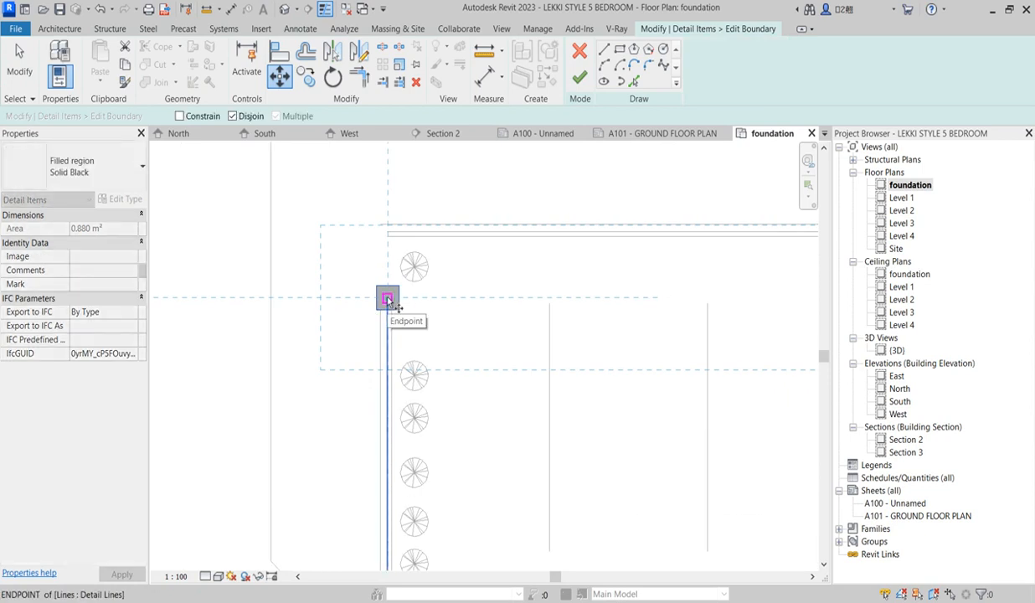
{"action": "left_click", "coordinate": [387, 231]}
{"action": "scroll", "coordinate": [377, 247], "scroll_direction": "down", "scroll_amount": 4}
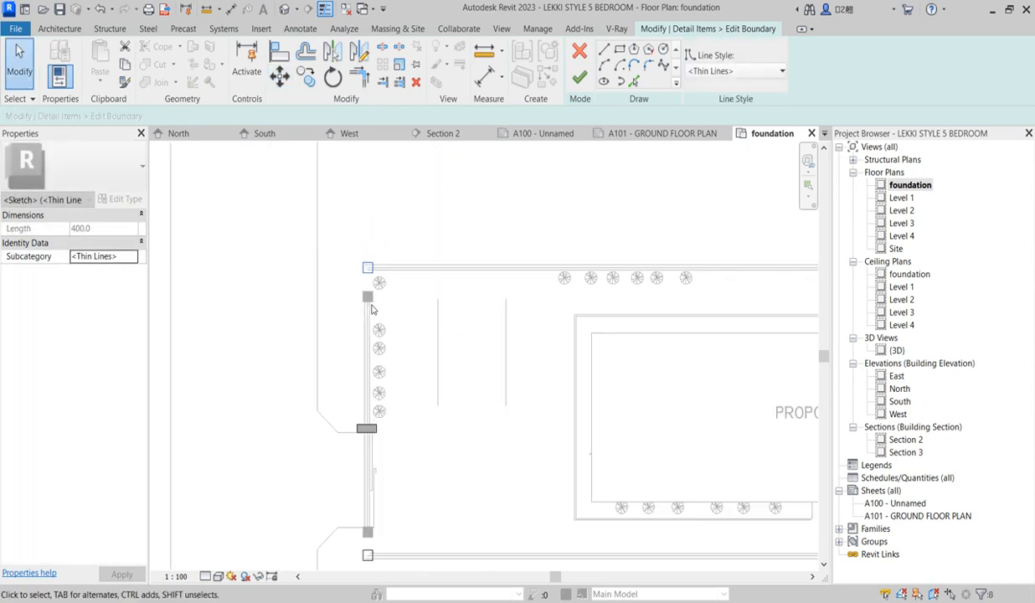
{"action": "left_click", "coordinate": [580, 78]}
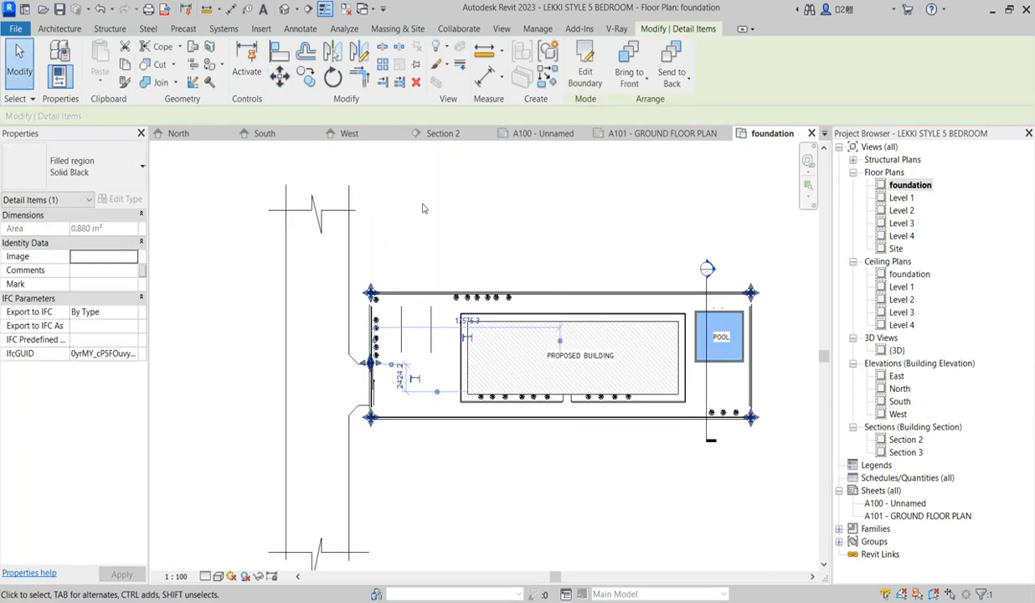
- Extend the road-side boundary lines up to the north boundary line with Trim/Extend Multiple Elements
{"action": "left_click", "coordinate": [399, 82]}
{"action": "scroll", "coordinate": [407, 285], "scroll_direction": "up", "scroll_amount": 4}
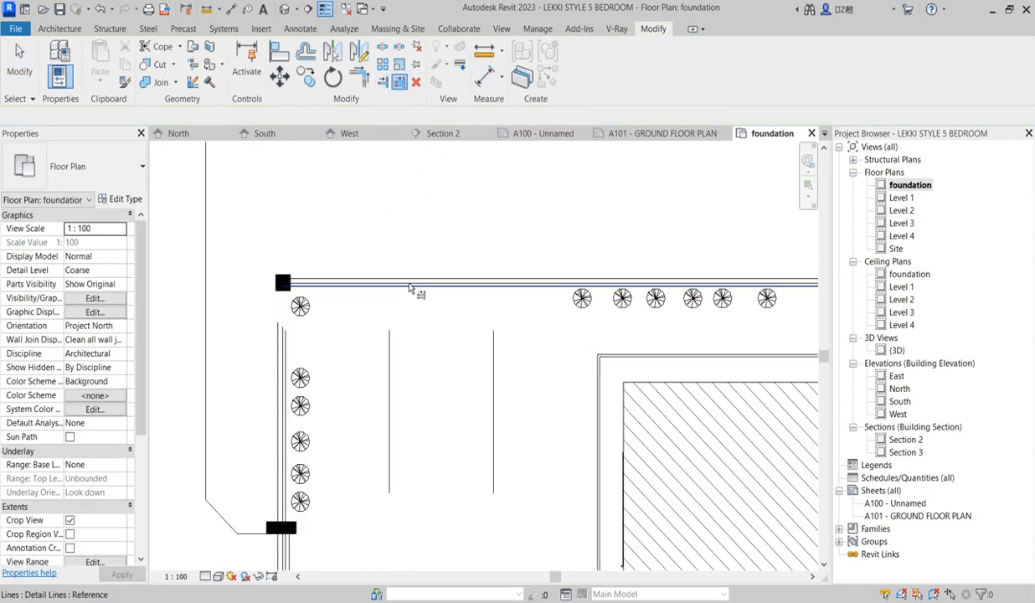
{"action": "left_click", "coordinate": [408, 288]}
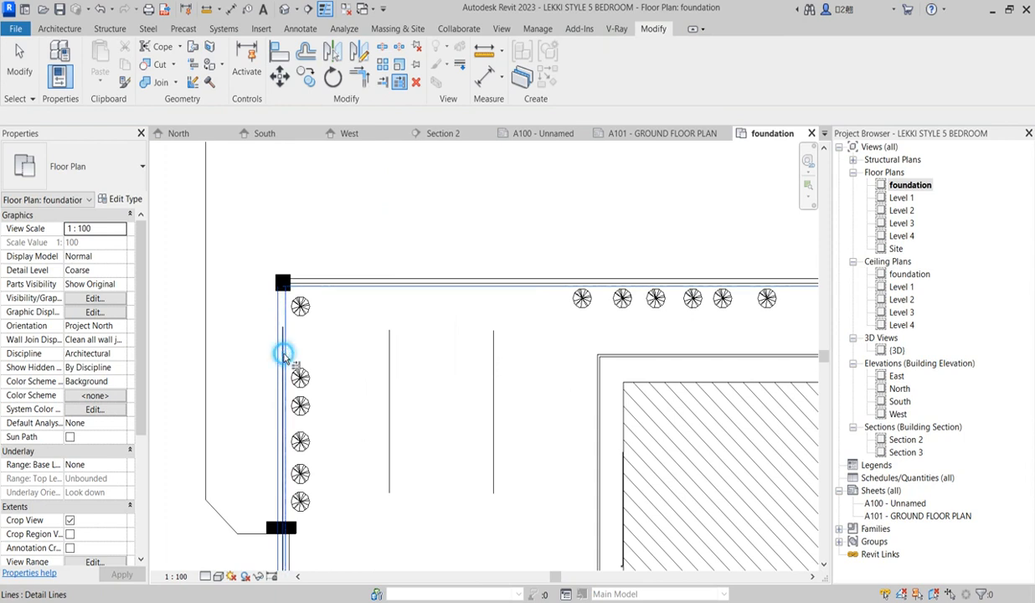
{"action": "left_click", "coordinate": [282, 355]}
- Extend the road-side boundary and gate lines down to the south boundary line
{"action": "scroll", "coordinate": [285, 335], "scroll_direction": "down", "scroll_amount": 6}
{"action": "scroll", "coordinate": [313, 504], "scroll_direction": "up", "scroll_amount": 5}
{"action": "left_click", "coordinate": [324, 516]}
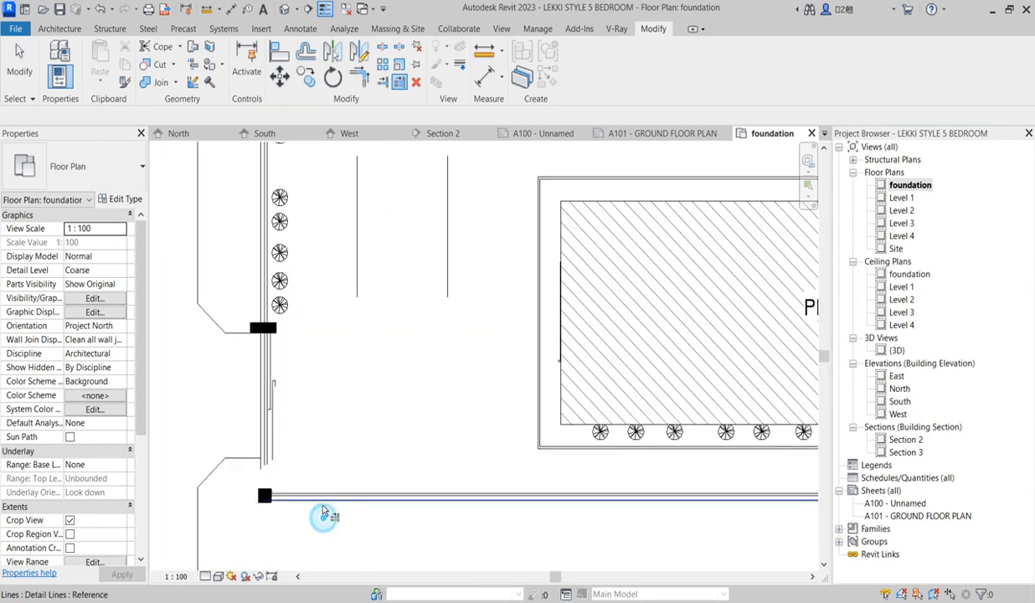
{"action": "left_click", "coordinate": [324, 502]}
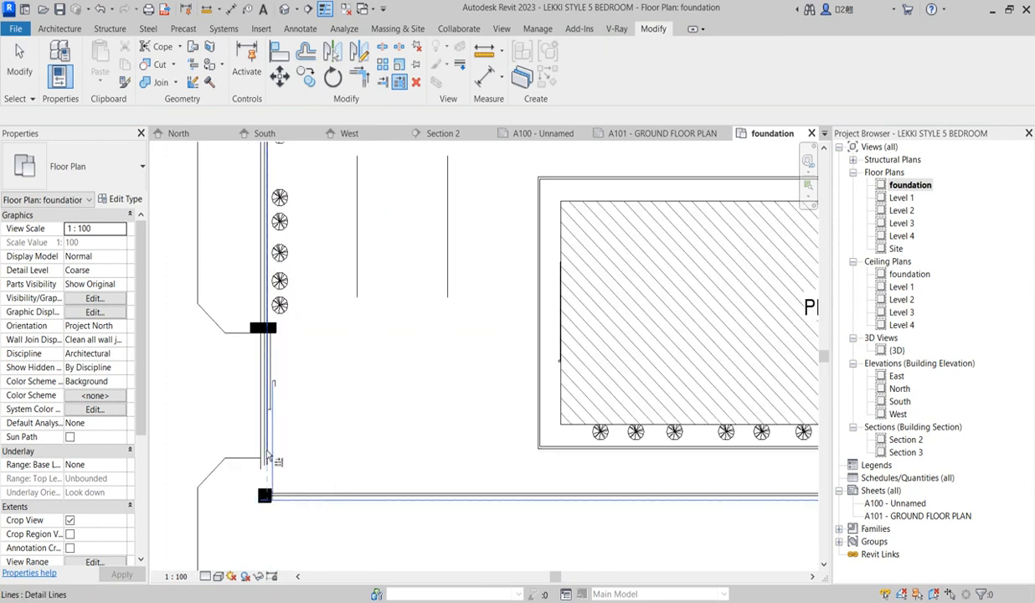
{"action": "left_click", "coordinate": [265, 454]}
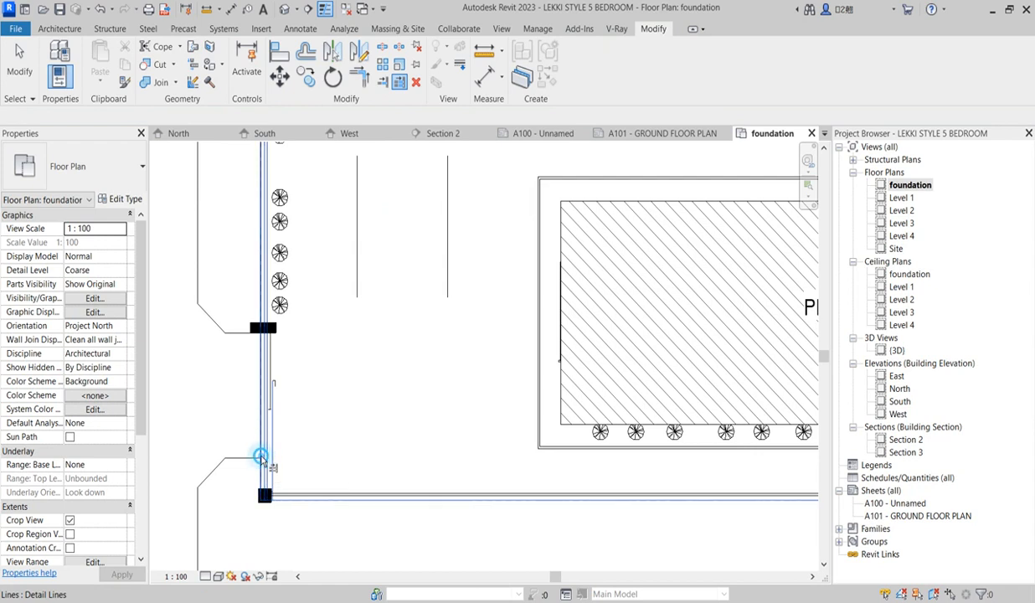
- Extend the boundary lines on the pool side of the plot to the south and north boundary lines
{"action": "scroll", "coordinate": [272, 481], "scroll_direction": "down", "scroll_amount": 4}
{"action": "scroll", "coordinate": [273, 481], "scroll_direction": "down", "scroll_amount": 2}
{"action": "scroll", "coordinate": [555, 482], "scroll_direction": "up", "scroll_amount": 6}
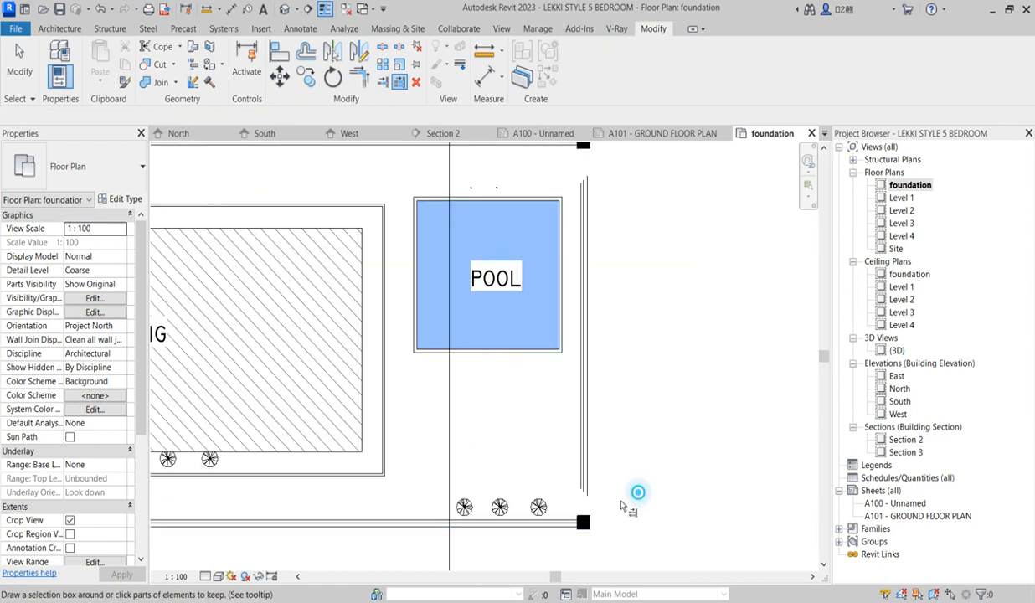
{"action": "left_click", "coordinate": [570, 524]}
{"action": "left_click", "coordinate": [583, 479]}
{"action": "left_click", "coordinate": [587, 477]}
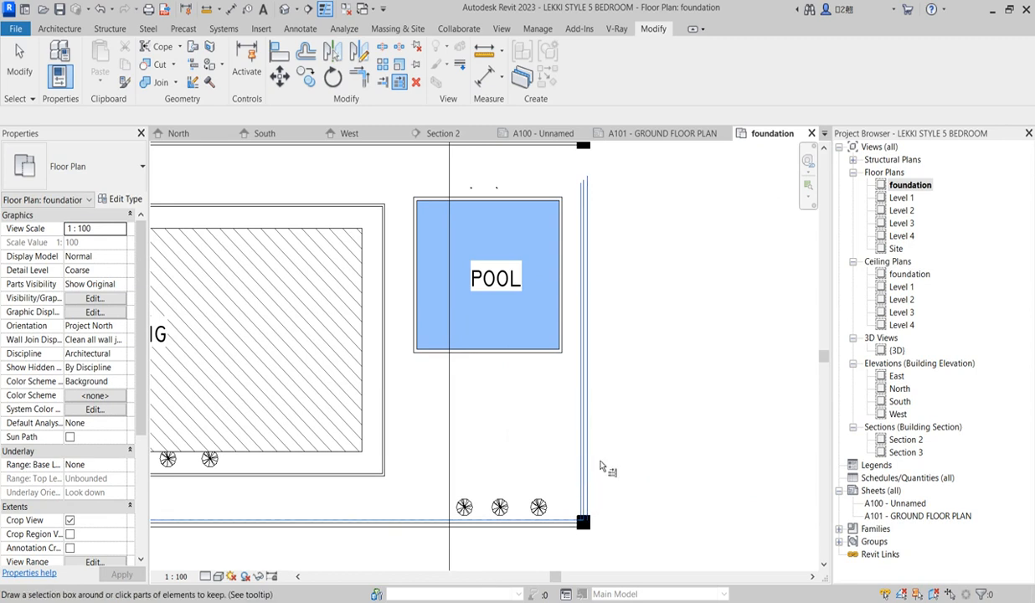
{"action": "scroll", "coordinate": [499, 168], "scroll_direction": "down", "scroll_amount": 3}
{"action": "left_click", "coordinate": [521, 206]}
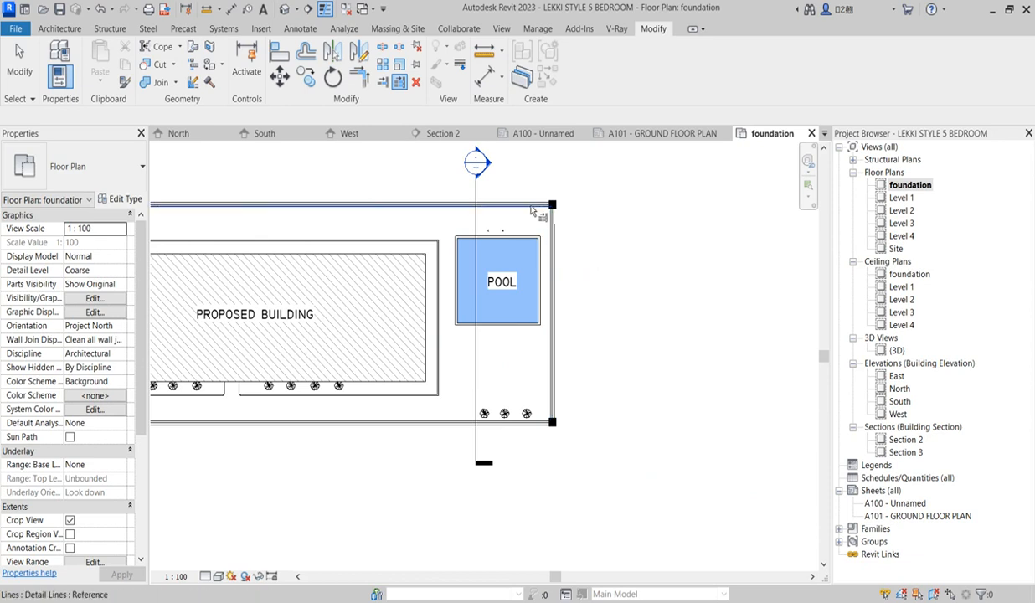
{"action": "scroll", "coordinate": [552, 231], "scroll_direction": "down", "scroll_amount": 3}
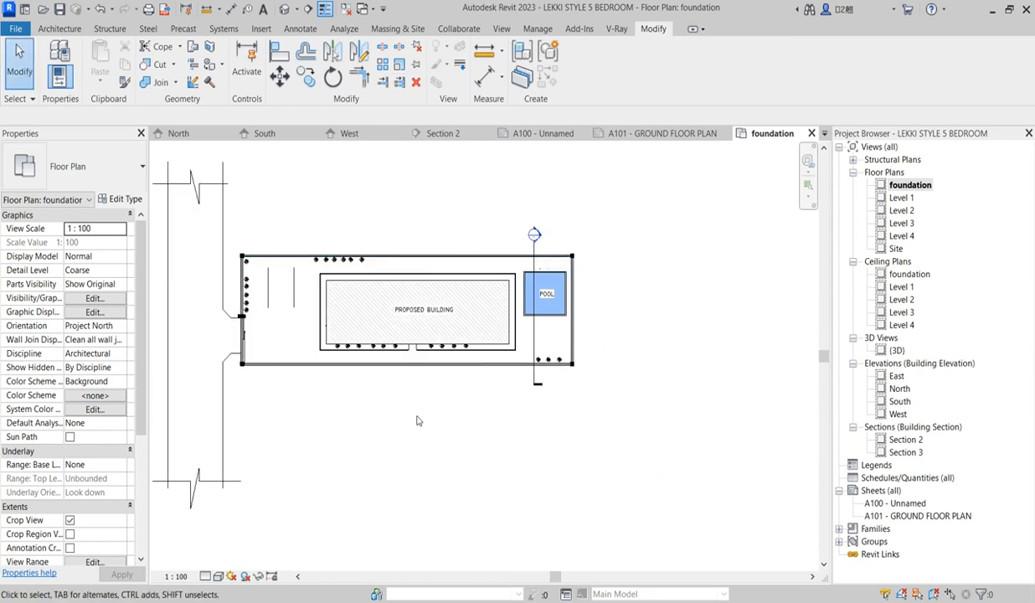
- Extend the two short parallel lines between the road-side boundary and the building up to the north boundary line
{"action": "scroll", "coordinate": [544, 335], "scroll_direction": "down", "scroll_amount": 1}
{"action": "scroll", "coordinate": [272, 370], "scroll_direction": "up", "scroll_amount": 3}
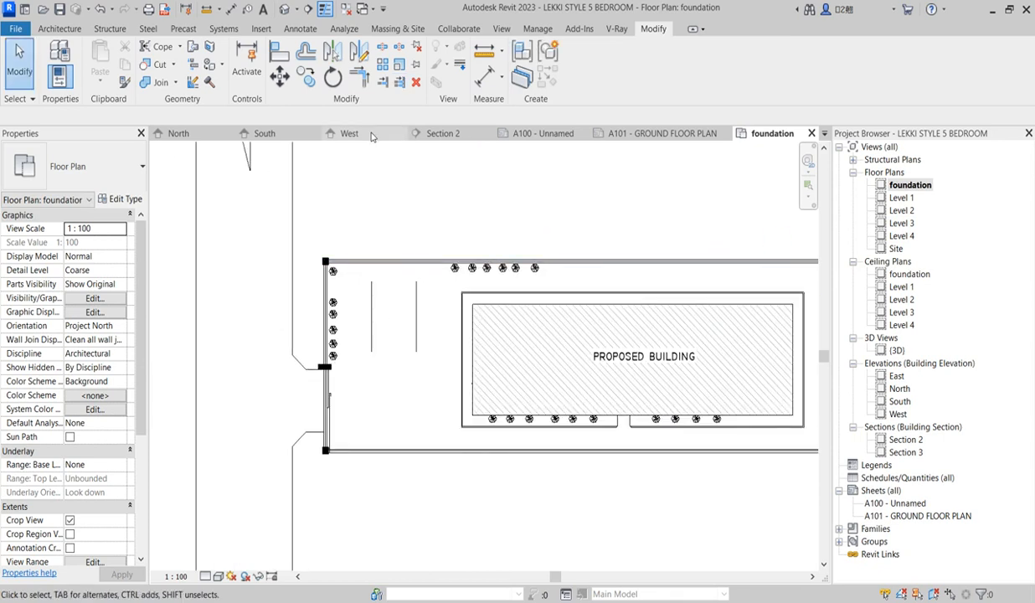
{"action": "left_click", "coordinate": [400, 82]}
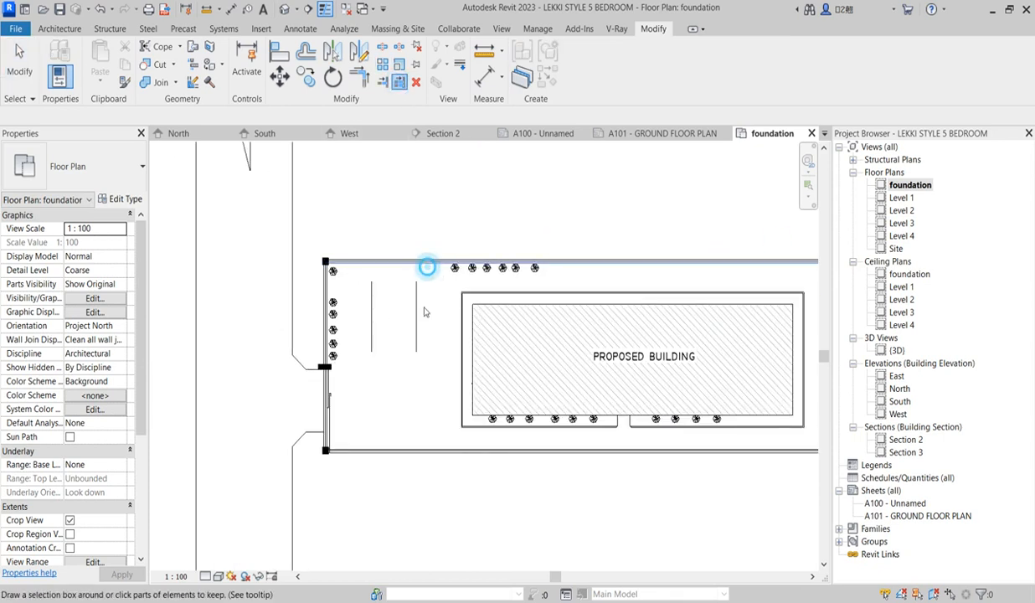
{"action": "left_click", "coordinate": [431, 266]}
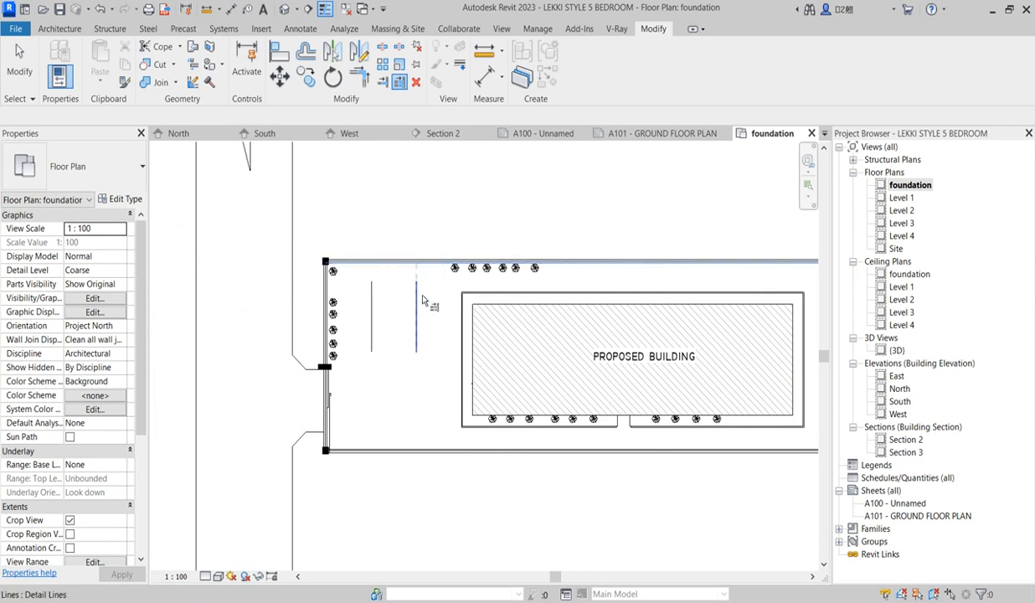
{"action": "left_click", "coordinate": [372, 311]}
{"action": "key", "text": "Escape"}
{"action": "scroll", "coordinate": [363, 393], "scroll_direction": "down", "scroll_amount": 4}
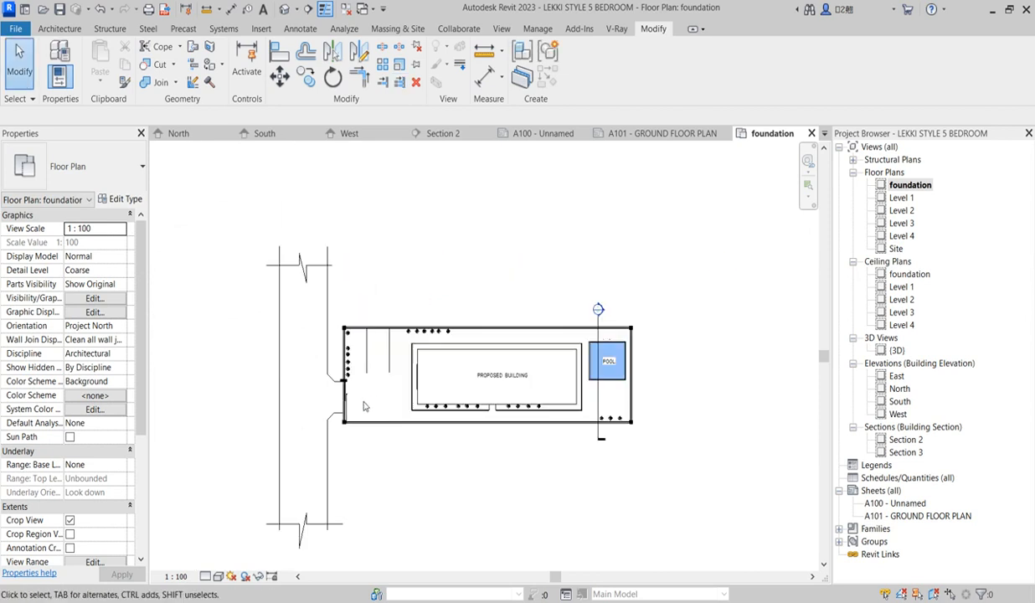
{"action": "scroll", "coordinate": [360, 443], "scroll_direction": "down", "scroll_amount": 2}
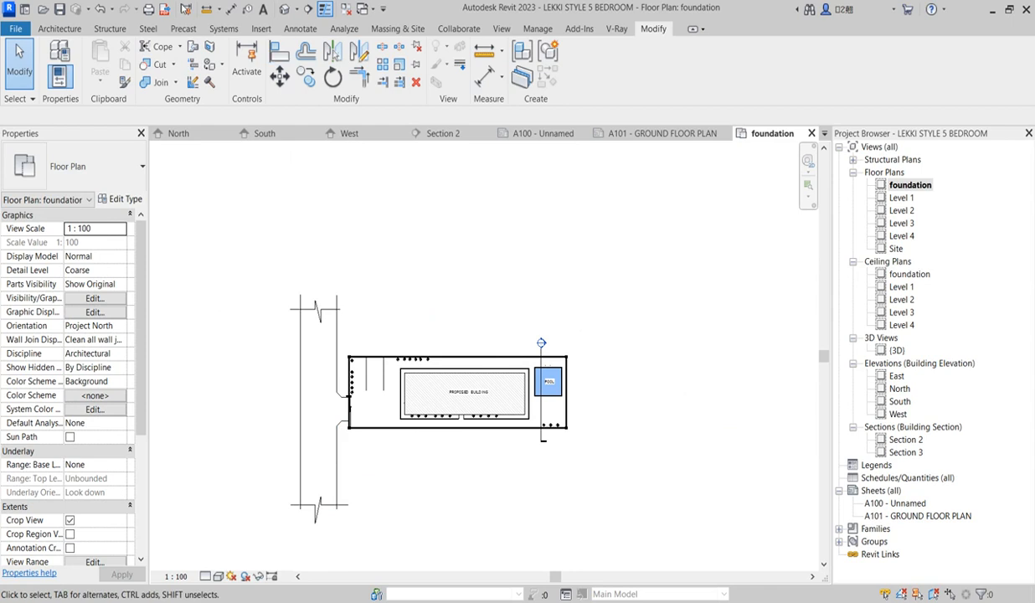
- Start a Generic 150mm floor on the foundation level and sketch a rectangular boundary around the whole plot, corner to corner
{"action": "left_click", "coordinate": [57, 30]}
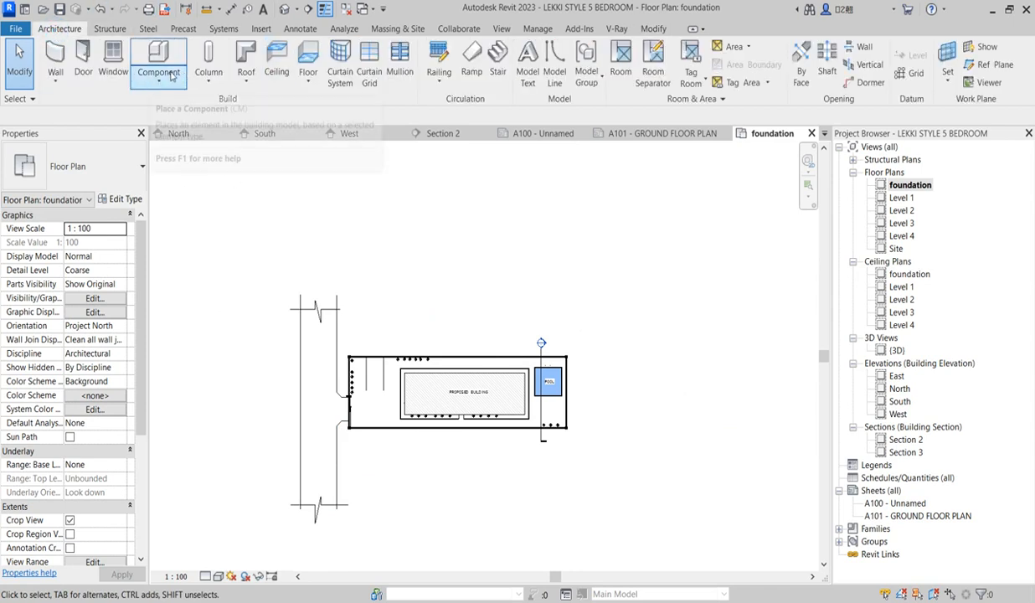
{"action": "left_click", "coordinate": [308, 55]}
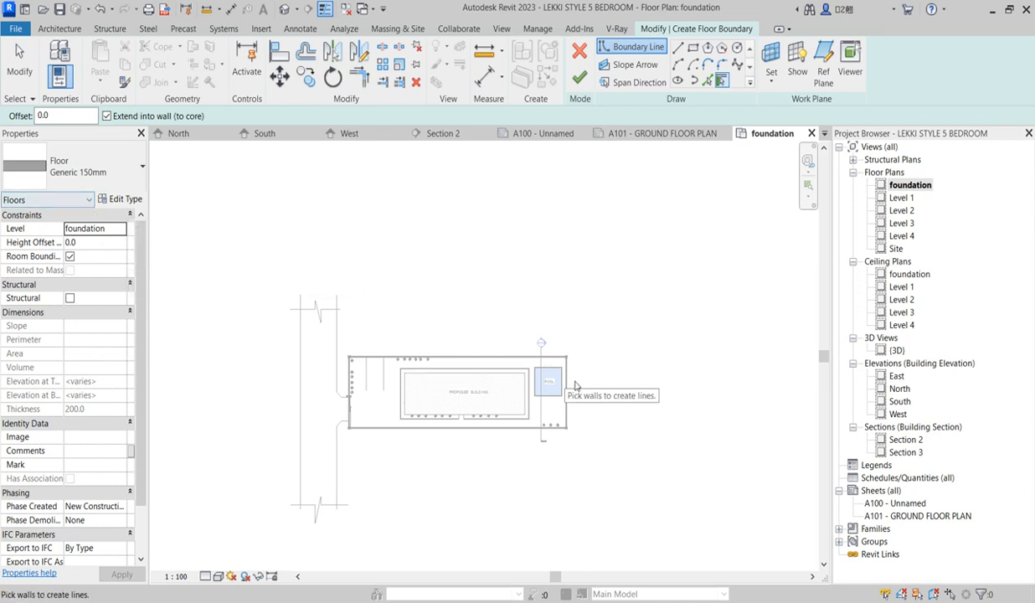
{"action": "left_click", "coordinate": [693, 47]}
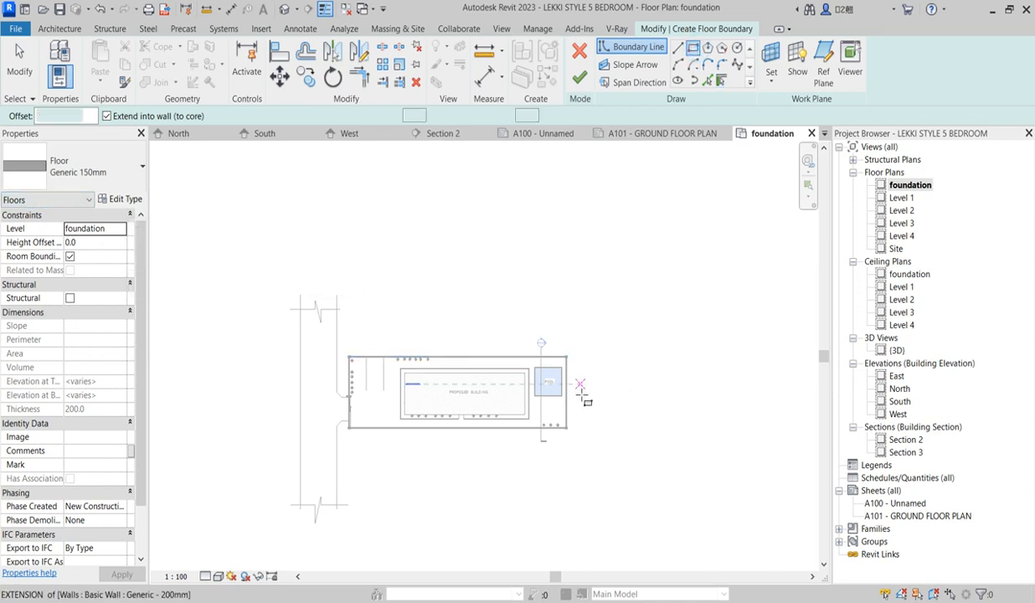
{"action": "scroll", "coordinate": [561, 377], "scroll_direction": "up", "scroll_amount": 8}
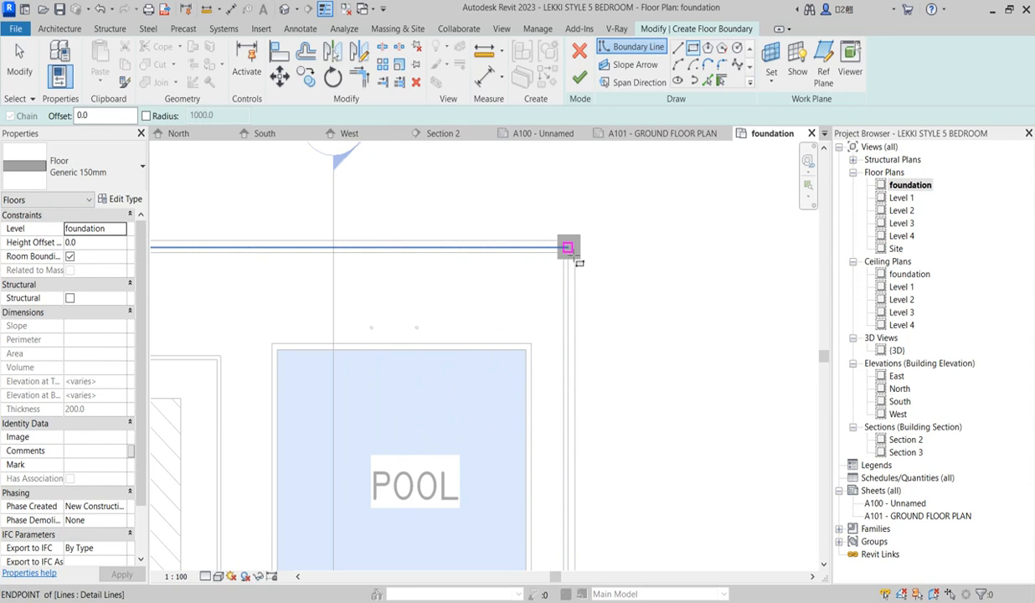
{"action": "left_click", "coordinate": [568, 247]}
{"action": "scroll", "coordinate": [472, 356], "scroll_direction": "down", "scroll_amount": 5}
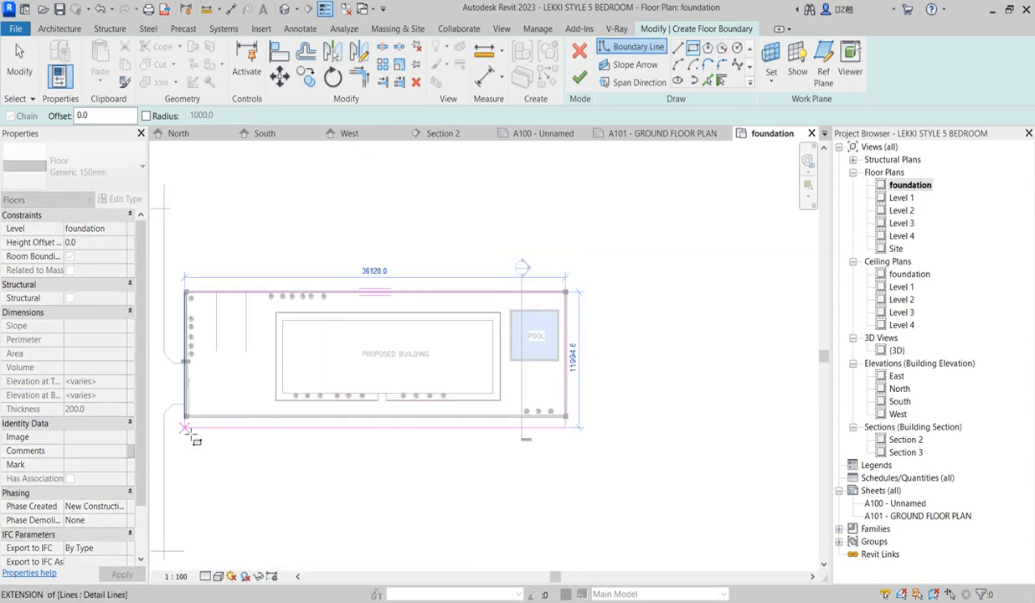
{"action": "scroll", "coordinate": [192, 421], "scroll_direction": "up", "scroll_amount": 3}
{"action": "scroll", "coordinate": [192, 421], "scroll_direction": "up", "scroll_amount": 4}
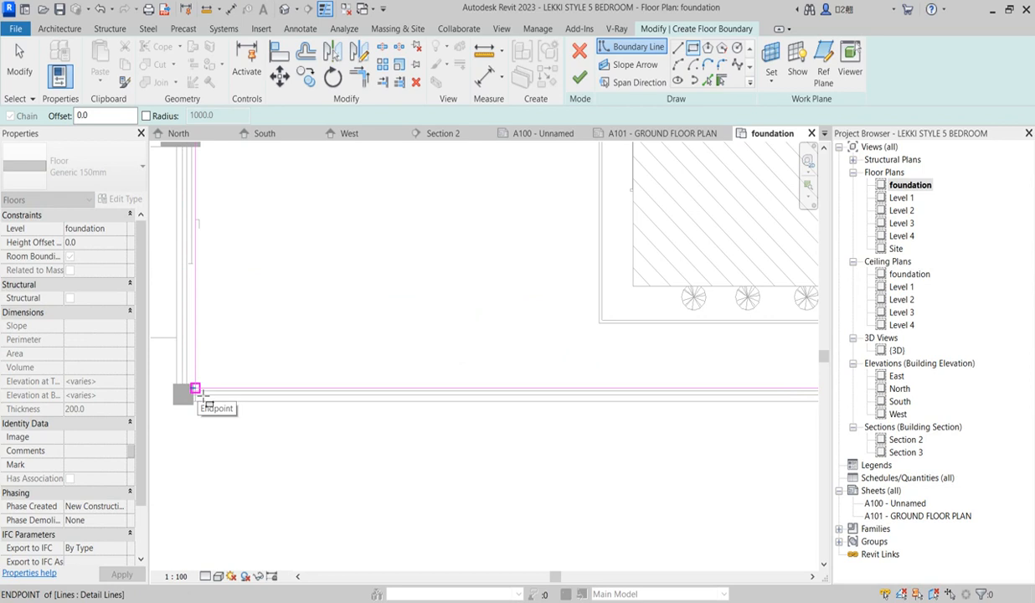
{"action": "left_click", "coordinate": [184, 412]}
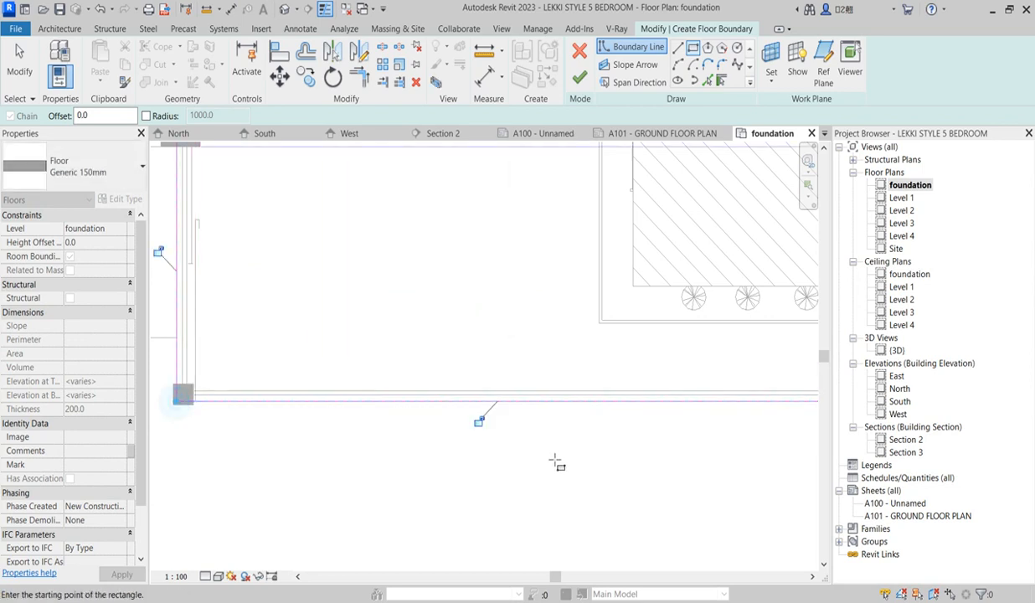
- Add the driveway edges and both road edge lines to the floor boundary with Pick Lines
{"action": "scroll", "coordinate": [503, 427], "scroll_direction": "down", "scroll_amount": 4}
{"action": "left_click", "coordinate": [706, 82]}
{"action": "scroll", "coordinate": [466, 386], "scroll_direction": "up", "scroll_amount": 3}
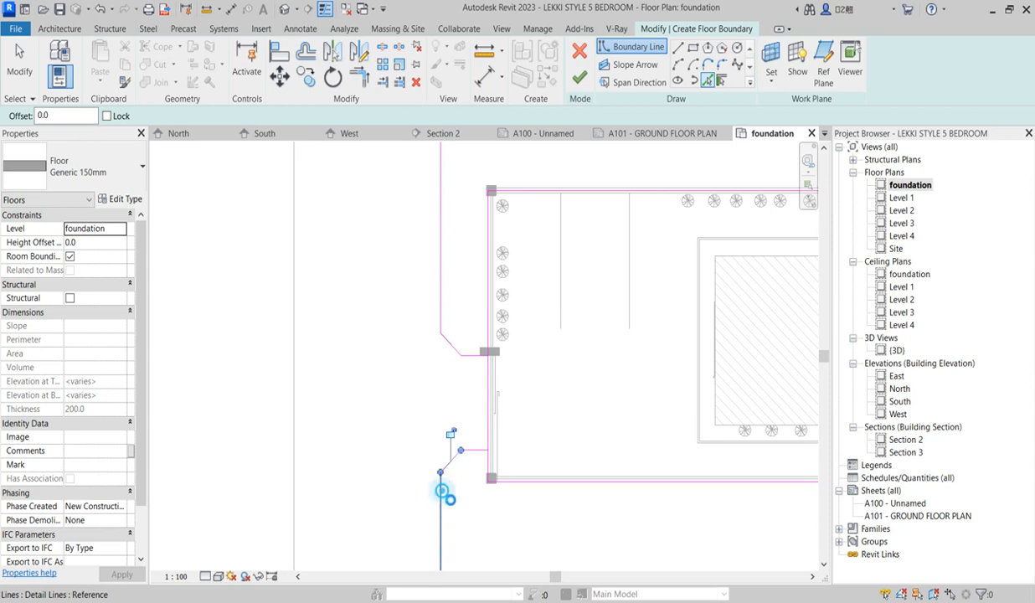
{"action": "left_click", "coordinate": [294, 462]}
- Pick the segments of the break line at the road's north end as floor boundary lines
{"action": "scroll", "coordinate": [335, 521], "scroll_direction": "down", "scroll_amount": 4}
{"action": "scroll", "coordinate": [350, 285], "scroll_direction": "up", "scroll_amount": 3}
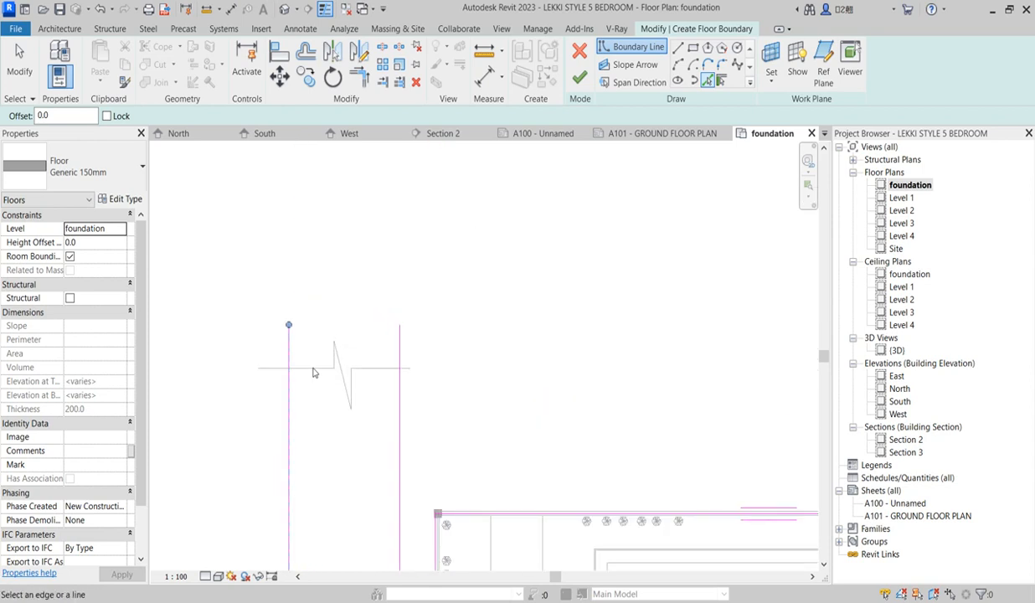
{"action": "left_click", "coordinate": [377, 369]}
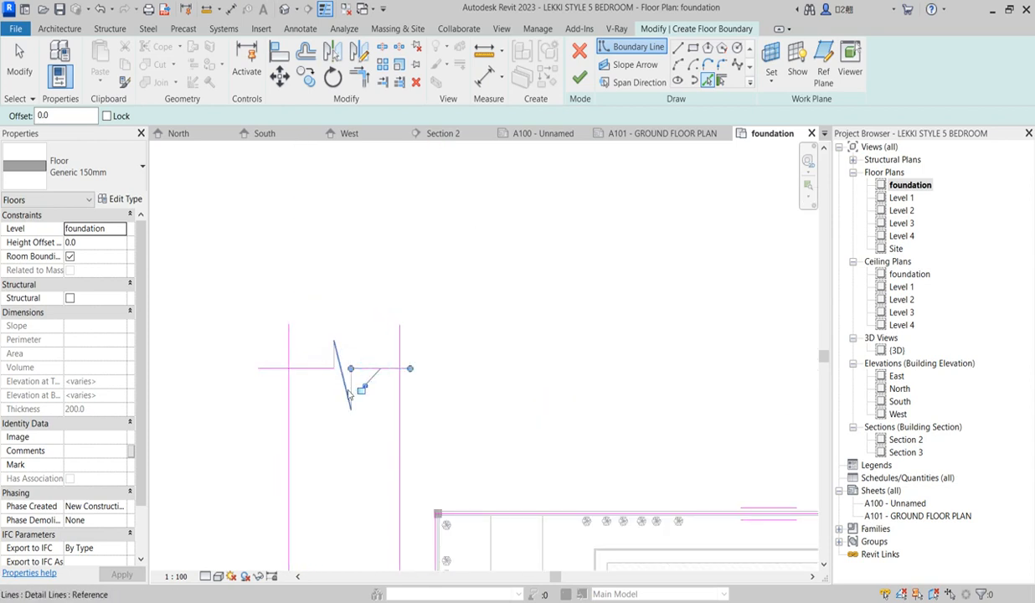
{"action": "scroll", "coordinate": [337, 377], "scroll_direction": "up", "scroll_amount": 5}
{"action": "left_click", "coordinate": [337, 350]}
{"action": "left_click", "coordinate": [397, 409]}
- Pick the segments of the break line at the road's south end as floor boundary lines
{"action": "scroll", "coordinate": [371, 161], "scroll_direction": "down", "scroll_amount": 6}
{"action": "scroll", "coordinate": [370, 361], "scroll_direction": "up", "scroll_amount": 4}
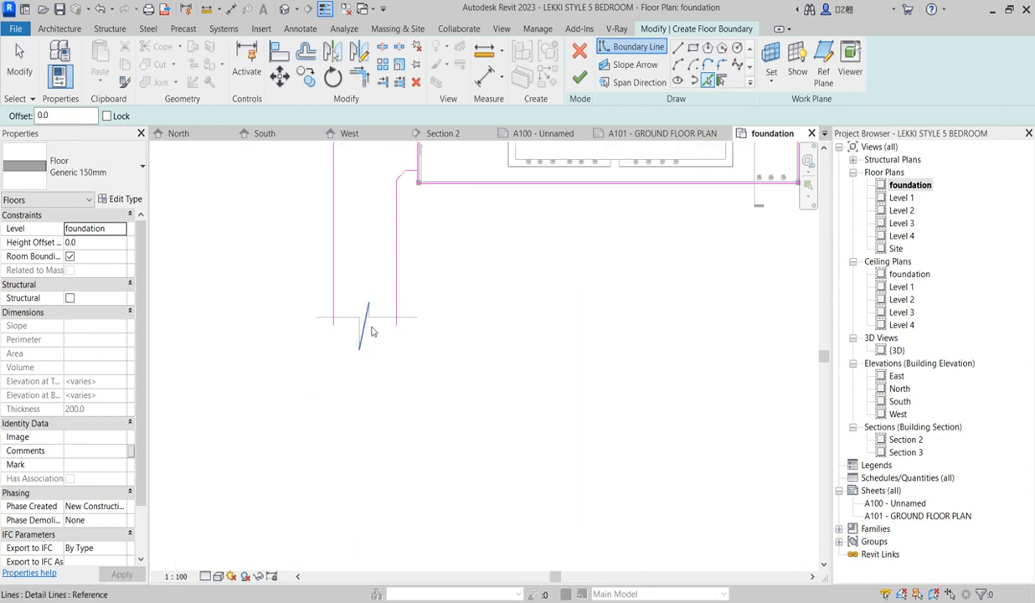
{"action": "left_click", "coordinate": [414, 310]}
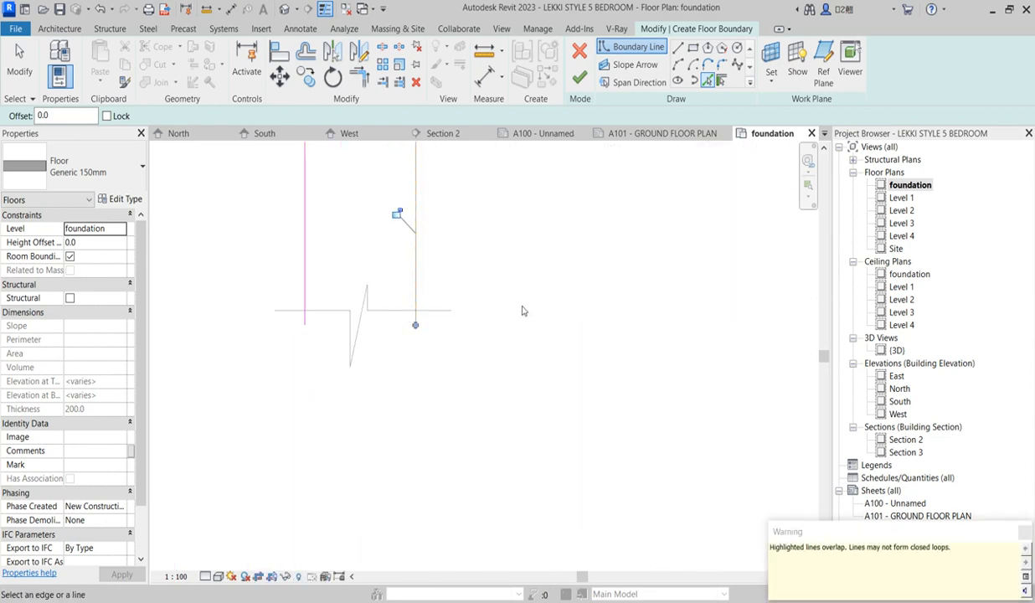
{"action": "left_click", "coordinate": [405, 311]}
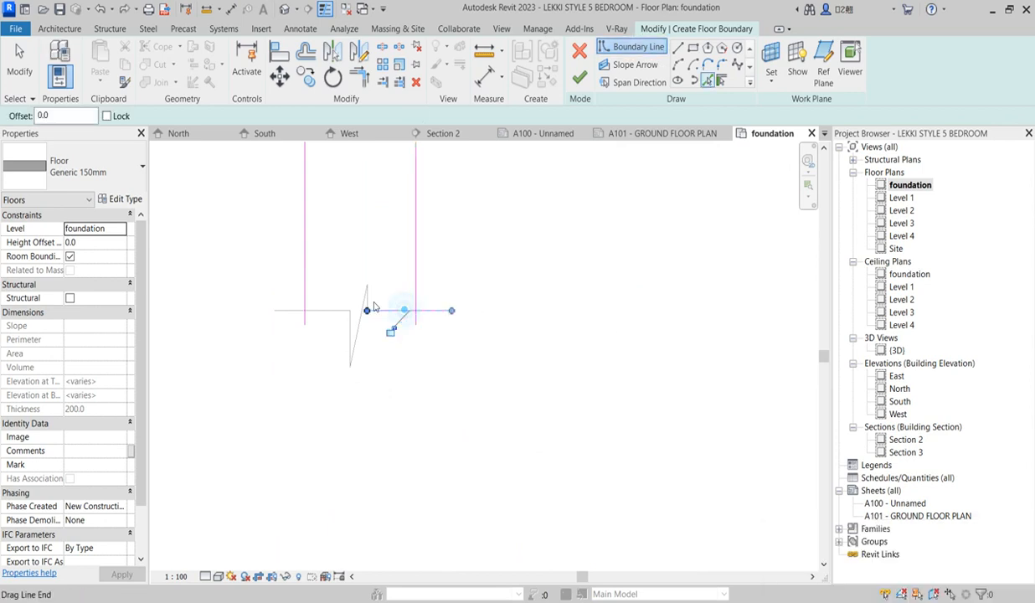
{"action": "scroll", "coordinate": [374, 307], "scroll_direction": "up", "scroll_amount": 3}
{"action": "left_click", "coordinate": [368, 298]}
{"action": "left_click", "coordinate": [339, 346]}
{"action": "left_click", "coordinate": [320, 326]}
{"action": "scroll", "coordinate": [330, 352], "scroll_direction": "down", "scroll_amount": 2}
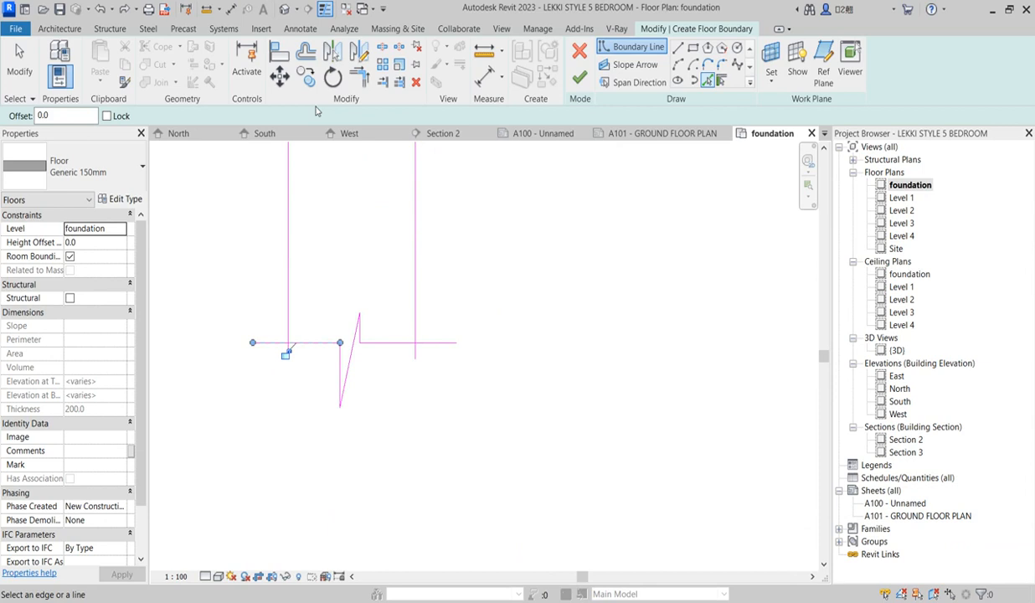
- Trim the road edge lines and the break lines to corners at both ends of the road
{"action": "left_click", "coordinate": [364, 81]}
{"action": "left_click", "coordinate": [305, 342]}
{"action": "left_click", "coordinate": [290, 331]}
{"action": "left_click", "coordinate": [390, 341]}
{"action": "scroll", "coordinate": [411, 356], "scroll_direction": "down", "scroll_amount": 4}
{"action": "scroll", "coordinate": [409, 254], "scroll_direction": "up", "scroll_amount": 2}
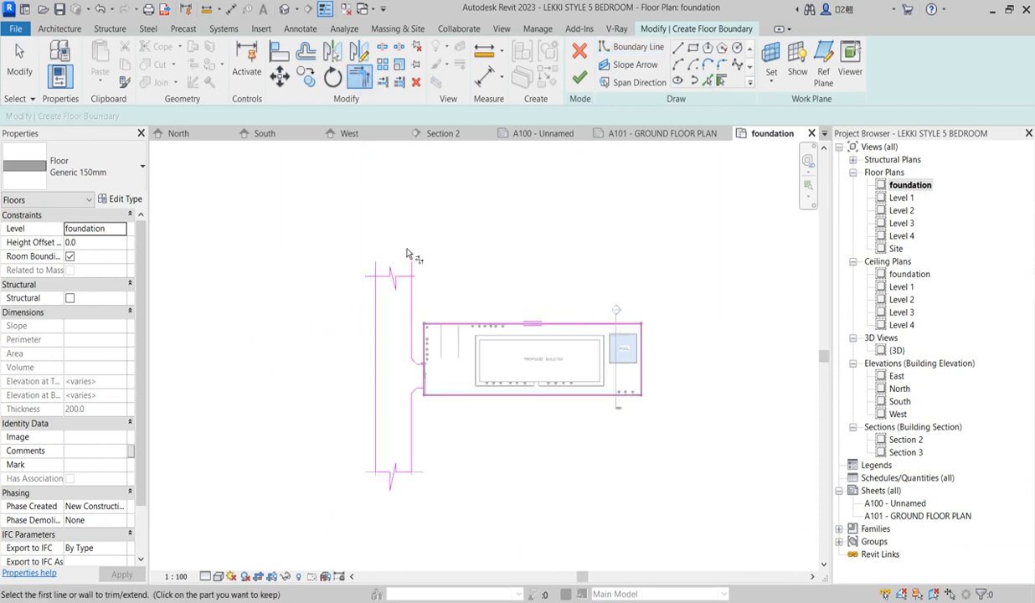
{"action": "left_click", "coordinate": [352, 269]}
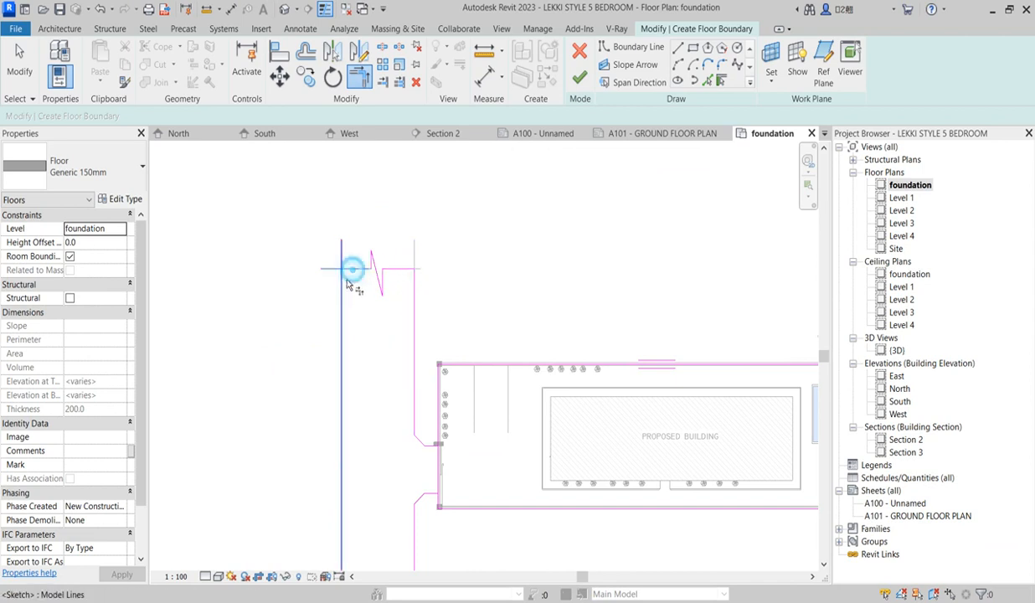
{"action": "left_click", "coordinate": [341, 285]}
- Sketch a rectangle around the proposed building's outline as an inner floor boundary and try to finish the floor
{"action": "scroll", "coordinate": [342, 285], "scroll_direction": "down", "scroll_amount": 2}
{"action": "left_click", "coordinate": [679, 48]}
{"action": "scroll", "coordinate": [611, 335], "scroll_direction": "up", "scroll_amount": 6}
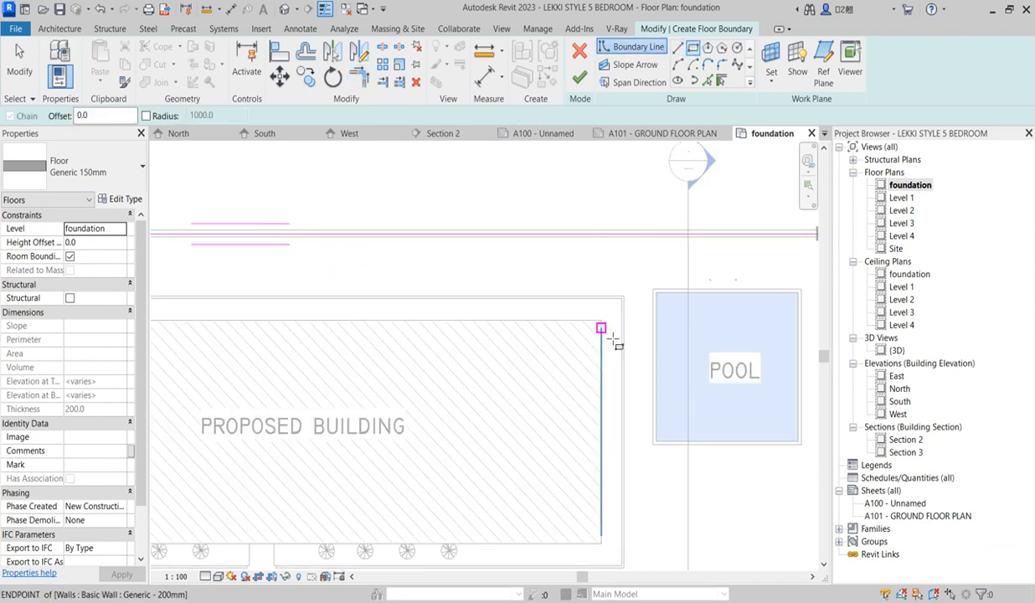
{"action": "left_click", "coordinate": [611, 331]}
{"action": "scroll", "coordinate": [616, 331], "scroll_direction": "down", "scroll_amount": 6}
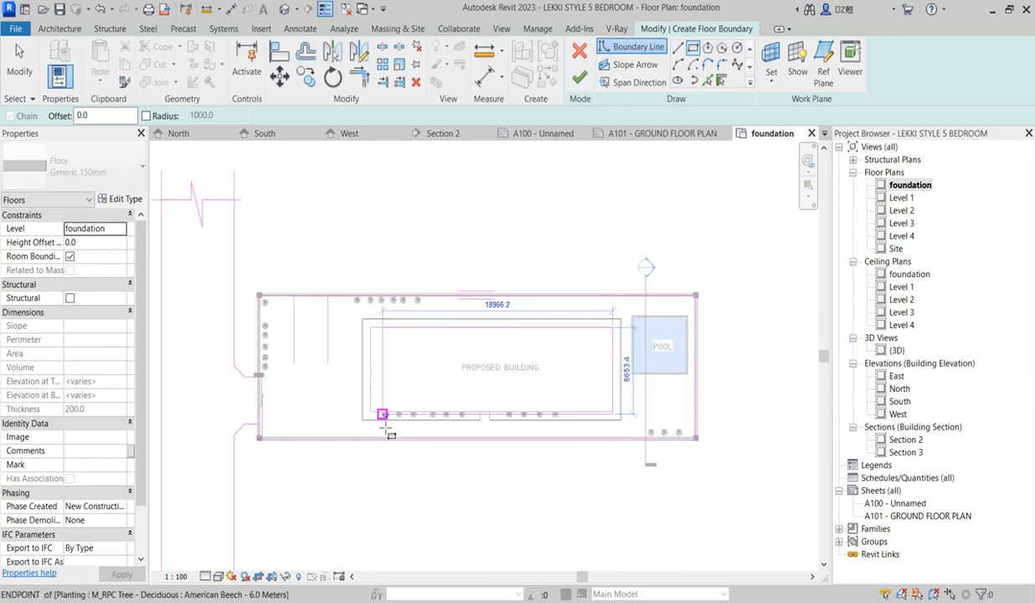
{"action": "scroll", "coordinate": [376, 418], "scroll_direction": "up", "scroll_amount": 5}
{"action": "left_click", "coordinate": [371, 412]}
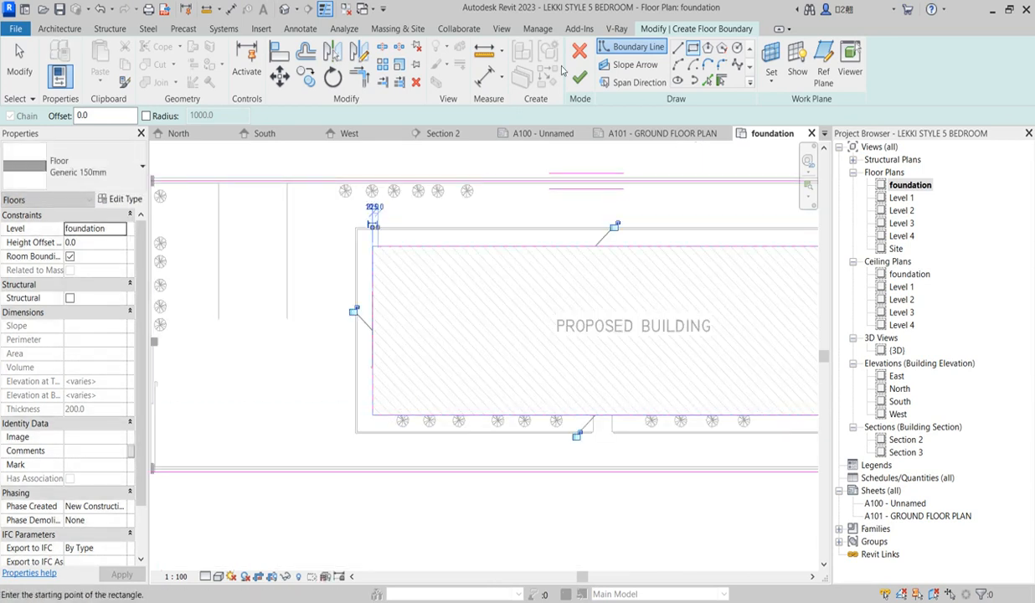
{"action": "left_click", "coordinate": [579, 77]}
{"action": "scroll", "coordinate": [680, 474], "scroll_direction": "down", "scroll_amount": 5}
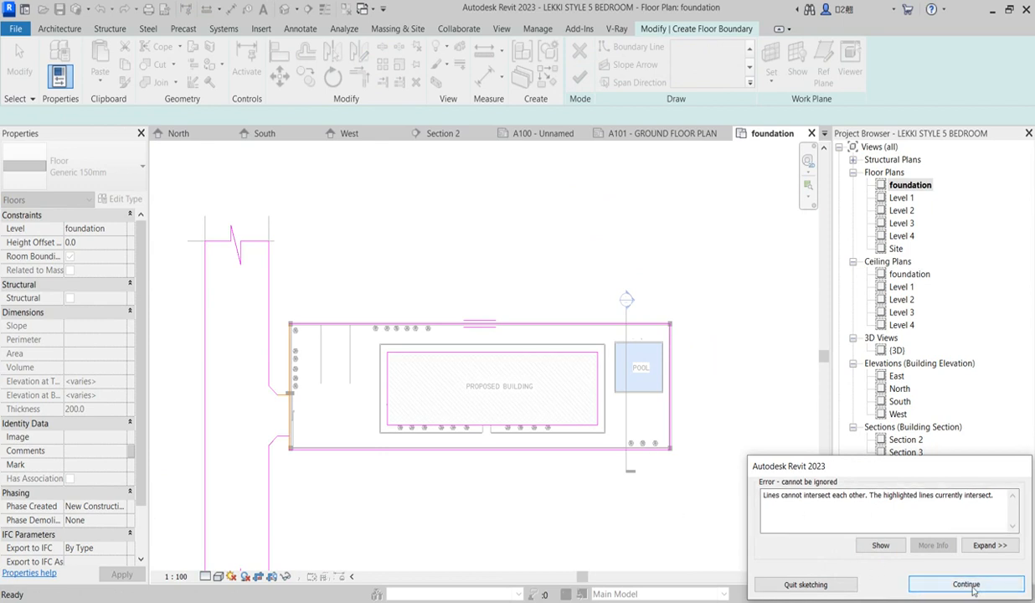
{"action": "left_click", "coordinate": [938, 584]}
- Split the road-side boundary line at the gate, trim both parts to the driveway edges, and finish the floor
{"action": "scroll", "coordinate": [168, 388], "scroll_direction": "up", "scroll_amount": 2}
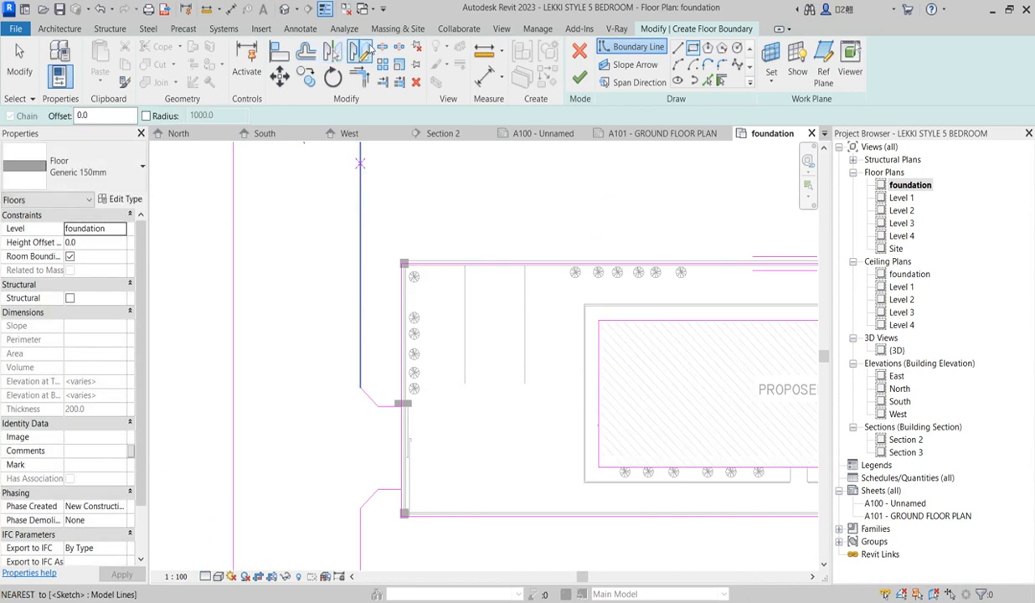
{"action": "left_click", "coordinate": [384, 64]}
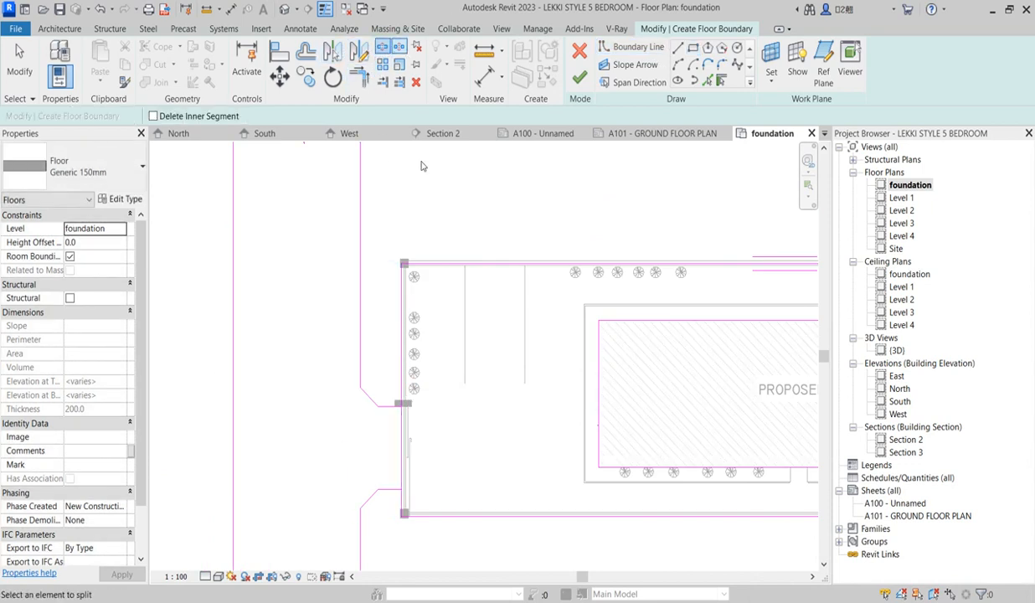
{"action": "left_click", "coordinate": [401, 430]}
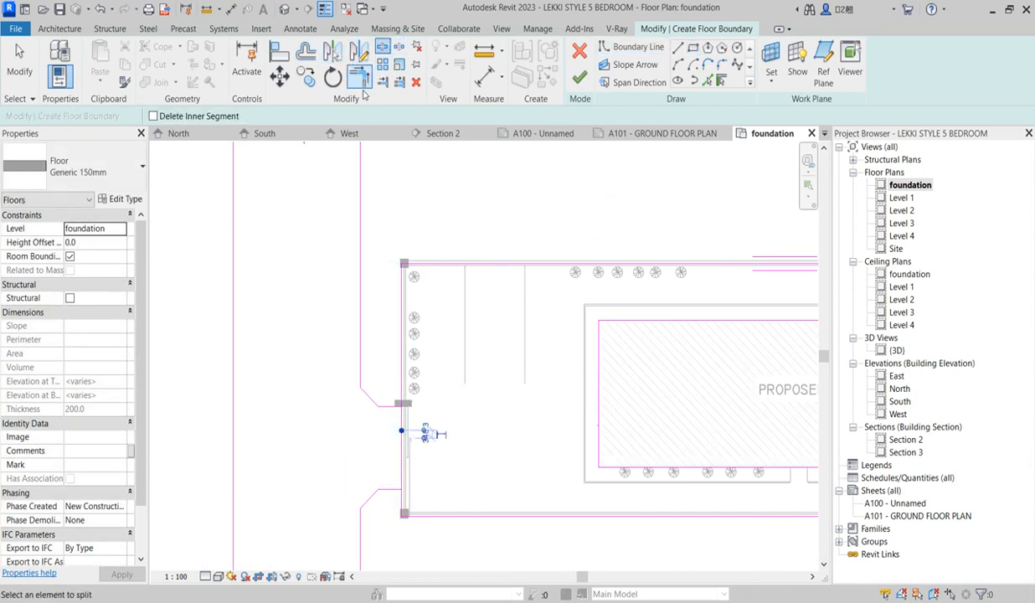
{"action": "left_click", "coordinate": [359, 80]}
{"action": "left_click", "coordinate": [398, 390]}
{"action": "left_click", "coordinate": [392, 492]}
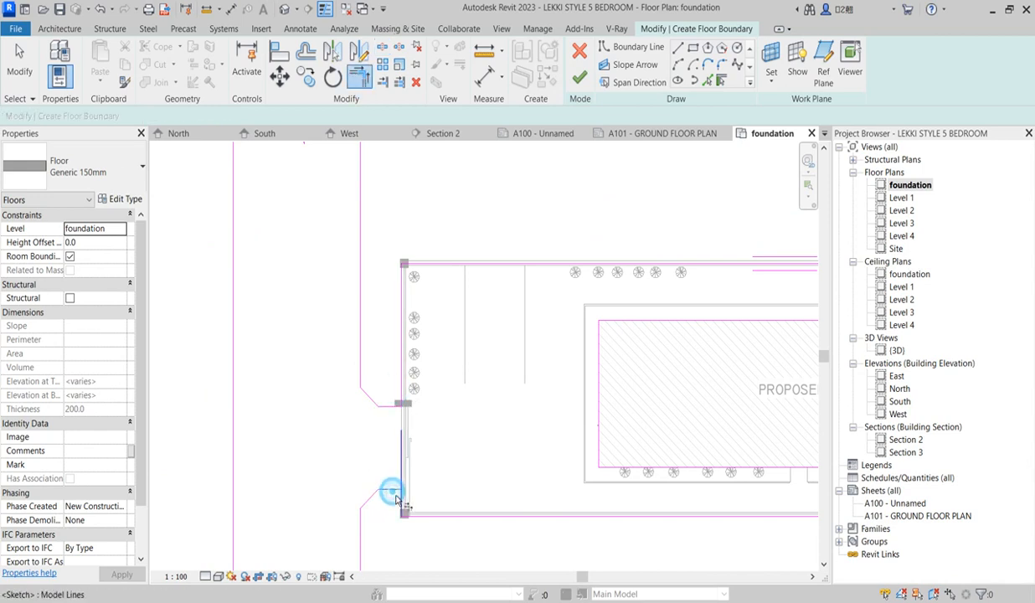
{"action": "left_click", "coordinate": [580, 77]}
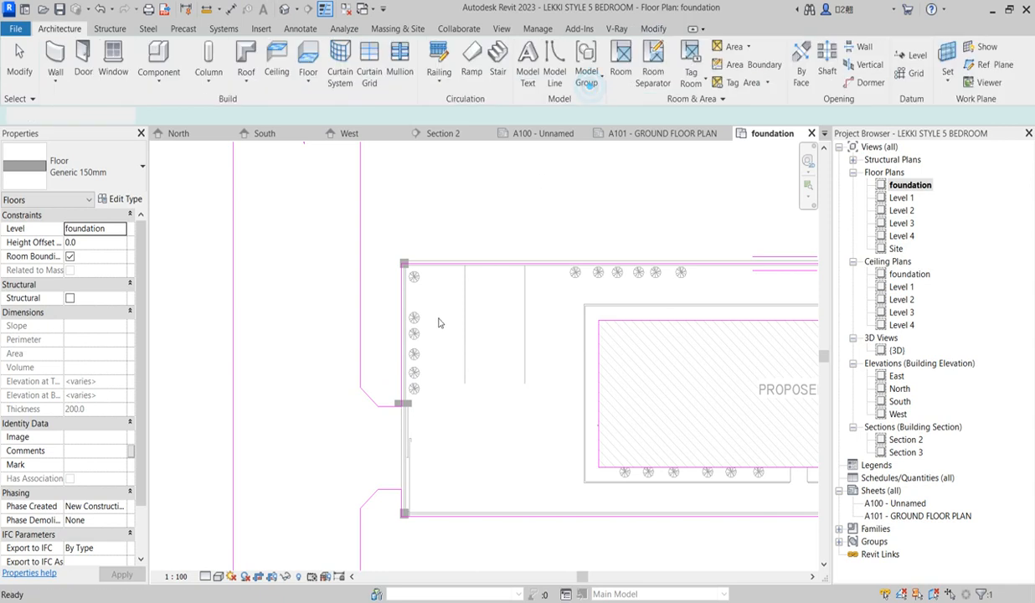
{"action": "scroll", "coordinate": [451, 394], "scroll_direction": "down", "scroll_amount": 5}
{"action": "left_click", "coordinate": [739, 524]}
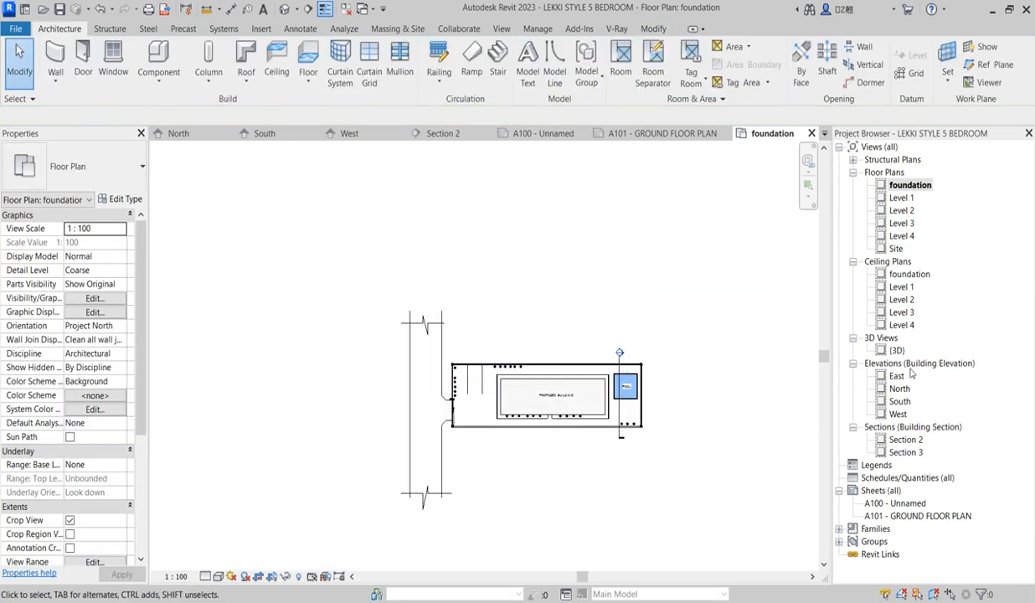
- Open the 3D view and set the new site floor's height offset from level to 10
{"action": "double_click", "coordinate": [897, 351]}
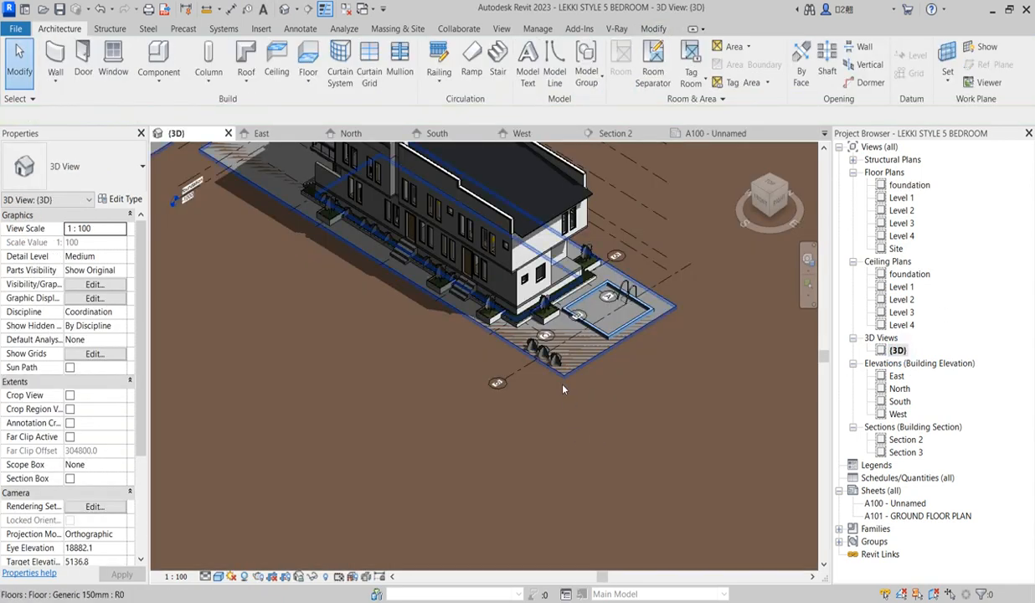
{"action": "scroll", "coordinate": [541, 370], "scroll_direction": "down", "scroll_amount": 3}
{"action": "scroll", "coordinate": [348, 285], "scroll_direction": "up", "scroll_amount": 5}
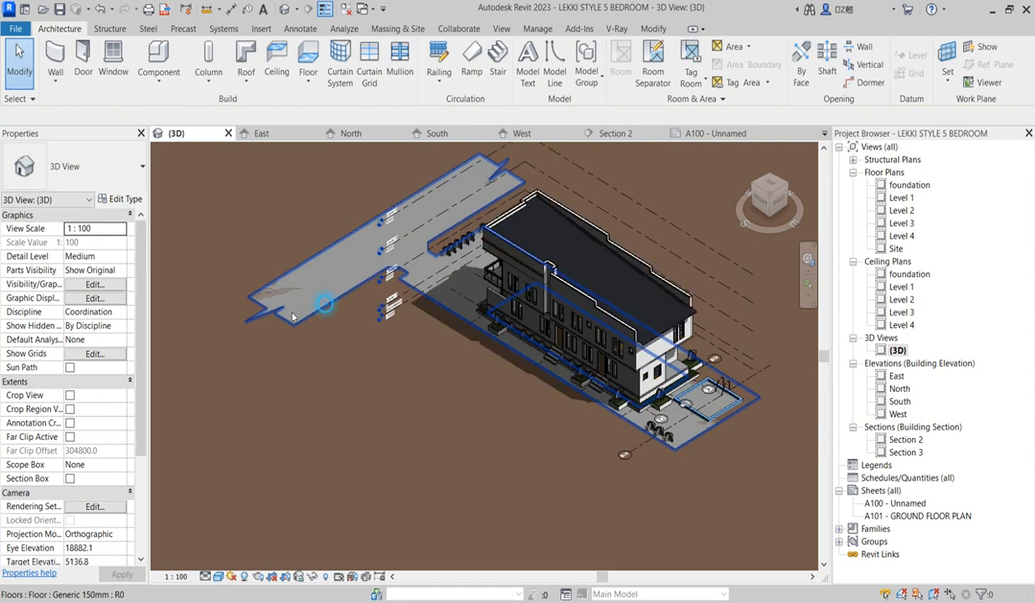
{"action": "left_click", "coordinate": [314, 295]}
{"action": "left_click", "coordinate": [95, 242]}
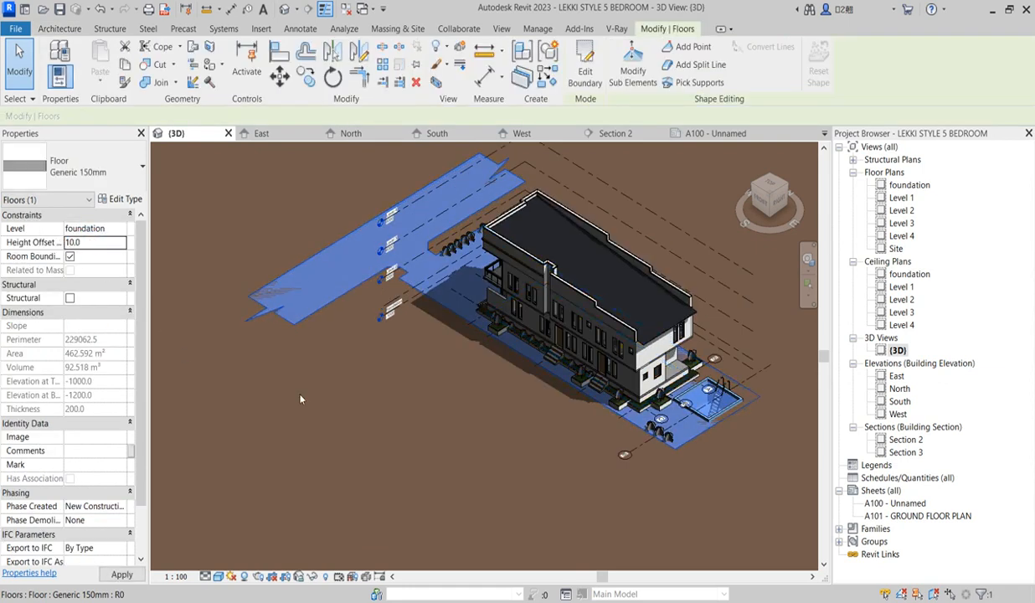
{"action": "left_click", "coordinate": [340, 378]}
{"action": "scroll", "coordinate": [683, 419], "scroll_direction": "up", "scroll_amount": 5}
{"action": "scroll", "coordinate": [682, 418], "scroll_direction": "up", "scroll_amount": 1}
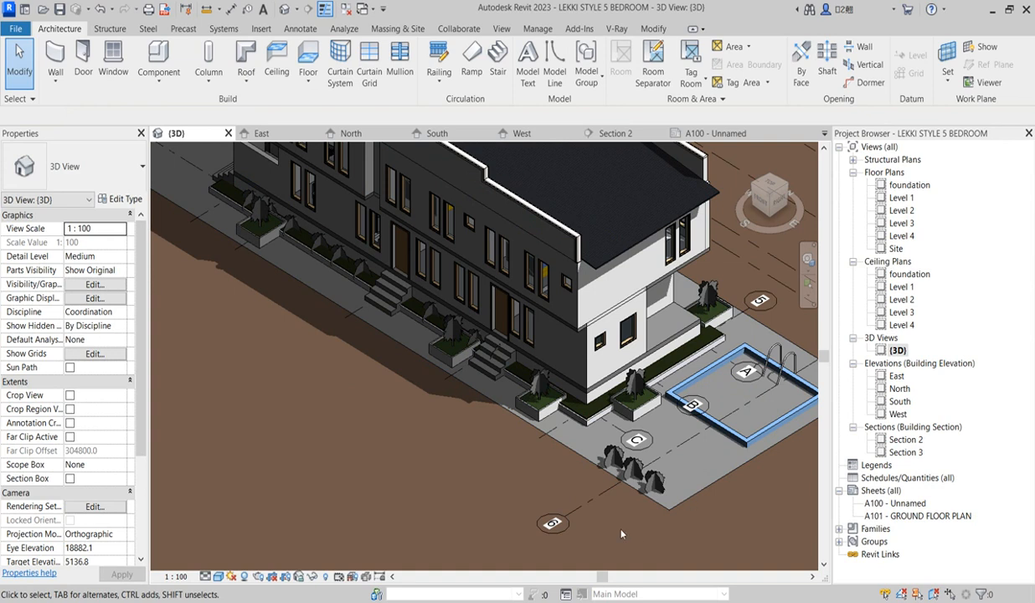
- Edit the site floor's boundary in the foundation plan, adding a rectangle along the pool's outer edge, then finish the floor and save the project
{"action": "left_click", "coordinate": [588, 459]}
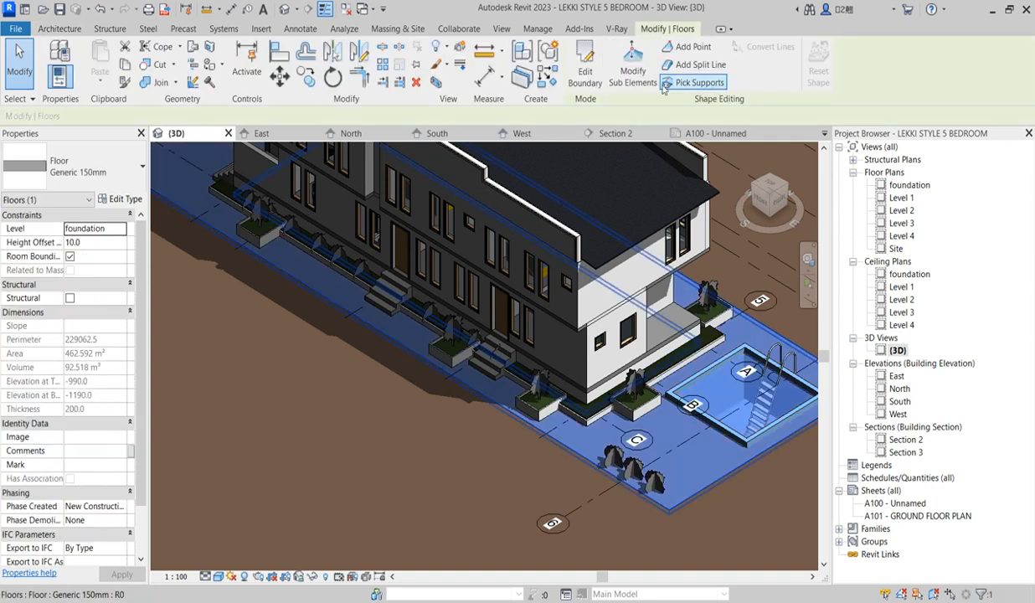
{"action": "left_click", "coordinate": [588, 74]}
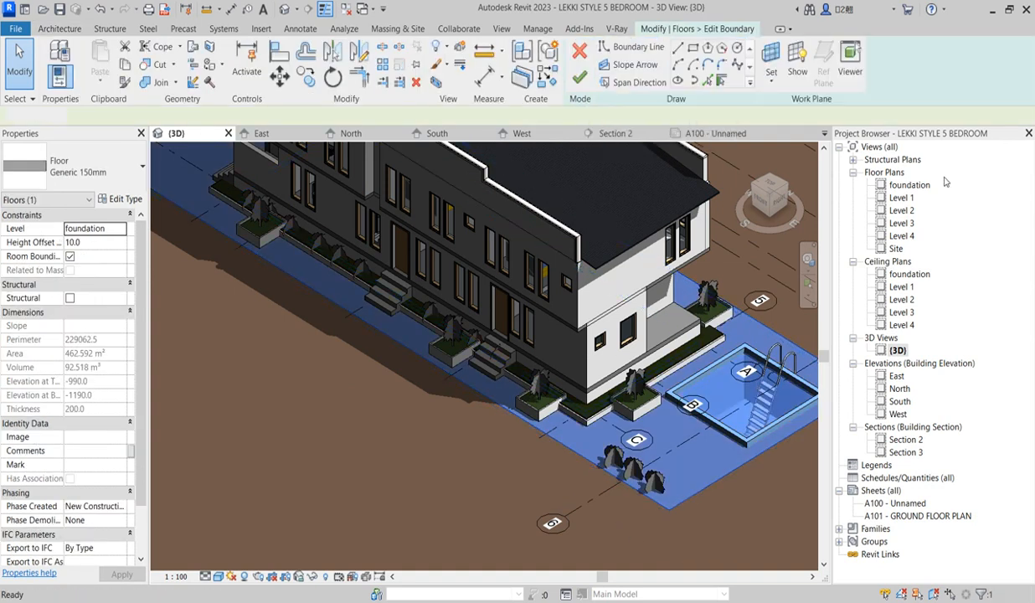
{"action": "double_click", "coordinate": [906, 185]}
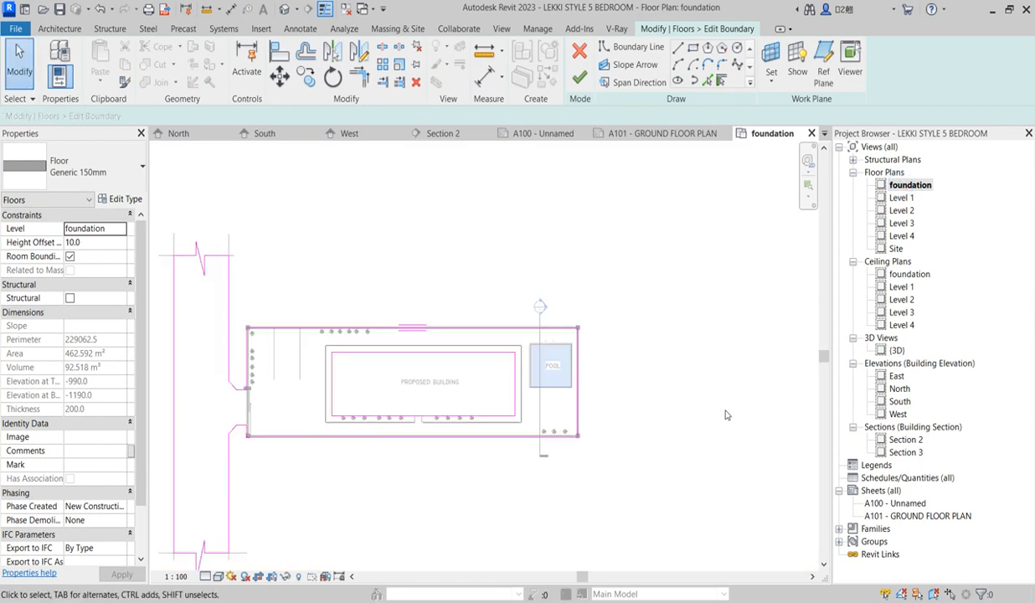
{"action": "left_click", "coordinate": [693, 47]}
{"action": "scroll", "coordinate": [548, 369], "scroll_direction": "up", "scroll_amount": 6}
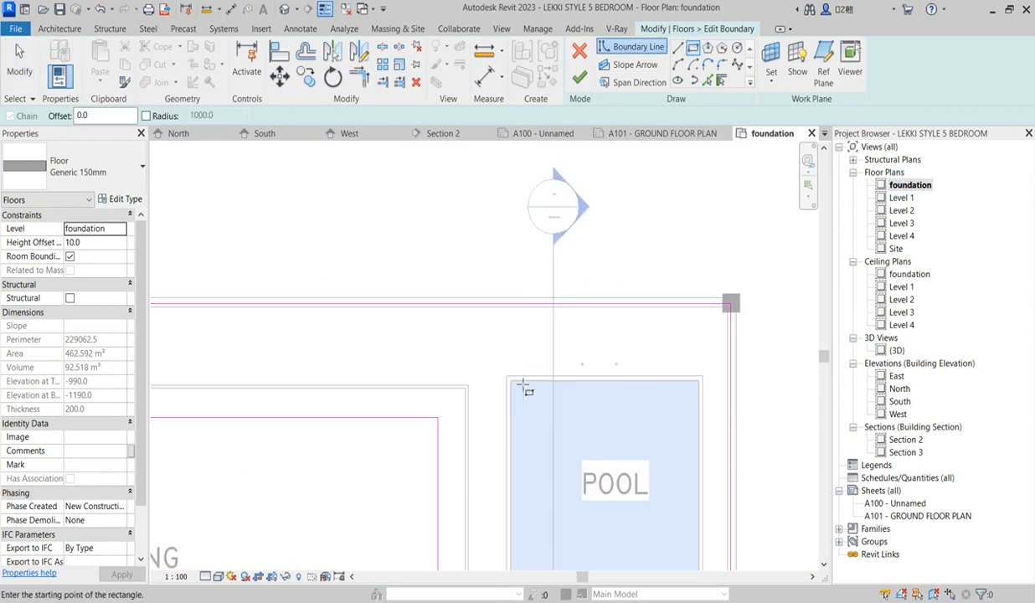
{"action": "left_click", "coordinate": [515, 398]}
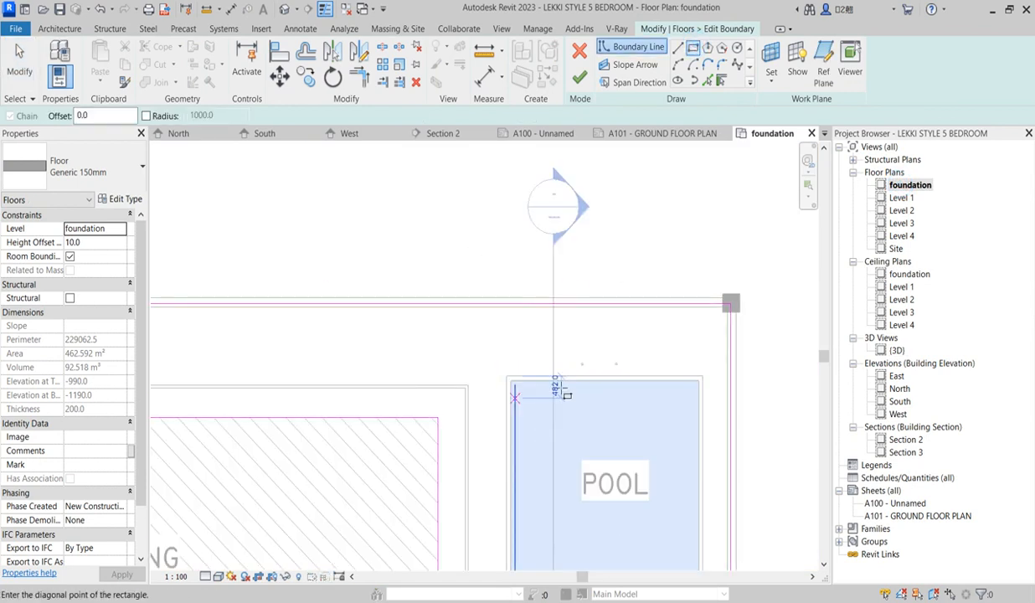
{"action": "scroll", "coordinate": [617, 507], "scroll_direction": "down", "scroll_amount": 4}
{"action": "scroll", "coordinate": [606, 485], "scroll_direction": "up", "scroll_amount": 3}
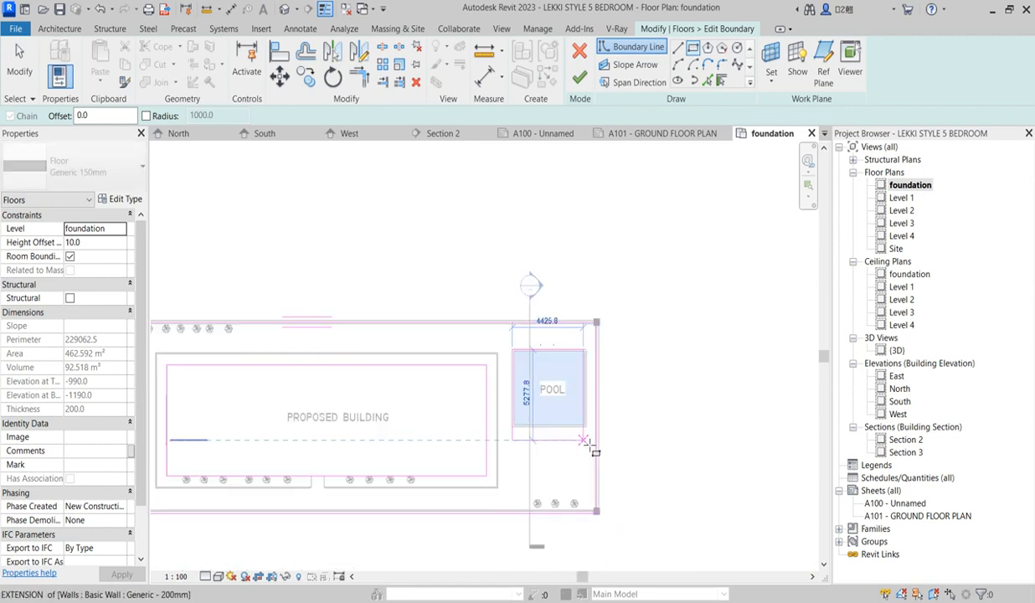
{"action": "left_click", "coordinate": [616, 392]}
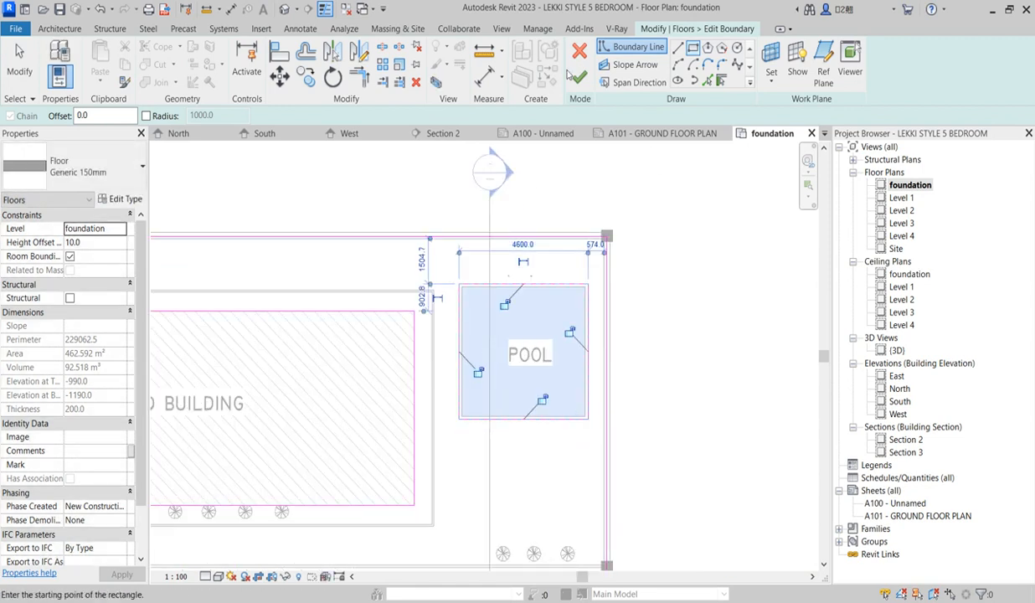
{"action": "left_click", "coordinate": [578, 79]}
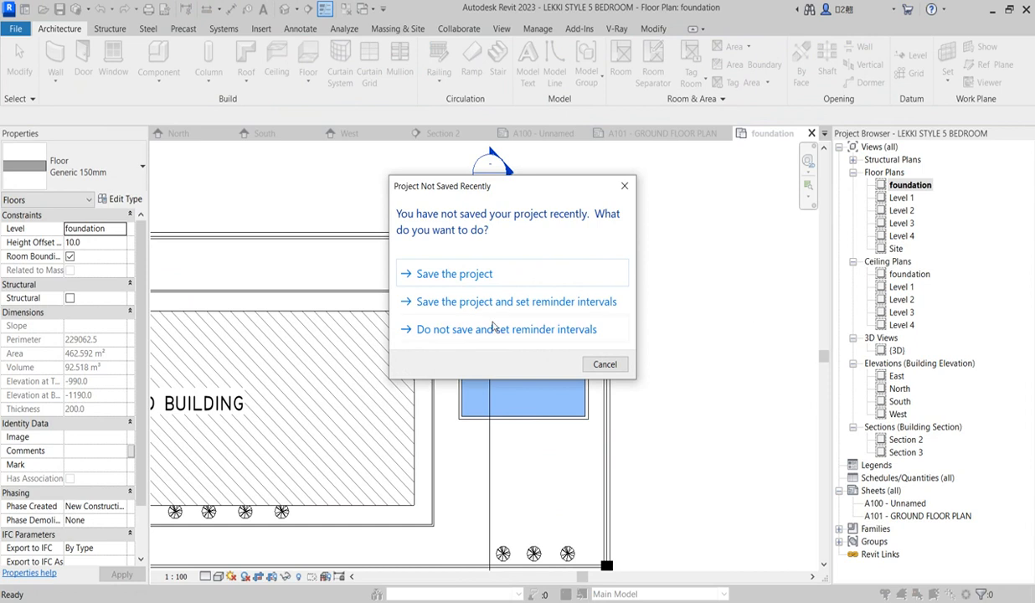
{"action": "left_click", "coordinate": [453, 270]}
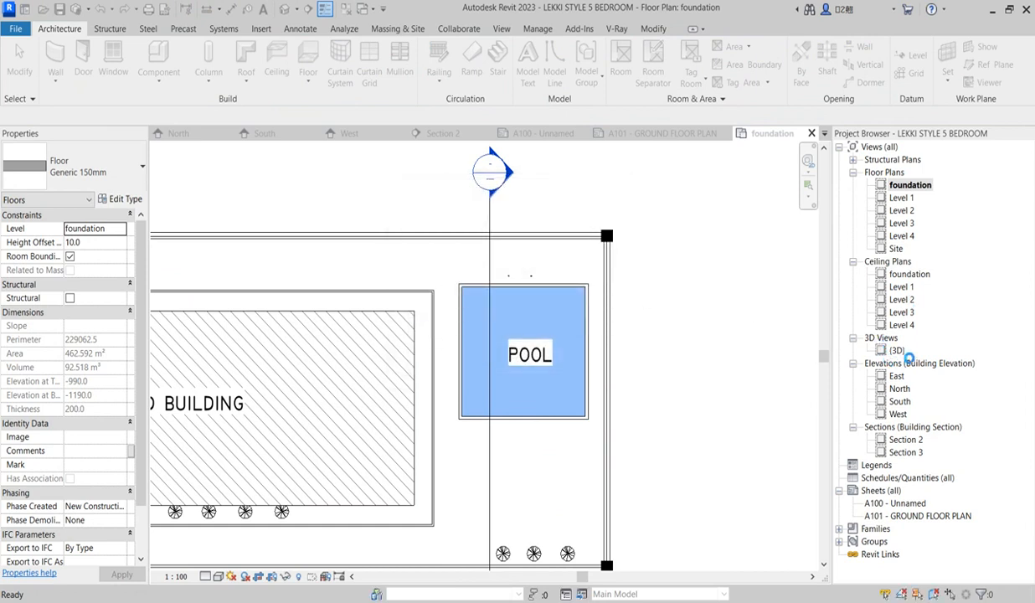
- Check the pool opening and the site floor in the 3D view, and return to the foundation floor plan
{"action": "double_click", "coordinate": [896, 350]}
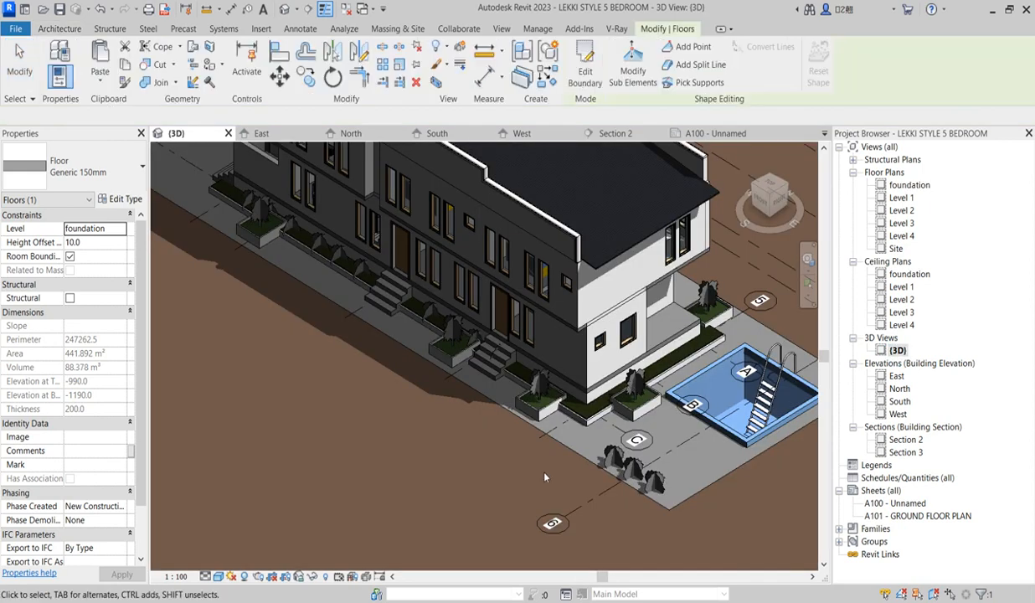
{"action": "left_click", "coordinate": [505, 469]}
{"action": "scroll", "coordinate": [327, 408], "scroll_direction": "down", "scroll_amount": 3}
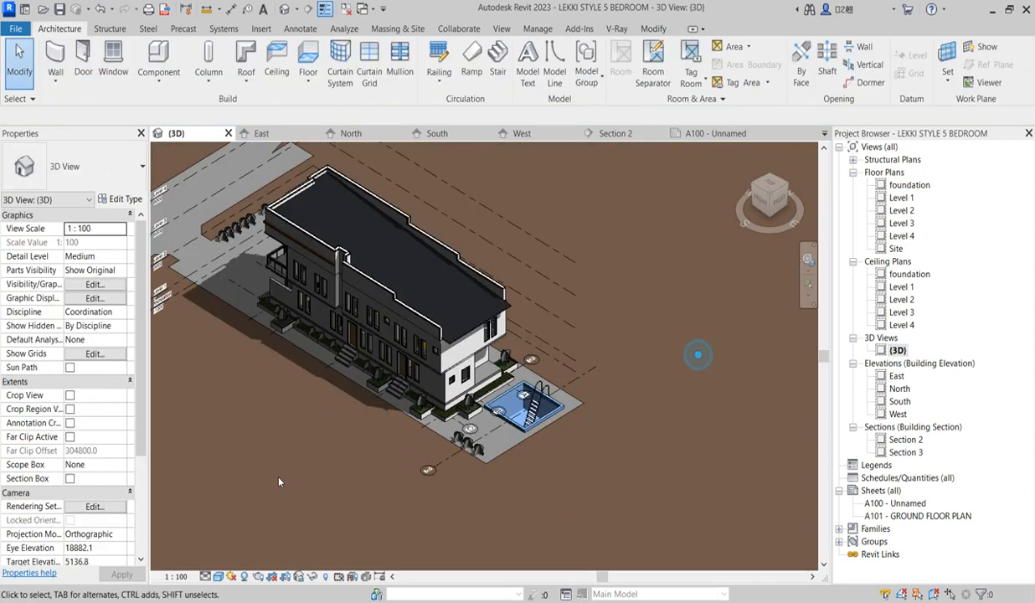
{"action": "scroll", "coordinate": [241, 320], "scroll_direction": "up", "scroll_amount": 4}
{"action": "scroll", "coordinate": [747, 449], "scroll_direction": "down", "scroll_amount": 5}
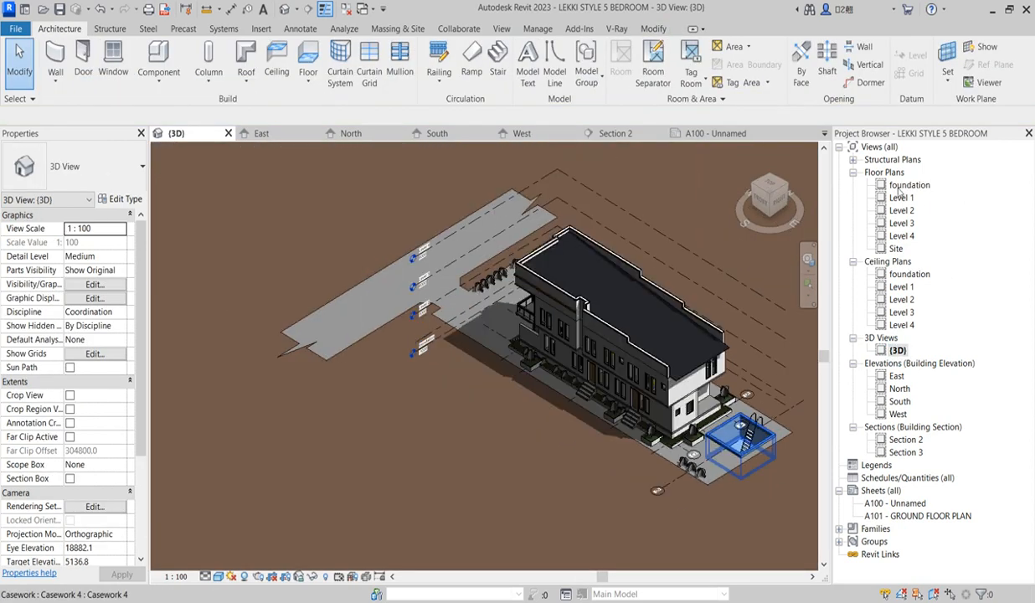
{"action": "double_click", "coordinate": [897, 186]}
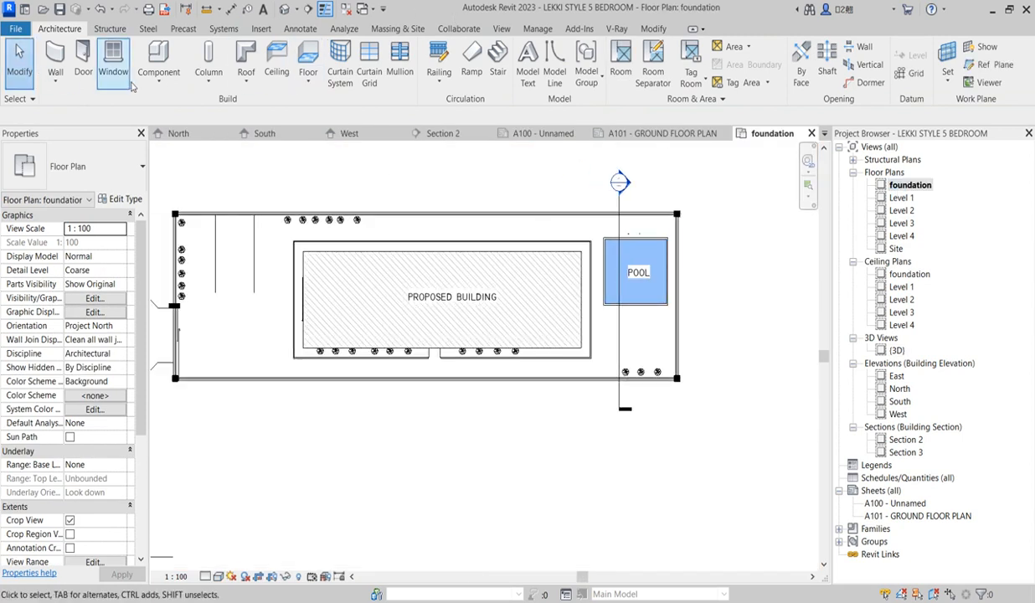
{"action": "left_click", "coordinate": [55, 58]}
{"action": "scroll", "coordinate": [676, 214], "scroll_direction": "up", "scroll_amount": 5}
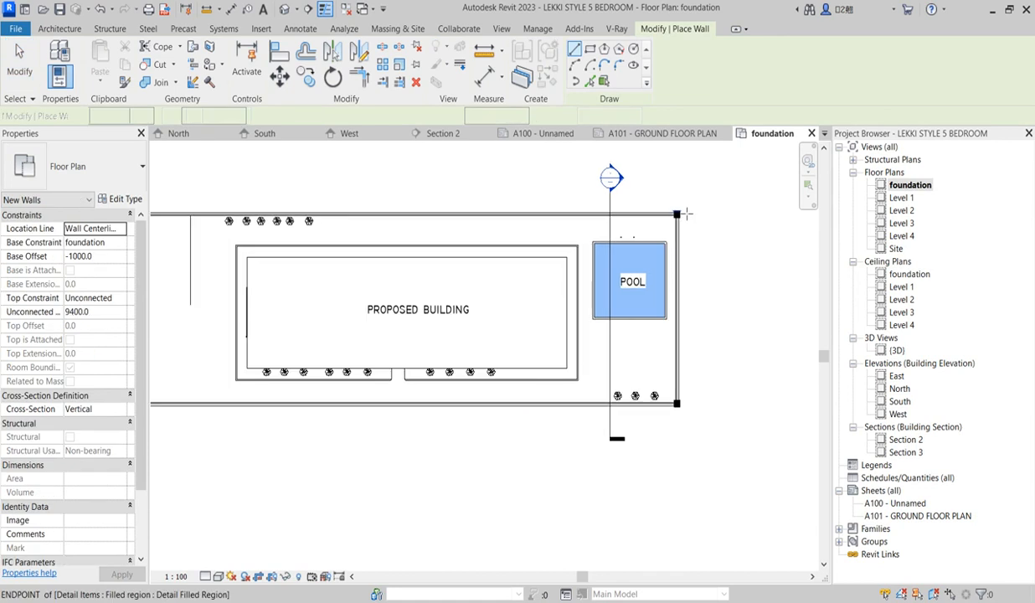
{"action": "left_click", "coordinate": [675, 227]}
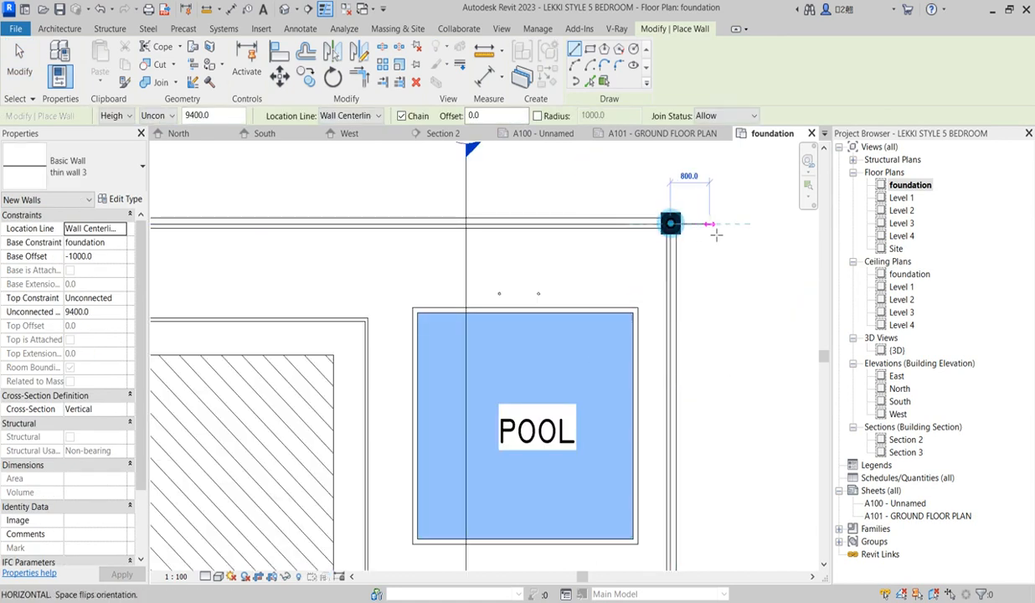
{"action": "scroll", "coordinate": [719, 235], "scroll_direction": "down", "scroll_amount": 5}
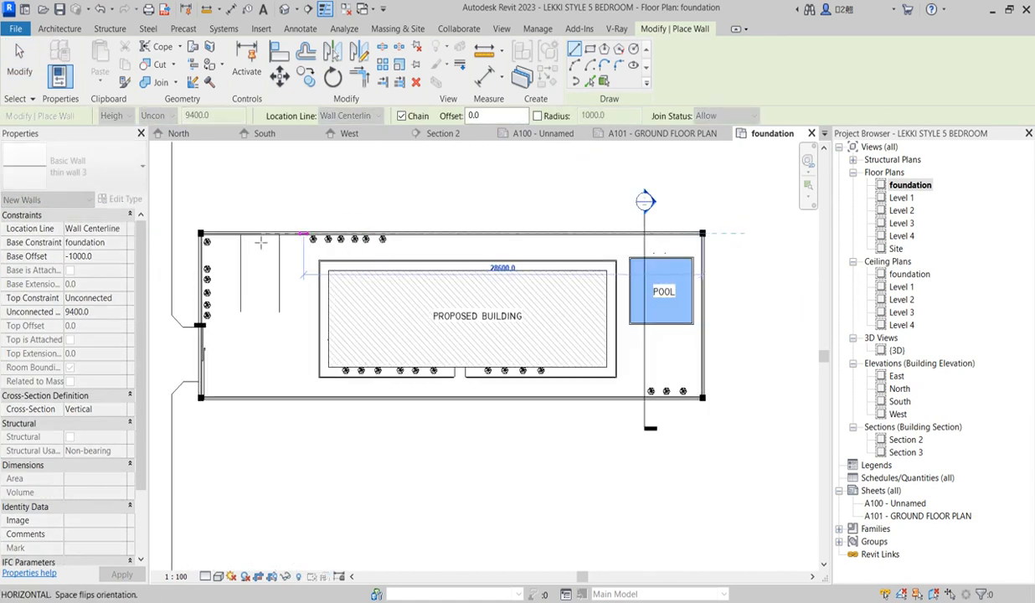
{"action": "key", "text": "Escape"}
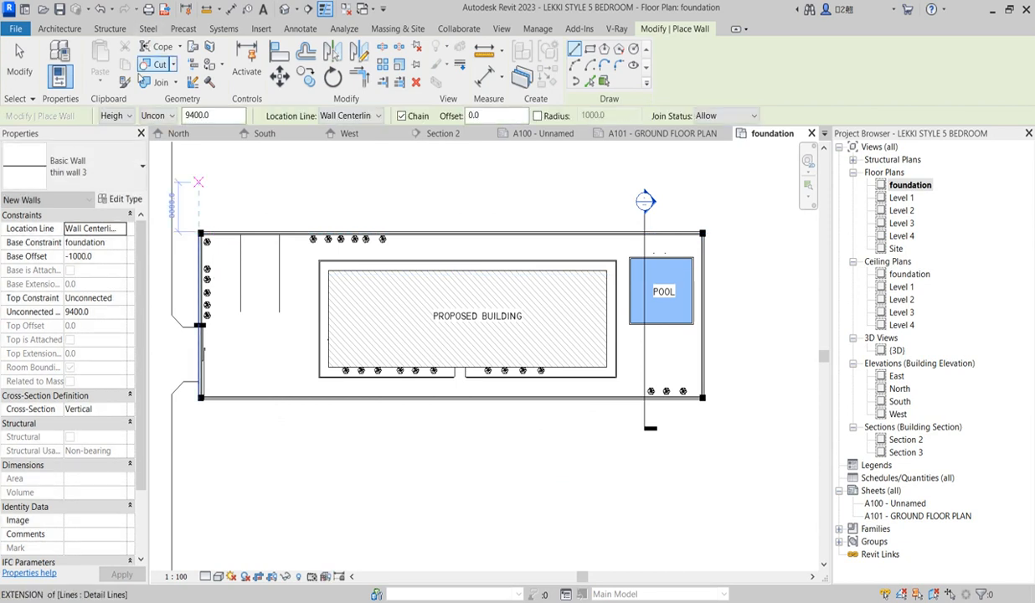
- Set up a Generic - 200mm basic wall with base offset 0.0 and unconnected height 2800 on the foundation level
{"action": "left_click", "coordinate": [57, 32]}
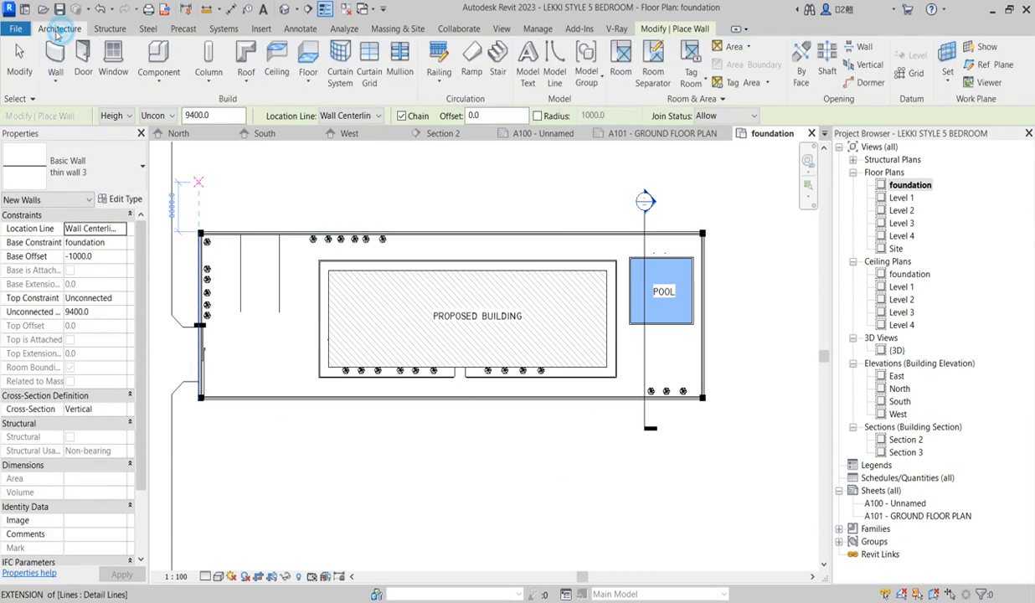
{"action": "left_click", "coordinate": [56, 77]}
{"action": "left_click", "coordinate": [94, 107]}
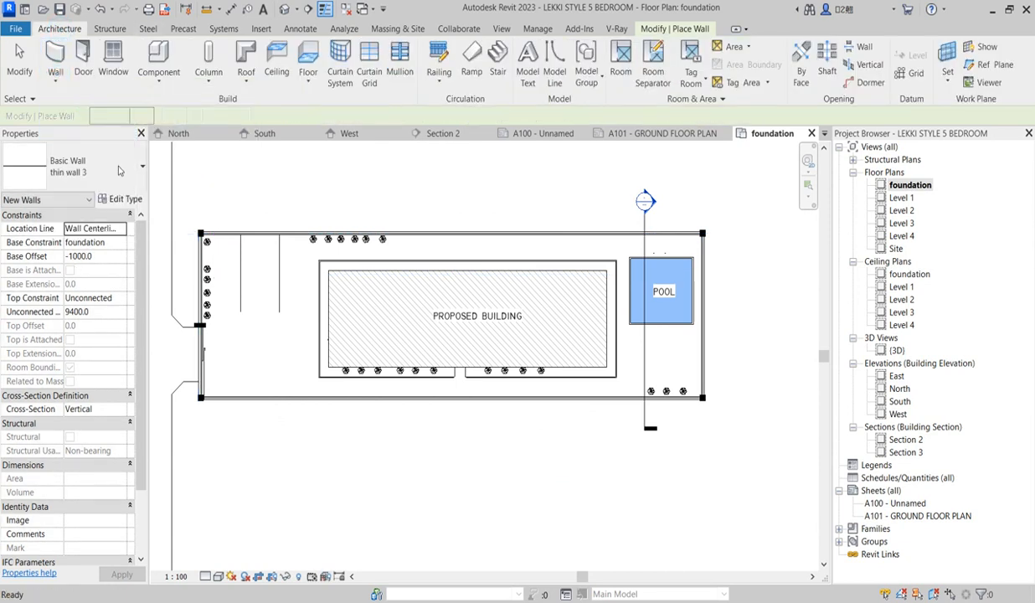
{"action": "left_click", "coordinate": [83, 166]}
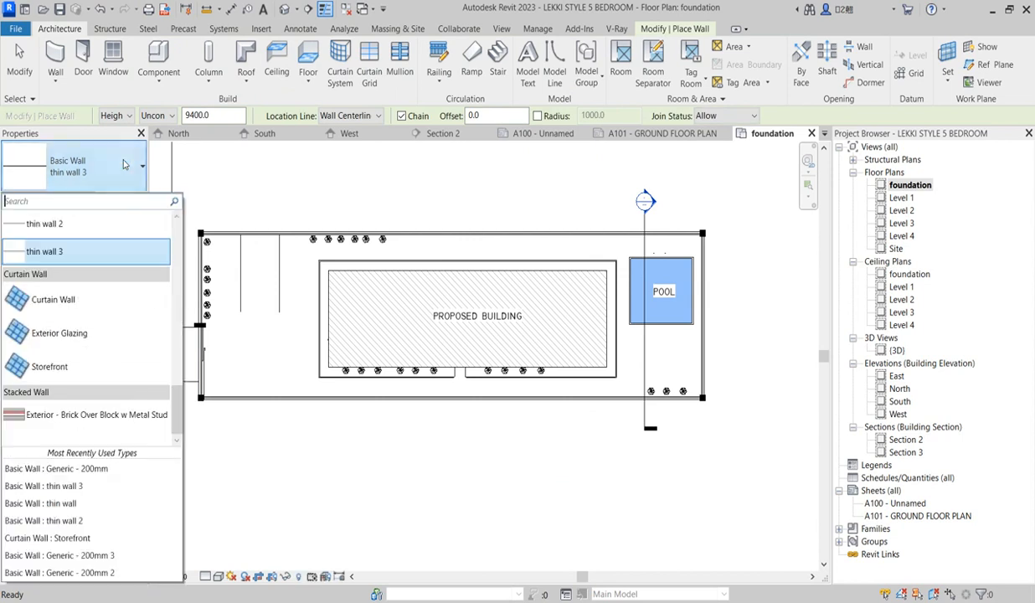
{"action": "left_click", "coordinate": [113, 573]}
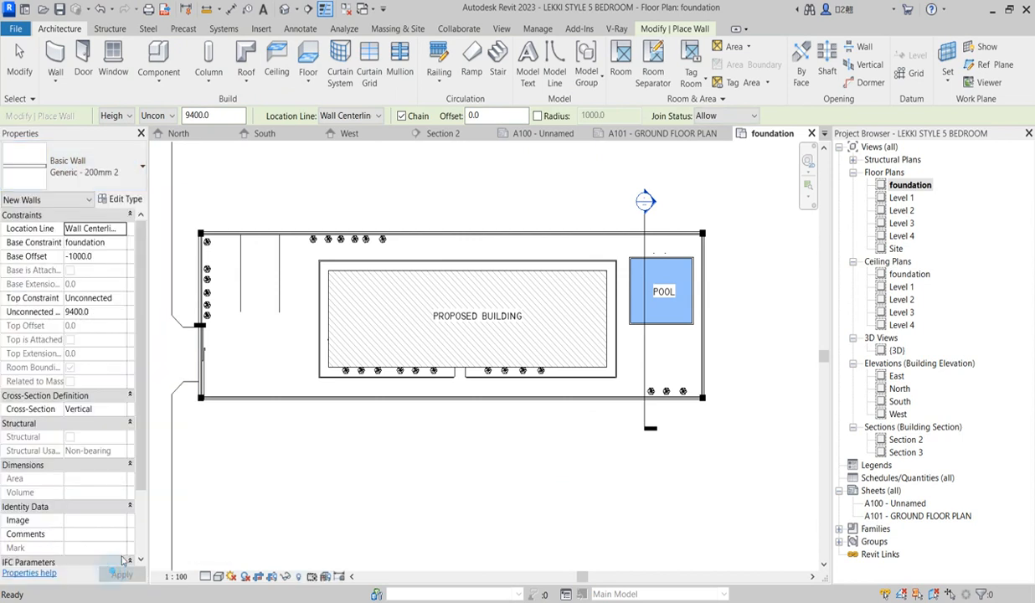
{"action": "left_click", "coordinate": [141, 166]}
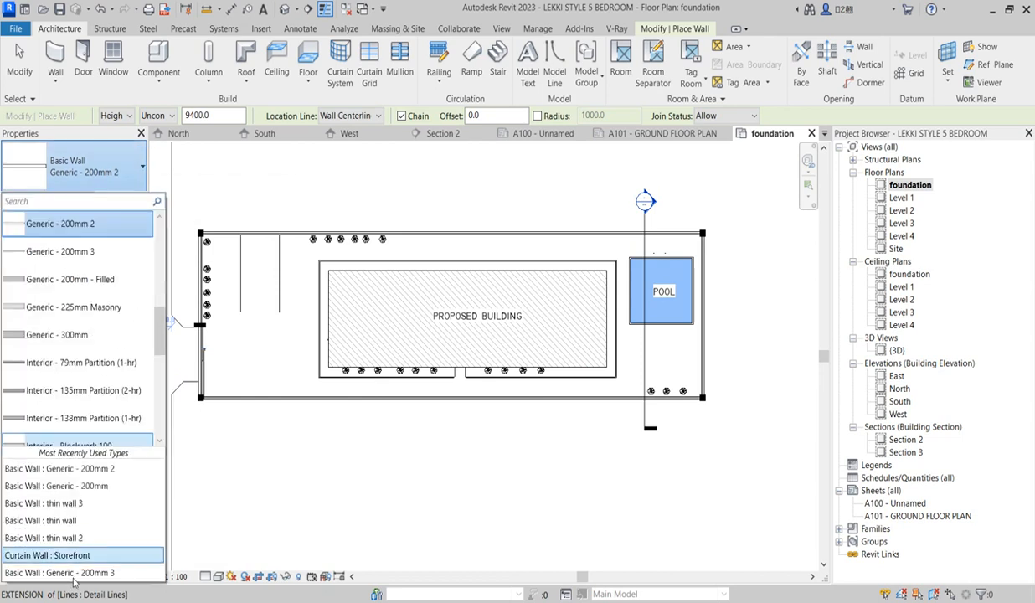
{"action": "left_click", "coordinate": [77, 484]}
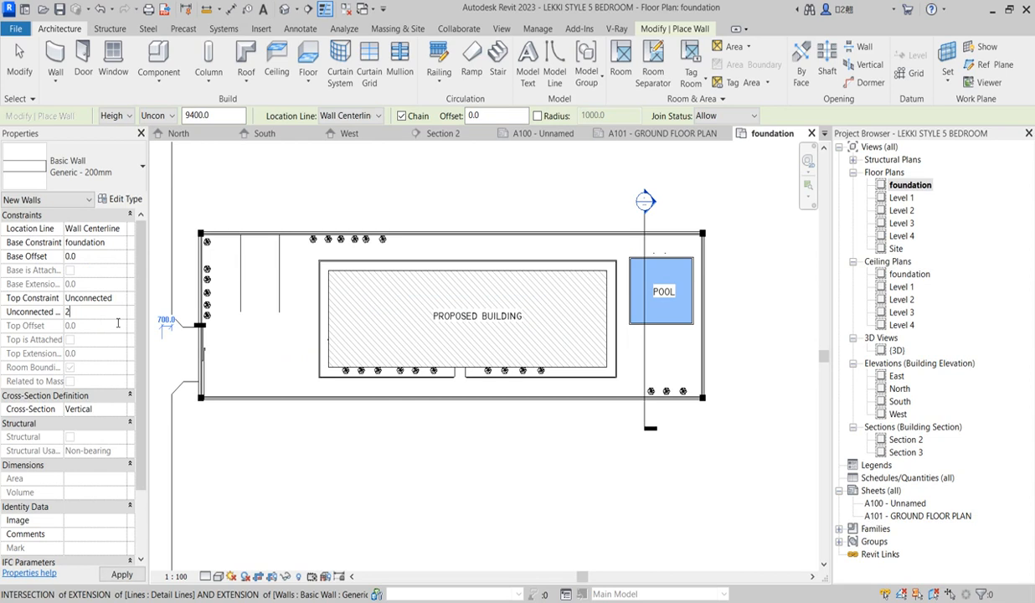
{"action": "key", "text": "Return"}
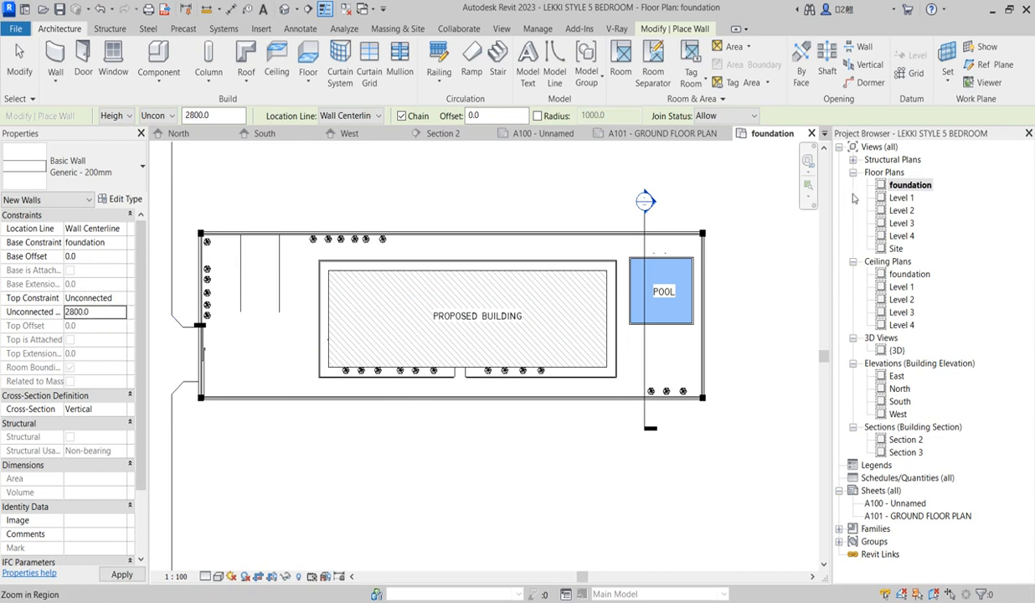
- Draw a fence wall along the plan's upper long boundary, from the corner post near the pool to the road-side corner post
{"action": "scroll", "coordinate": [708, 231], "scroll_direction": "up", "scroll_amount": 1}
{"action": "scroll", "coordinate": [714, 226], "scroll_direction": "up", "scroll_amount": 3}
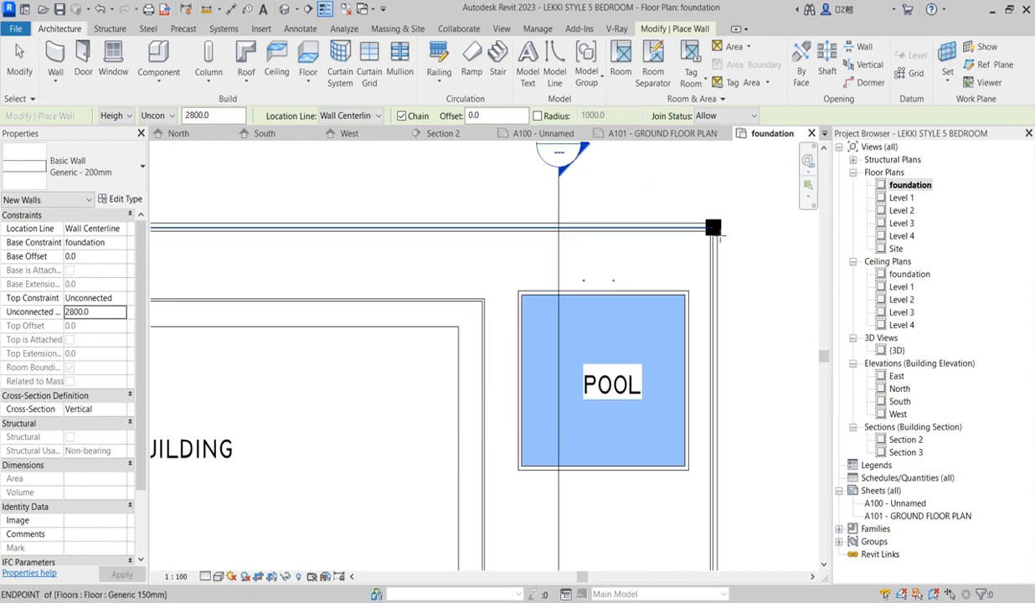
{"action": "left_click", "coordinate": [712, 228]}
{"action": "scroll", "coordinate": [712, 226], "scroll_direction": "down", "scroll_amount": 4}
{"action": "scroll", "coordinate": [503, 258], "scroll_direction": "up", "scroll_amount": 4}
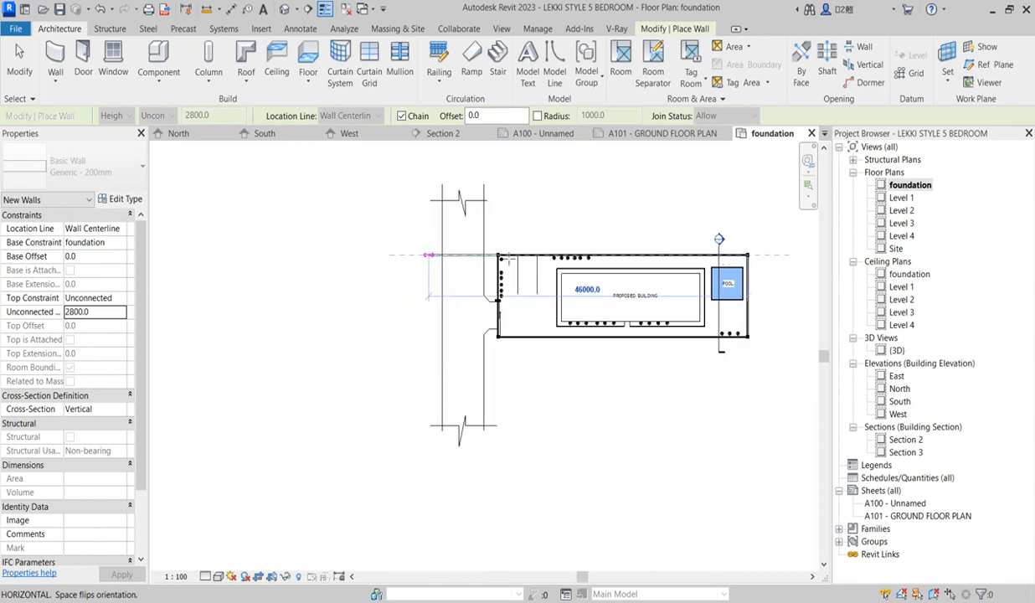
{"action": "scroll", "coordinate": [503, 257], "scroll_direction": "up", "scroll_amount": 3}
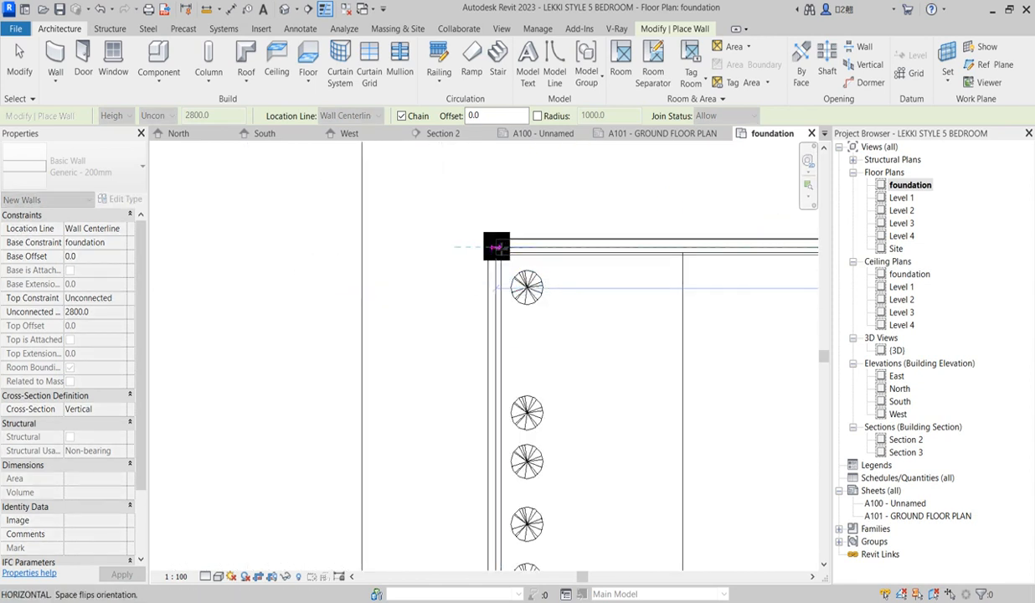
{"action": "scroll", "coordinate": [496, 247], "scroll_direction": "down", "scroll_amount": 6}
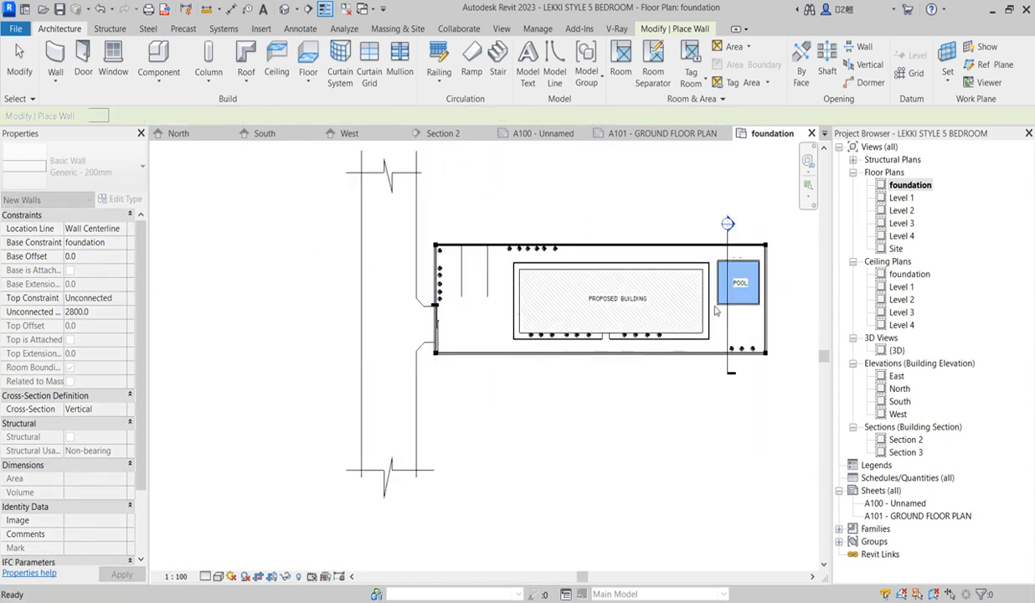
- Draw the rear fence wall beside the pool between the two corner posts farthest from the road
{"action": "scroll", "coordinate": [796, 256], "scroll_direction": "up", "scroll_amount": 5}
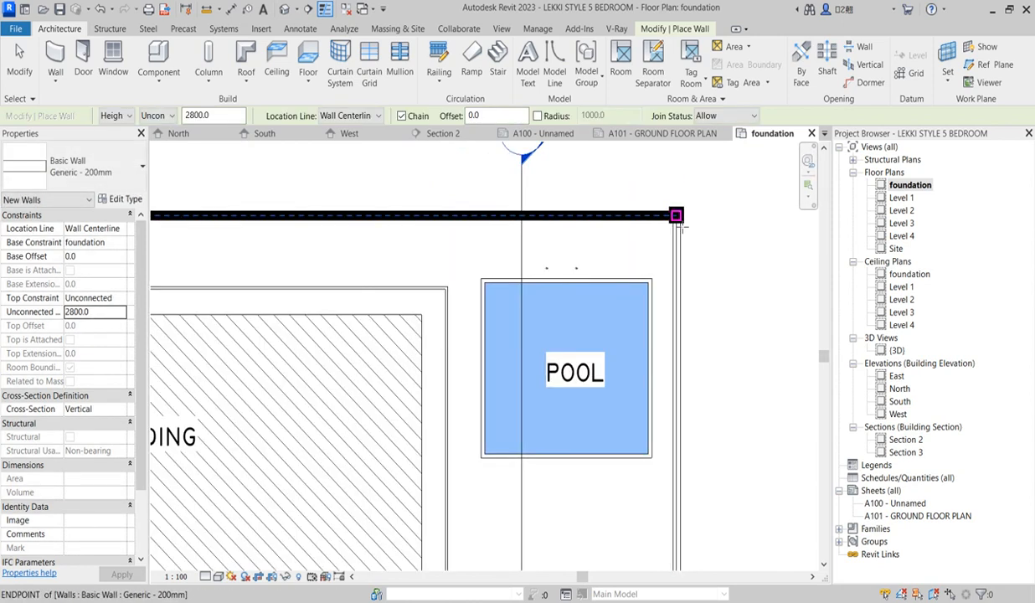
{"action": "left_click", "coordinate": [676, 216]}
{"action": "scroll", "coordinate": [676, 506], "scroll_direction": "down", "scroll_amount": 5}
{"action": "scroll", "coordinate": [670, 450], "scroll_direction": "up", "scroll_amount": 5}
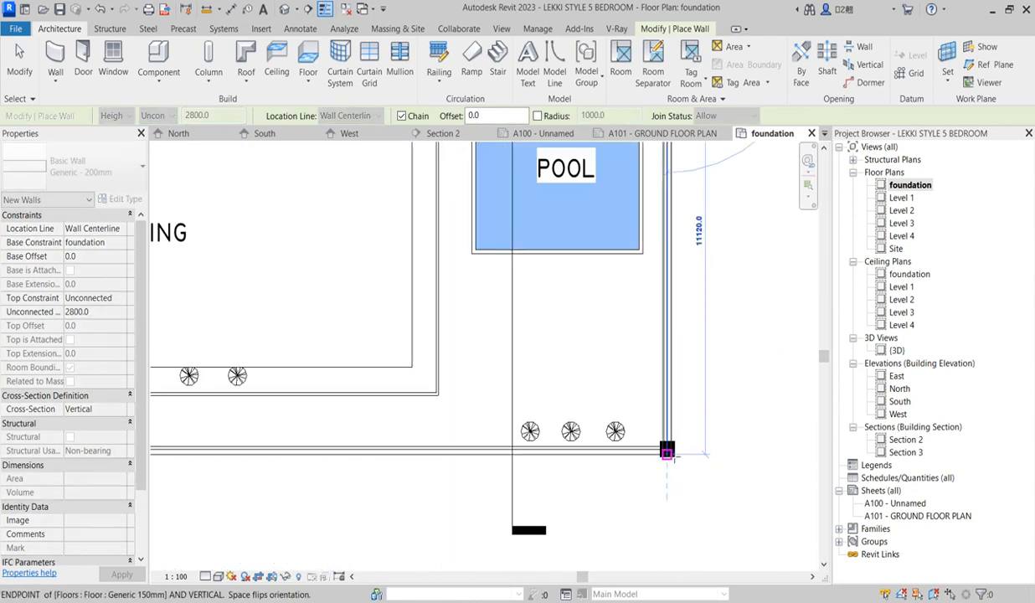
{"action": "scroll", "coordinate": [667, 453], "scroll_direction": "up", "scroll_amount": 2}
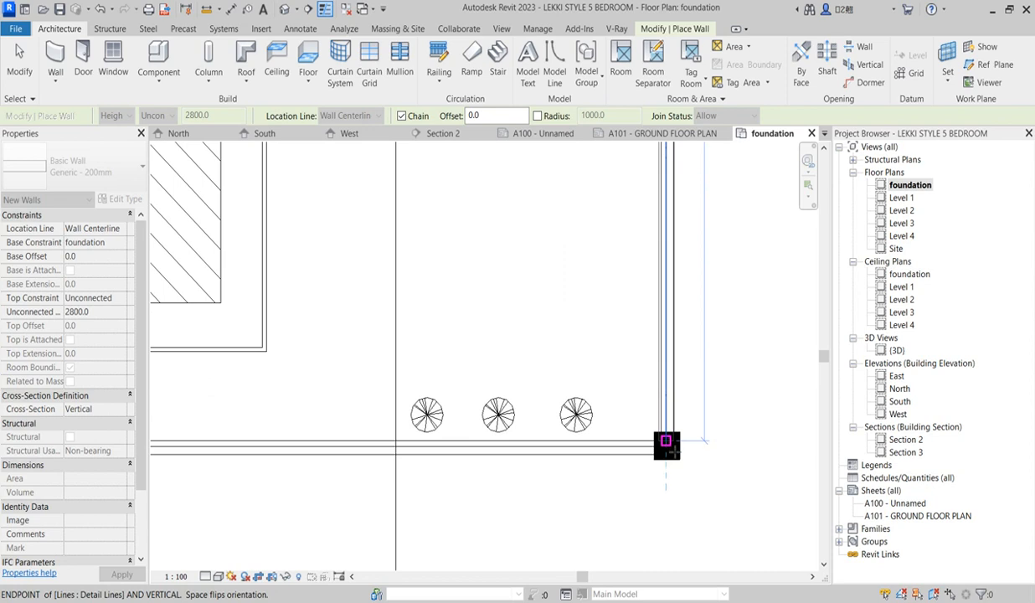
{"action": "left_click", "coordinate": [666, 453]}
- Continue the fence wall along the plan's lower long boundary and about 1092 mm up the road side to the driveway edge
{"action": "scroll", "coordinate": [716, 453], "scroll_direction": "down", "scroll_amount": 5}
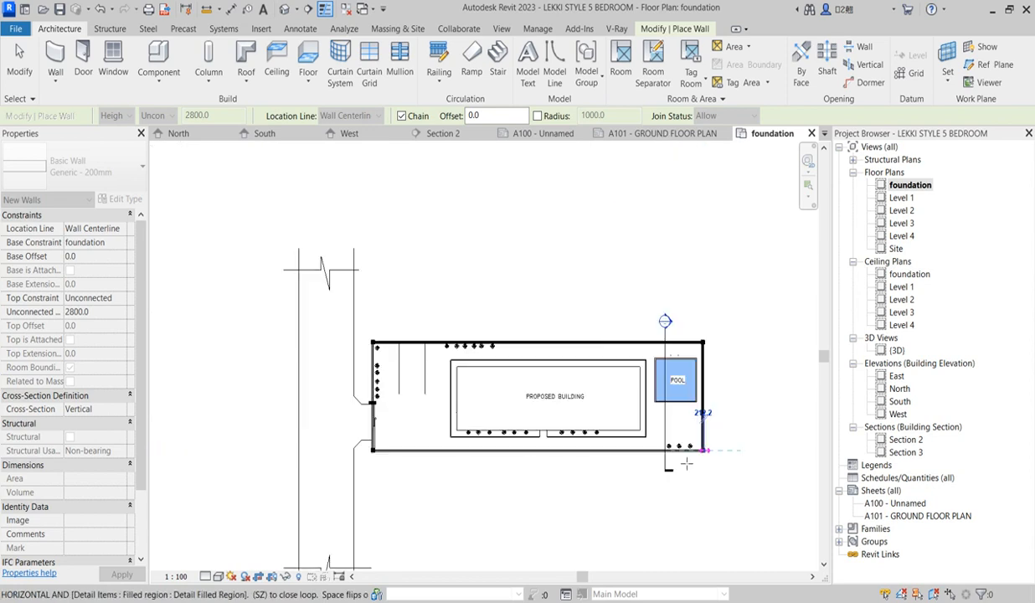
{"action": "scroll", "coordinate": [490, 455], "scroll_direction": "up", "scroll_amount": 6}
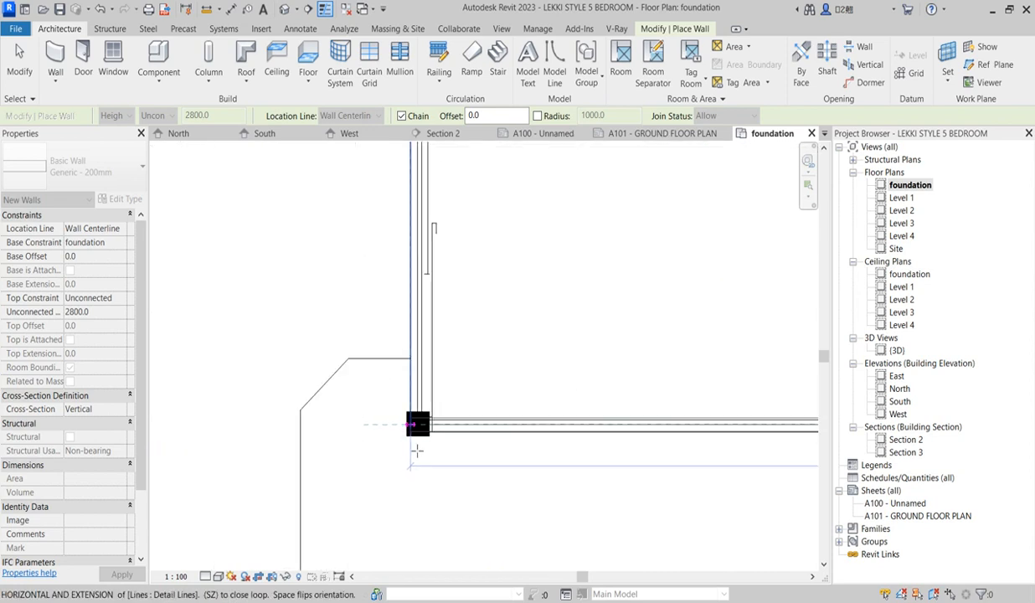
{"action": "left_click", "coordinate": [419, 426]}
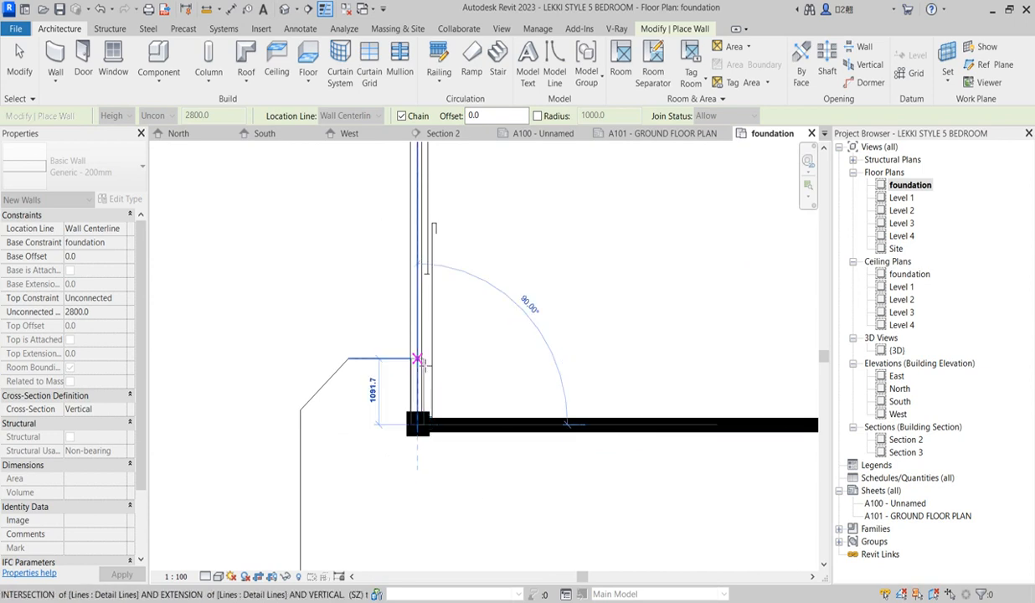
{"action": "left_click", "coordinate": [418, 358]}
{"action": "key", "text": "Escape"}
{"action": "key", "text": "Escape"}
{"action": "scroll", "coordinate": [433, 251], "scroll_direction": "down", "scroll_amount": 5}
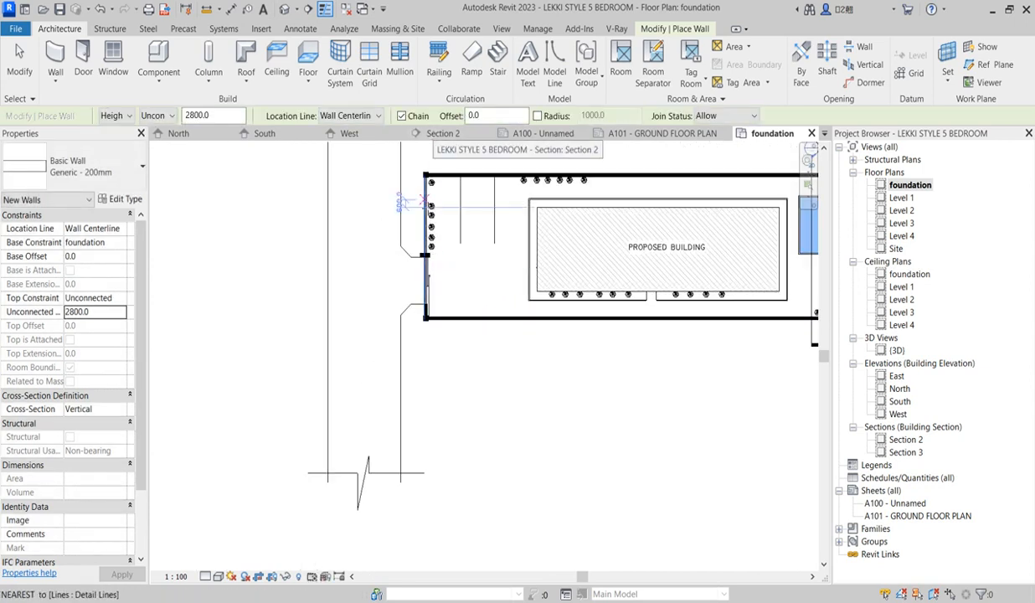
- Draw the road-side fence wall, about 6200 mm long, from the plan's upper corner post to the centre of the nearer gate post
{"action": "scroll", "coordinate": [426, 172], "scroll_direction": "up", "scroll_amount": 2}
{"action": "left_click", "coordinate": [427, 171]}
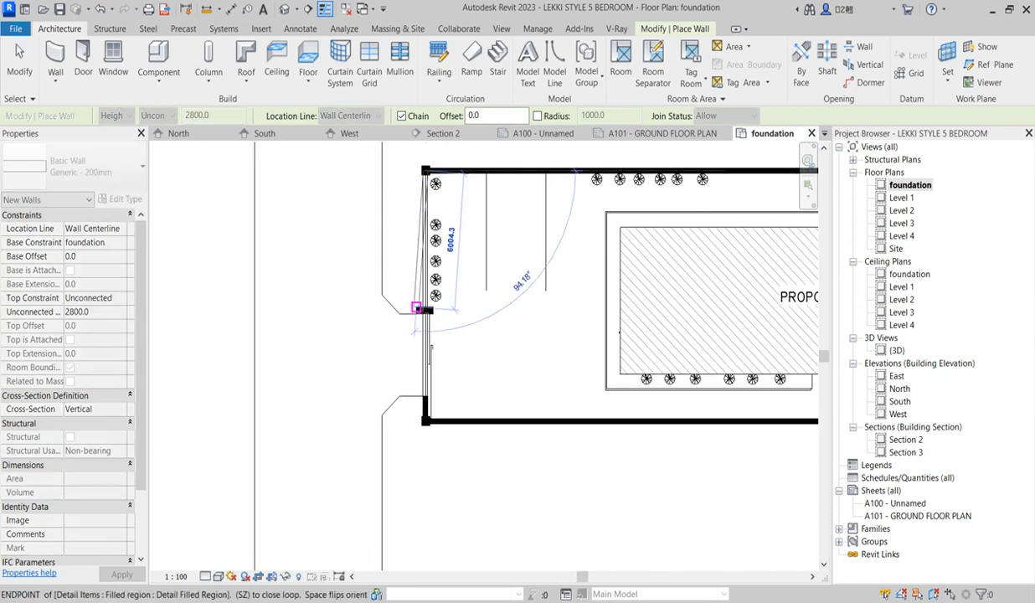
{"action": "scroll", "coordinate": [426, 311], "scroll_direction": "up", "scroll_amount": 2}
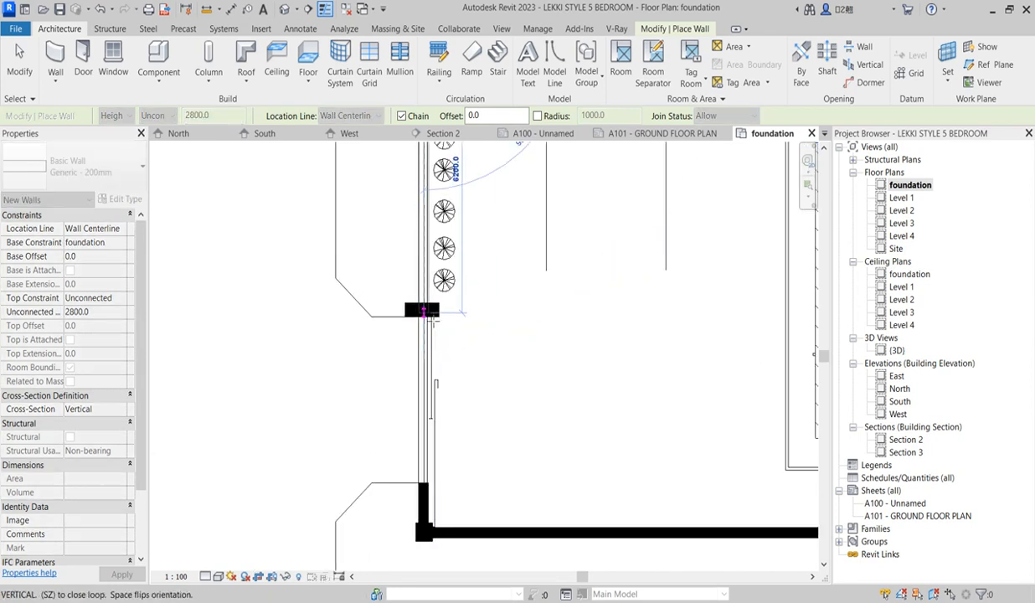
{"action": "left_click", "coordinate": [424, 311]}
{"action": "key", "text": "Escape"}
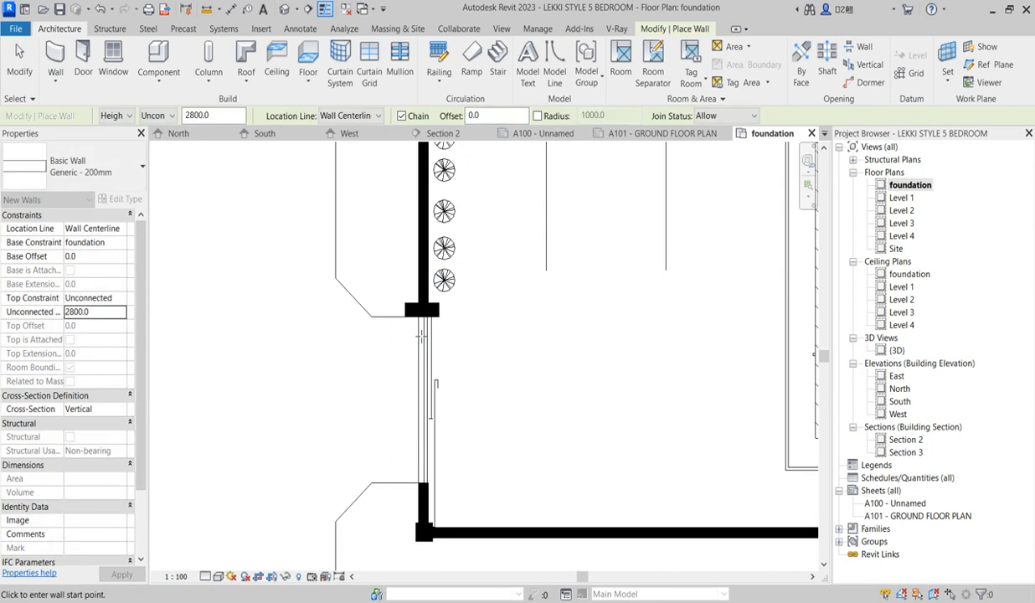
- Draw a short crosswise wall over the full width of the gate post at the driveway's upper edge in plan
{"action": "scroll", "coordinate": [401, 297], "scroll_direction": "up", "scroll_amount": 3}
{"action": "scroll", "coordinate": [401, 297], "scroll_direction": "up", "scroll_amount": 2}
{"action": "left_click", "coordinate": [399, 302]}
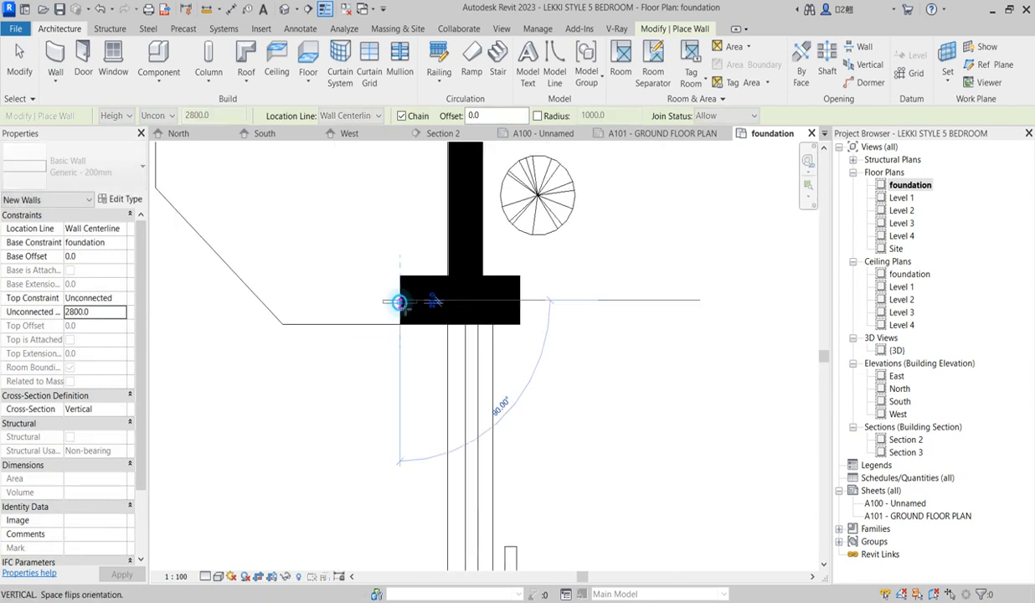
{"action": "left_click", "coordinate": [521, 302]}
{"action": "scroll", "coordinate": [471, 257], "scroll_direction": "down", "scroll_amount": 3}
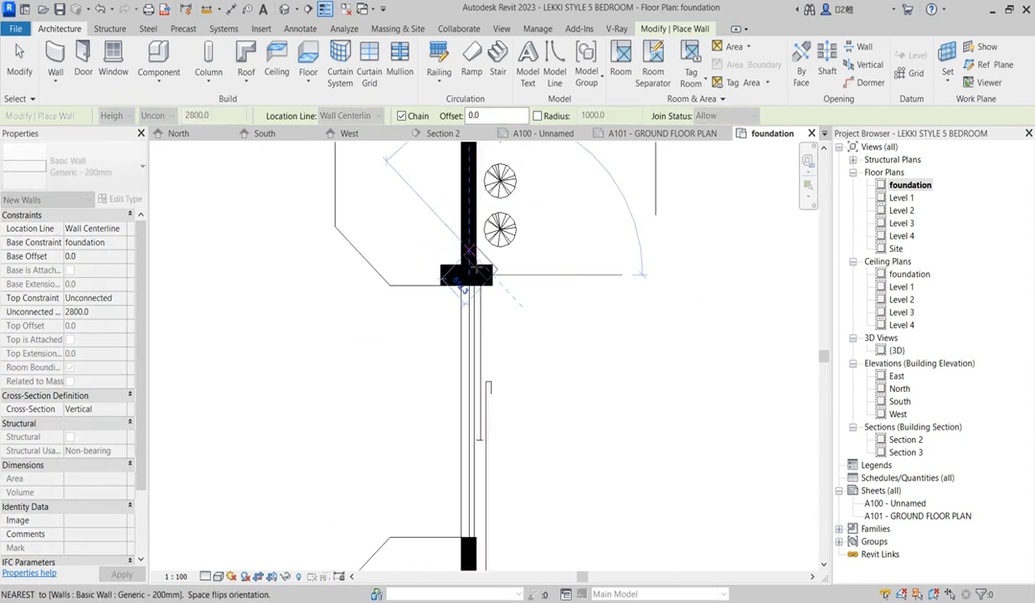
{"action": "key", "text": "Escape"}
{"action": "key", "text": "Escape"}
- Add a matching crosswise gate post wall at the end of the short road-side wall on the driveway's lower edge
{"action": "scroll", "coordinate": [466, 469], "scroll_direction": "down", "scroll_amount": 2}
{"action": "scroll", "coordinate": [462, 480], "scroll_direction": "up", "scroll_amount": 4}
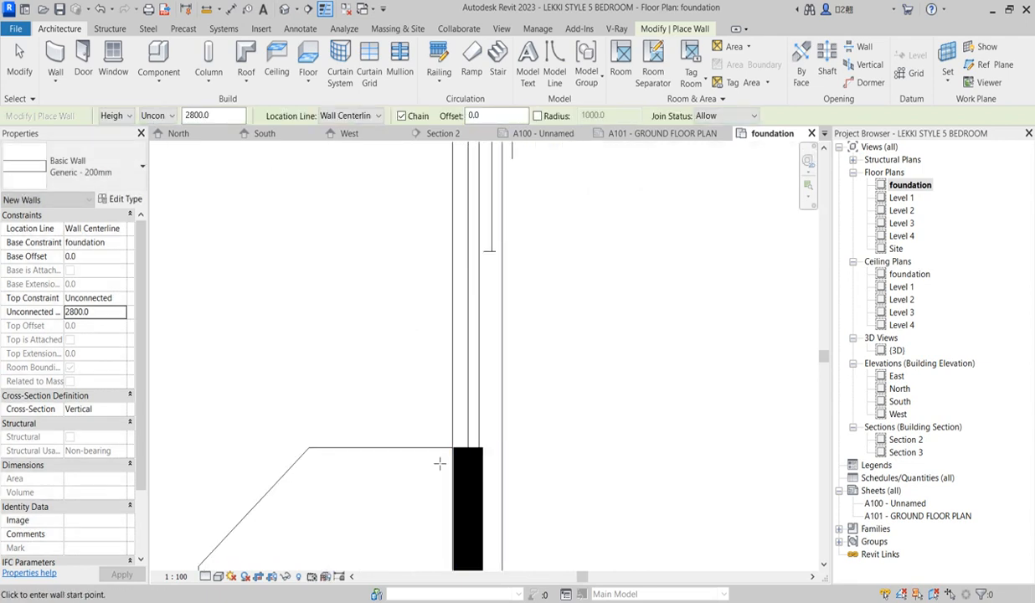
{"action": "left_click", "coordinate": [503, 457]}
{"action": "key", "text": "Escape"}
{"action": "scroll", "coordinate": [586, 387], "scroll_direction": "down", "scroll_amount": 3}
{"action": "scroll", "coordinate": [577, 429], "scroll_direction": "down", "scroll_amount": 2}
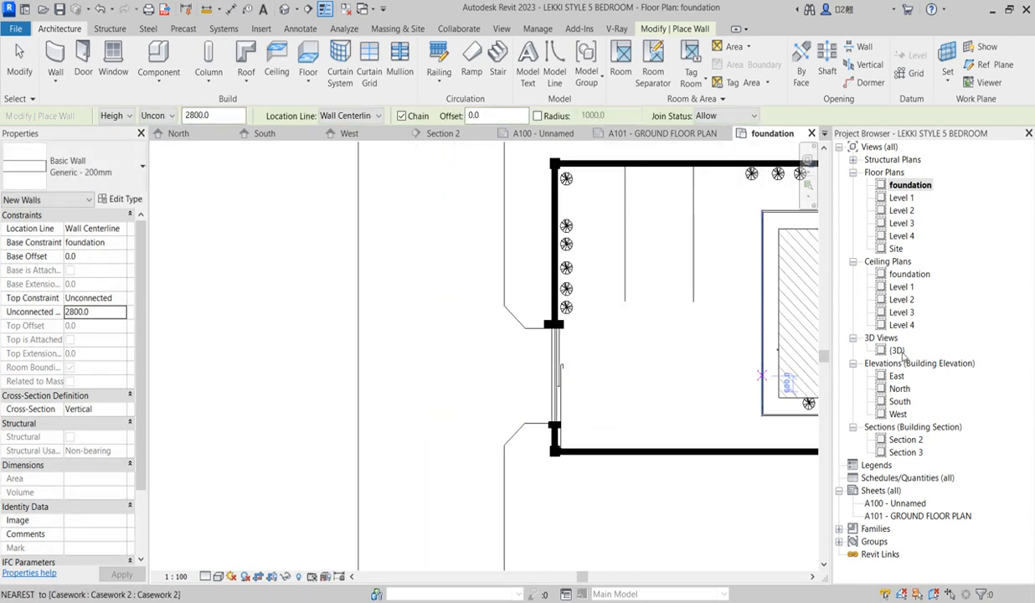
- In the 3D view, set the unconnected height of the longer road-side fence wall to 1400 mm
{"action": "double_click", "coordinate": [897, 351]}
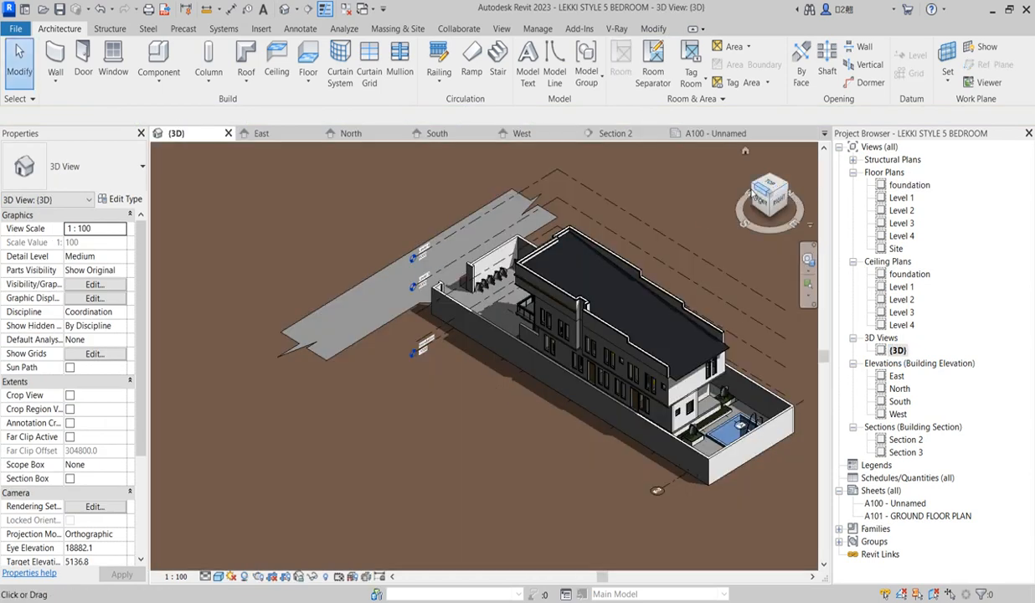
{"action": "left_click", "coordinate": [756, 186]}
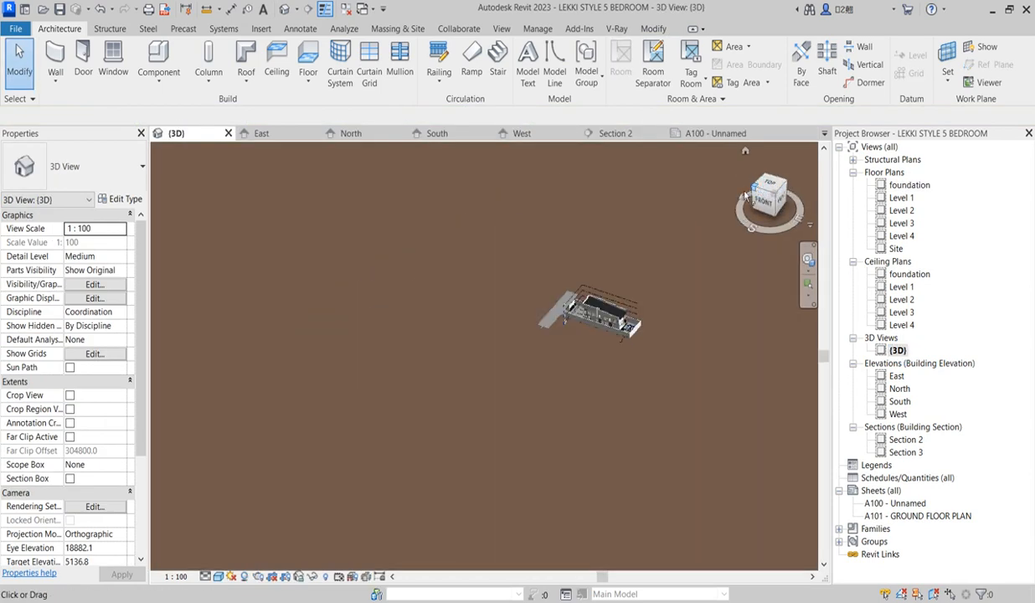
{"action": "scroll", "coordinate": [353, 389], "scroll_direction": "up", "scroll_amount": 8}
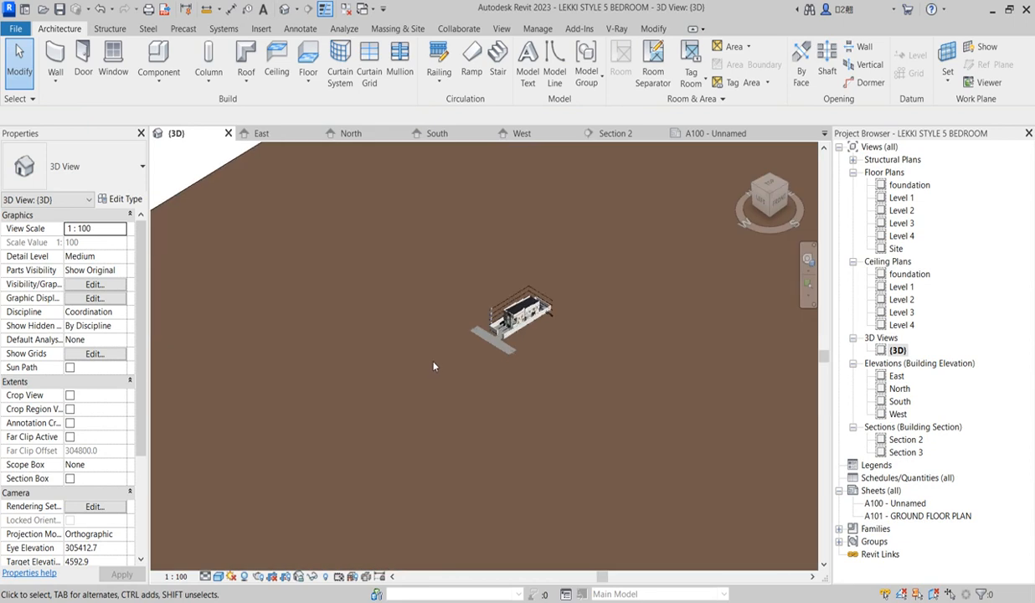
{"action": "scroll", "coordinate": [457, 333], "scroll_direction": "down", "scroll_amount": 3}
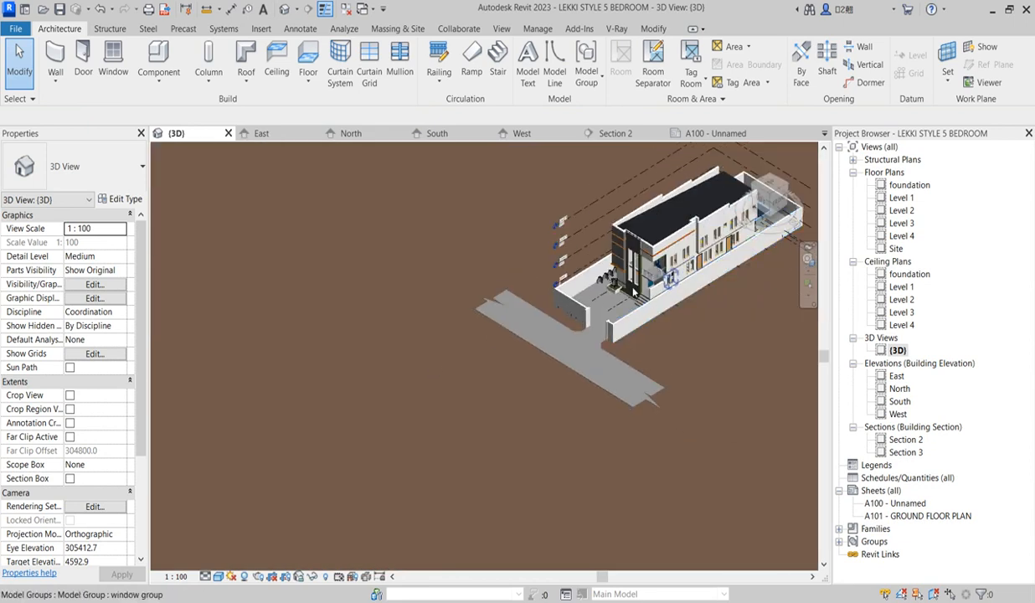
{"action": "scroll", "coordinate": [448, 306], "scroll_direction": "up", "scroll_amount": 6}
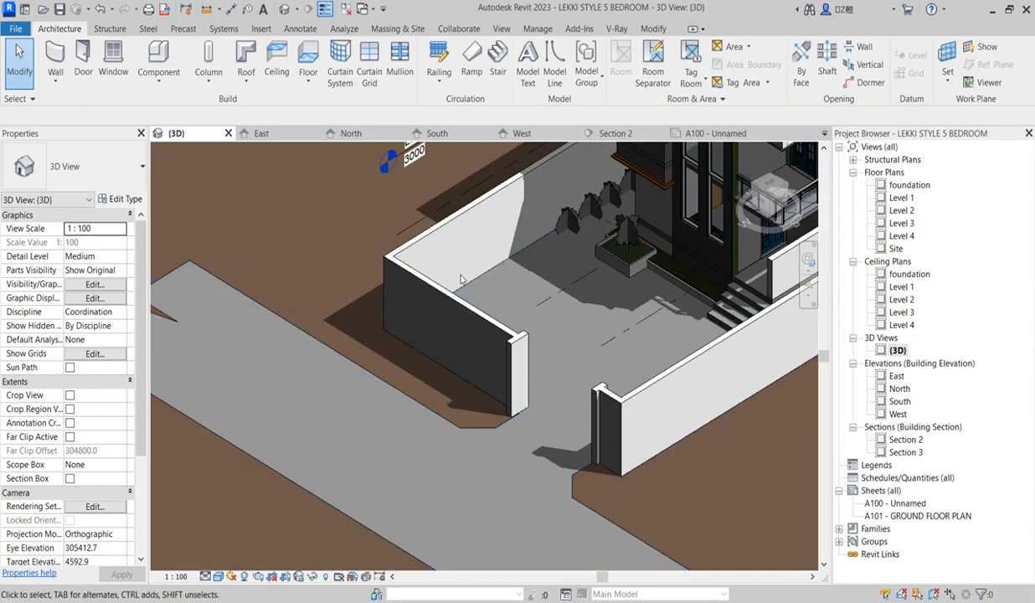
{"action": "left_click", "coordinate": [462, 311]}
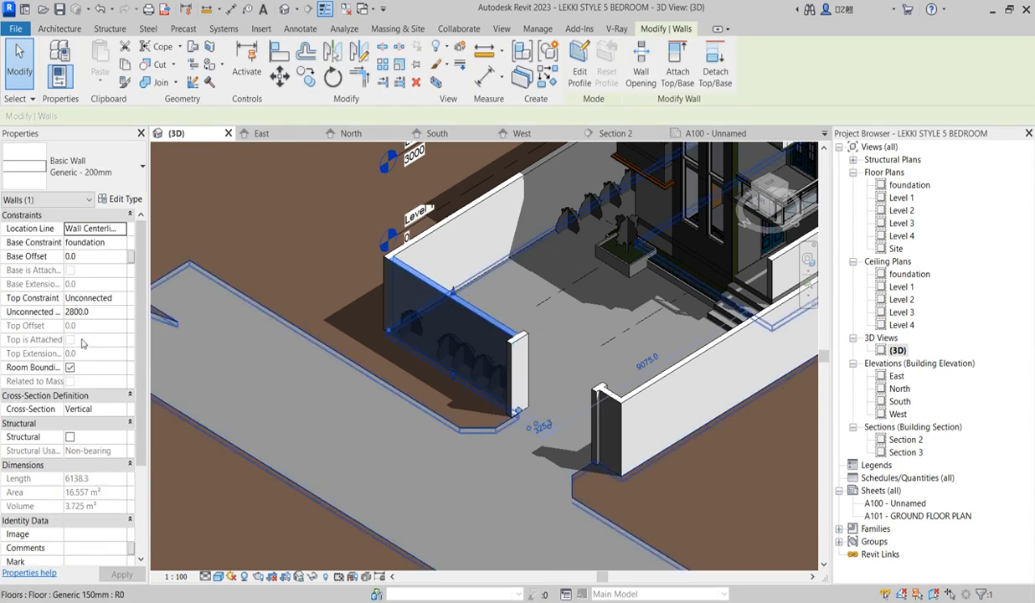
{"action": "left_click", "coordinate": [107, 314]}
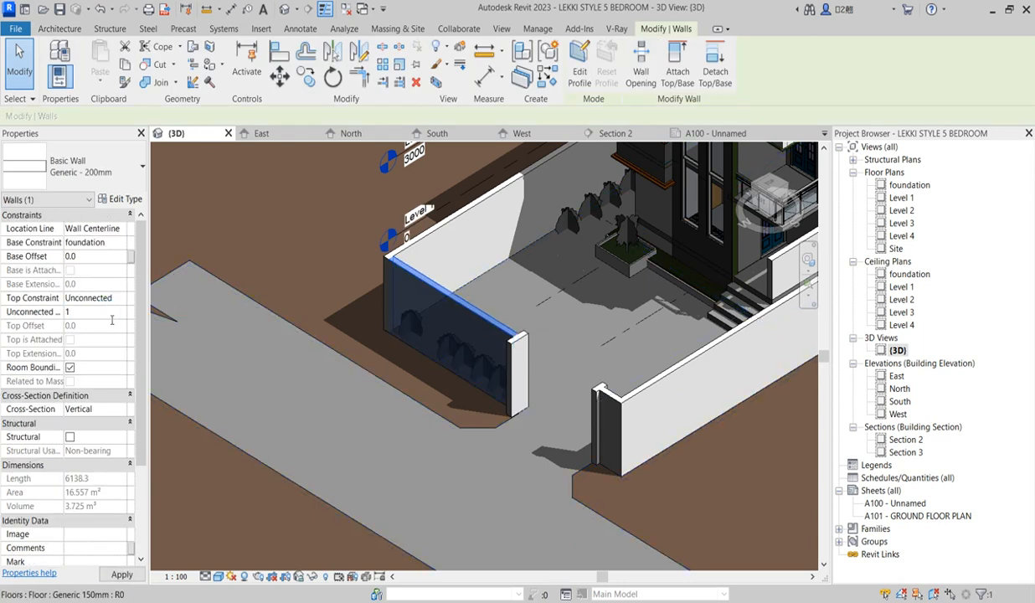
{"action": "type", "text": "1400"}
{"action": "left_click", "coordinate": [281, 283]}
- Set the unconnected height of the short road-side wall on the other side of the driveway to 1400 mm
{"action": "scroll", "coordinate": [614, 403], "scroll_direction": "up", "scroll_amount": 3}
{"action": "left_click", "coordinate": [614, 403]}
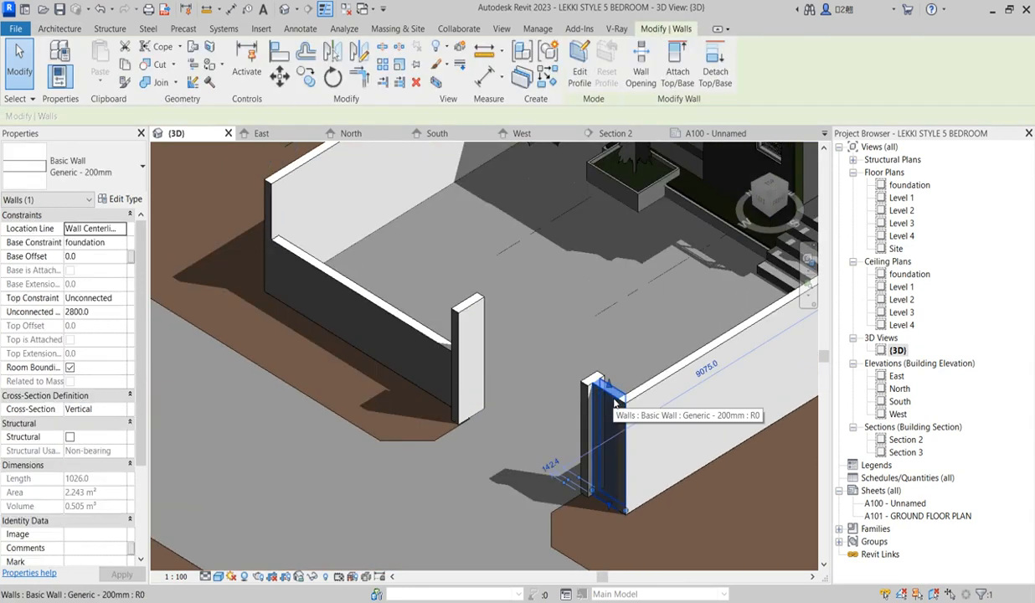
{"action": "left_click", "coordinate": [100, 315]}
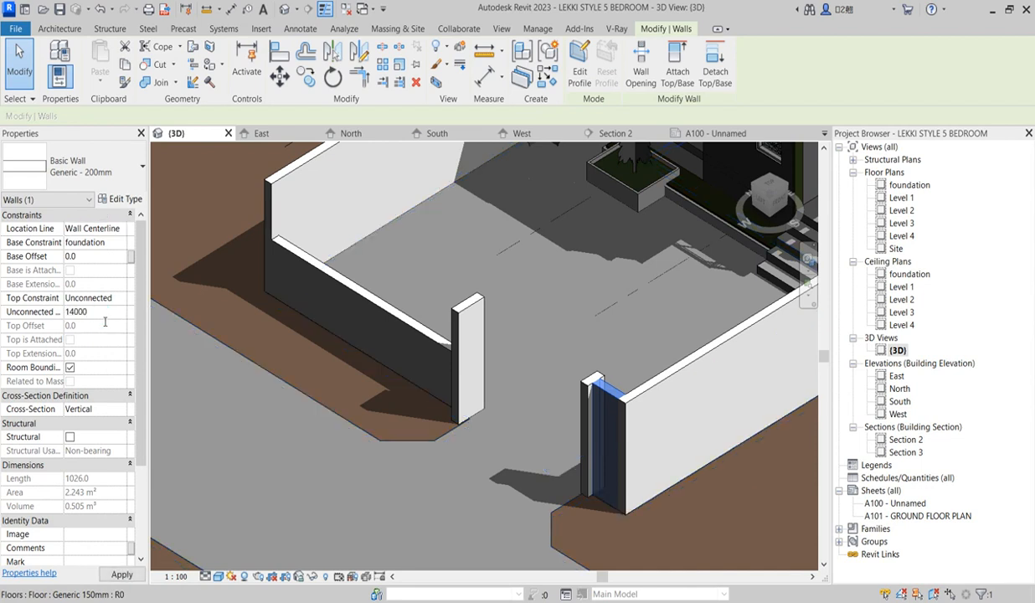
{"action": "left_click", "coordinate": [253, 435]}
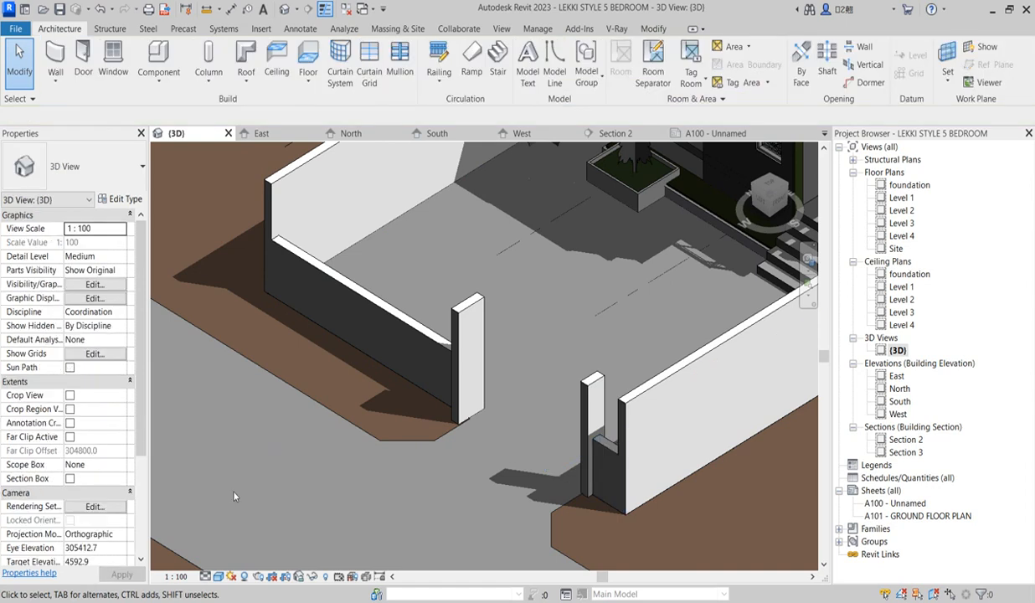
- Inspect the road-side fence, gate posts and both long boundary walls from opposite corners of the compound in 3D
{"action": "scroll", "coordinate": [228, 456], "scroll_direction": "down", "scroll_amount": 3}
{"action": "scroll", "coordinate": [655, 473], "scroll_direction": "down", "scroll_amount": 3}
{"action": "scroll", "coordinate": [640, 393], "scroll_direction": "up", "scroll_amount": 2}
{"action": "scroll", "coordinate": [304, 345], "scroll_direction": "down", "scroll_amount": 2}
{"action": "scroll", "coordinate": [450, 366], "scroll_direction": "up", "scroll_amount": 3}
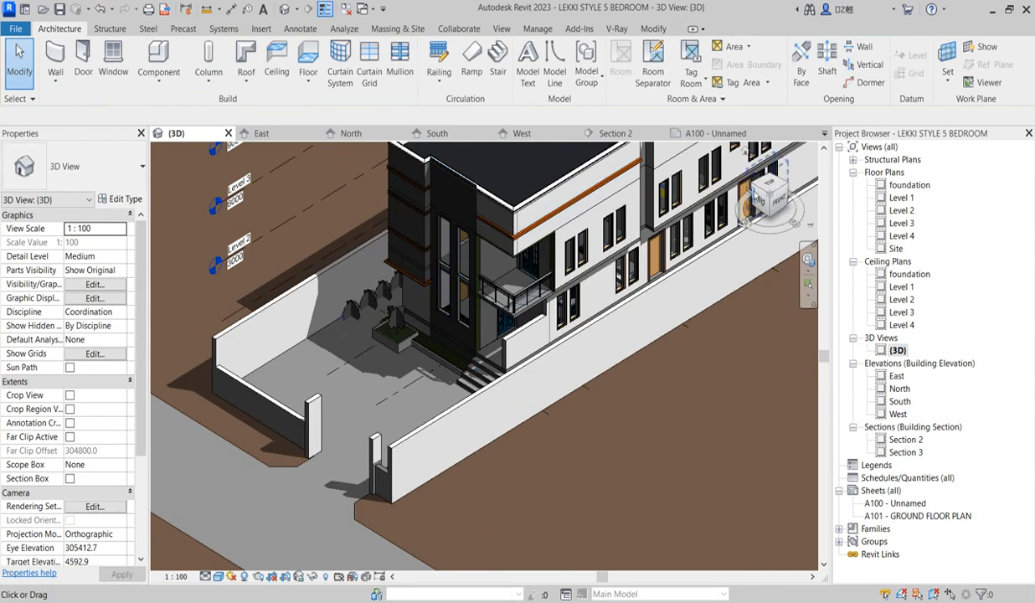
{"action": "left_click", "coordinate": [754, 190]}
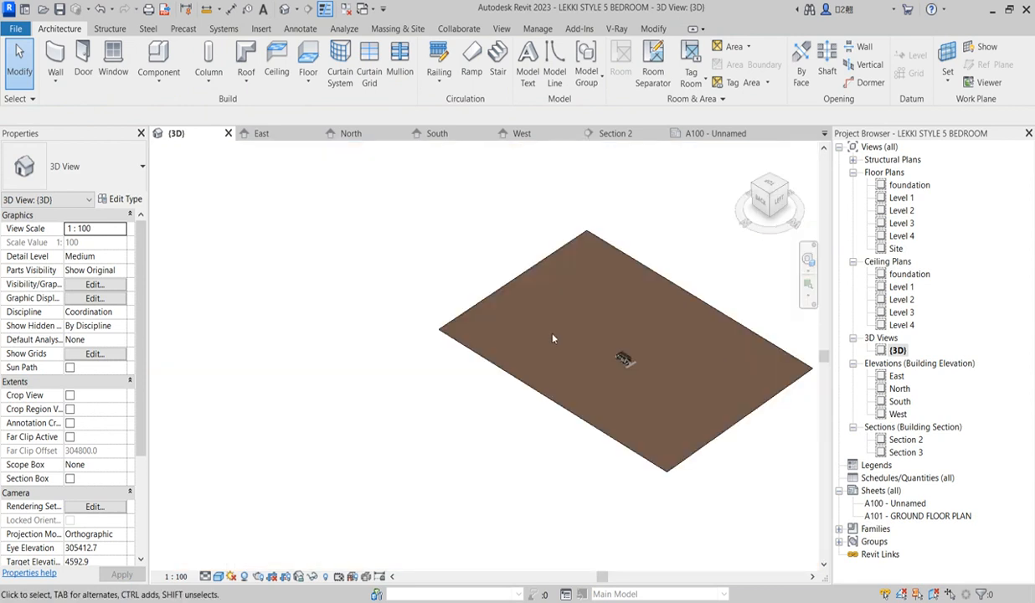
{"action": "scroll", "coordinate": [637, 360], "scroll_direction": "up", "scroll_amount": 6}
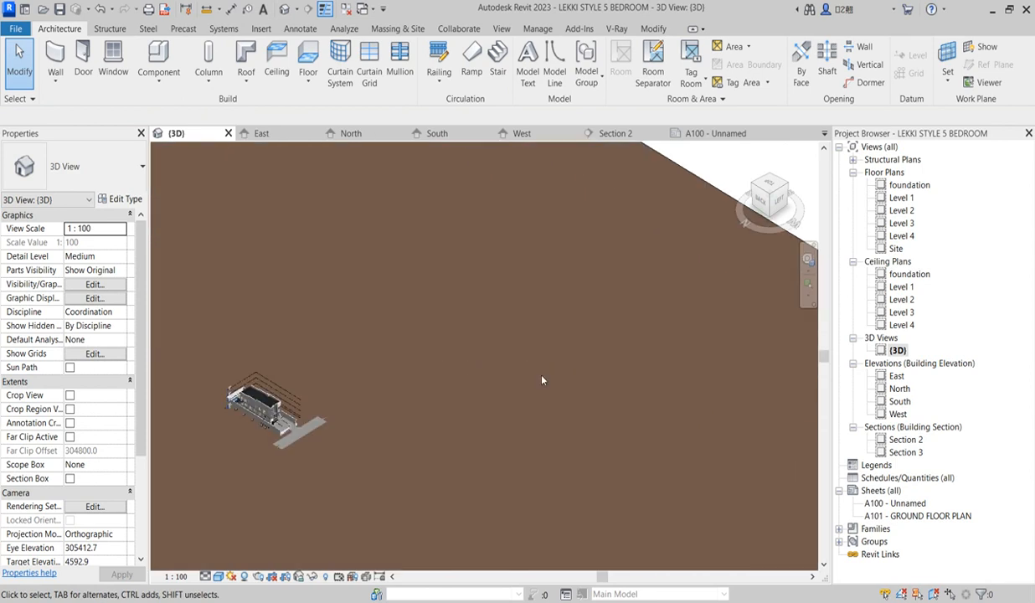
{"action": "scroll", "coordinate": [706, 353], "scroll_direction": "down", "scroll_amount": 3}
{"action": "scroll", "coordinate": [395, 397], "scroll_direction": "up", "scroll_amount": 8}
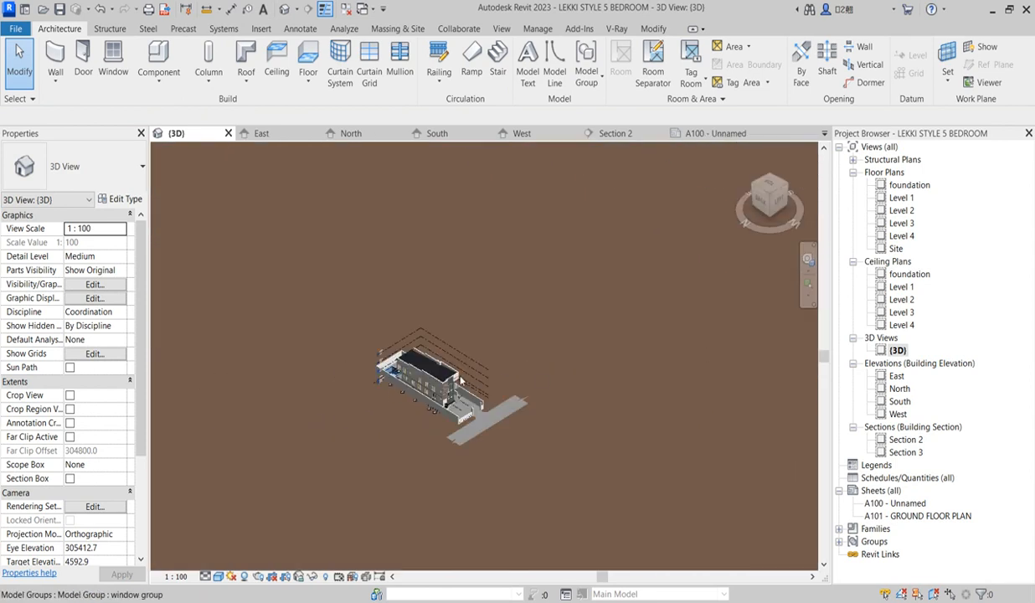
{"action": "scroll", "coordinate": [466, 459], "scroll_direction": "up", "scroll_amount": 6}
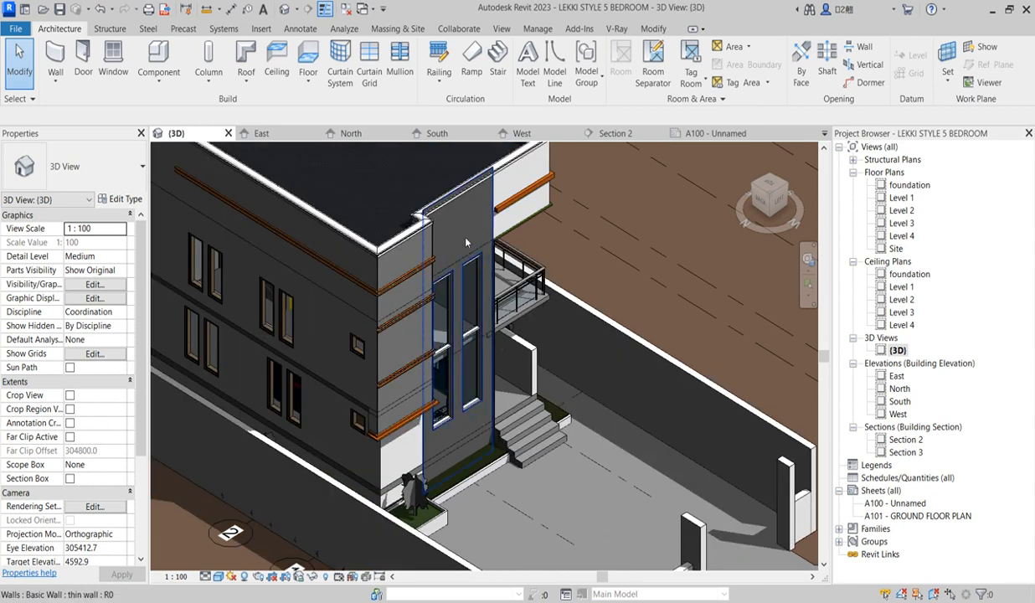
{"action": "scroll", "coordinate": [473, 222], "scroll_direction": "down", "scroll_amount": 3}
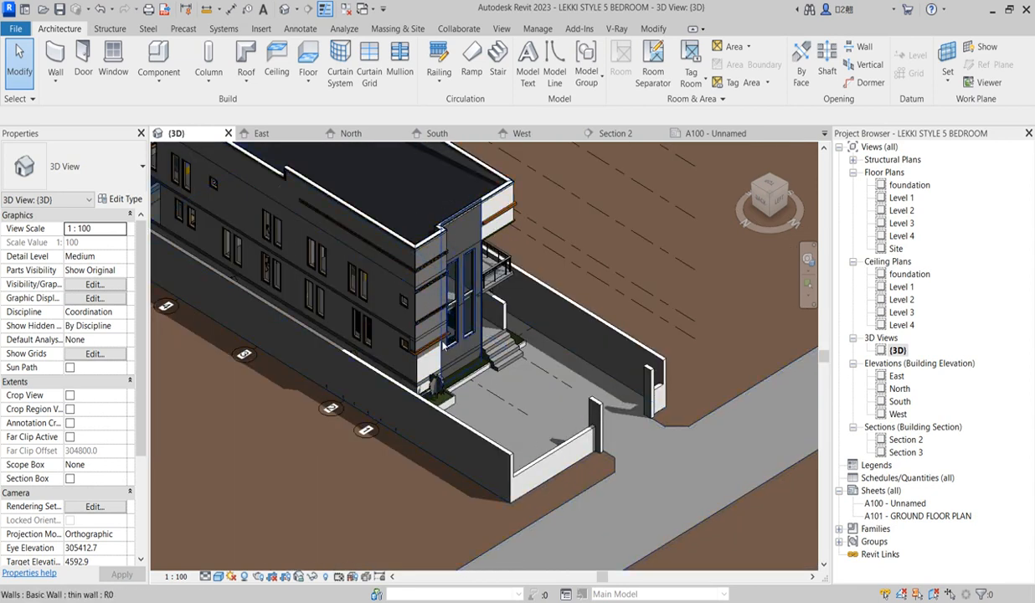
{"action": "scroll", "coordinate": [438, 400], "scroll_direction": "down", "scroll_amount": 3}
{"action": "scroll", "coordinate": [303, 282], "scroll_direction": "up", "scroll_amount": 5}
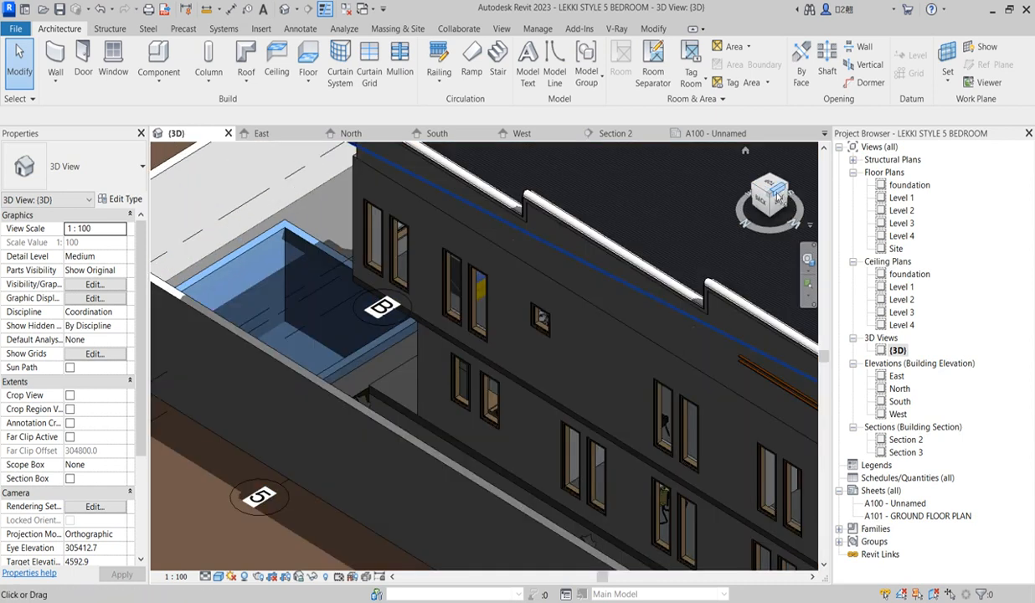
- Review the whole house and fenced compound in 3D from the road side, the long facade and the pool end
{"action": "left_click_drag", "start_coordinate": [774, 204], "coordinate": [692, 219]}
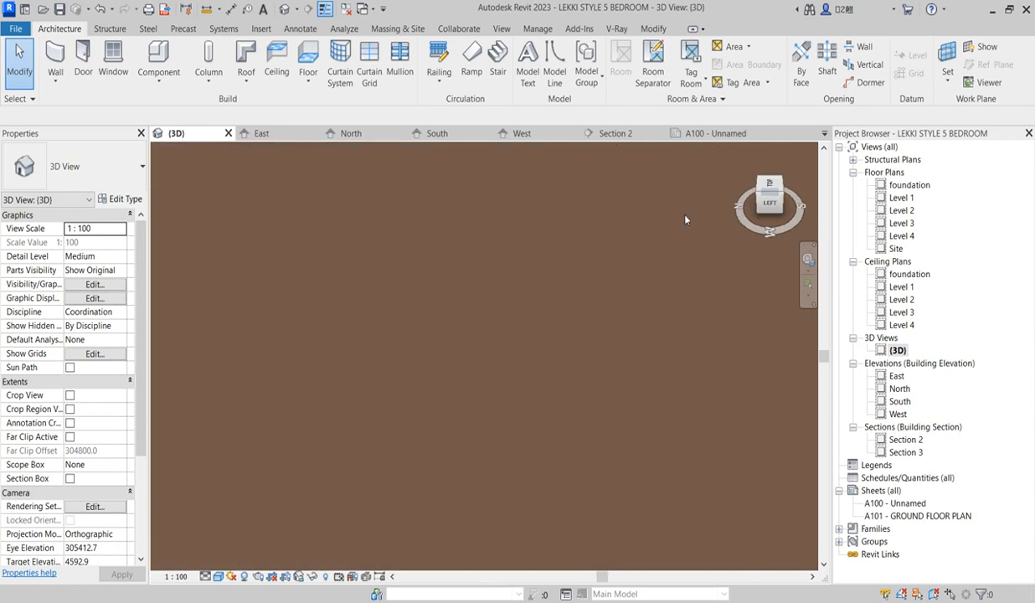
{"action": "left_click_drag", "start_coordinate": [769, 203], "coordinate": [496, 317]}
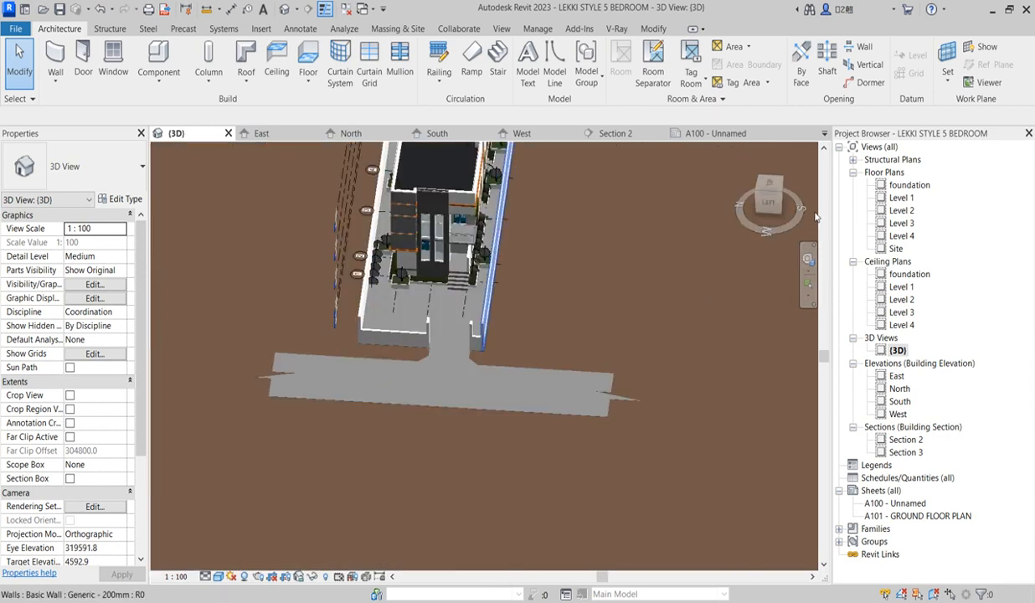
{"action": "left_click", "coordinate": [786, 199]}
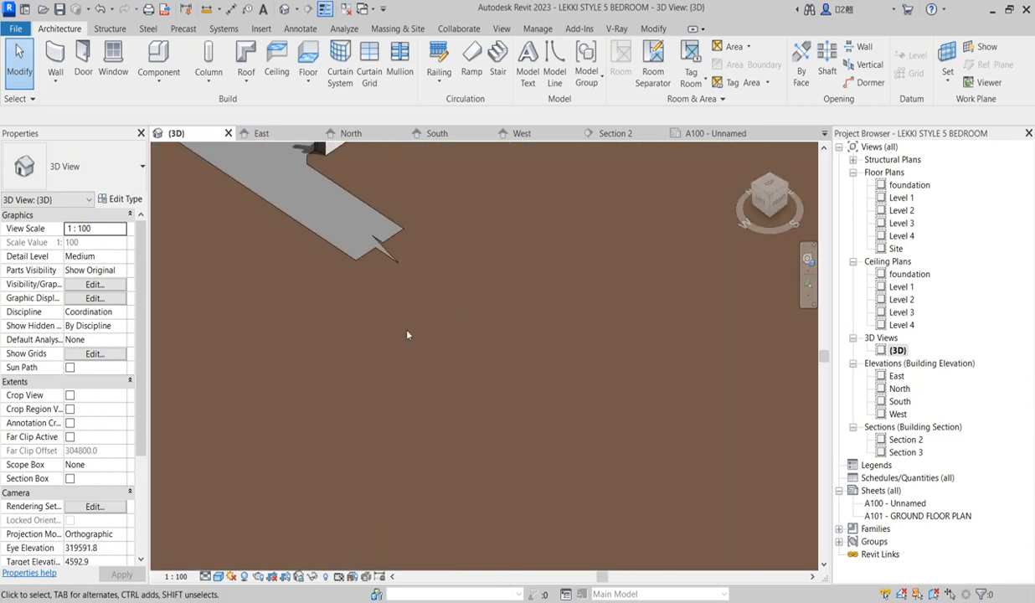
{"action": "scroll", "coordinate": [444, 192], "scroll_direction": "up", "scroll_amount": 8}
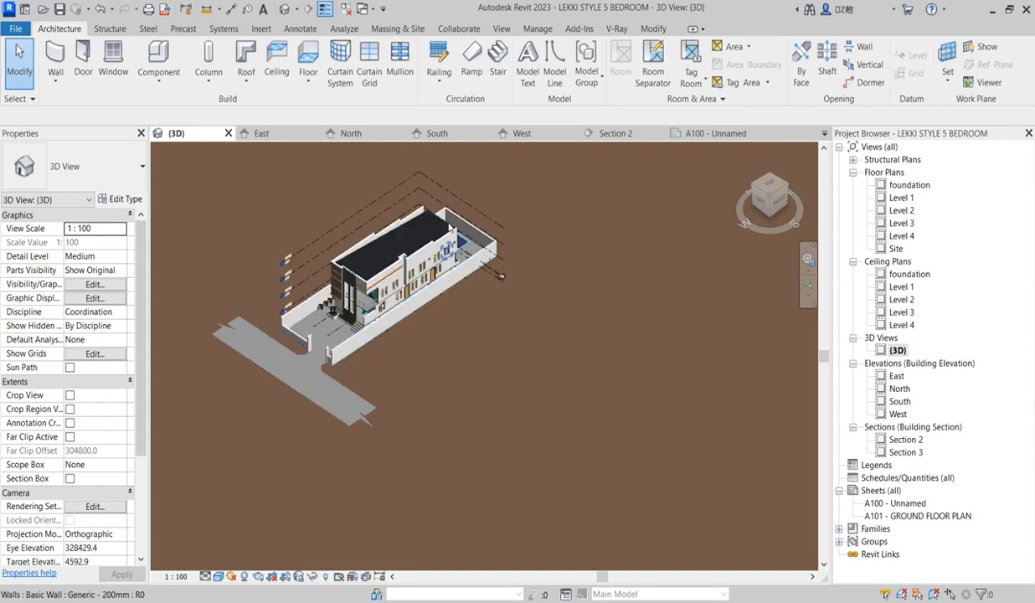
{"action": "scroll", "coordinate": [565, 307], "scroll_direction": "up", "scroll_amount": 2}
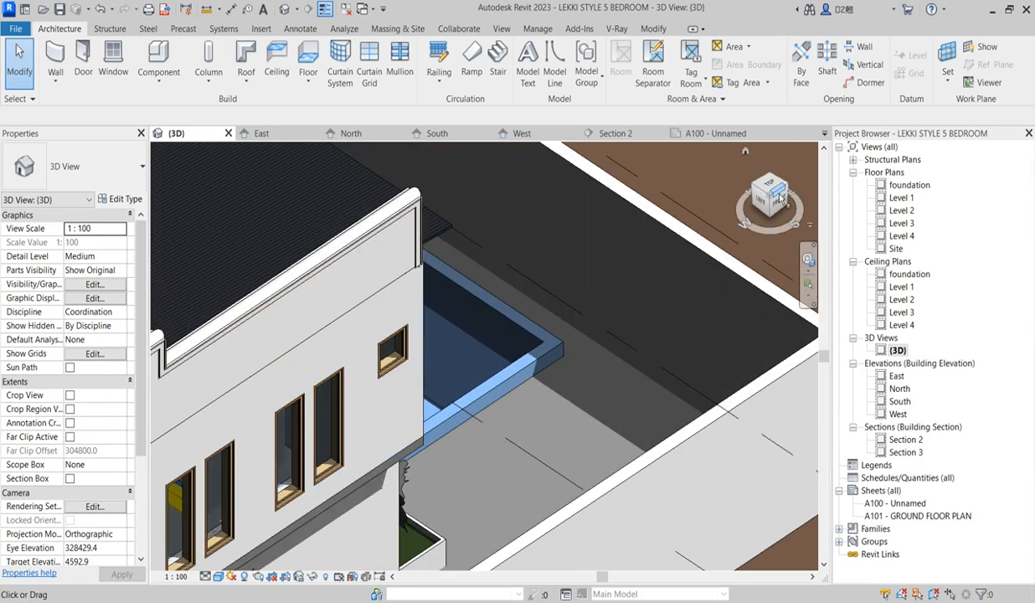
{"action": "left_click", "coordinate": [776, 199]}
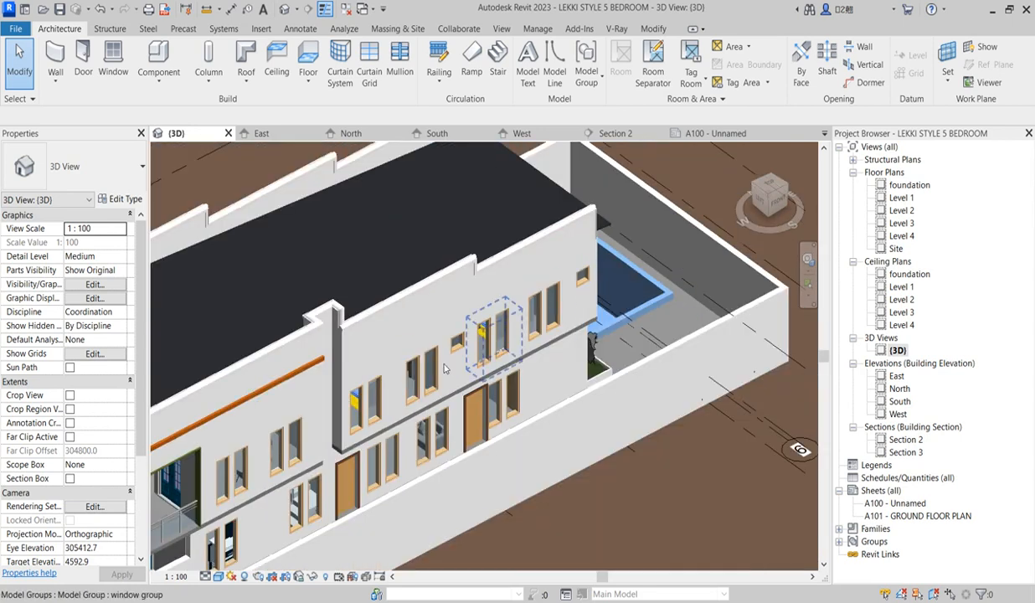
{"action": "left_click", "coordinate": [788, 185]}
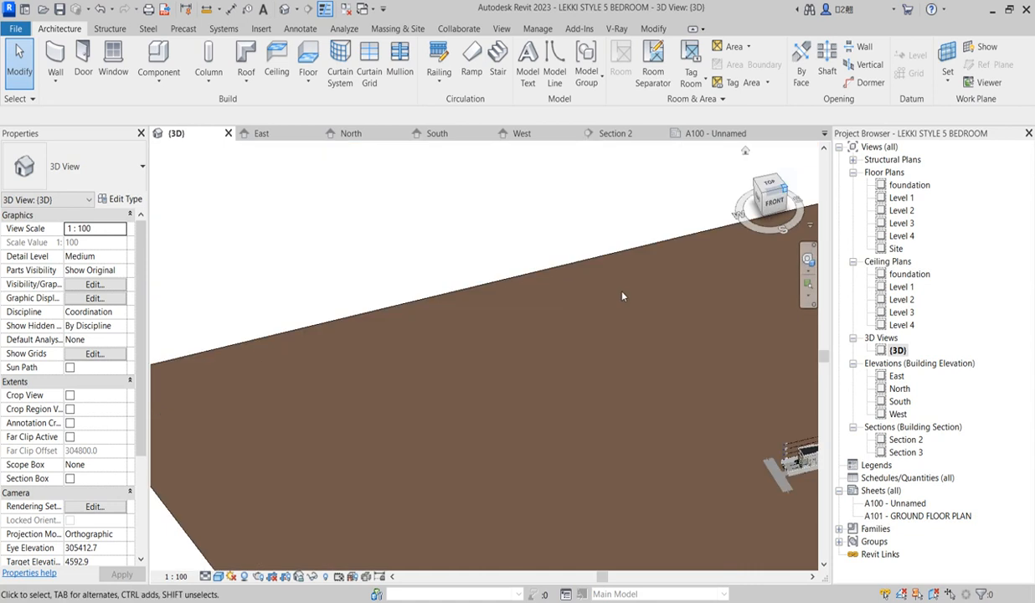
{"action": "scroll", "coordinate": [495, 374], "scroll_direction": "up", "scroll_amount": 10}
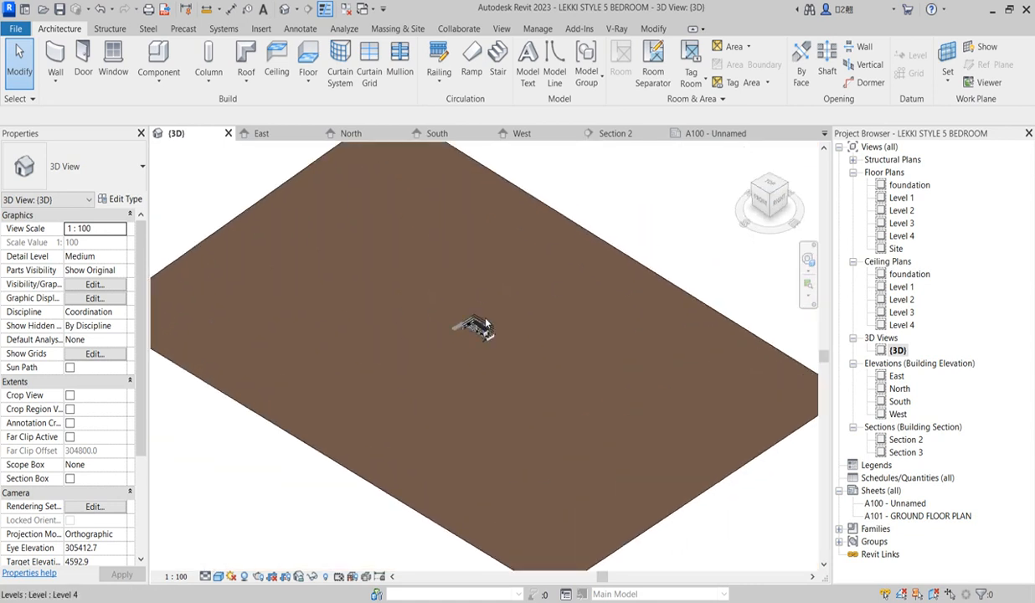
{"action": "scroll", "coordinate": [594, 350], "scroll_direction": "up", "scroll_amount": 4}
{"action": "scroll", "coordinate": [693, 250], "scroll_direction": "down", "scroll_amount": 8}
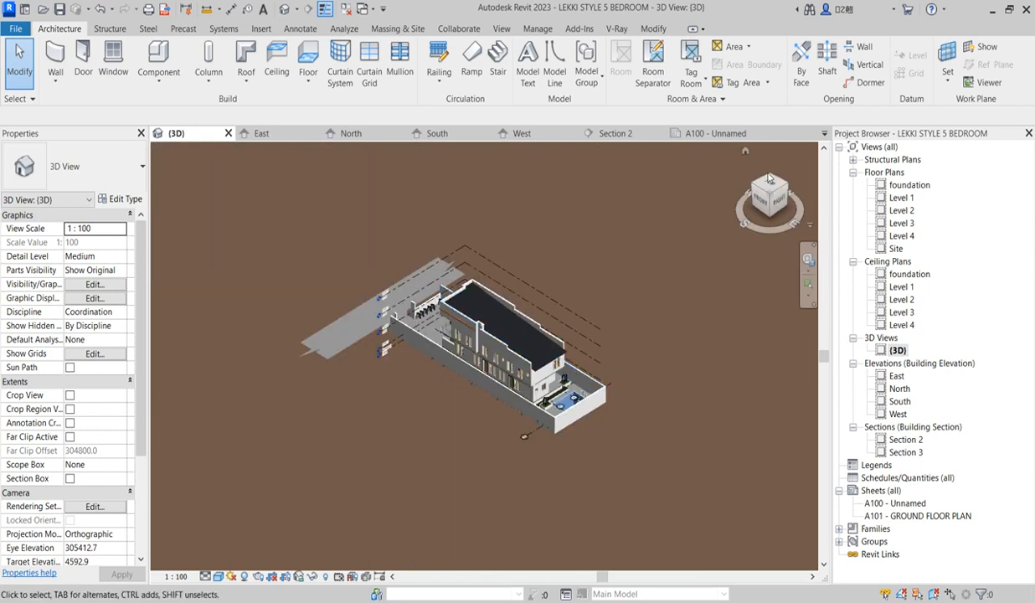
{"action": "scroll", "coordinate": [632, 262], "scroll_direction": "up", "scroll_amount": 4}
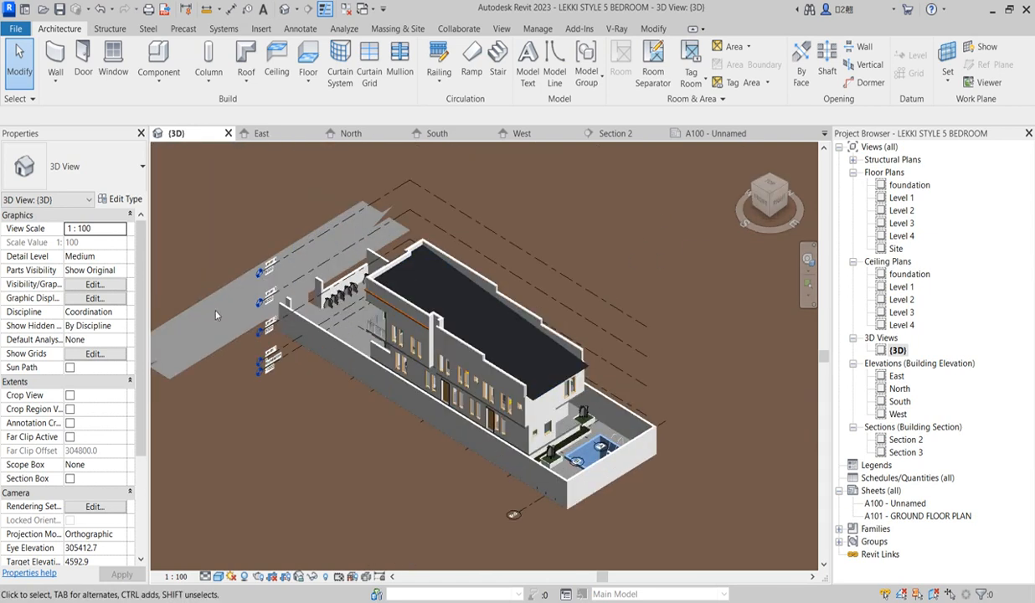
{"action": "scroll", "coordinate": [419, 360], "scroll_direction": "up", "scroll_amount": 6}
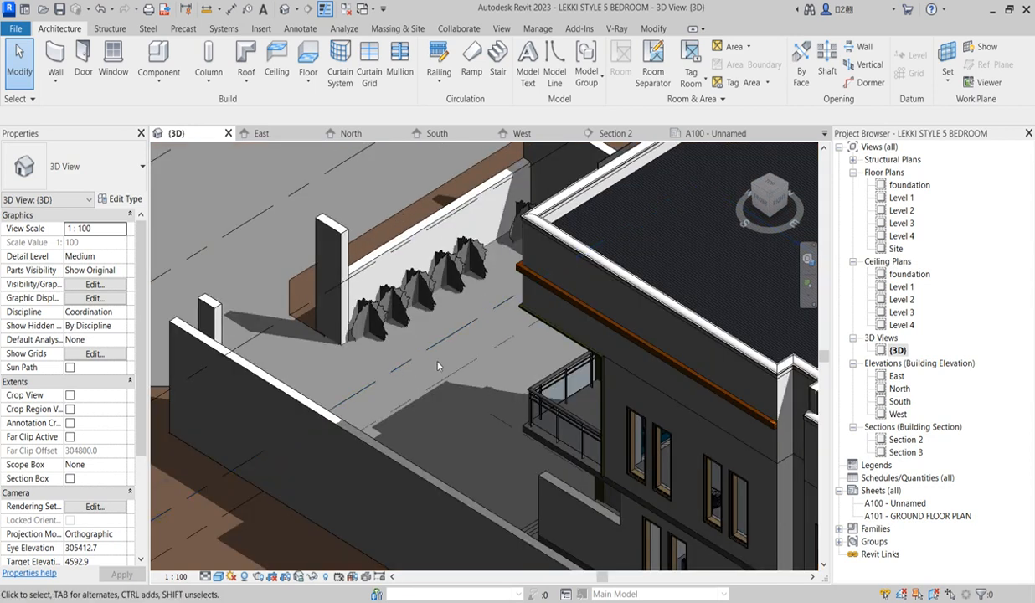
{"action": "scroll", "coordinate": [409, 370], "scroll_direction": "down", "scroll_amount": 7}
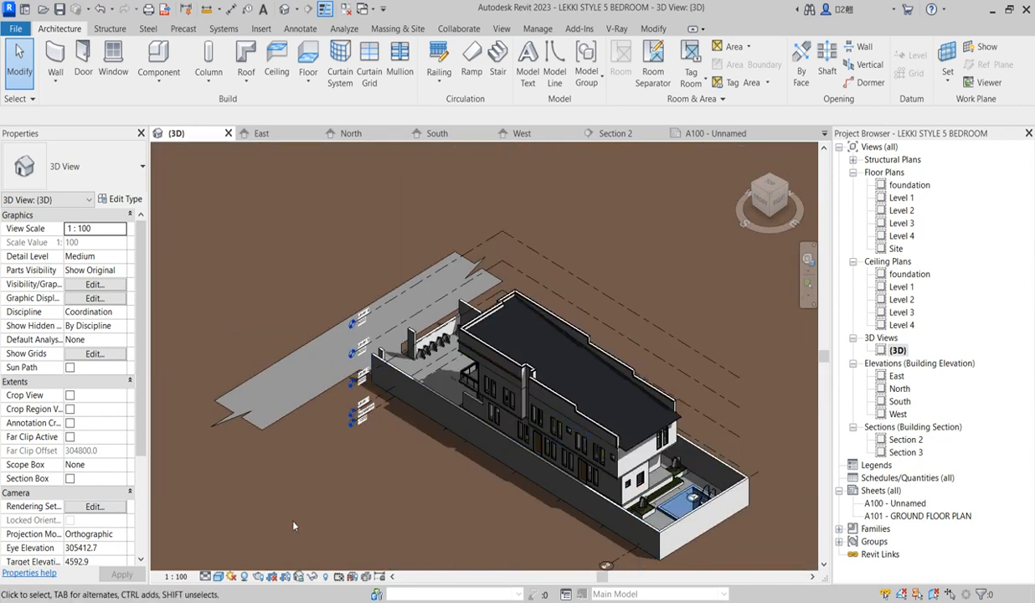